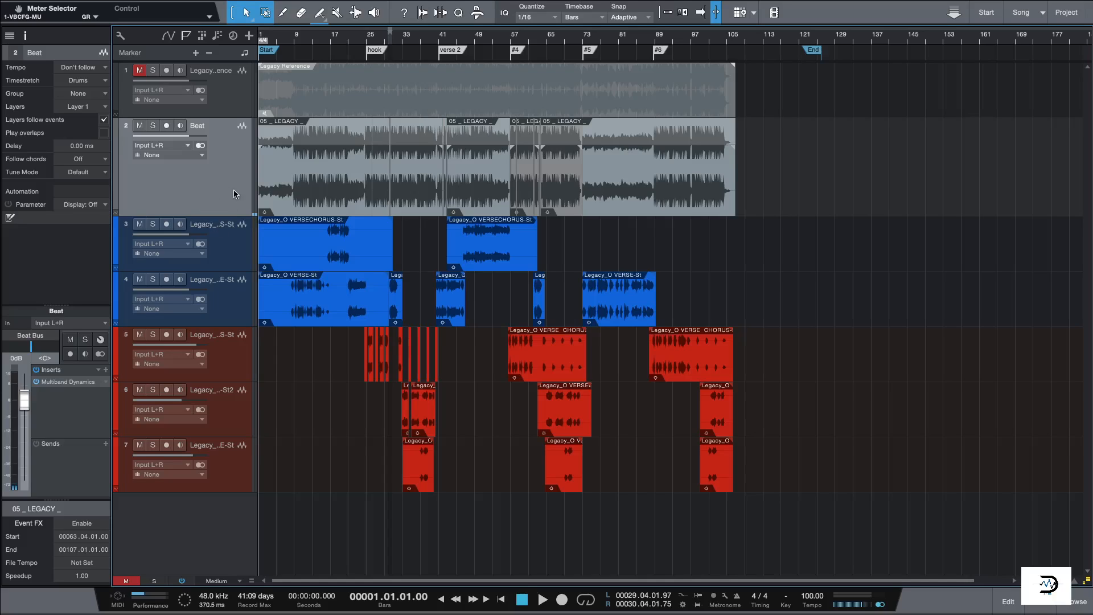
# - Select the Beat, blue verse and red hook vocal tracks one after another to review the session's track layout
pyautogui.click(243, 236)
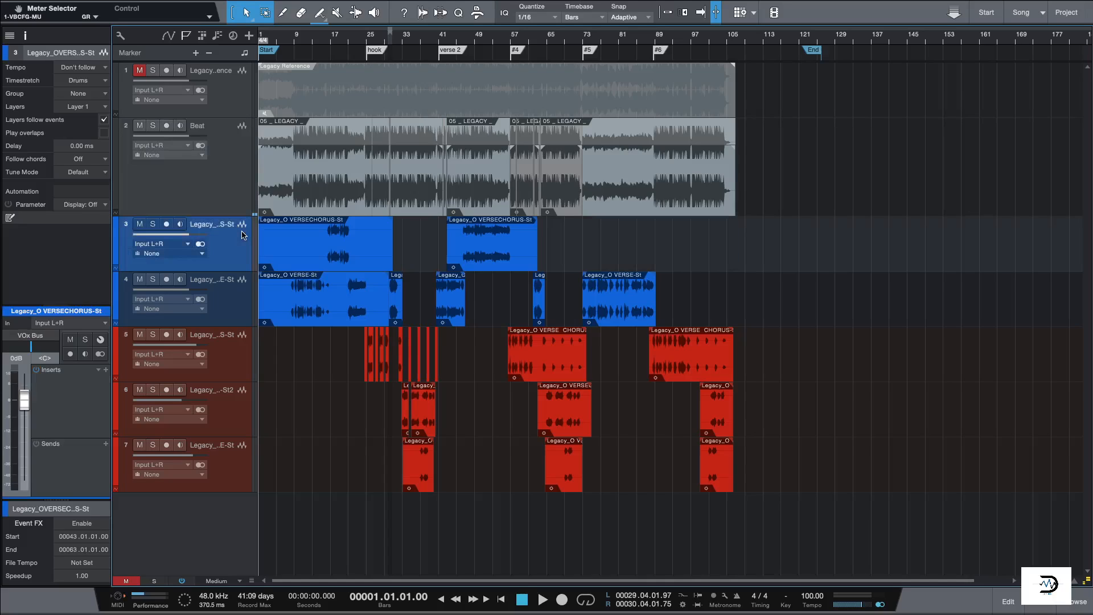
pyautogui.click(230, 355)
pyautogui.click(232, 310)
pyautogui.click(279, 310)
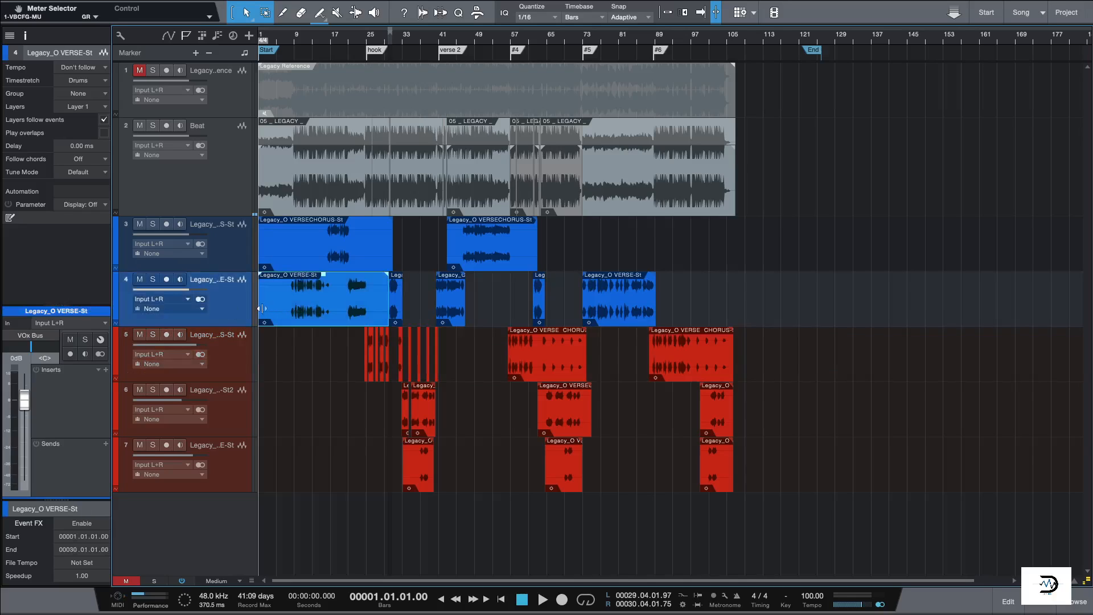
pyautogui.click(231, 373)
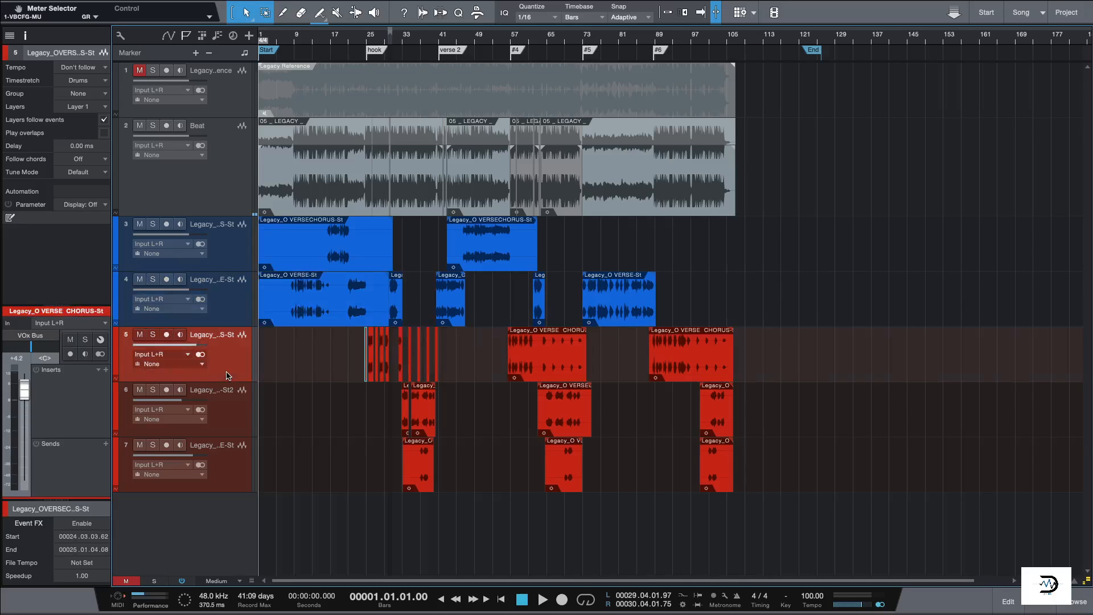
pyautogui.click(245, 457)
pyautogui.click(245, 313)
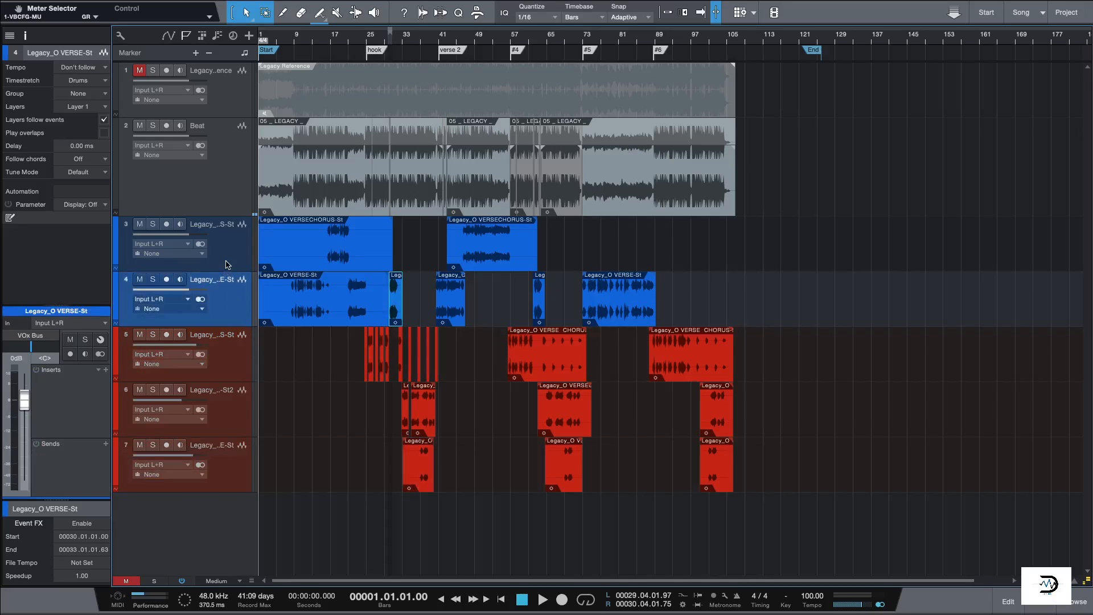
# - Trim the silence from both ends of the two vocal events on track 3, keeping about bars 16–21 and 46–57
pyautogui.click(267, 261)
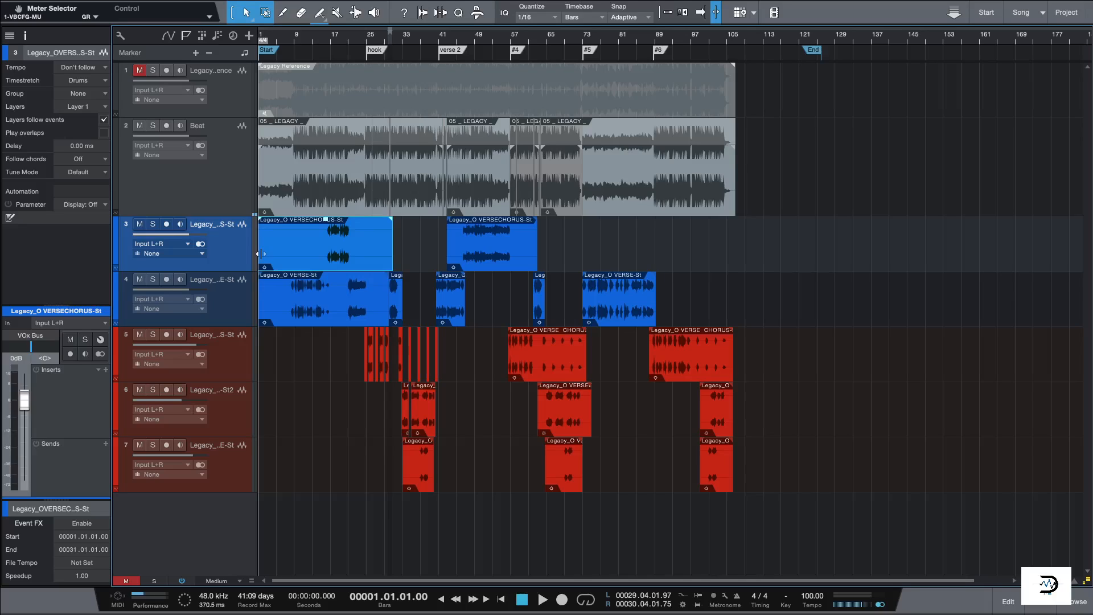
pyautogui.moveTo(261, 253); pyautogui.dragTo(328, 243)
pyautogui.moveTo(393, 250); pyautogui.dragTo(350, 250)
pyautogui.moveTo(446, 249); pyautogui.dragTo(456, 249)
pyautogui.moveTo(537, 249); pyautogui.dragTo(512, 249)
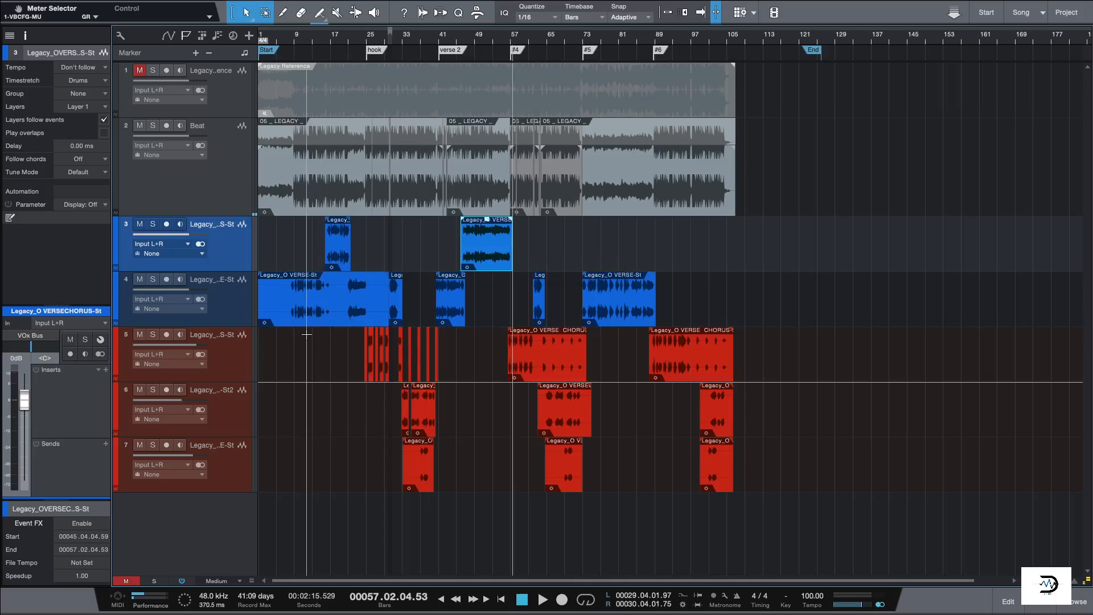
# - Delete the silent sections of the first verse event on track 4, keeping only the two sung passages
pyautogui.moveTo(260, 313); pyautogui.dragTo(387, 288)
pyautogui.press('Delete')
pyautogui.press('Delete')
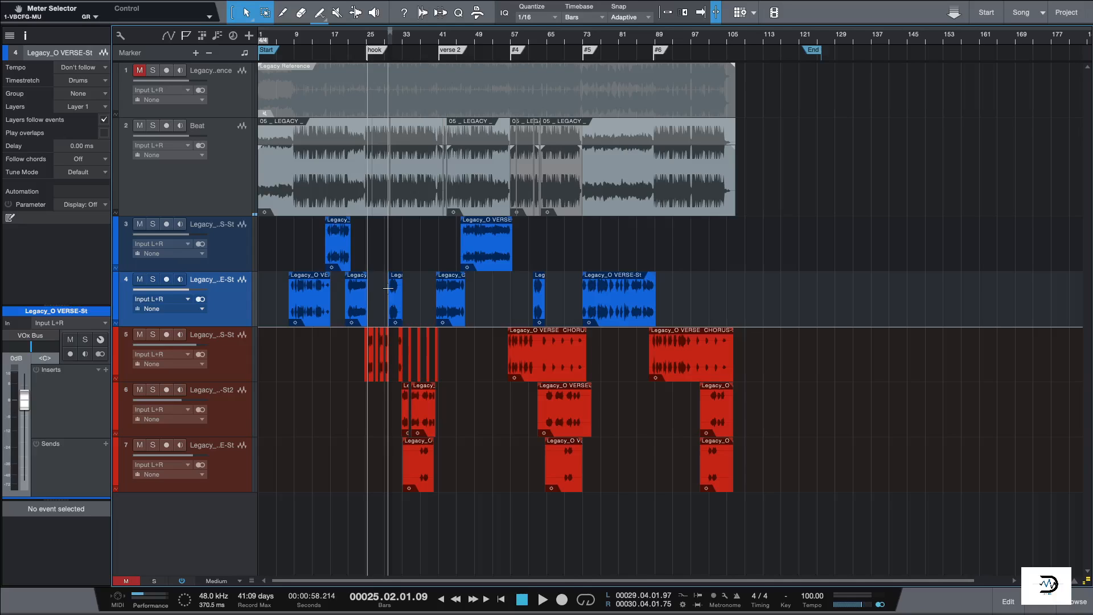
# - Trim the trailing silence from the short track 4 events starting at bars 30 and 62
pyautogui.moveTo(402, 291); pyautogui.dragTo(395, 297)
pyautogui.press('e')
pyautogui.press('e')
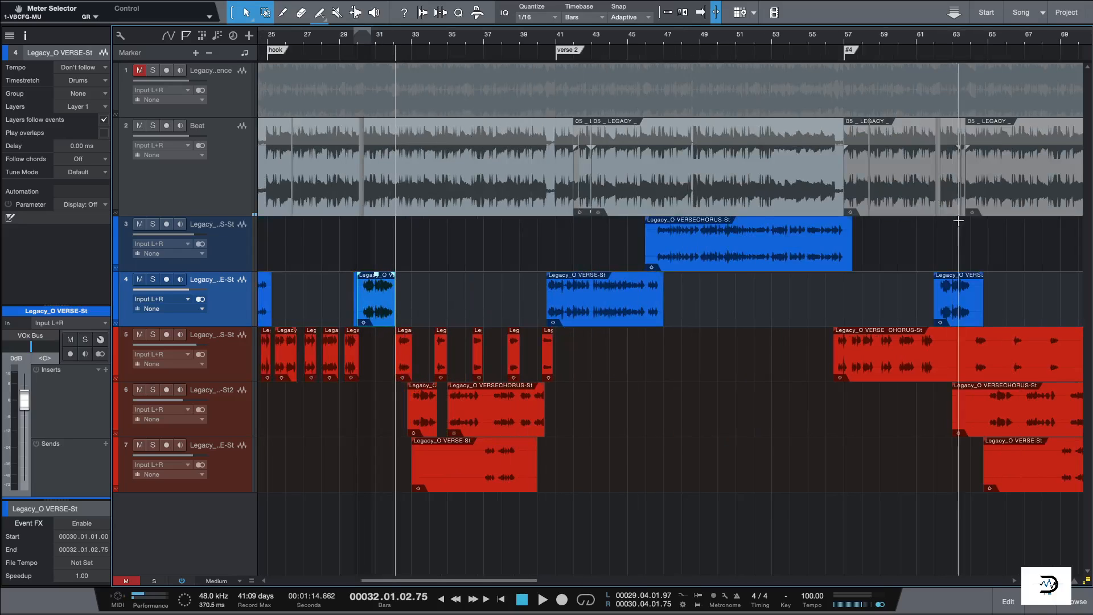
pyautogui.moveTo(982, 299); pyautogui.dragTo(973, 299)
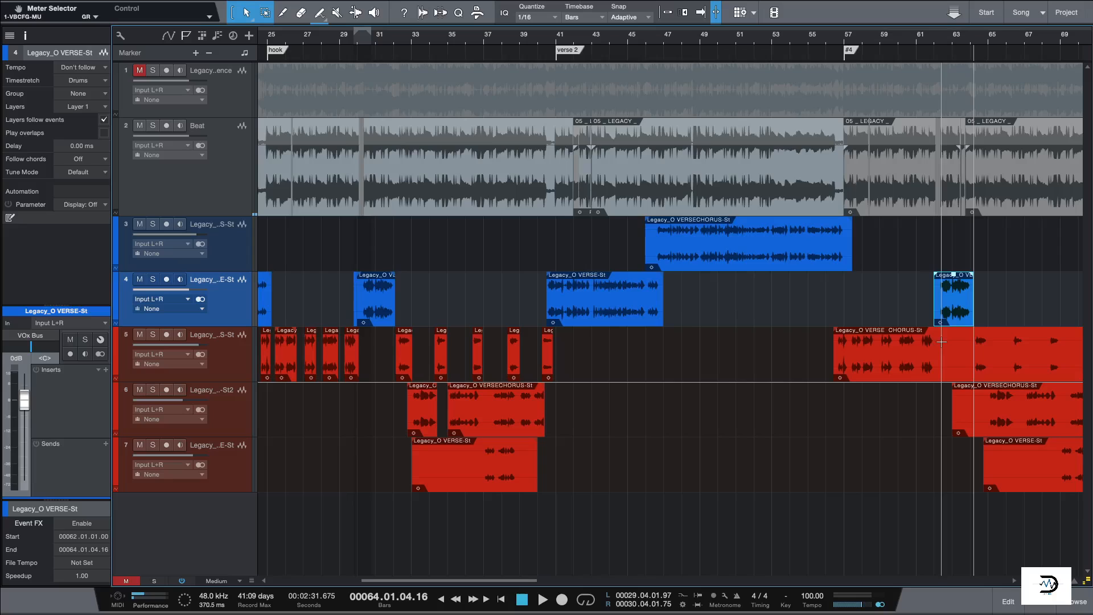
# - Delete the silence around bars 62–64 on track 5 and trim the silent starts of the second hook events on tracks 6 and 7
pyautogui.moveTo(937, 344); pyautogui.dragTo(970, 347)
pyautogui.press('Delete')
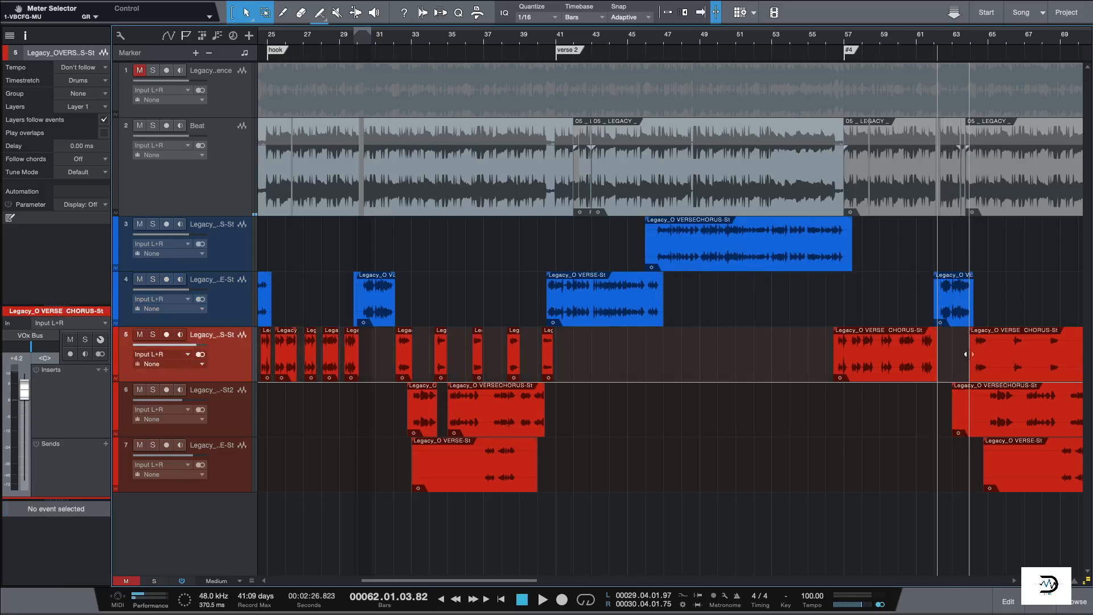
pyautogui.moveTo(953, 410); pyautogui.dragTo(985, 410)
pyautogui.moveTo(983, 463); pyautogui.dragTo(1054, 464)
# - Trim the track 6 event's end to just before bar 73 and tighten the track 7 event to about bars 69–71
pyautogui.press('w')
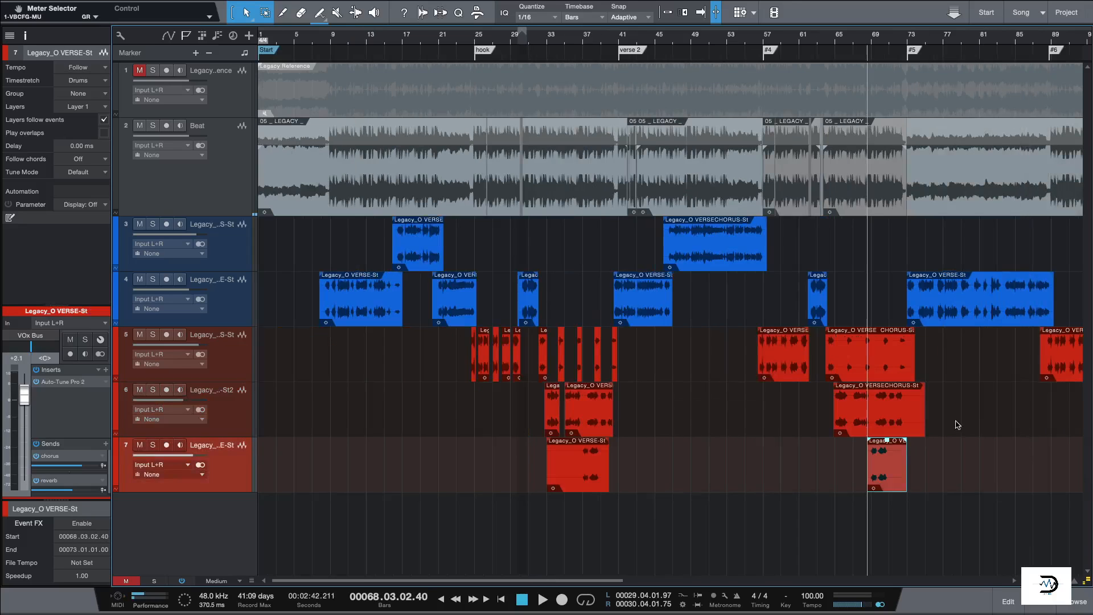
pyautogui.moveTo(923, 420); pyautogui.dragTo(911, 420)
pyautogui.press('e')
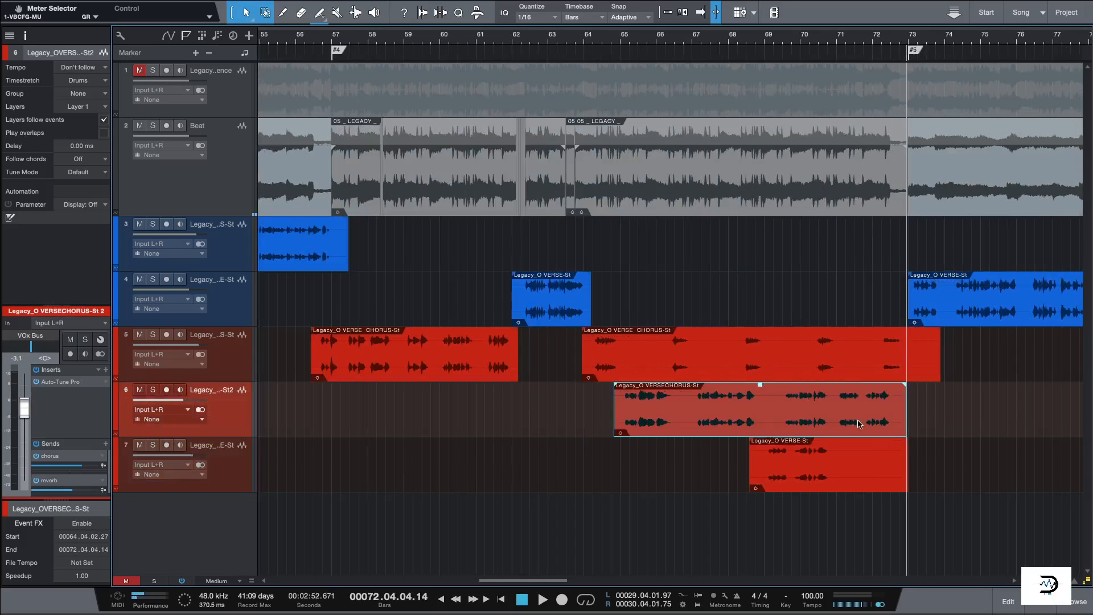
pyautogui.moveTo(905, 472); pyautogui.dragTo(829, 461)
pyautogui.moveTo(751, 461); pyautogui.dragTo(763, 460)
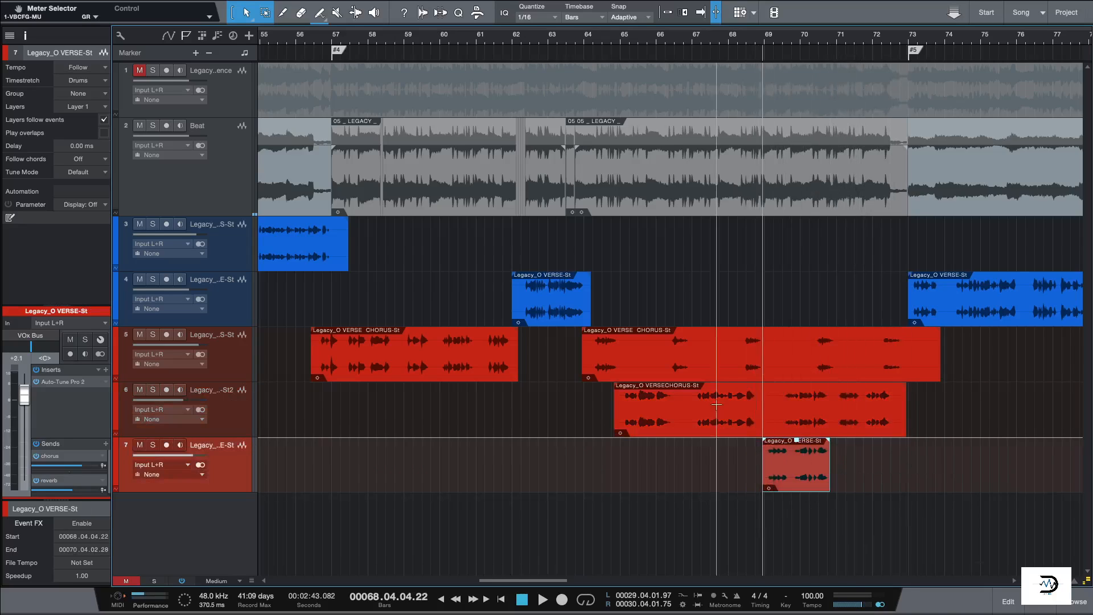
# - Remove the silent gaps between phrases in the second hook events on tracks 5 and 6, including the silent start and tail on track 5
pyautogui.moveTo(670, 403); pyautogui.dragTo(691, 404)
pyautogui.press('Delete')
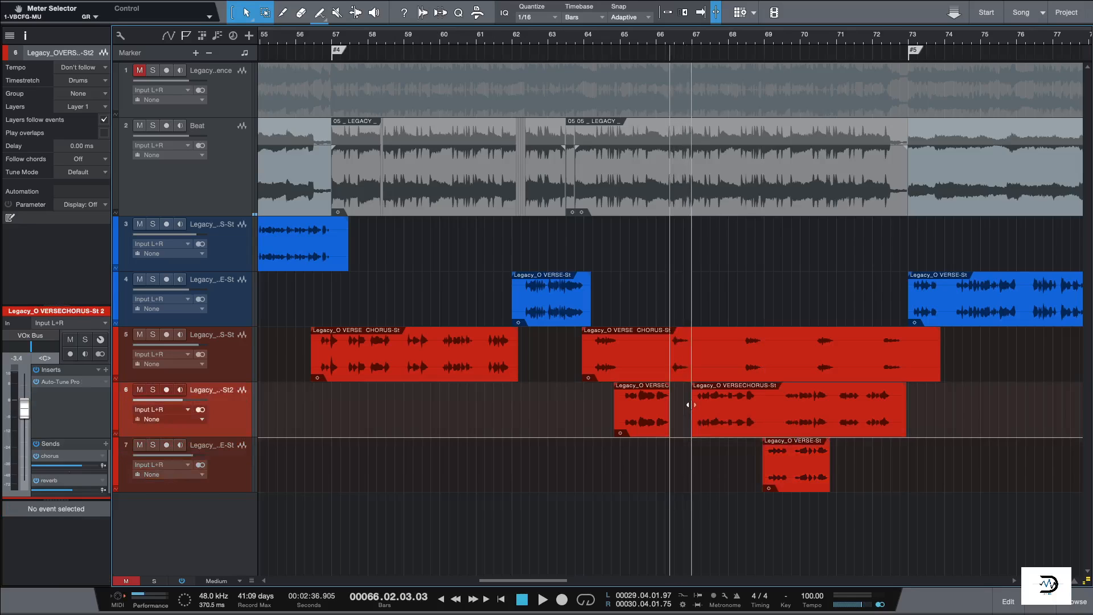
pyautogui.moveTo(690, 365); pyautogui.dragTo(739, 370)
pyautogui.press('Delete')
pyautogui.moveTo(622, 361); pyautogui.dragTo(664, 373)
pyautogui.press('Delete')
pyautogui.moveTo(582, 340); pyautogui.dragTo(593, 342)
pyautogui.moveTo(739, 357); pyautogui.dragTo(981, 357)
pyautogui.press('Delete')
pyautogui.press('Delete')
pyautogui.press('Delete')
pyautogui.moveTo(758, 413); pyautogui.dragTo(777, 414)
pyautogui.press('Delete')
pyautogui.moveTo(553, 581); pyautogui.dragTo(608, 581)
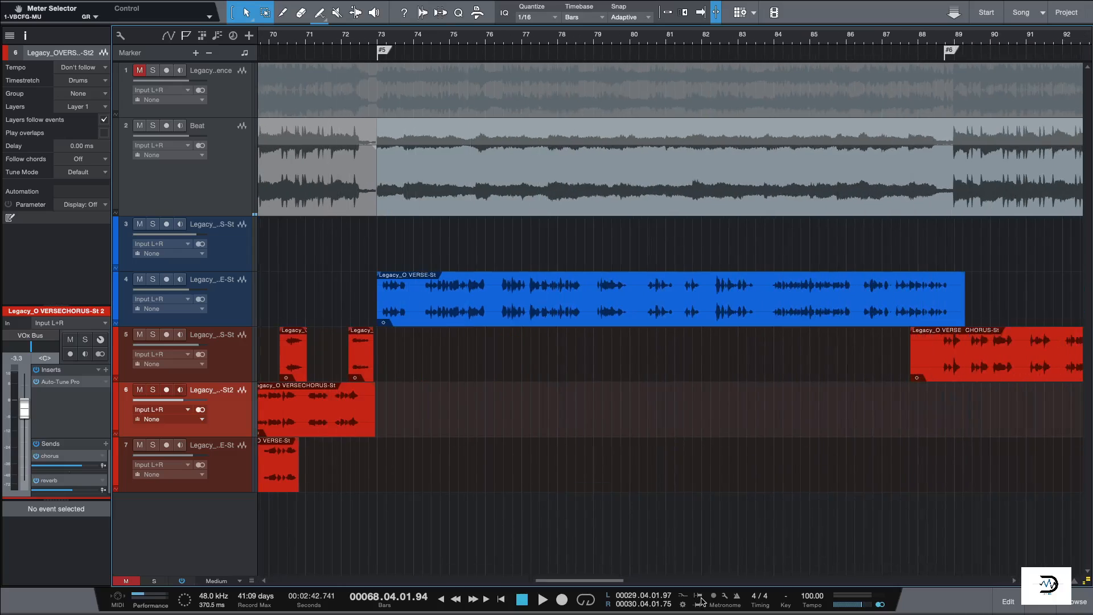
pyautogui.moveTo(606, 580); pyautogui.dragTo(359, 508)
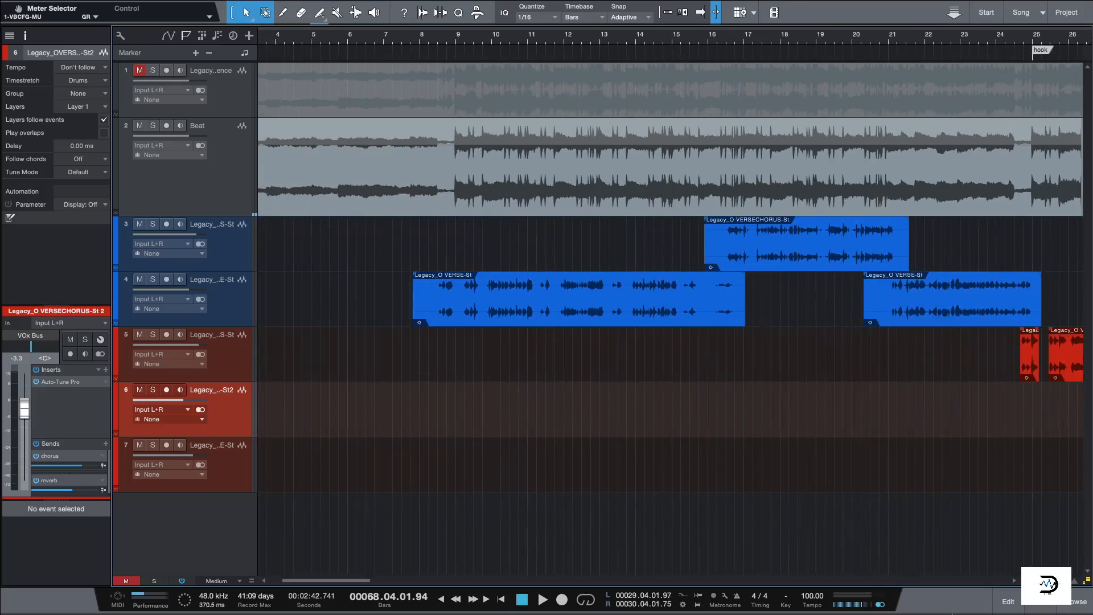
pyautogui.moveTo(1047, 581); pyautogui.dragTo(1031, 580)
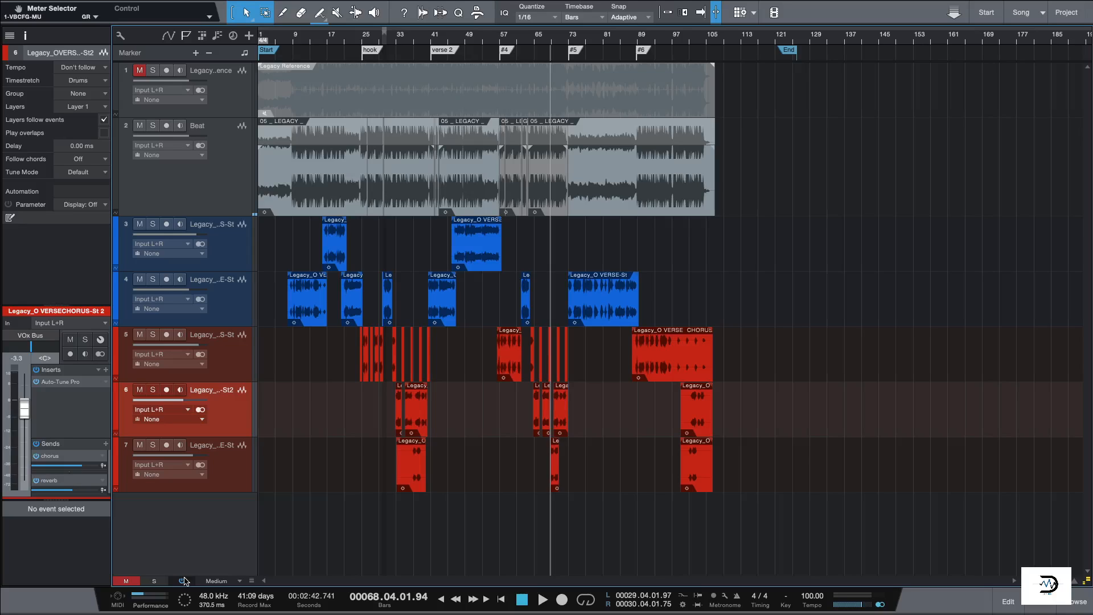
# - Place the playhead at about bar 9 and compare playback with all effects bypassed and enabled
pyautogui.click(297, 37)
pyautogui.click(294, 37)
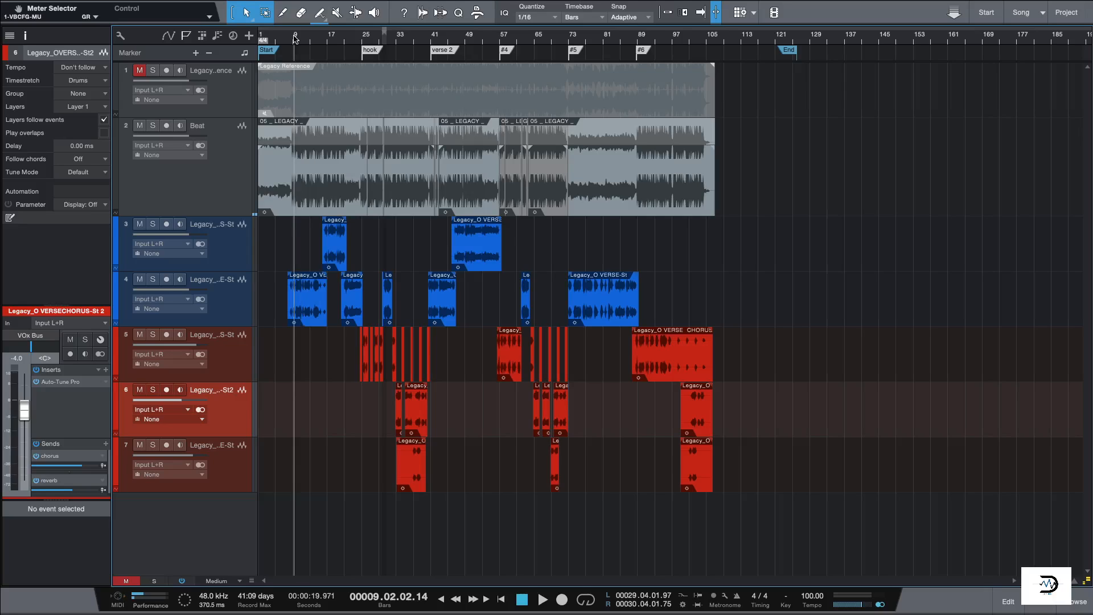
pyautogui.click(183, 582)
pyautogui.press('space')
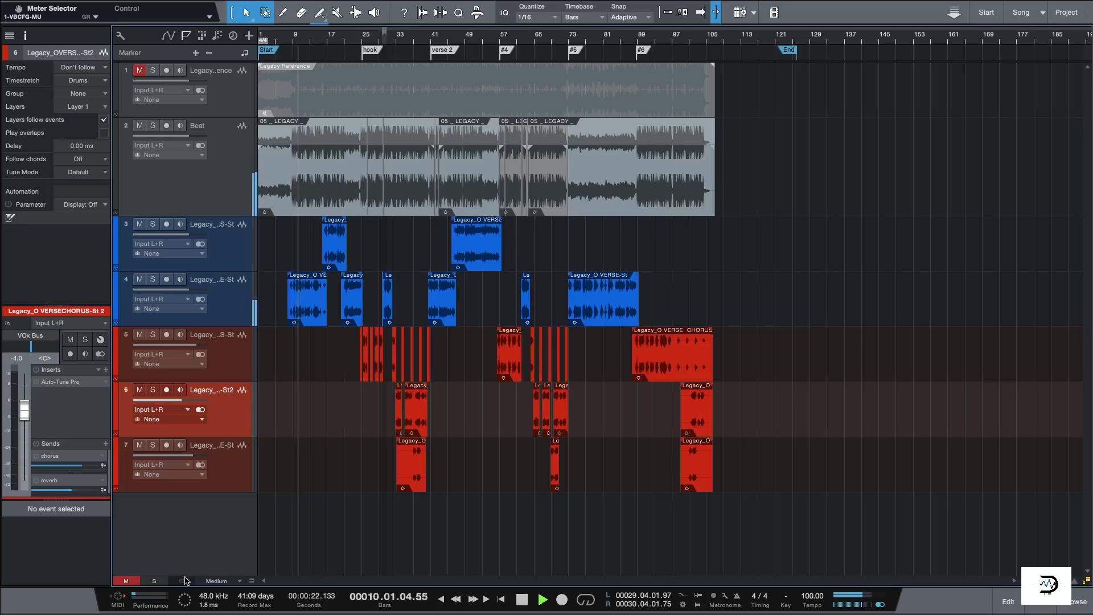
pyautogui.click(183, 581)
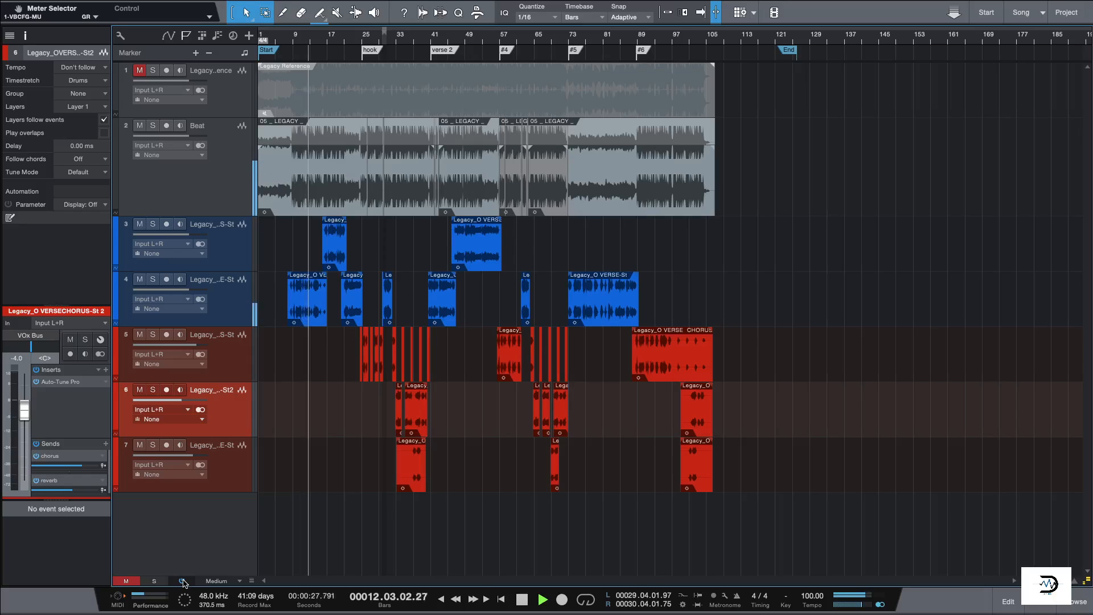
pyautogui.press('space')
# - Replay the passage from bar 9 once with all effects bypassed and once with them enabled again
pyautogui.click(183, 581)
pyautogui.press('space')
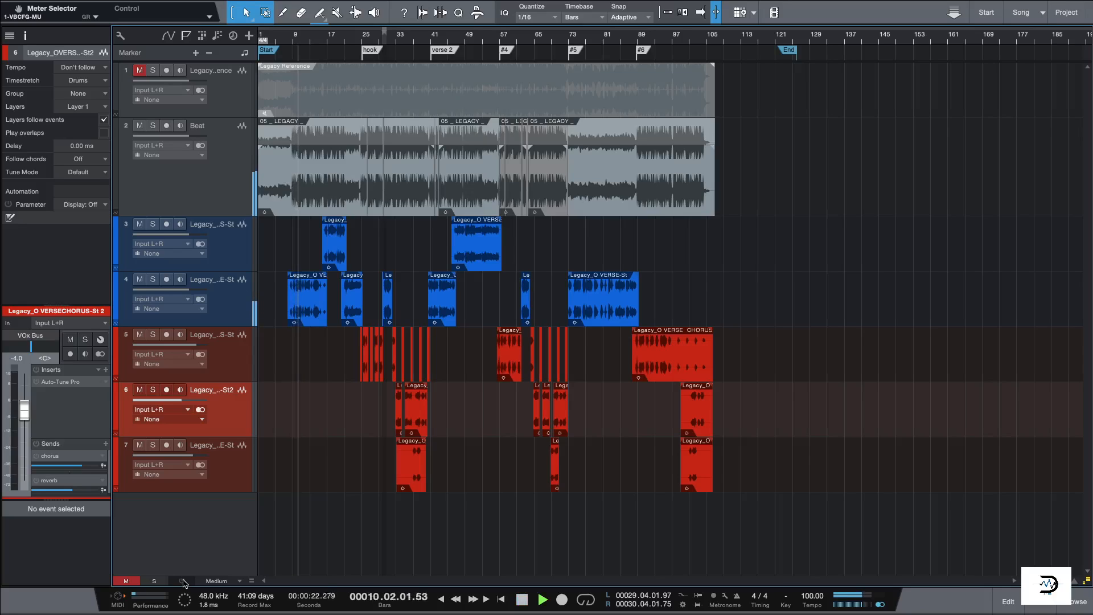
pyautogui.press('space')
pyautogui.click(182, 582)
pyautogui.press('space')
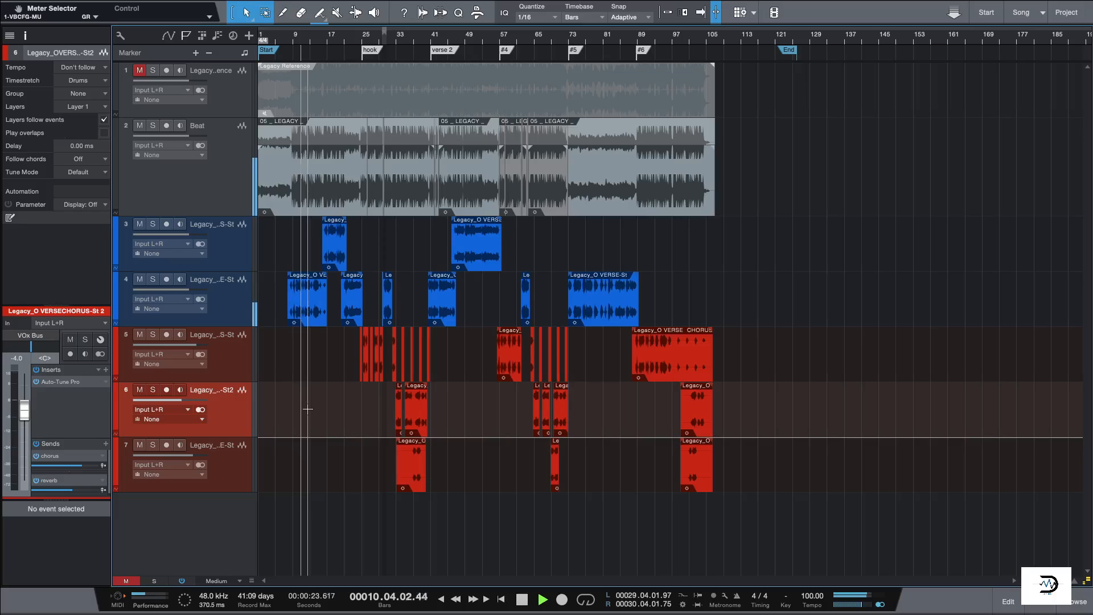
pyautogui.press('space')
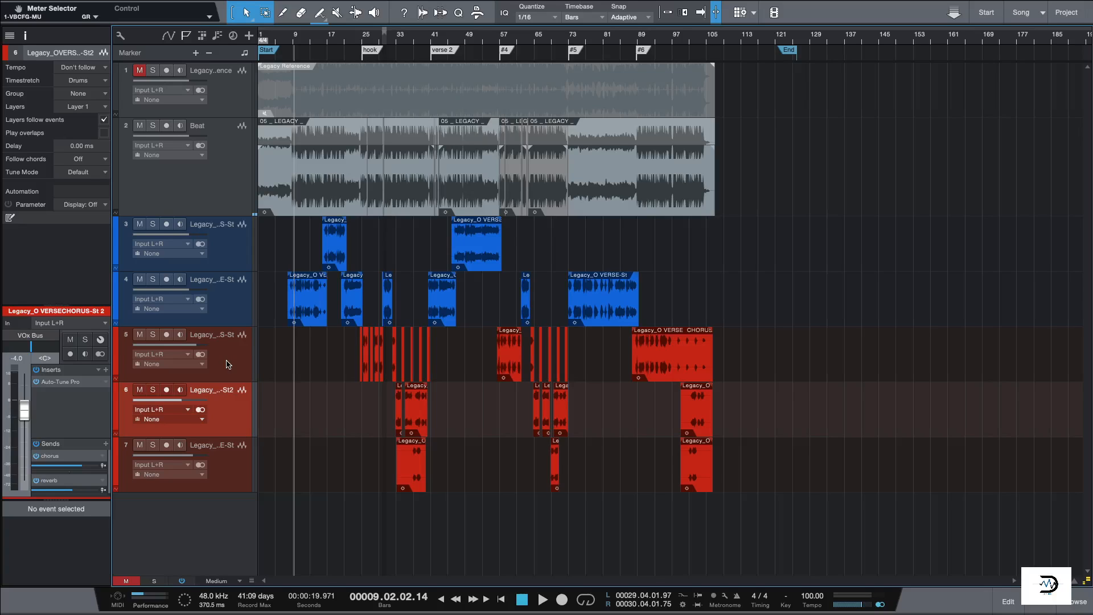
# - Step through the vocal tracks up to the Beat track and view the channels in the mixer console
pyautogui.click(228, 365)
pyautogui.click(228, 283)
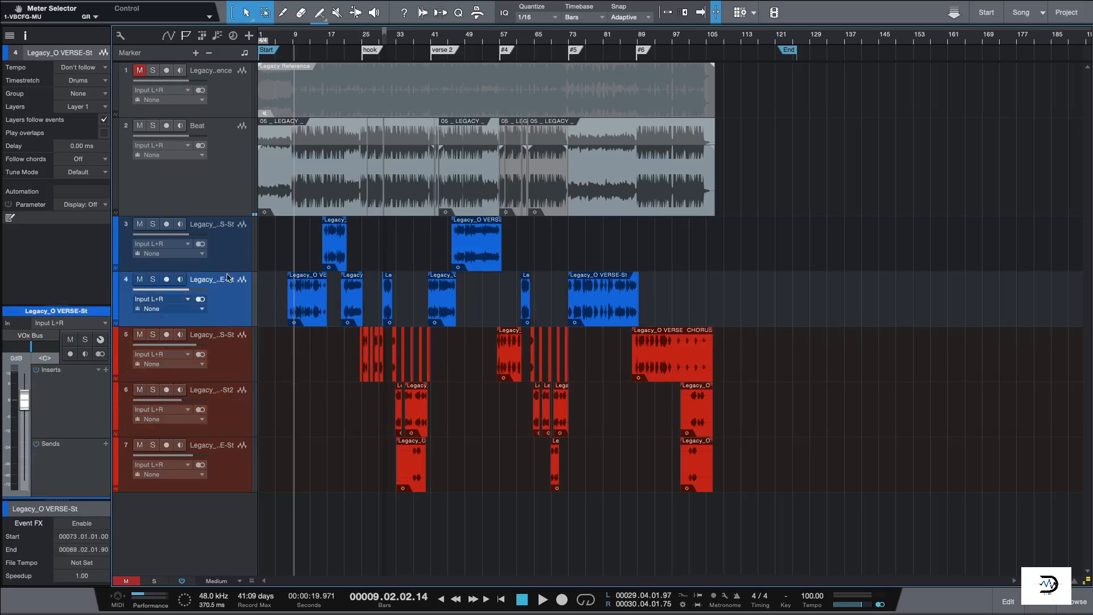
pyautogui.click(230, 266)
pyautogui.click(224, 192)
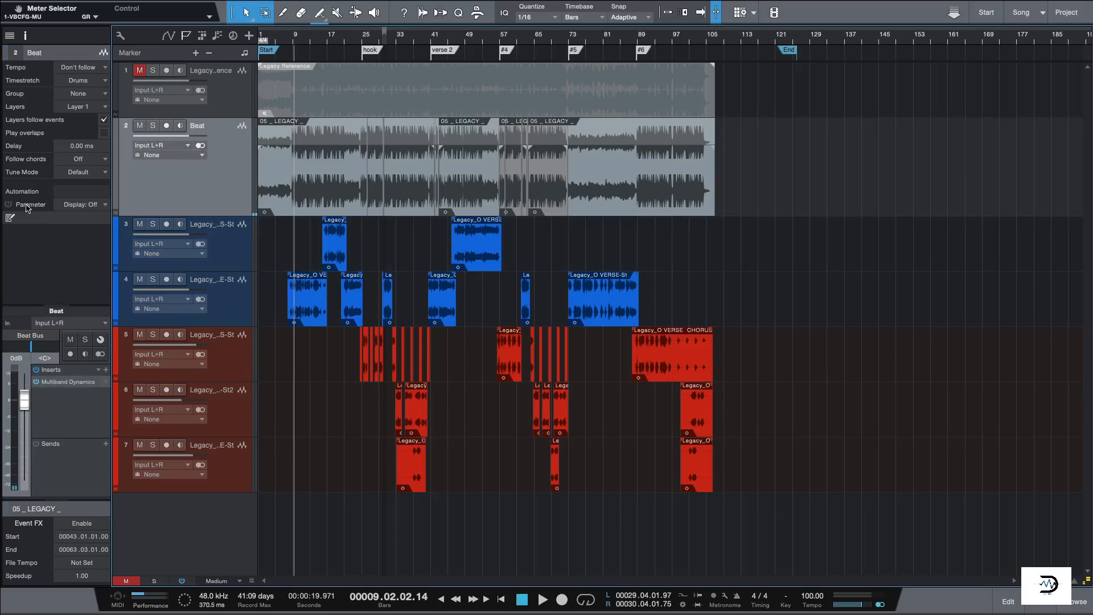
pyautogui.press('F3')
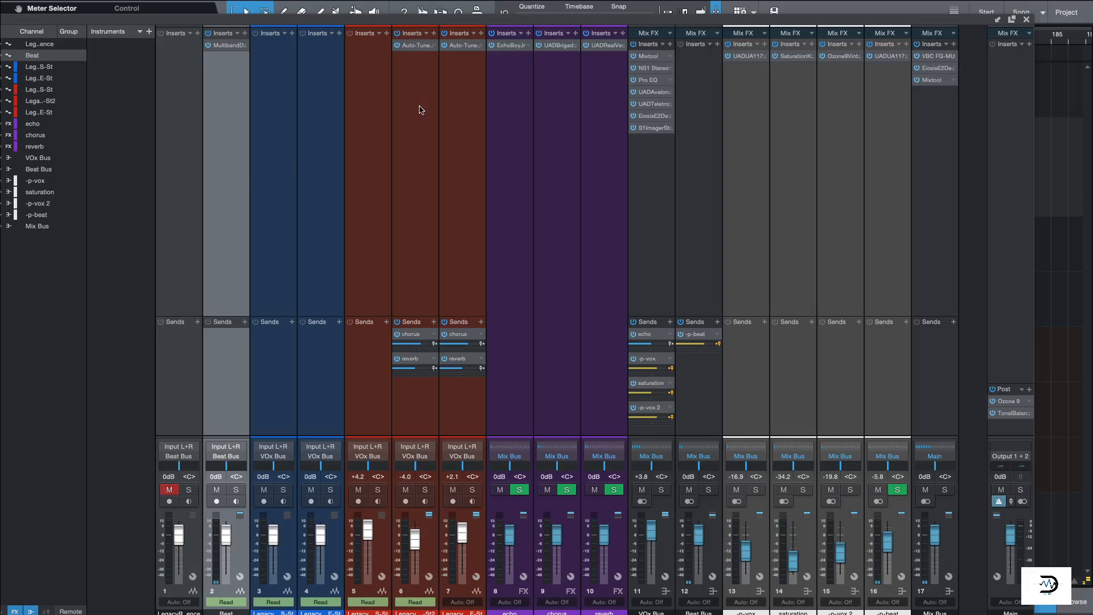
pyautogui.click(1027, 20)
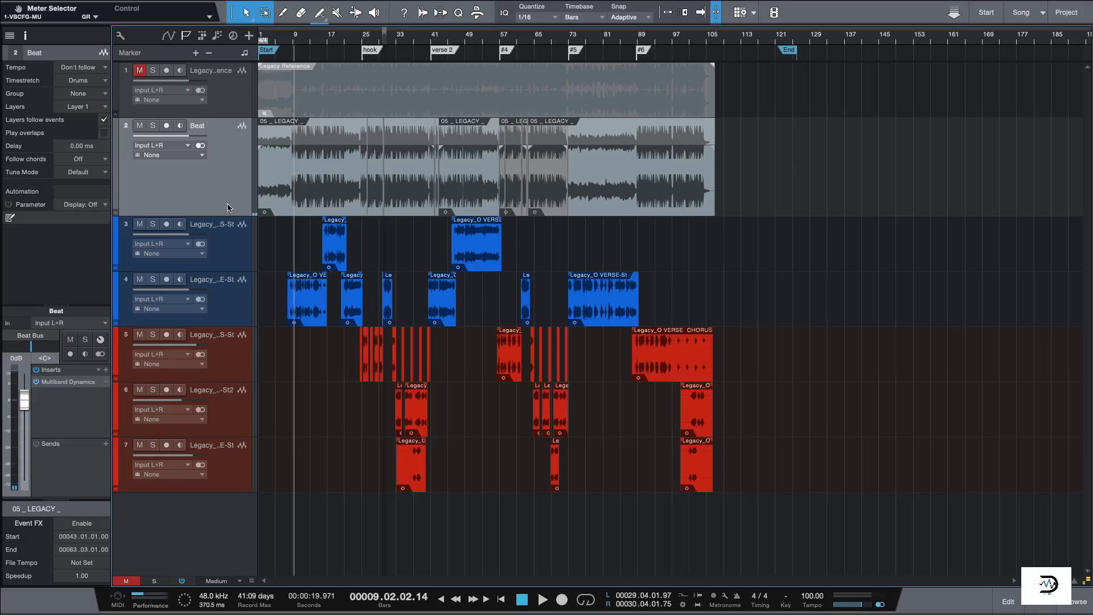
# - Place the playhead just before bar 9, solo the Beat track and listen to it
pyautogui.click(441, 599)
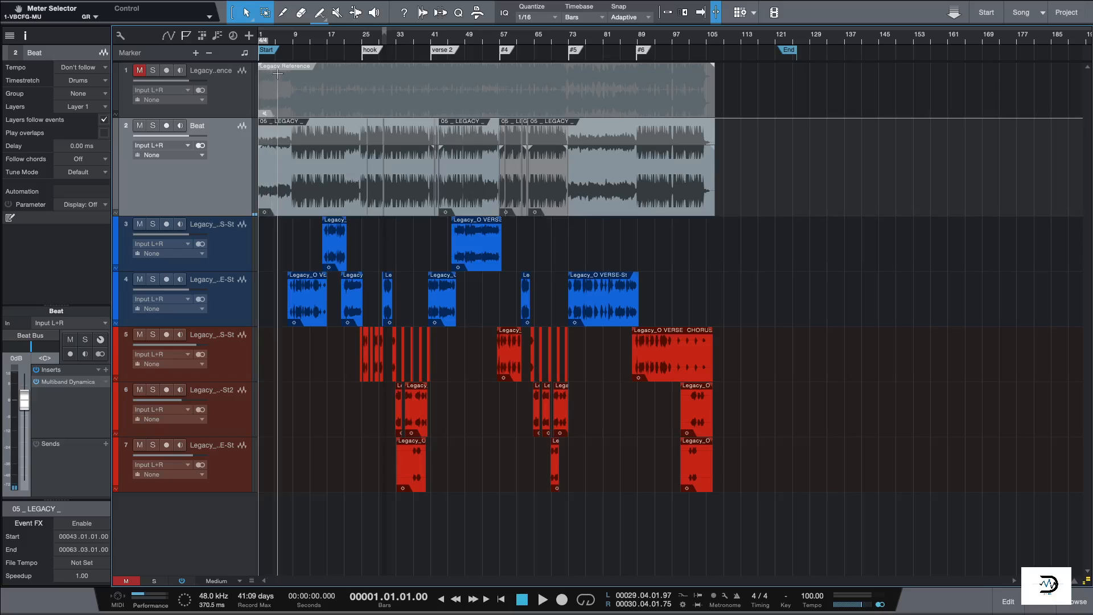
pyautogui.click(291, 39)
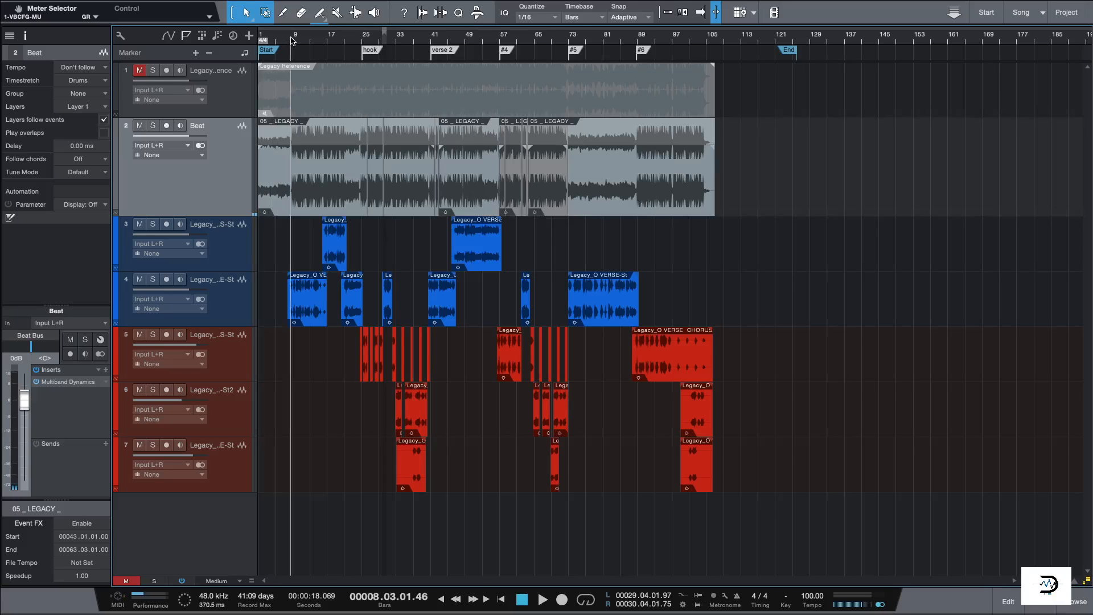
pyautogui.scroll(-2, 291, 40)
pyautogui.press('F3')
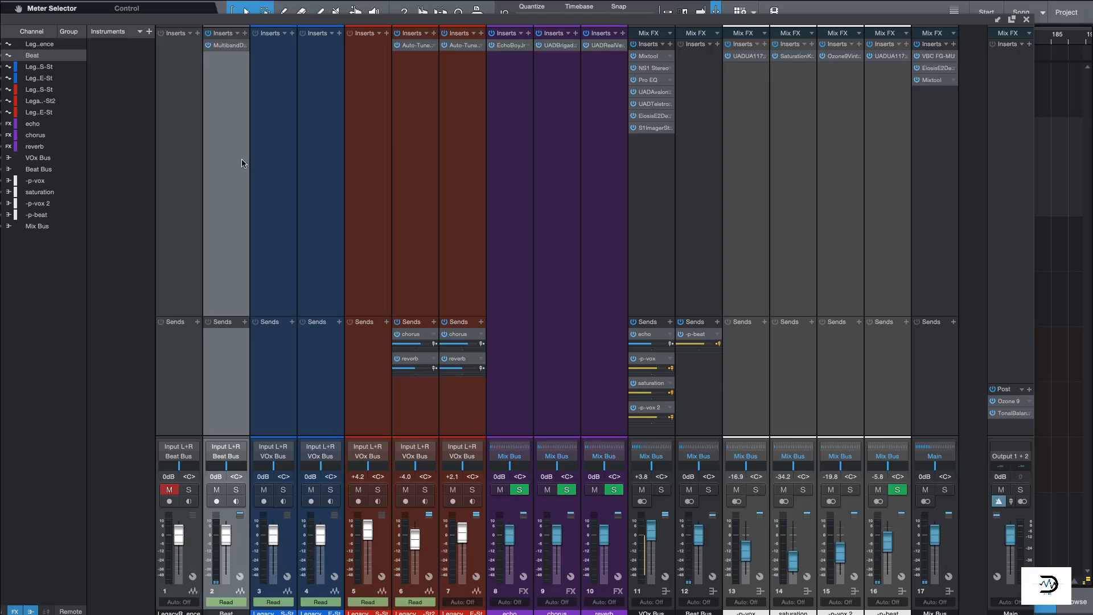
pyautogui.press('F3')
pyautogui.press('s')
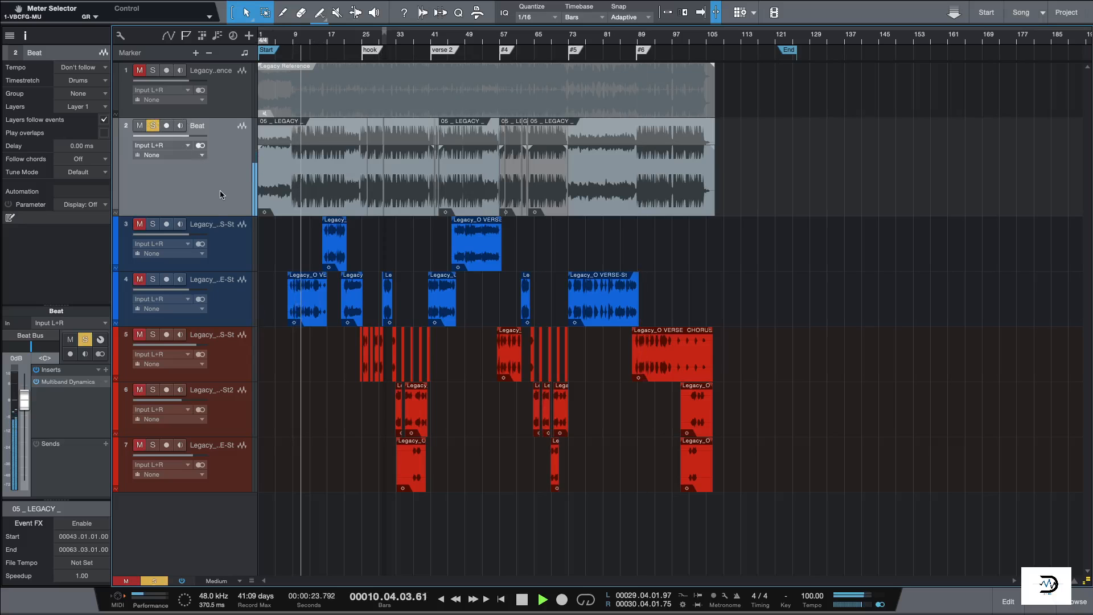
pyautogui.press('space')
# - Open the mixer console and switch it to its enlarged detached view and back
pyautogui.press('F3')
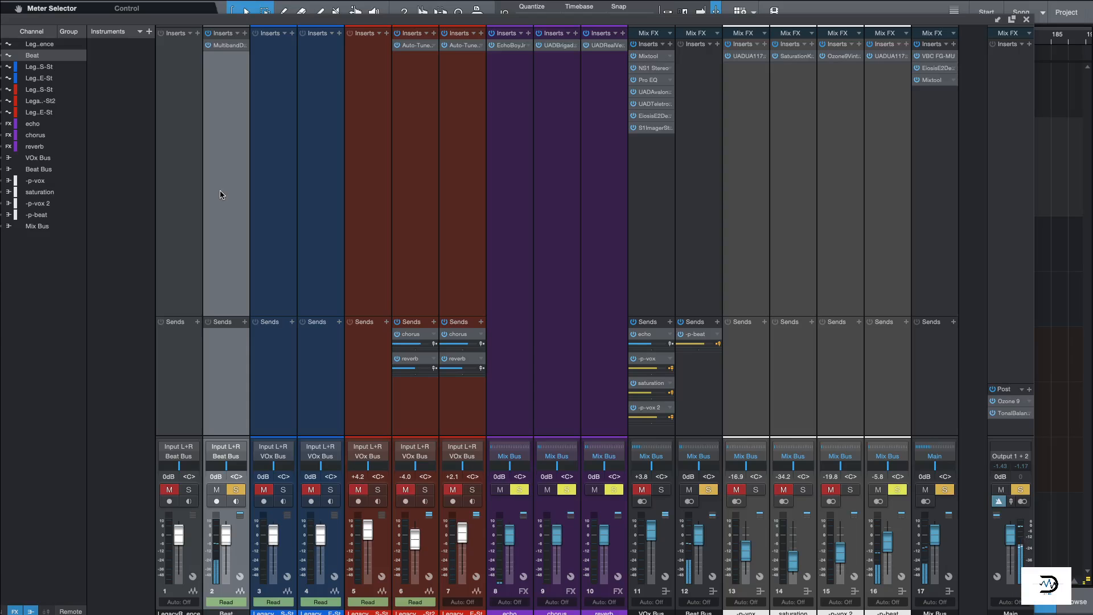
pyautogui.click(1012, 21)
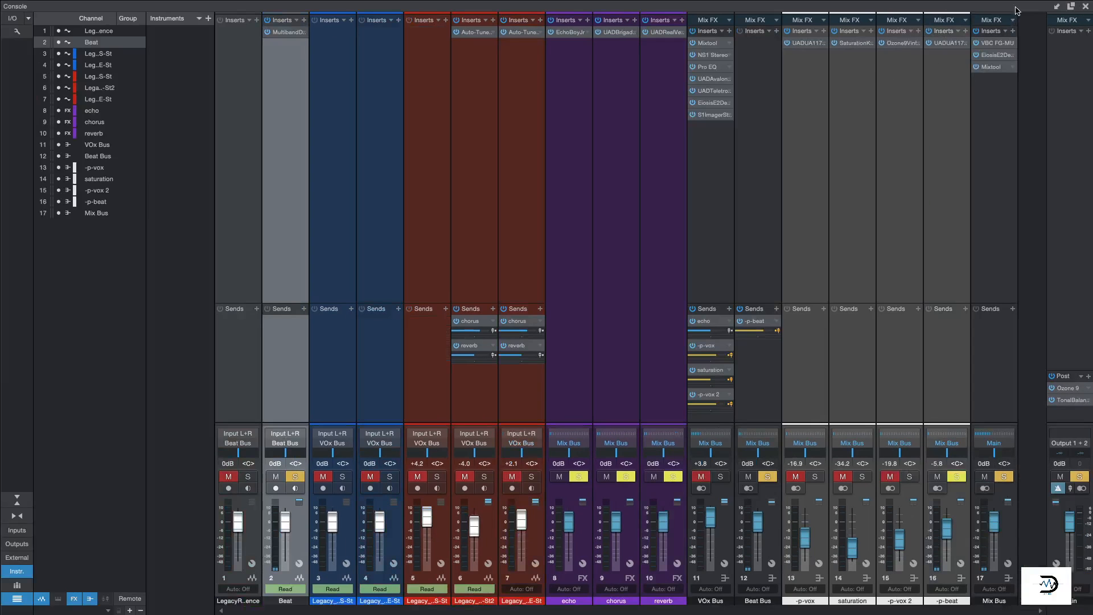
pyautogui.click(1070, 8)
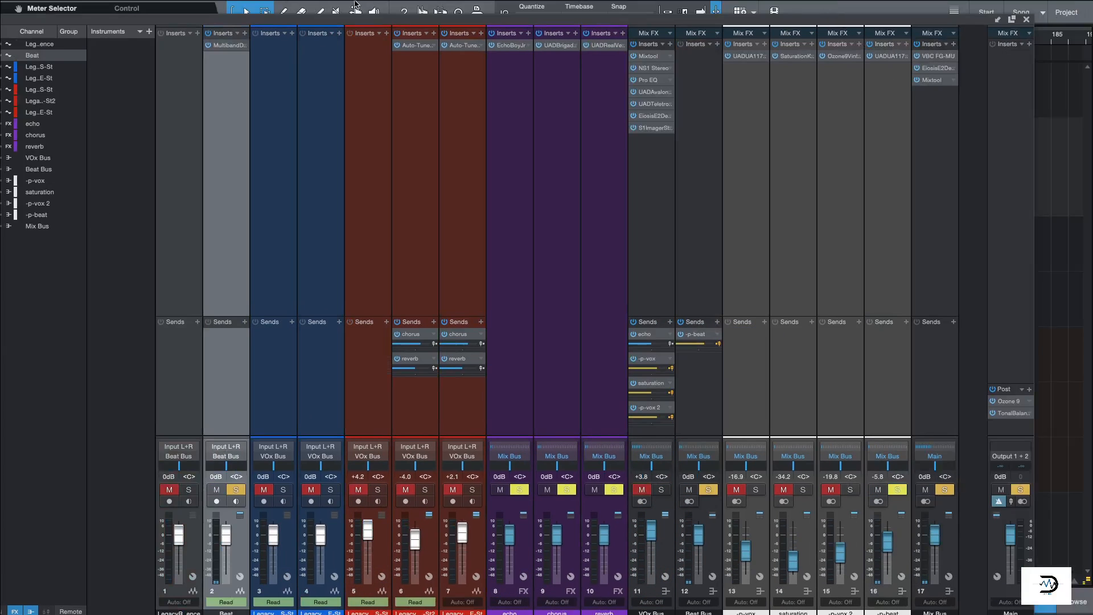
# - Reset the window positions and dock the console back below the arrangement
pyautogui.click(312, 6)
pyautogui.moveTo(365, 328)
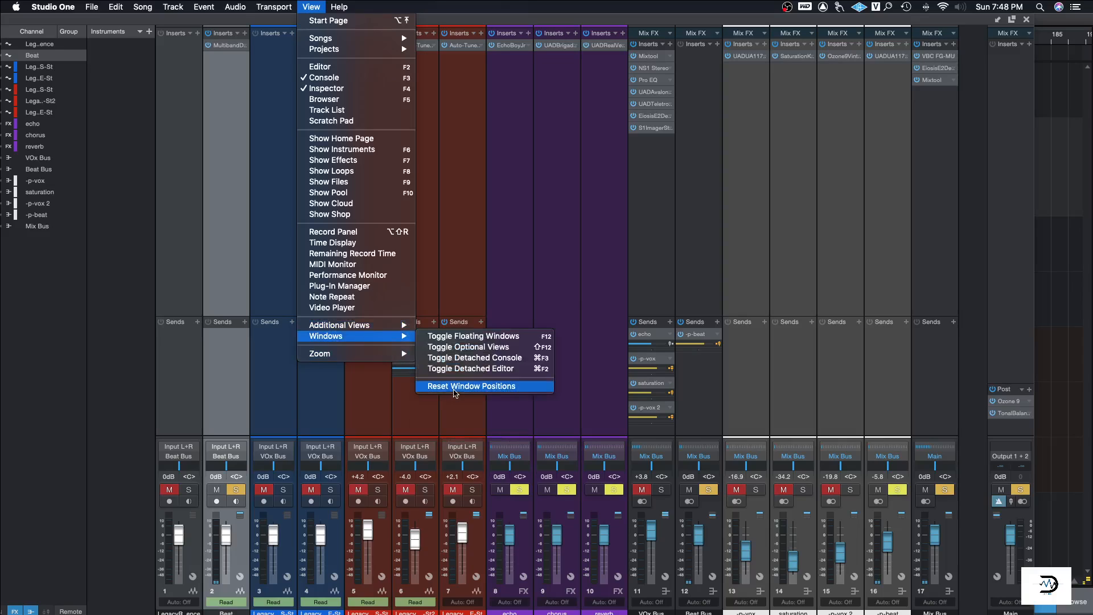
pyautogui.click(454, 387)
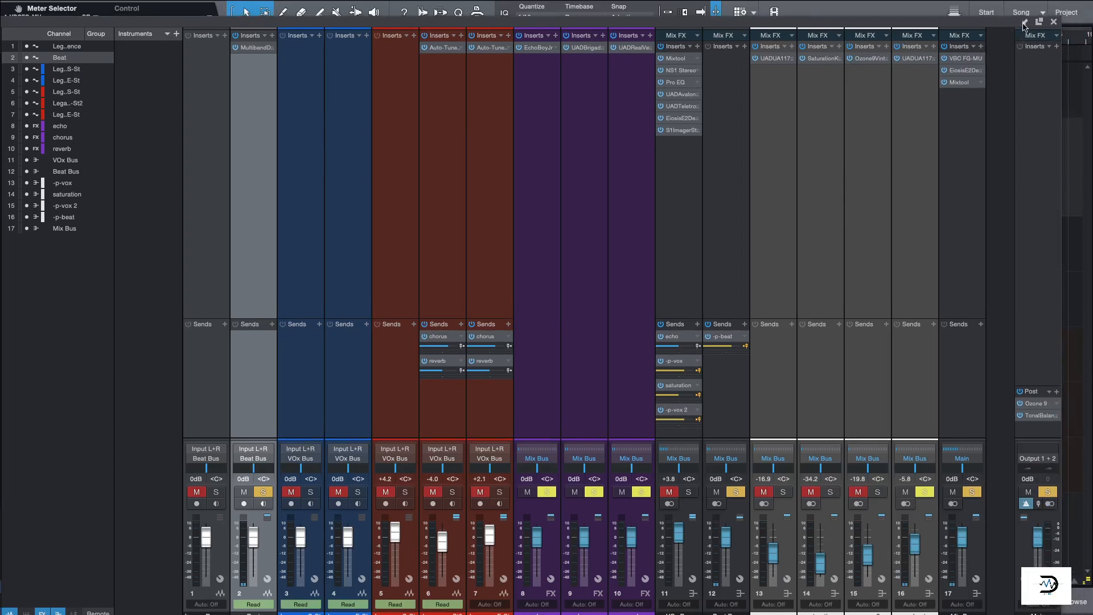
pyautogui.click(1022, 17)
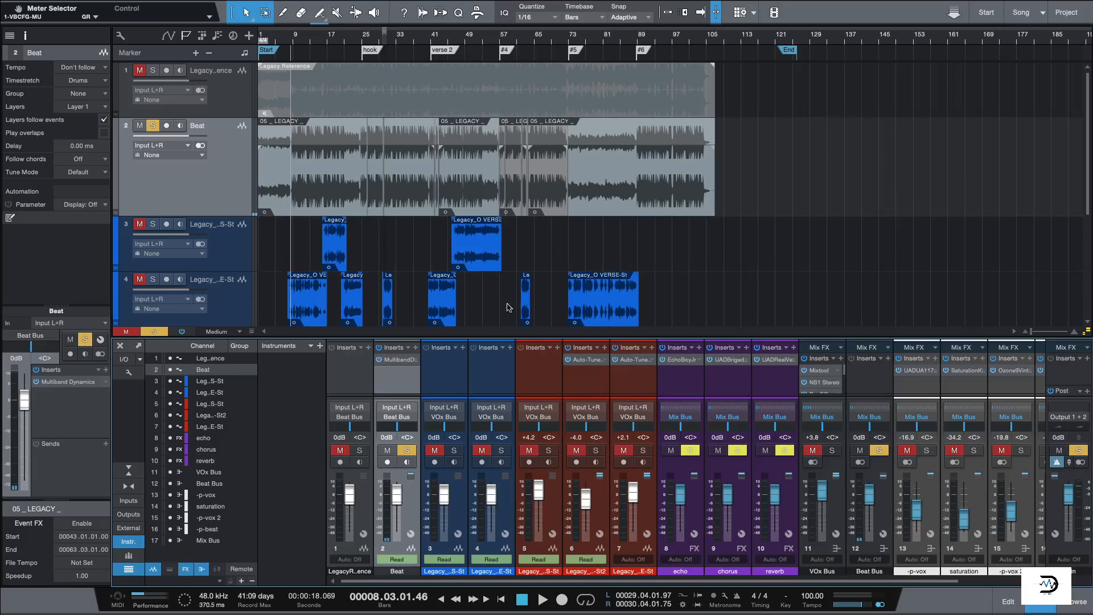
# - Open the Beat channel's Multiband Dynamics insert, move its window clear of the console and play the soloed beat through it
pyautogui.click(401, 359)
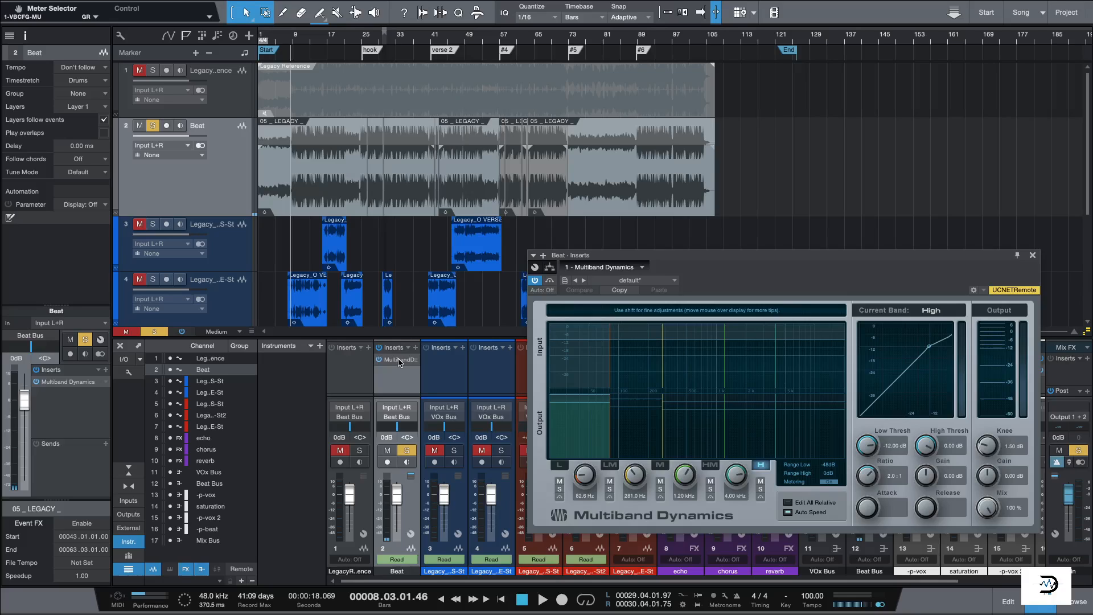
pyautogui.moveTo(605, 257); pyautogui.dragTo(627, 175)
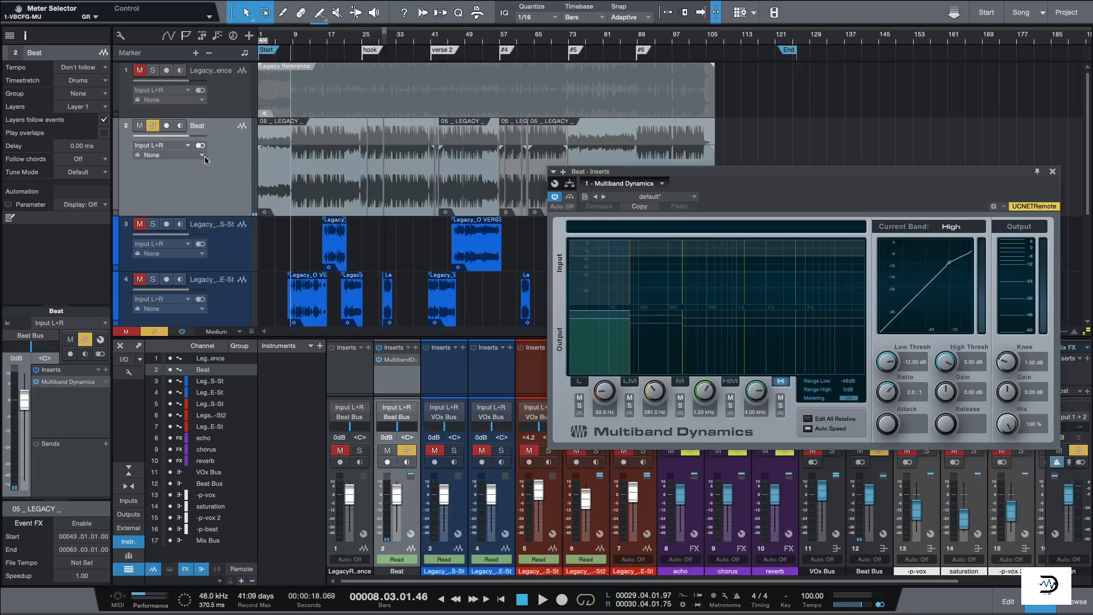
pyautogui.press('space')
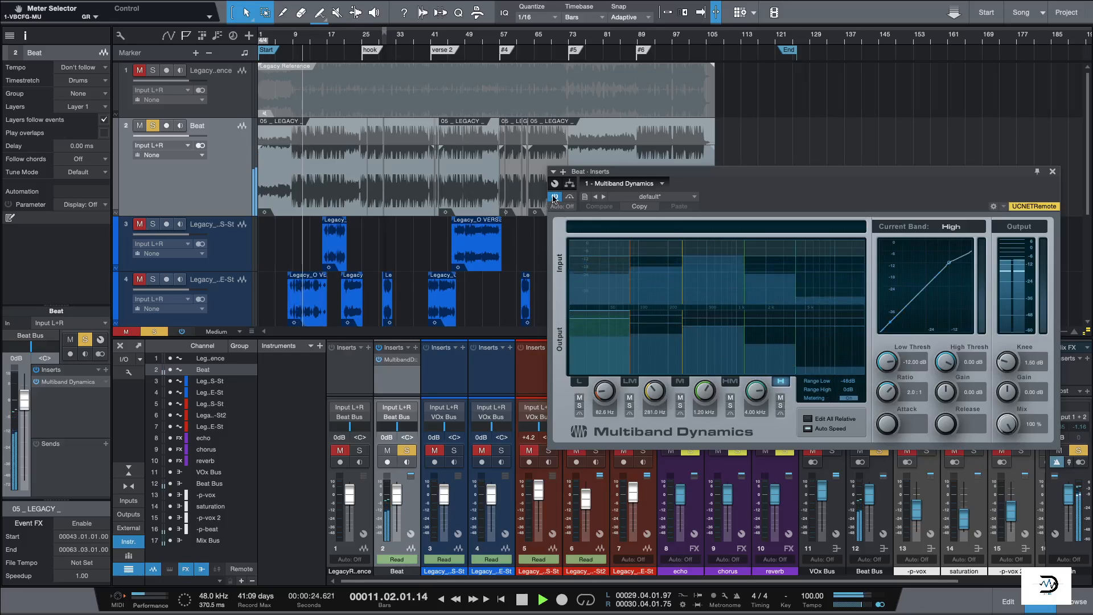
pyautogui.press('space')
# - Examine the settings of the Low and Low Mid bands in Multiband Dynamics, finishing on the Low band
pyautogui.click(592, 341)
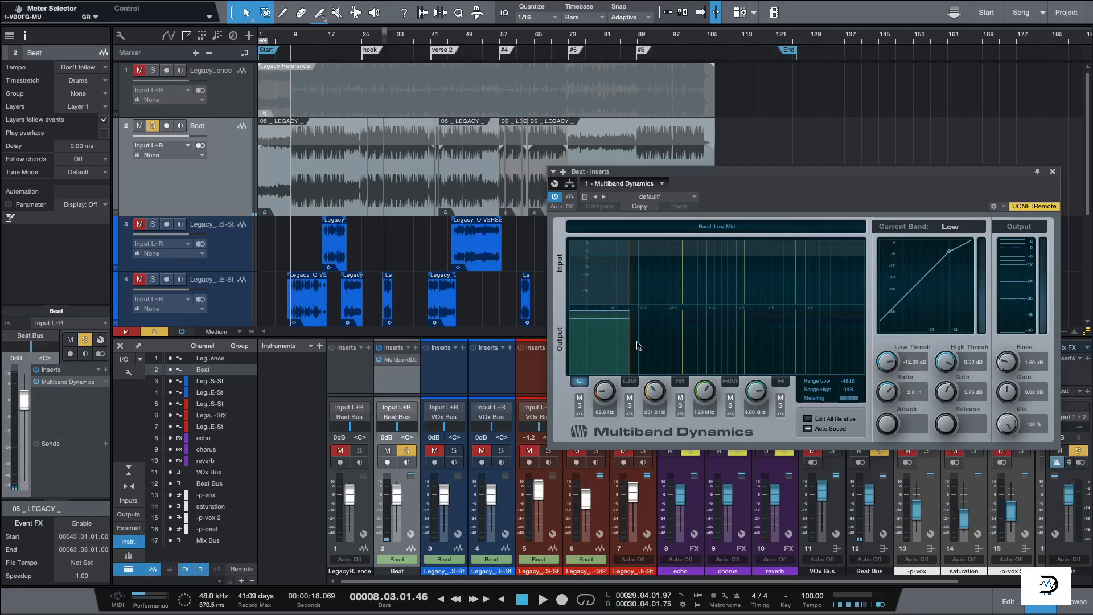
pyautogui.click(647, 365)
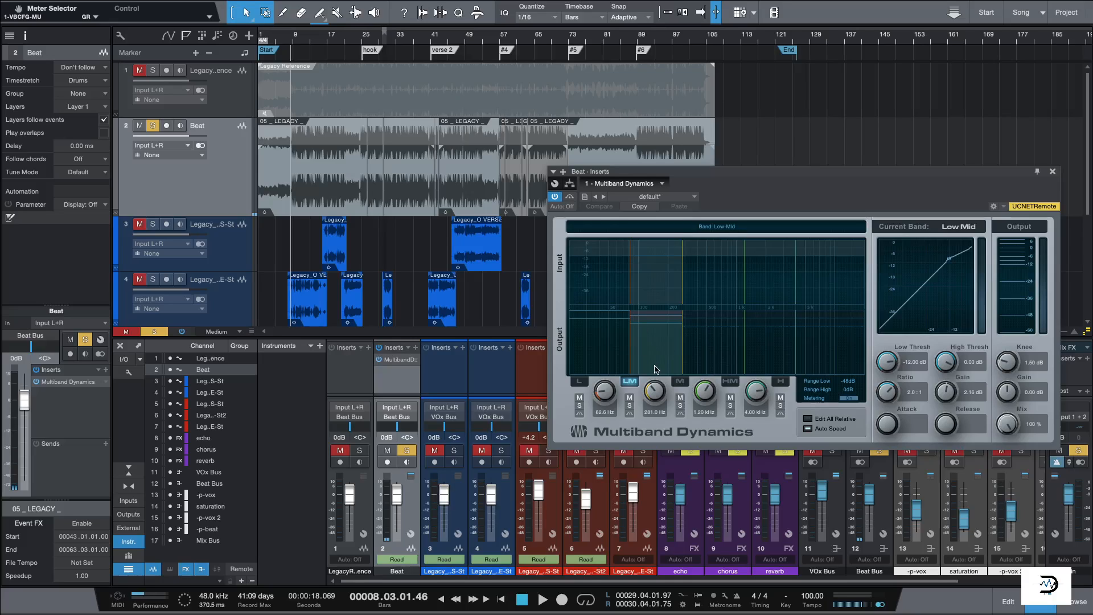
pyautogui.click(590, 358)
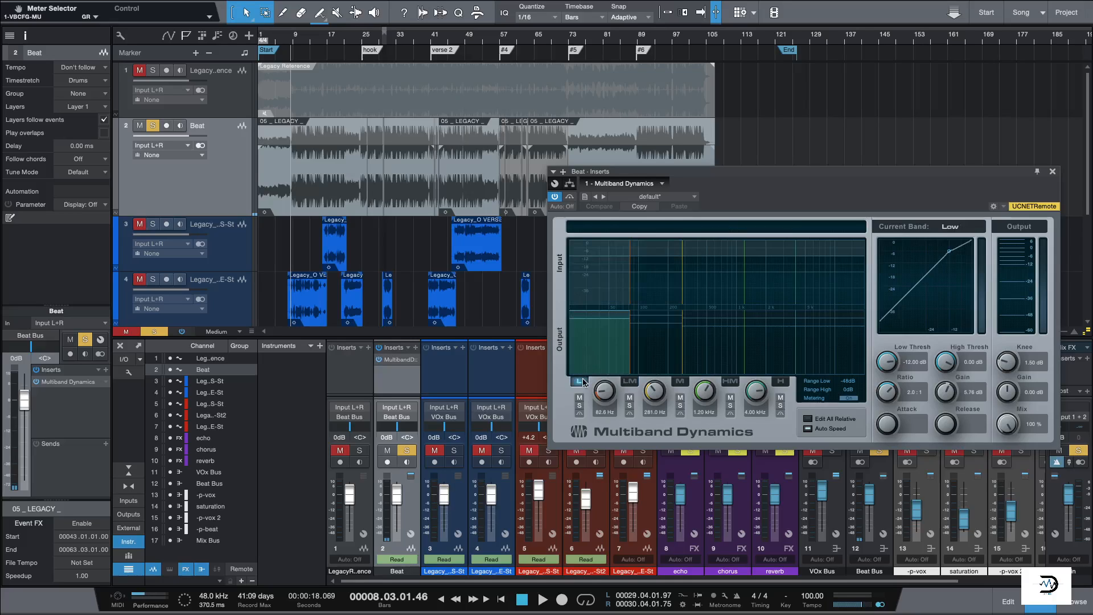
# - Play the soloed beat, comparing it with Multiband Dynamics bypassed and enabled, and stop playback
pyautogui.press('space')
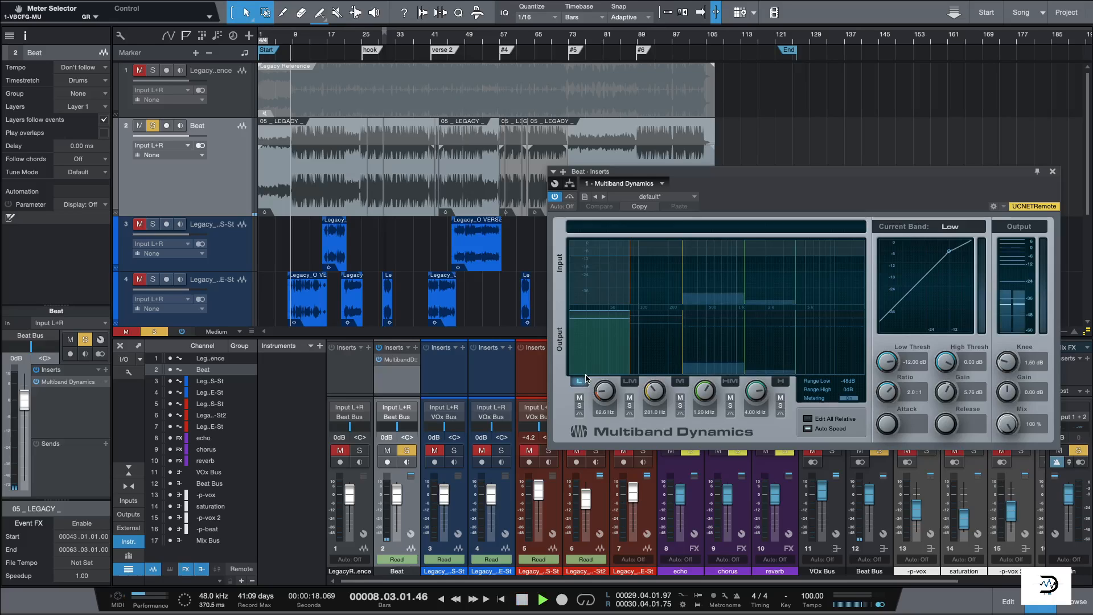
pyautogui.click(555, 197)
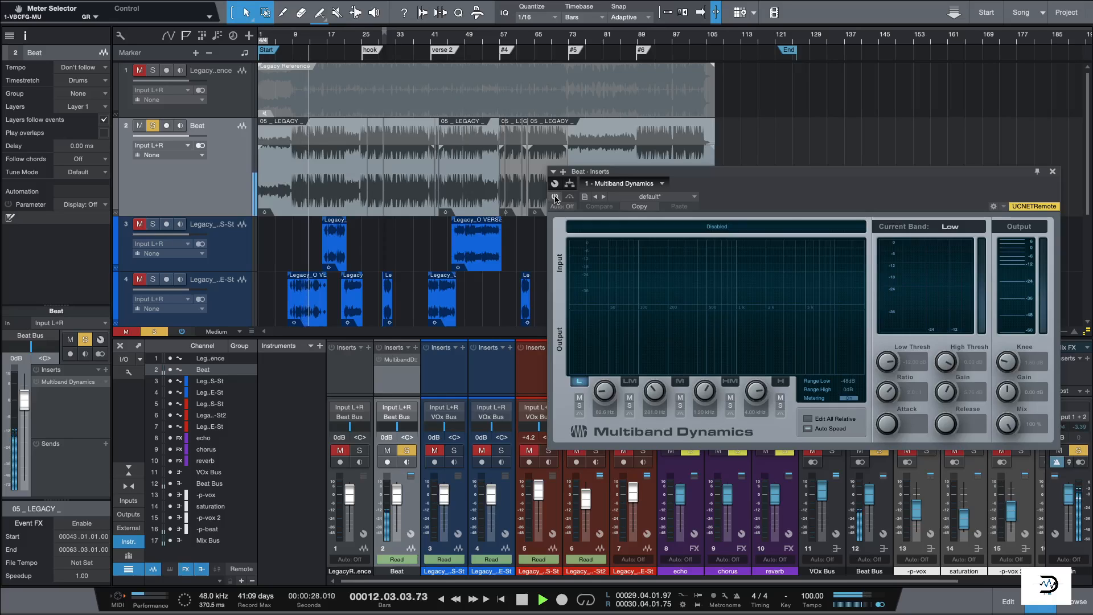
pyautogui.click(555, 197)
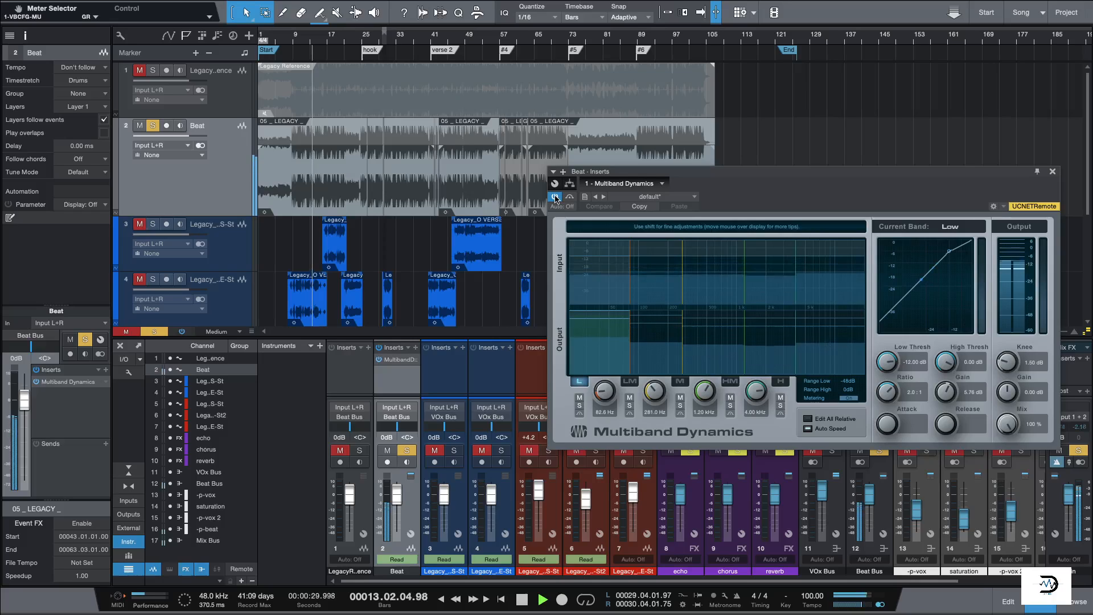
pyautogui.press('space')
# - Switch Multiband Dynamics off and on repeatedly with playback stopped, leaving it enabled
pyautogui.click(555, 197)
pyautogui.click(555, 197)
pyautogui.click(555, 197)
pyautogui.click(555, 197)
pyautogui.click(555, 197)
pyautogui.click(555, 197)
pyautogui.click(555, 197)
pyautogui.click(555, 197)
pyautogui.click(555, 197)
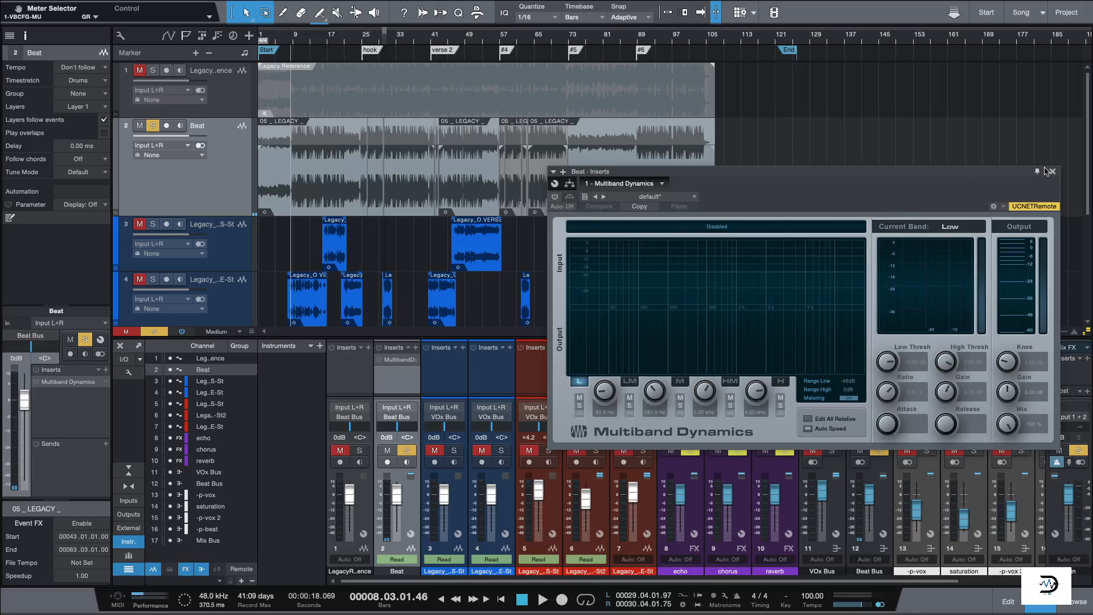
pyautogui.click(555, 197)
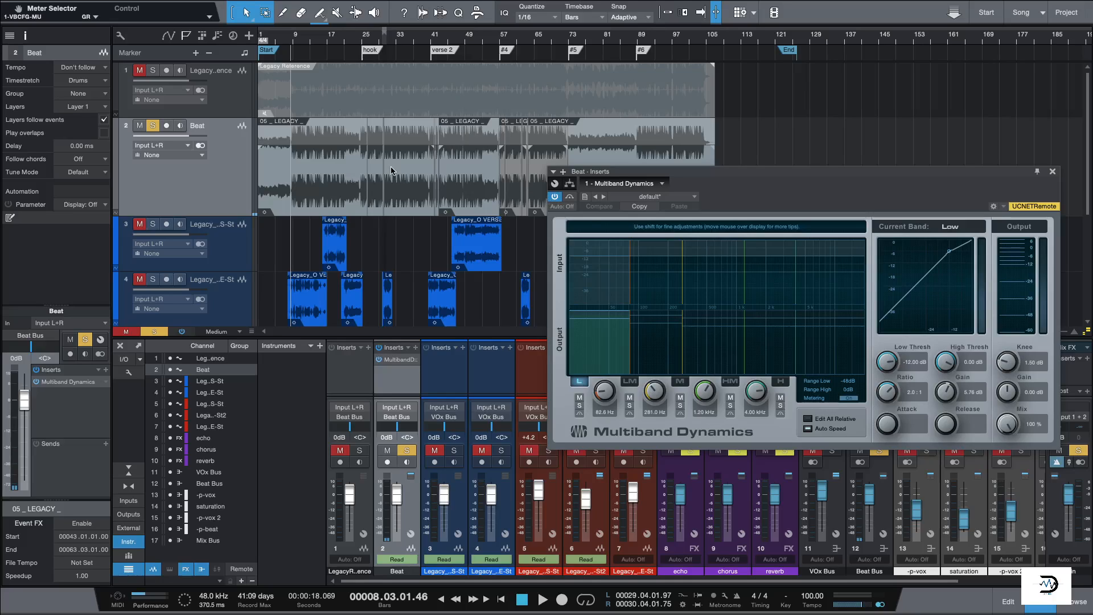
# - Close Multiband Dynamics during playback, unsolo the Beat track and listen to the full mix before stopping
pyautogui.press('space')
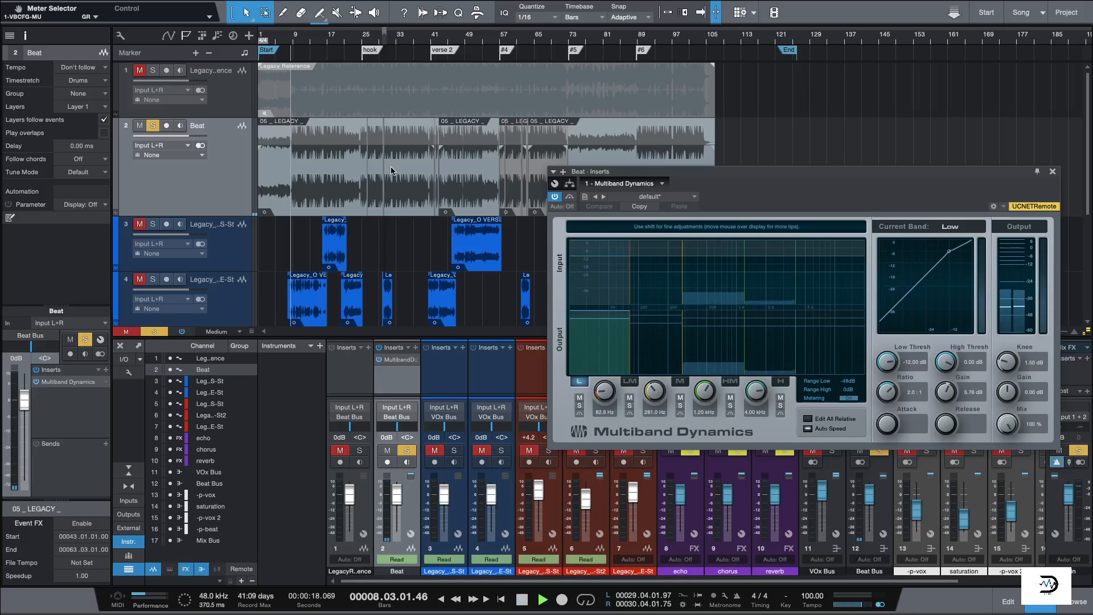
pyautogui.click(1051, 170)
pyautogui.press('s')
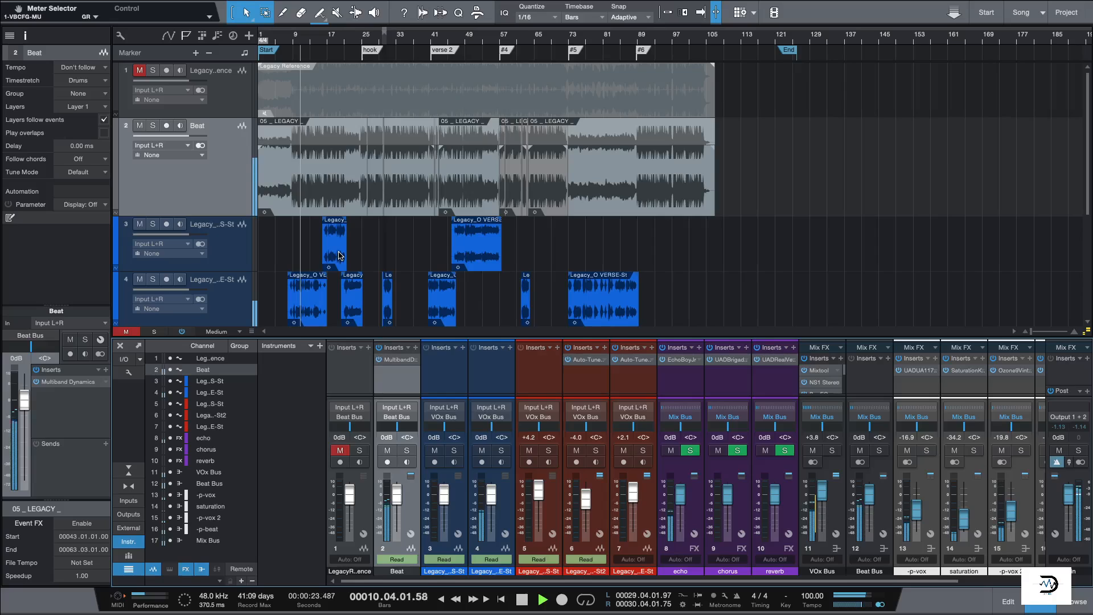
pyautogui.press('space')
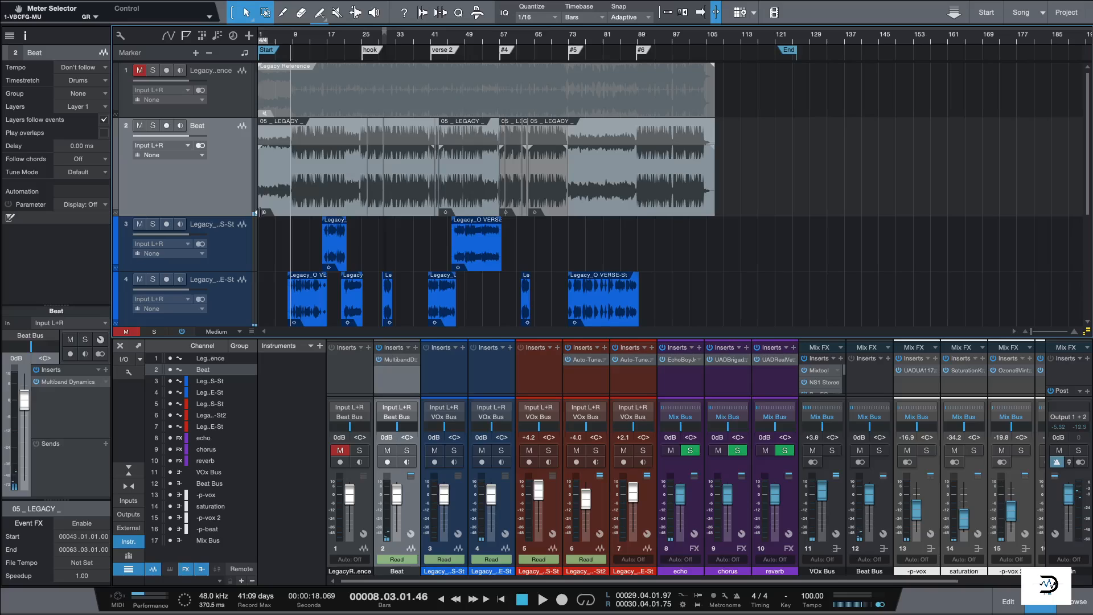
# - Bring the parallel buses into view in the console, solo the Beat track and play it
pyautogui.scroll(-1, 224, 201)
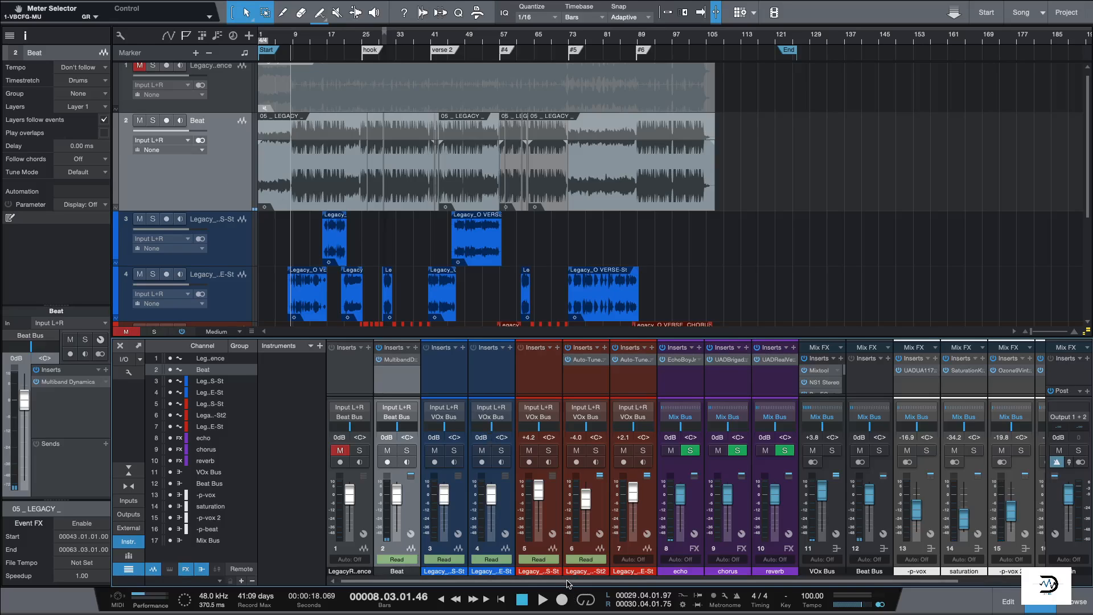
pyautogui.moveTo(568, 584); pyautogui.dragTo(642, 584)
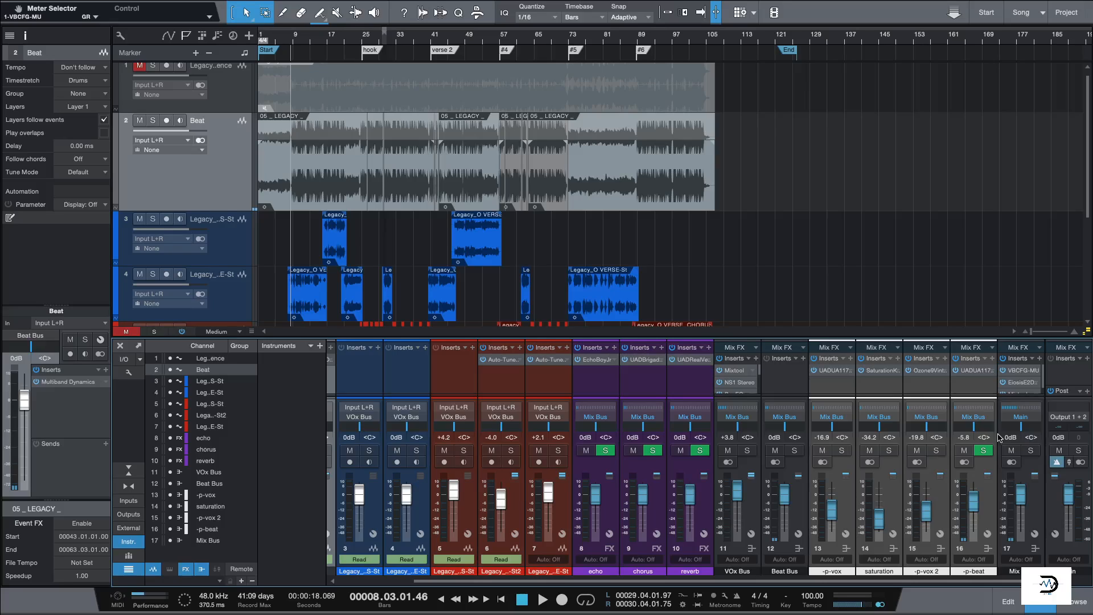
pyautogui.click(226, 182)
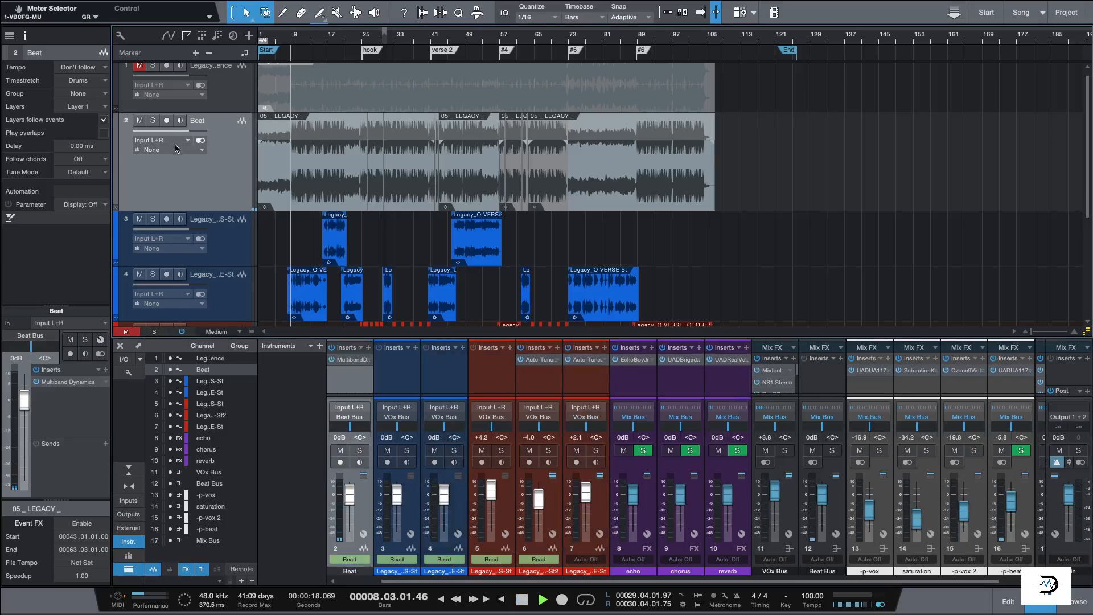
pyautogui.click(152, 121)
pyautogui.press('space')
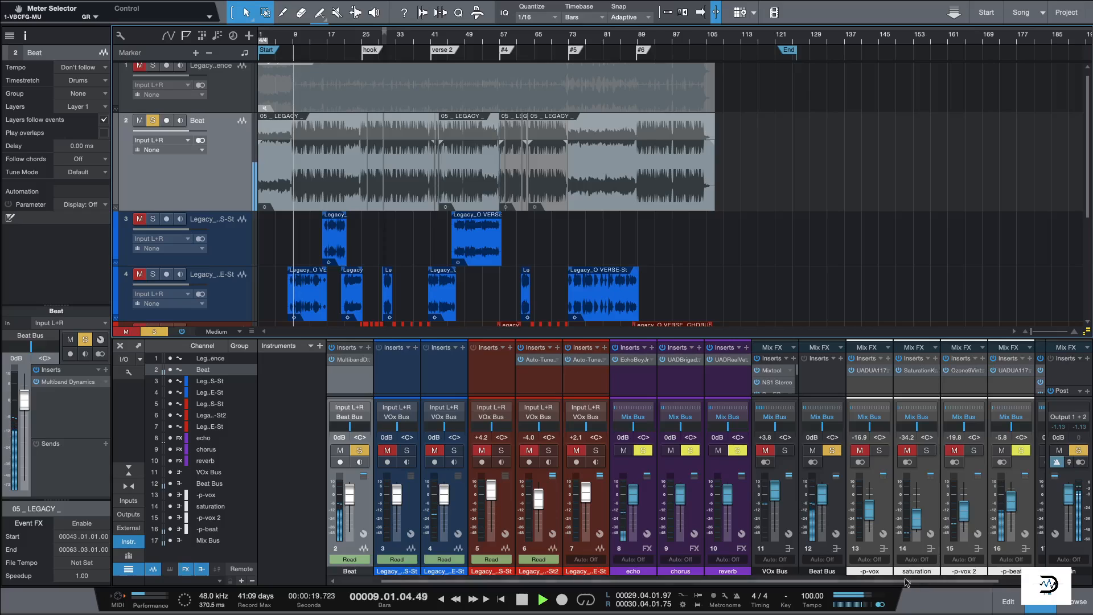
# - Open the UAD UA 1176LN Legacy limiter on the -p-beat bus and restart playback of the soloed beat
pyautogui.click(1008, 371)
pyautogui.press('space')
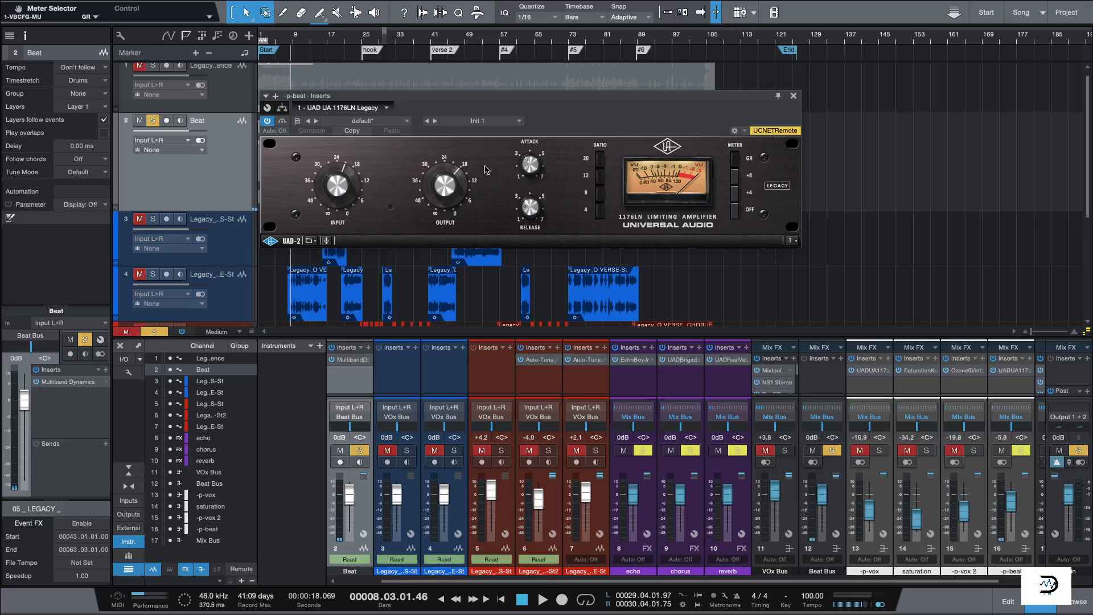
pyautogui.press('space')
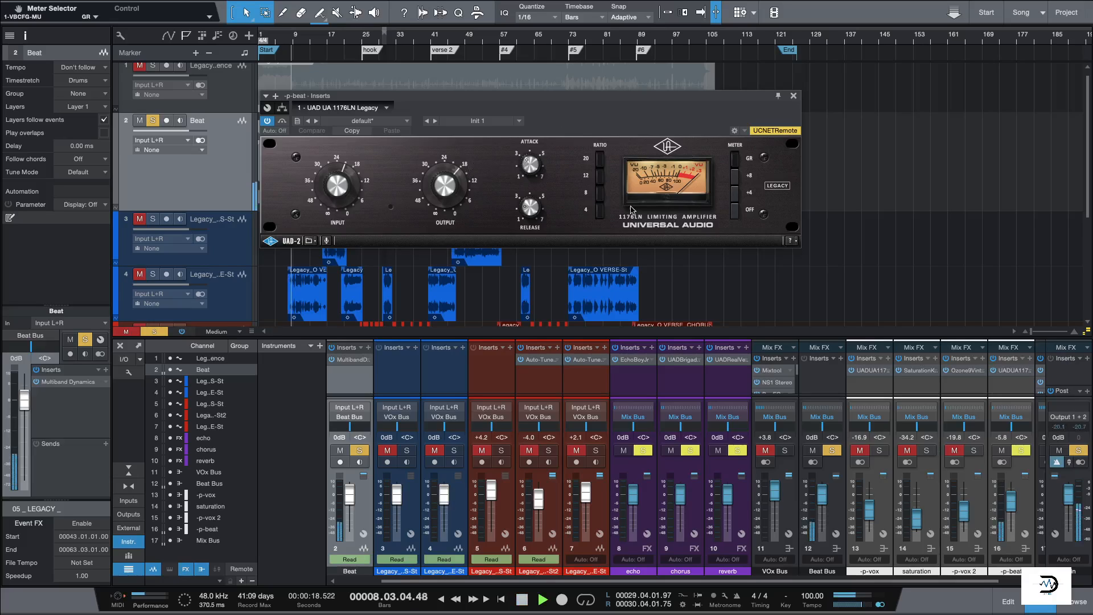
# - Try the -p-beat fader at +3.8, -0.3 and -11.2 dB during playback, bypassing and re-enabling the 1176LN limiter in between
pyautogui.moveTo(1017, 503); pyautogui.dragTo(1018, 491)
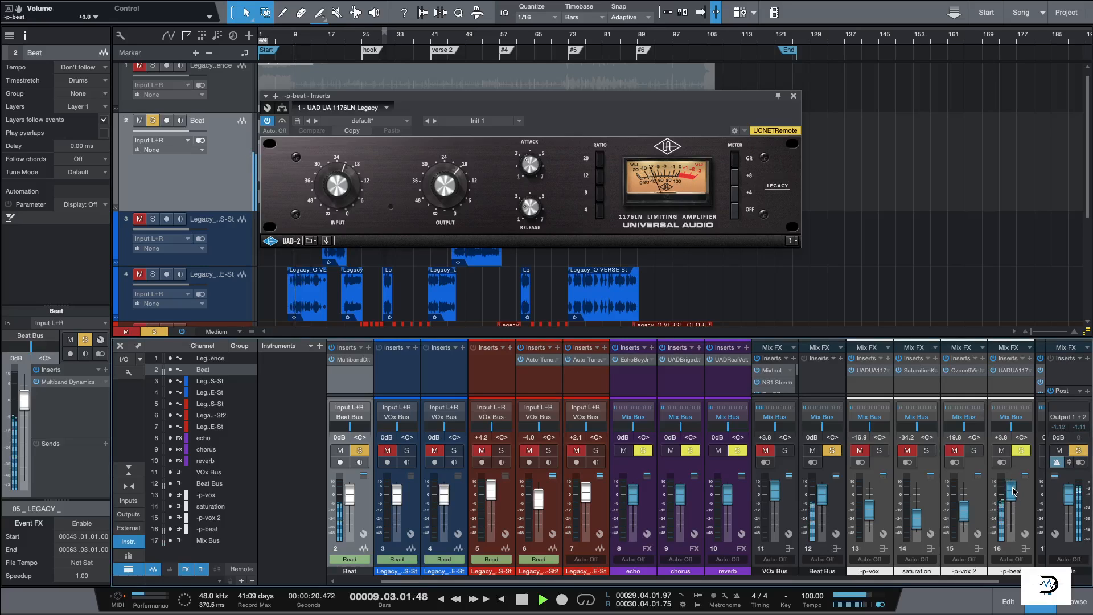
pyautogui.click(268, 121)
pyautogui.moveTo(1011, 498); pyautogui.dragTo(1011, 506)
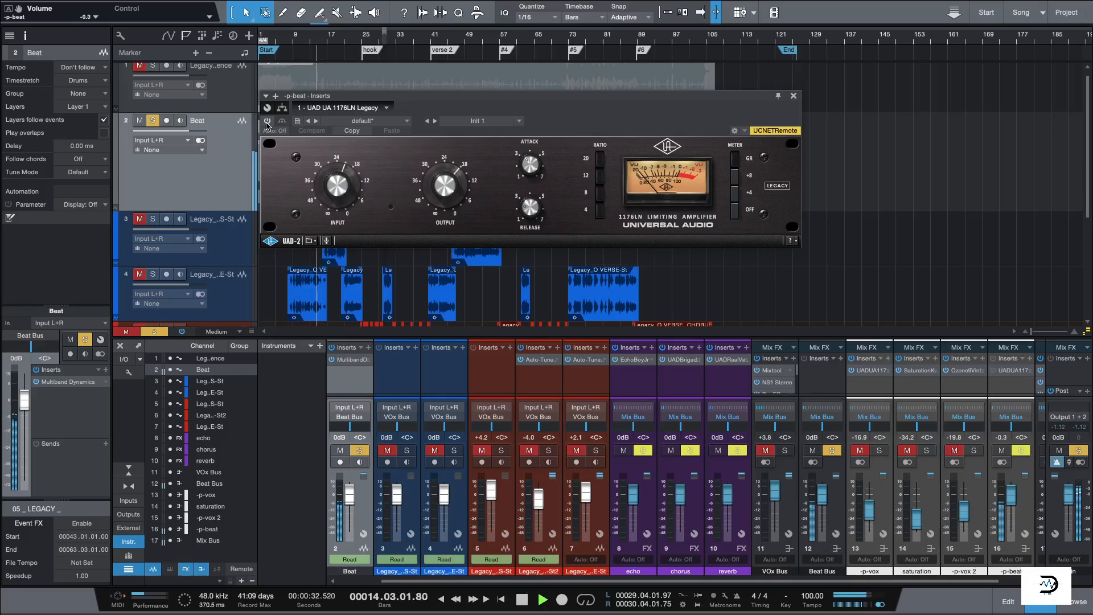
pyautogui.click(267, 121)
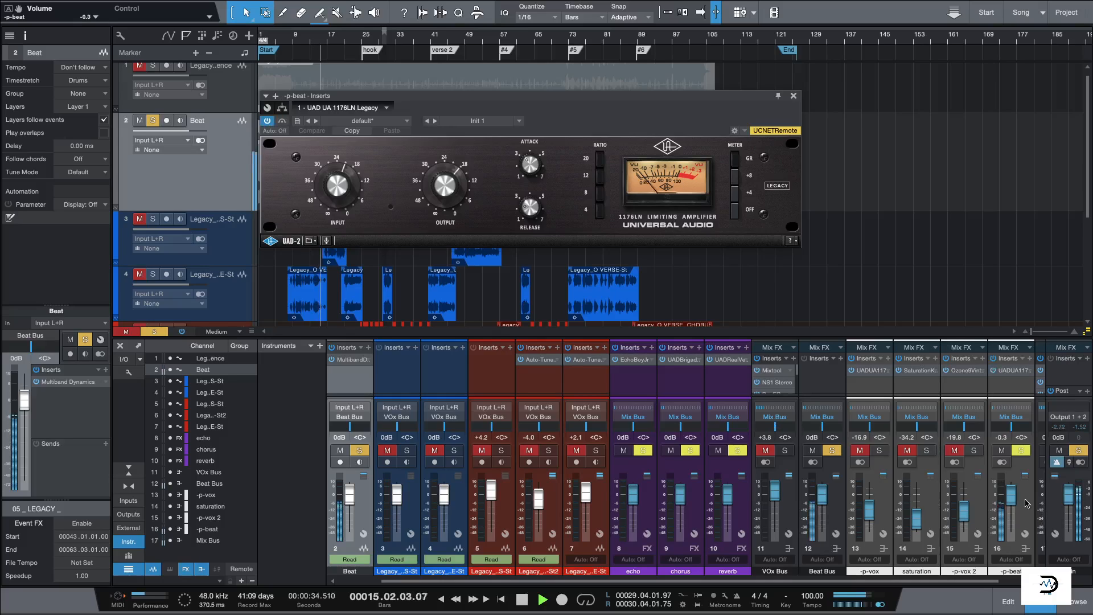
pyautogui.moveTo(1007, 503); pyautogui.dragTo(1007, 512)
pyautogui.press('space')
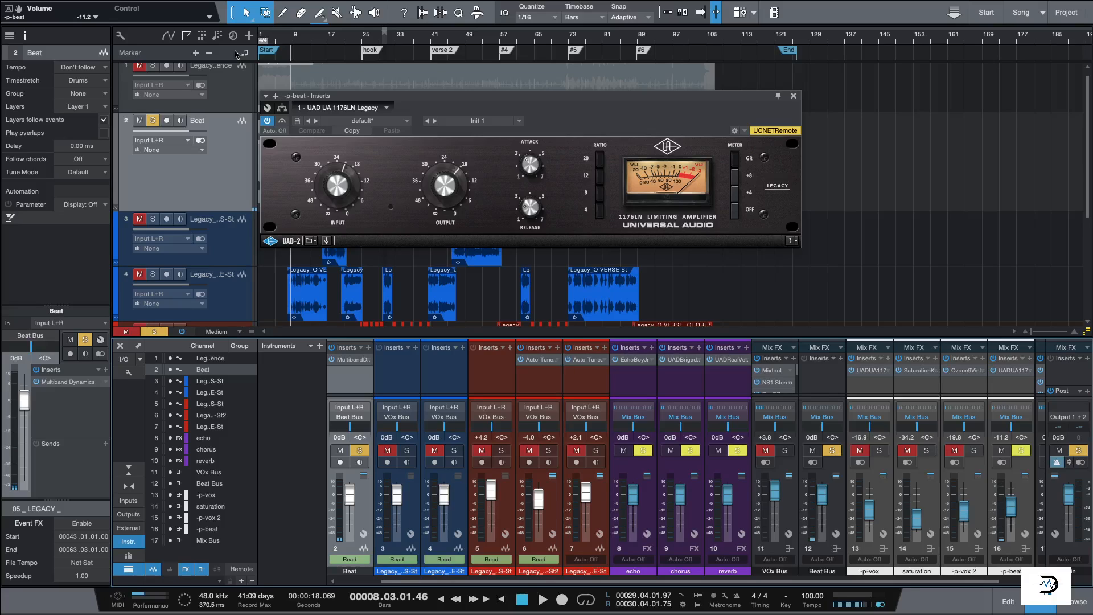
# - Close the limiter window and set the -p-beat fader to -6.5 dB while the beat plays
pyautogui.click(793, 95)
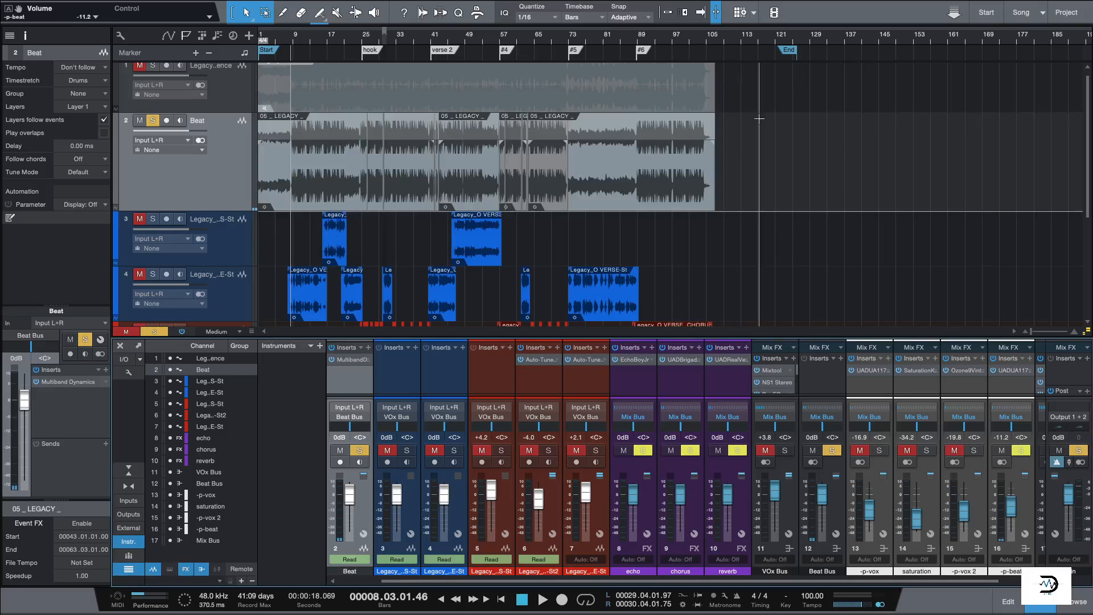
pyautogui.press('space')
pyautogui.moveTo(1014, 503); pyautogui.dragTo(1019, 504)
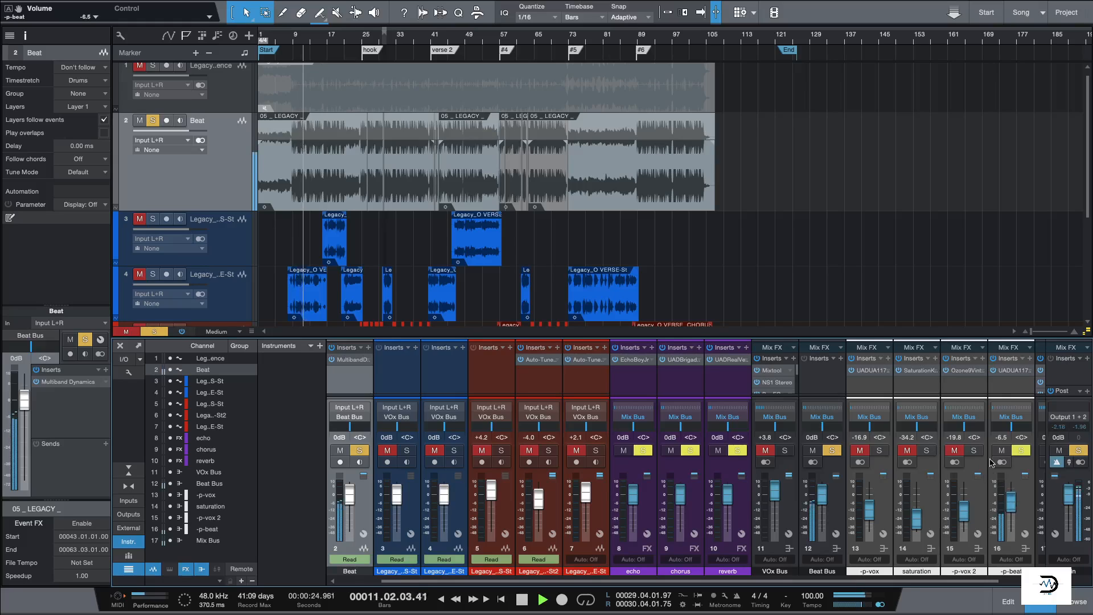
# - Reopen the 1176LN limiter on the -p-beat bus to review its settings, stop playback and close it
pyautogui.click(1008, 370)
pyautogui.press('space')
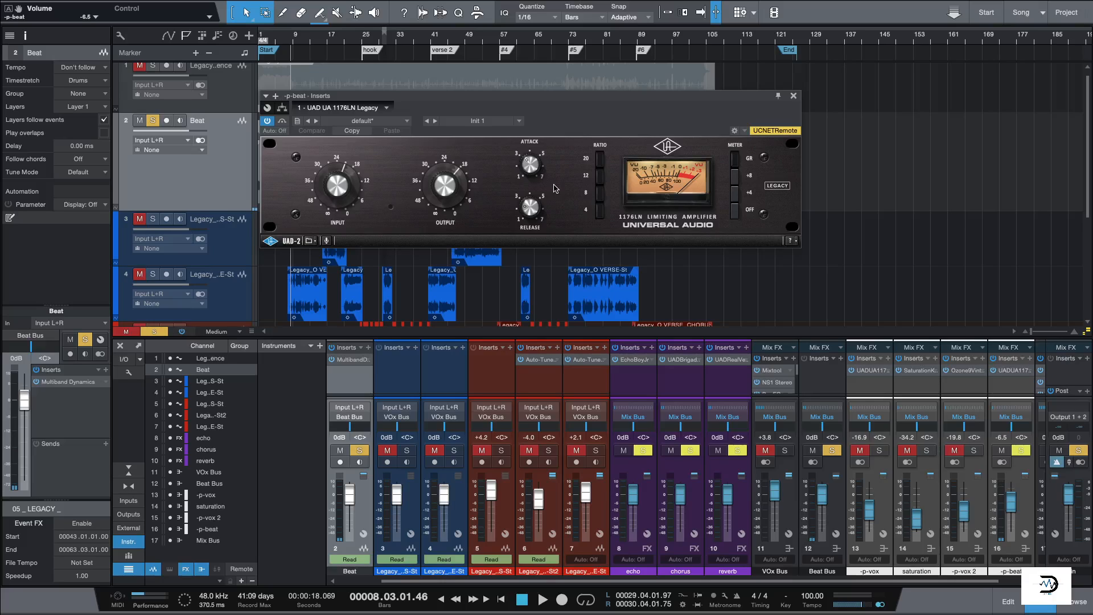
pyautogui.click(794, 96)
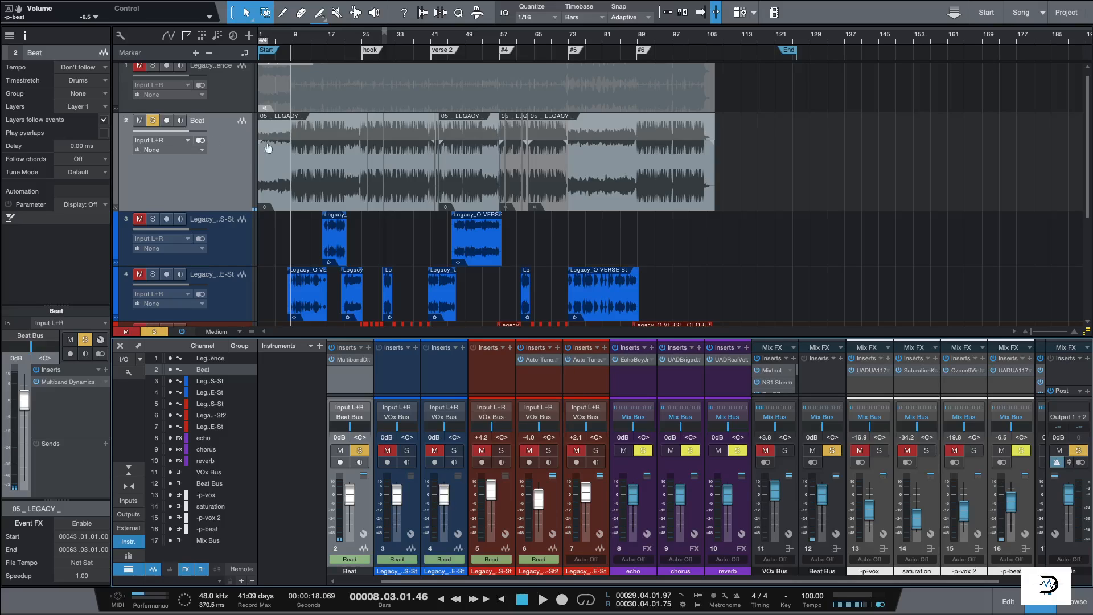
# - Play the Beat track soloed and within the full mix, restarting from just before bar 12 with the solo on
pyautogui.press('space')
pyautogui.click(140, 120)
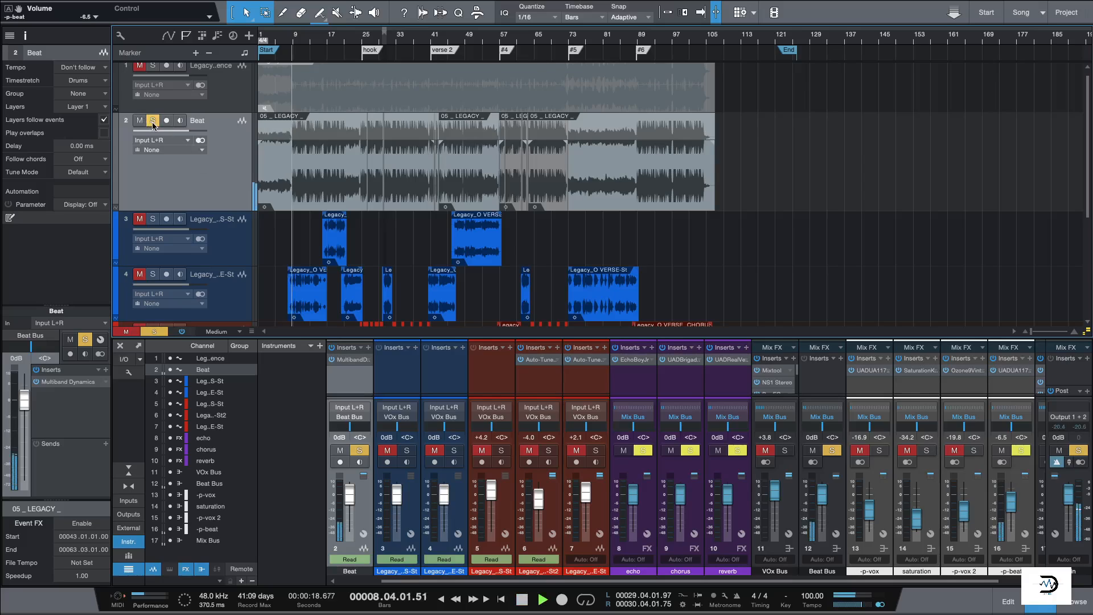
pyautogui.click(152, 120)
pyautogui.press('space')
pyautogui.click(305, 39)
pyautogui.click(154, 120)
pyautogui.press('space')
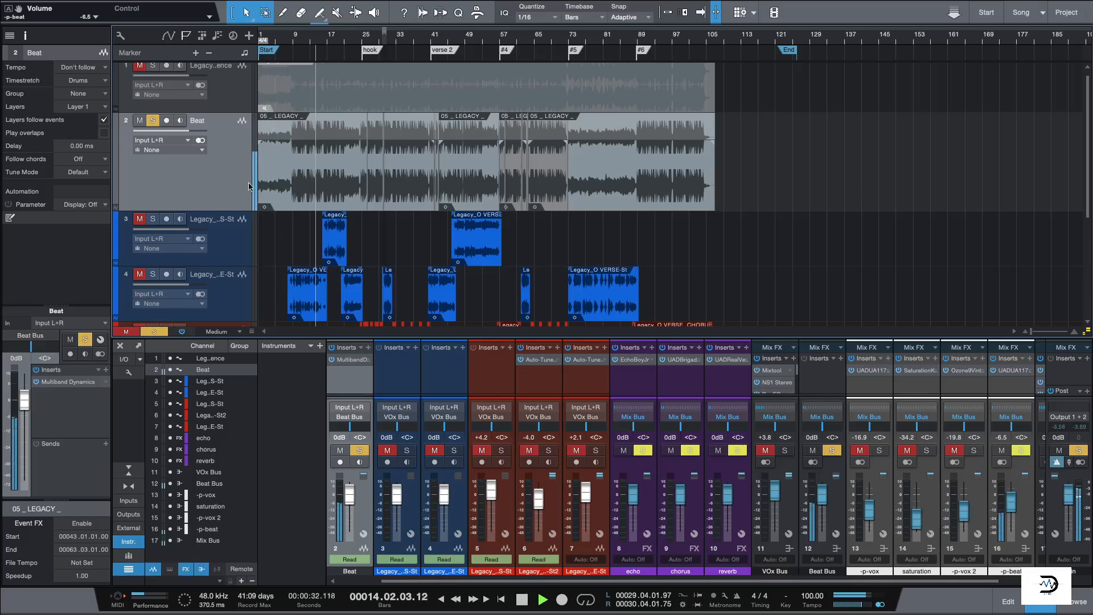
# - Stop playback, unsolo the Beat track and select vocal track 4
pyautogui.scroll(-3, 284, 210)
pyautogui.press('space')
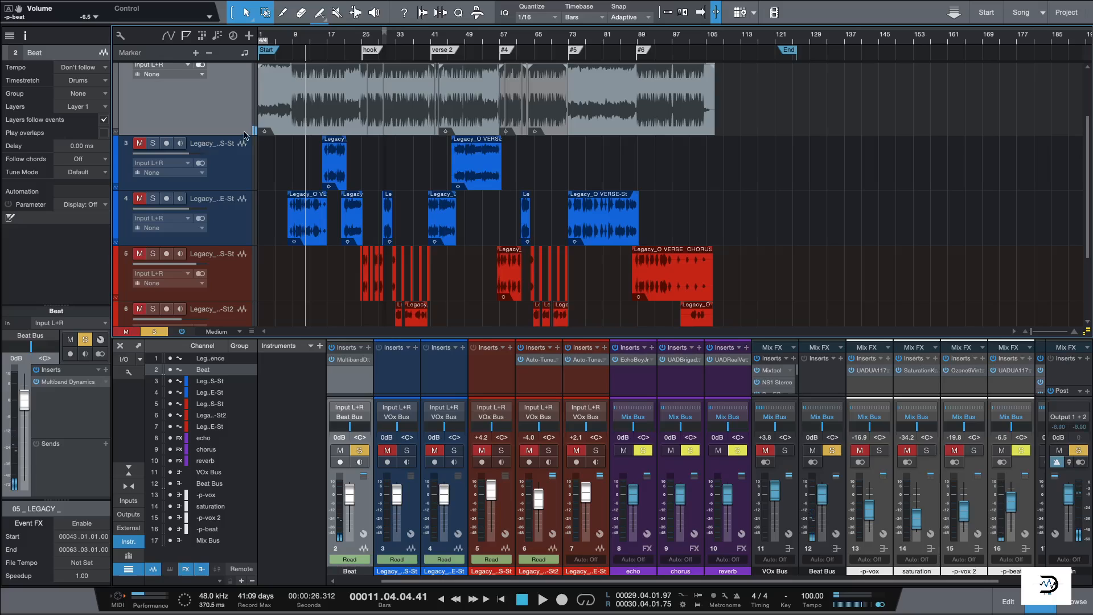
pyautogui.press('s')
pyautogui.click(243, 222)
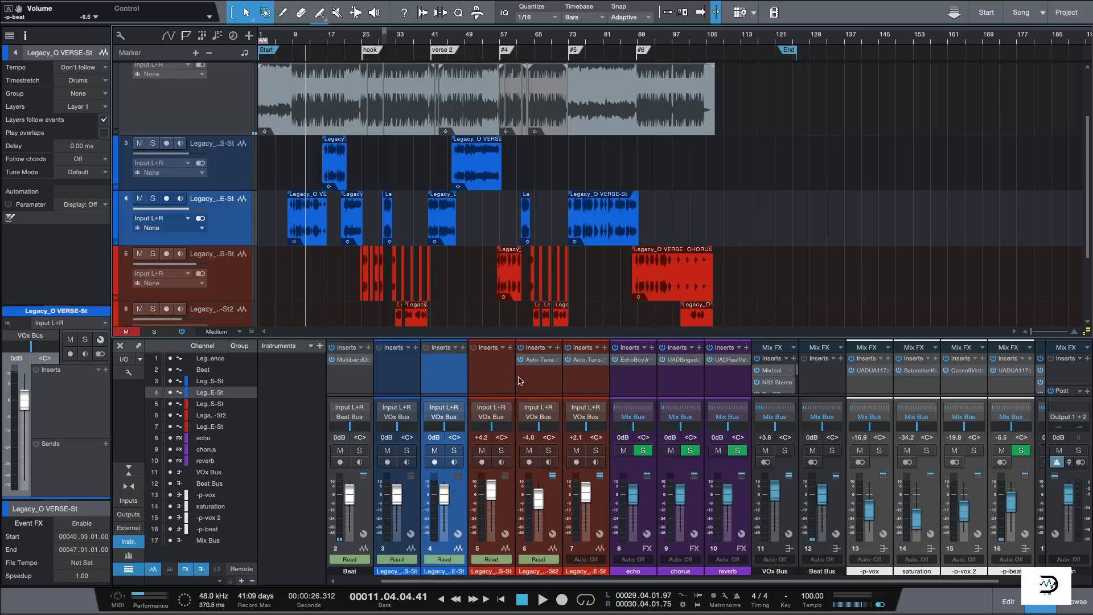
# - Review the Mixtool and NS1 noise suppressor inserts on the VOx Bus, closing each one after viewing
pyautogui.moveTo(593, 581); pyautogui.dragTo(625, 583)
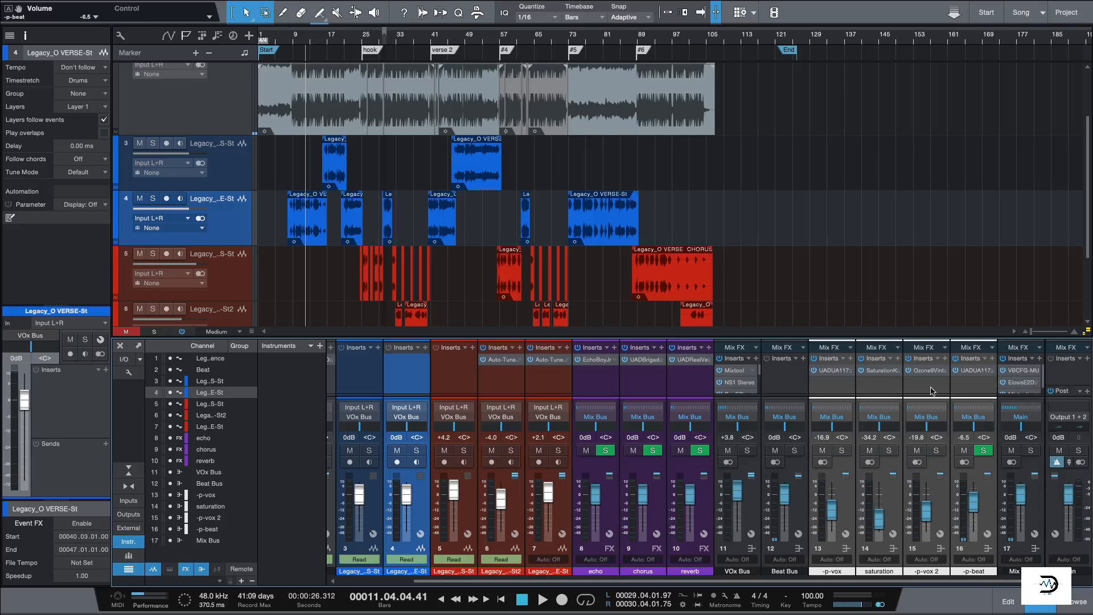
pyautogui.click(733, 372)
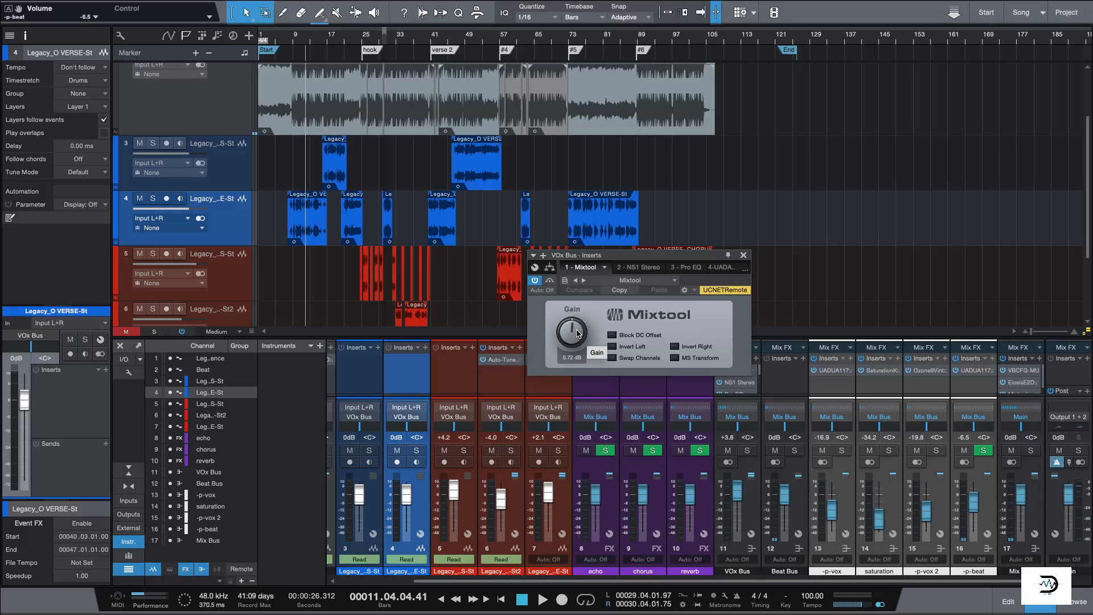
pyautogui.click(743, 256)
pyautogui.click(737, 383)
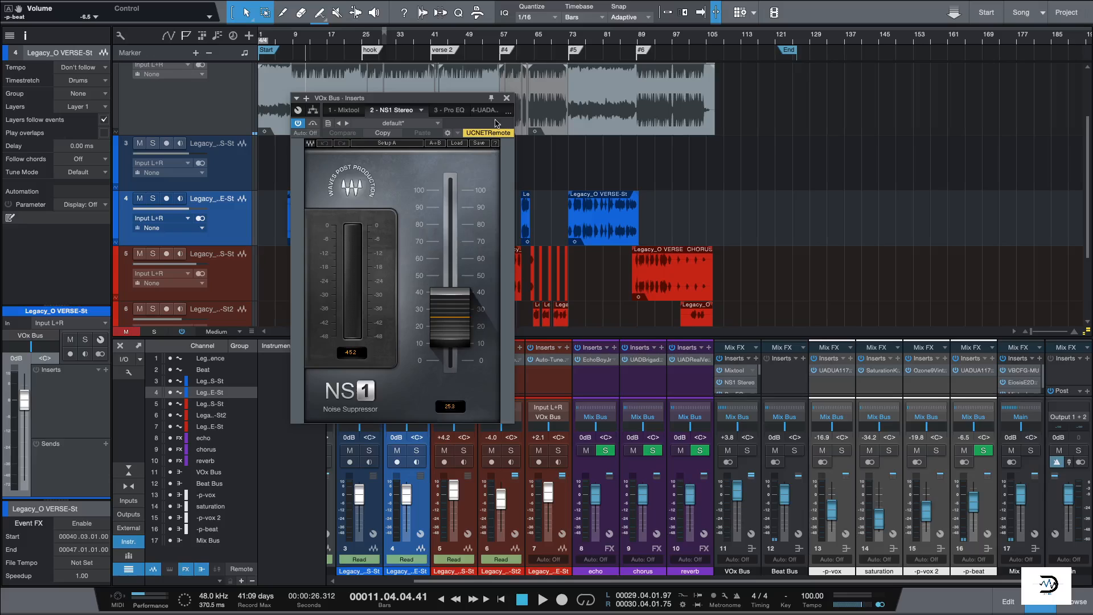
pyautogui.click(506, 98)
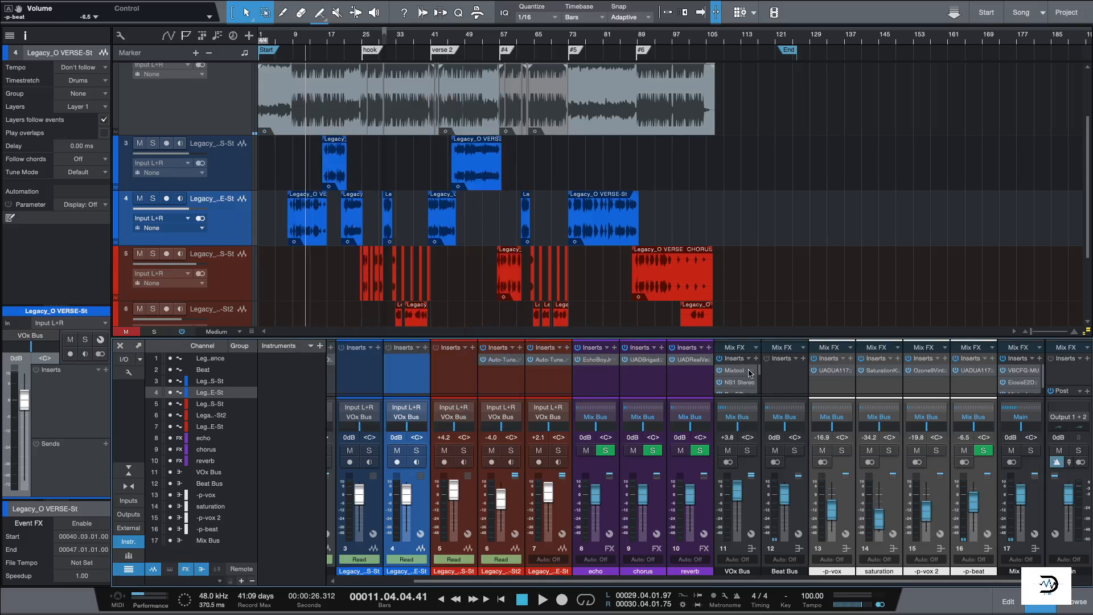
# - Open the VOx Bus Pro EQ, solo the bus and compare the EQ active and bypassed during playback
pyautogui.scroll(-1, 758, 373)
pyautogui.click(734, 382)
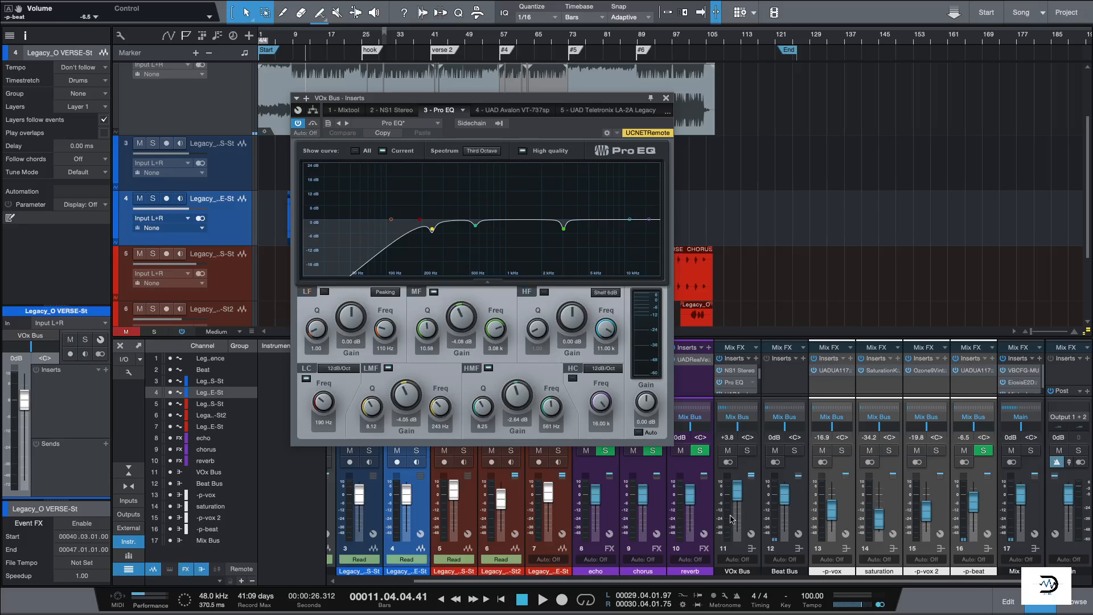
pyautogui.click(747, 450)
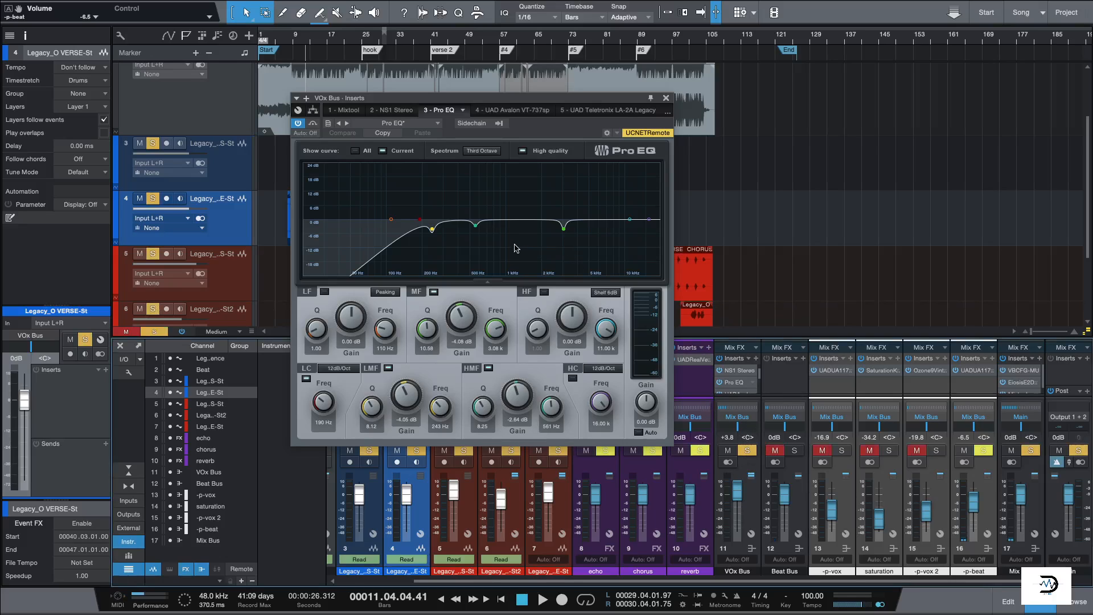
pyautogui.press('space')
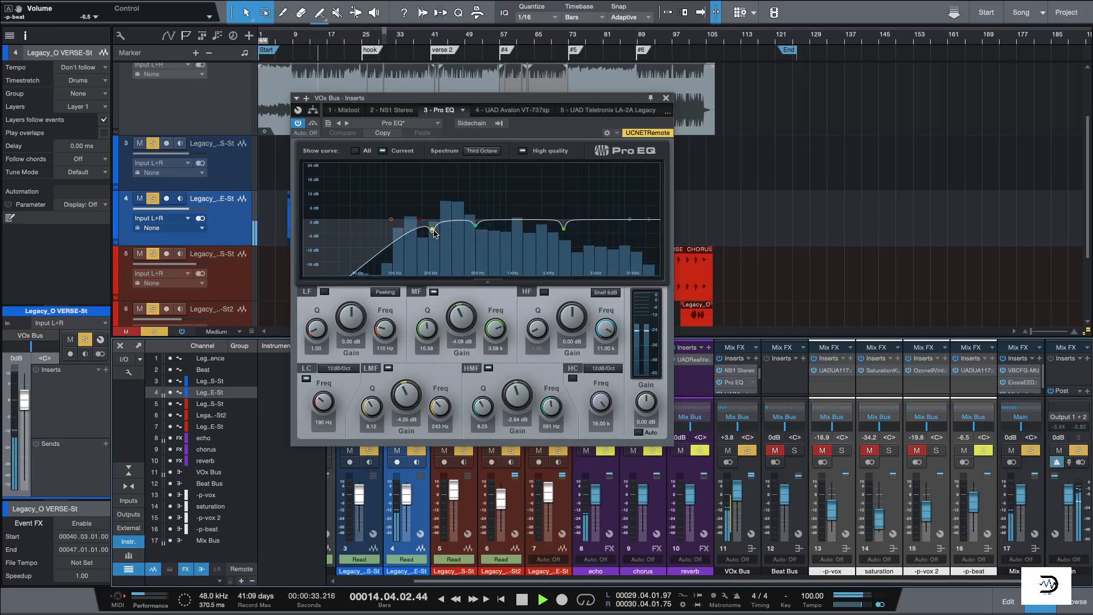
pyautogui.click(297, 124)
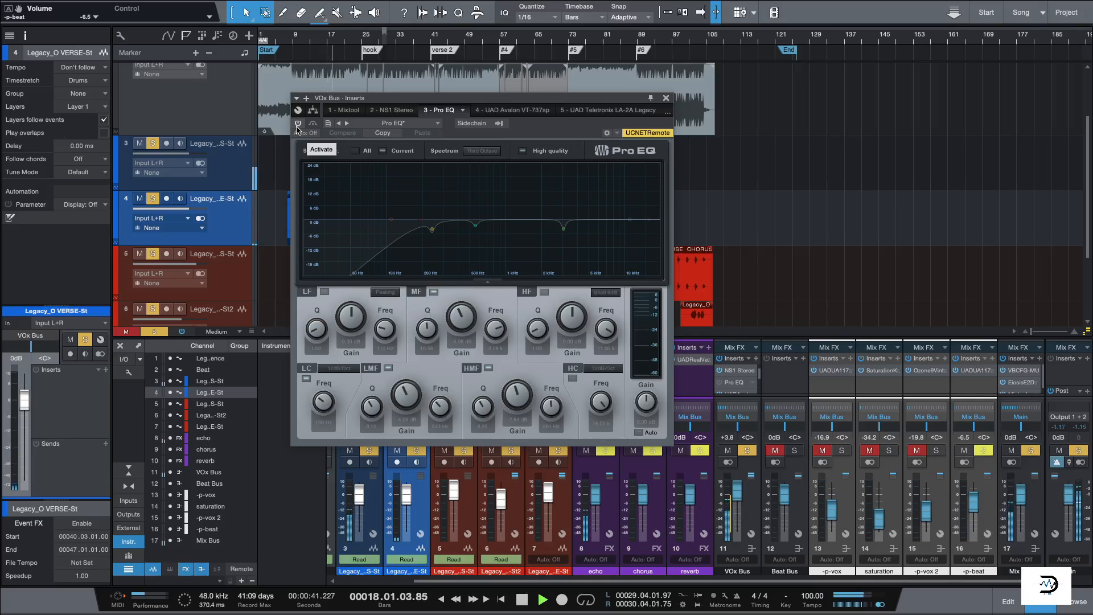
pyautogui.click(297, 124)
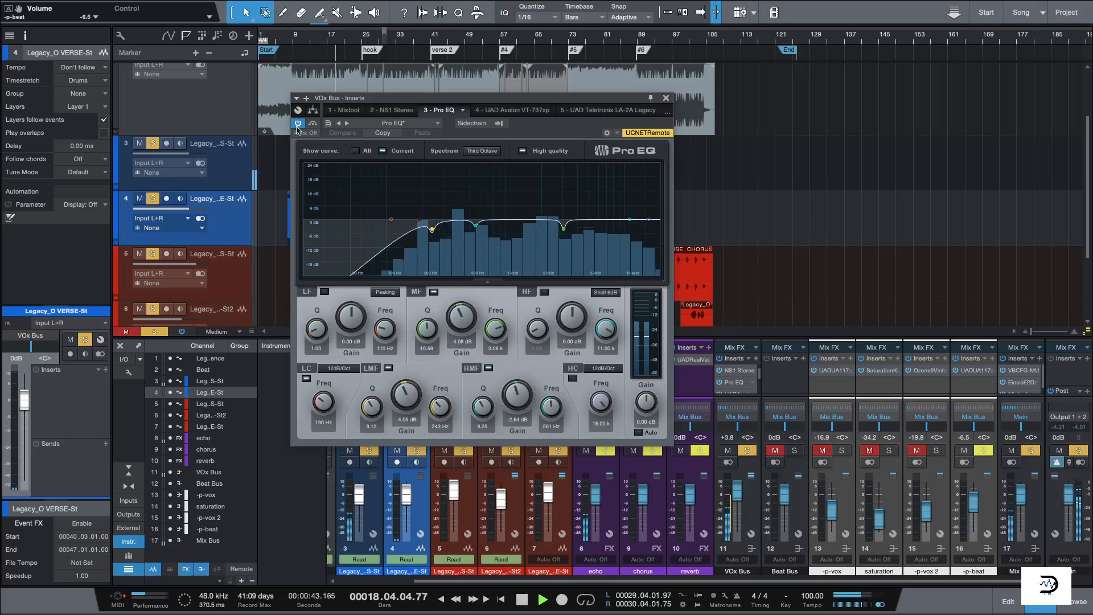
pyautogui.click(297, 124)
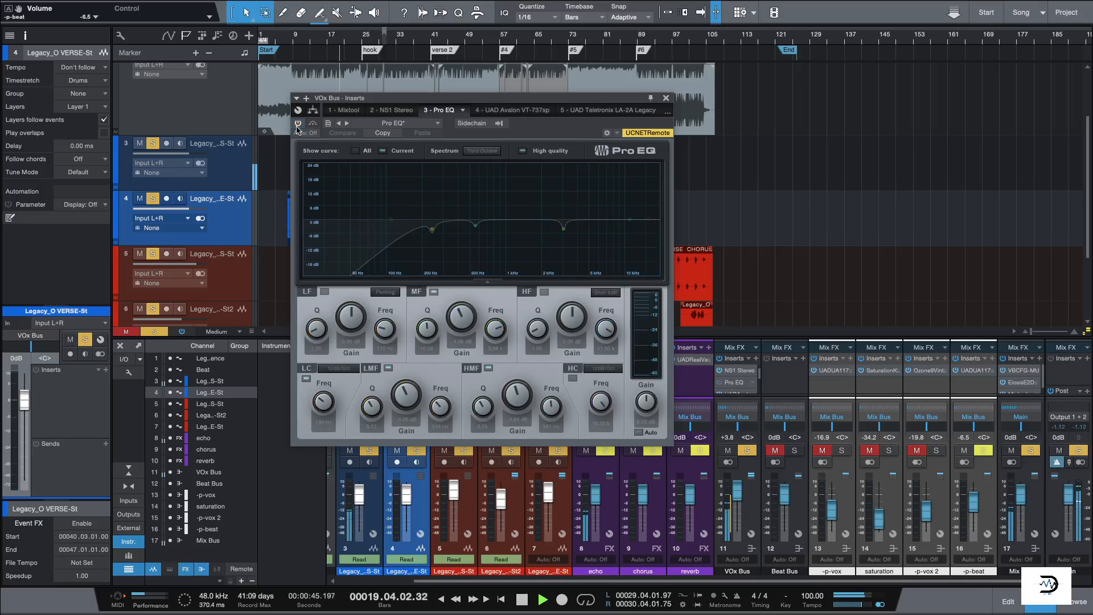
pyautogui.press('space')
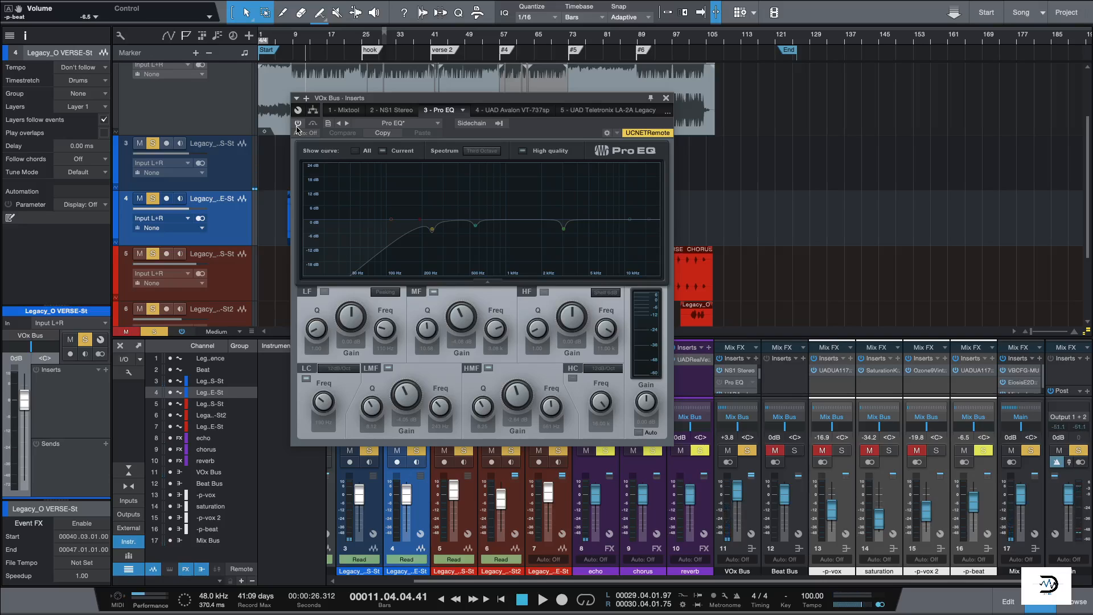
# - Clear the solo and compare the VOx Bus Pro EQ bypassed and active in the full mix, leaving it on
pyautogui.hotkey('shift', 's')
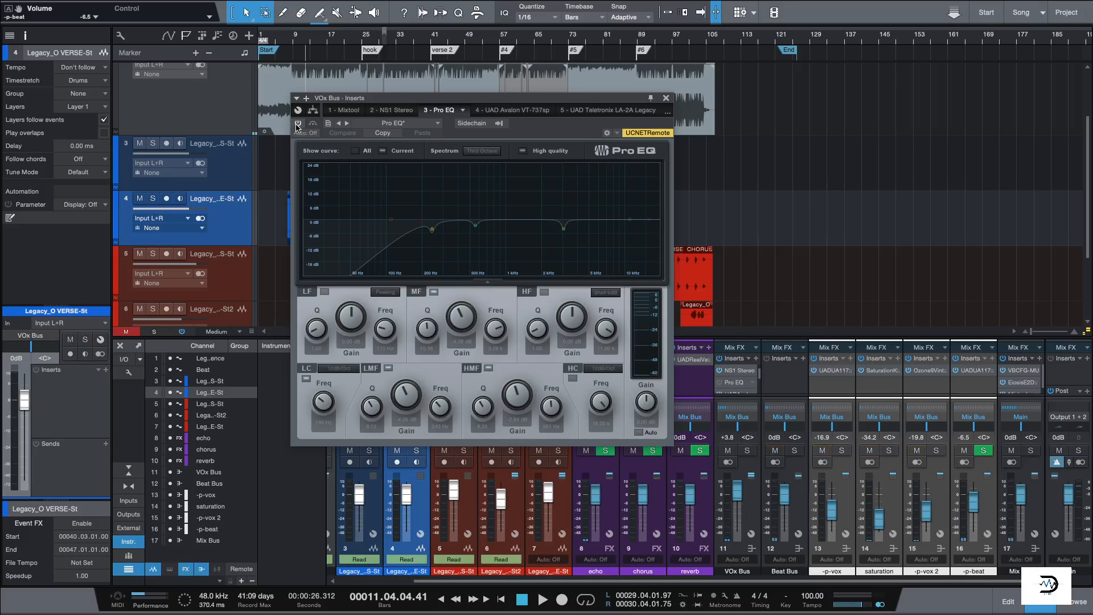
pyautogui.click(296, 125)
pyautogui.click(297, 125)
pyautogui.press('space')
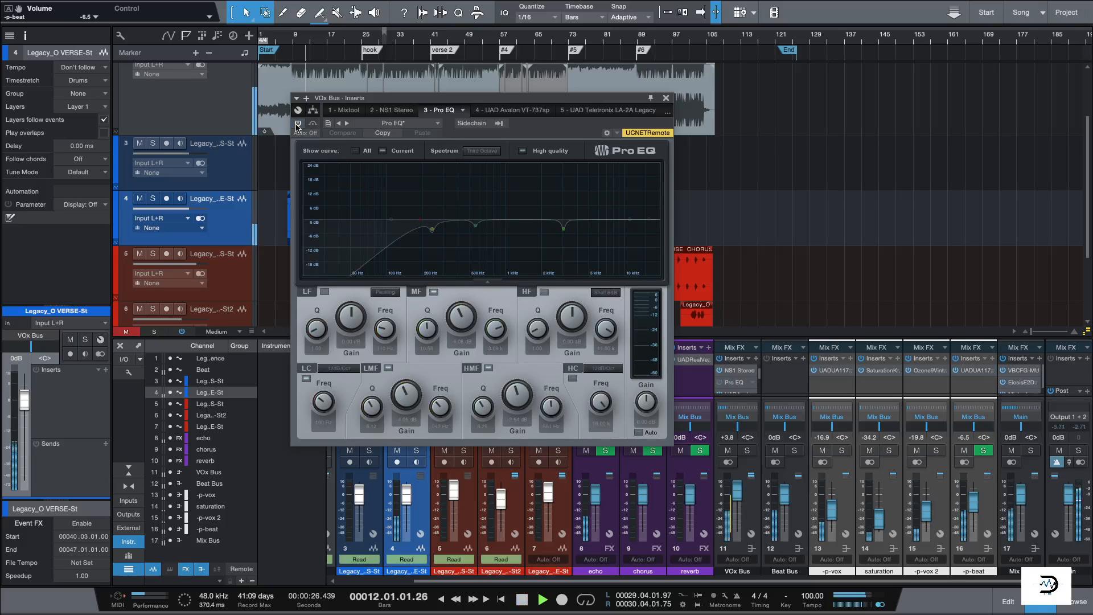
pyautogui.click(298, 124)
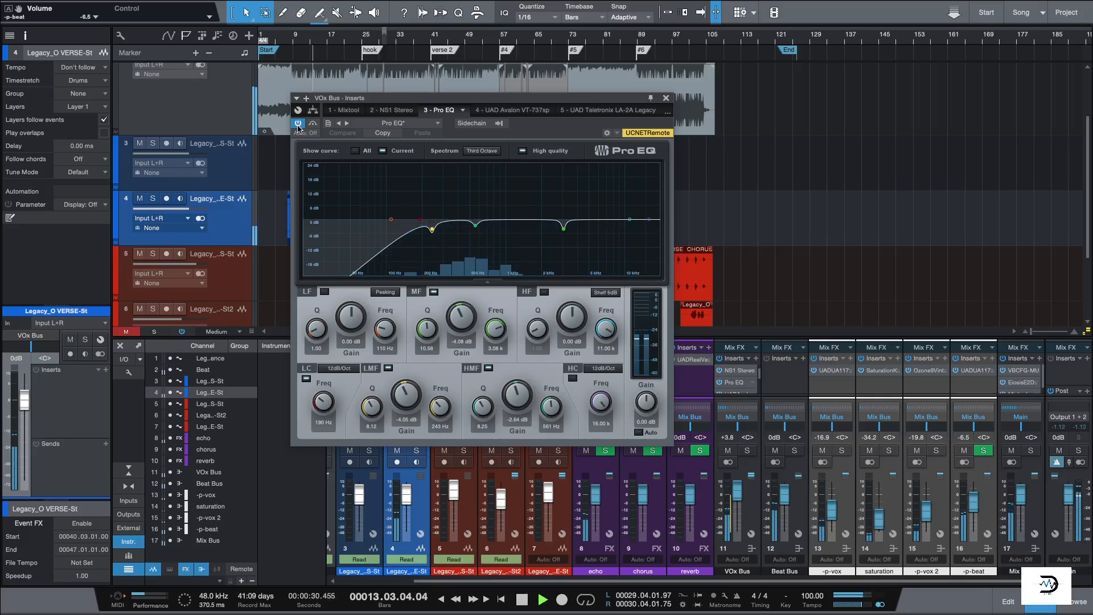
pyautogui.click(297, 124)
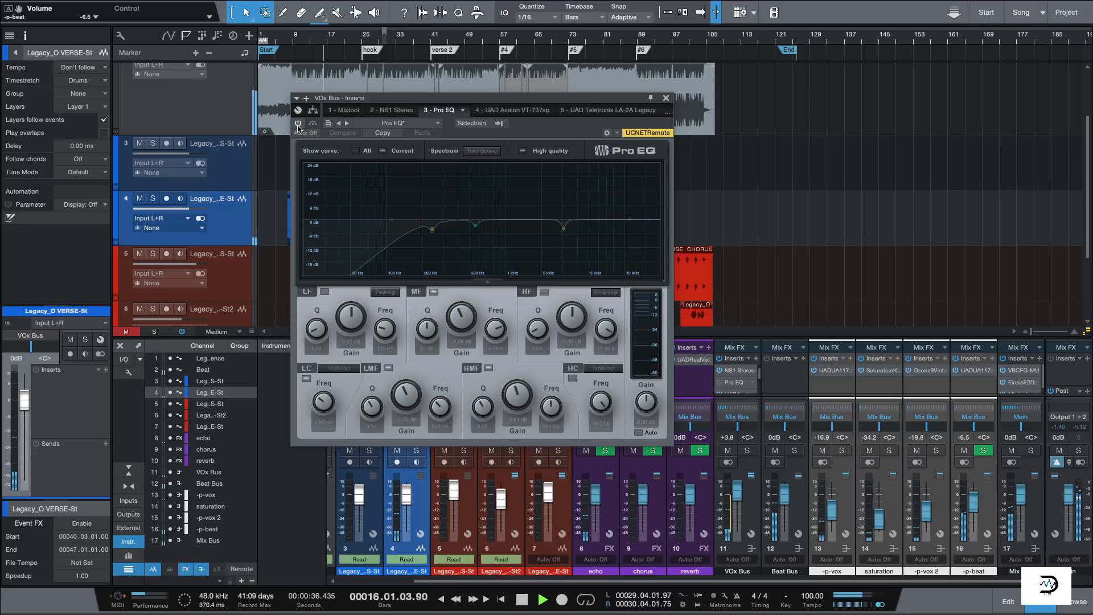
pyautogui.click(298, 124)
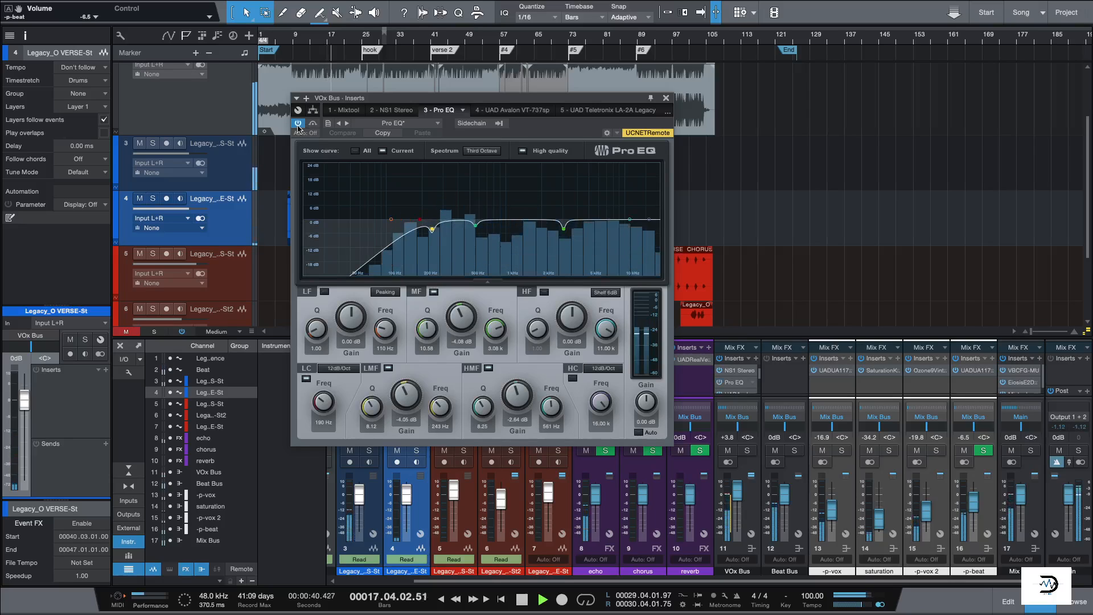
pyautogui.press('space')
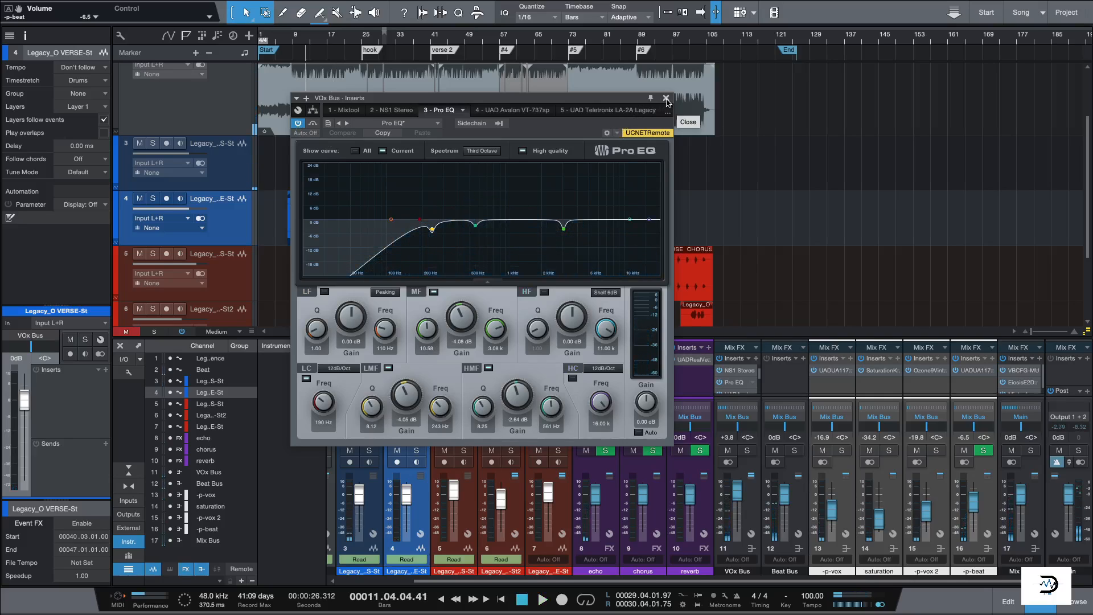
# - Audition a strong LMF boost with the VOx Bus soloed, setting the band to 257 Hz with a gain of -4.05 dB
pyautogui.moveTo(432, 229); pyautogui.dragTo(433, 164)
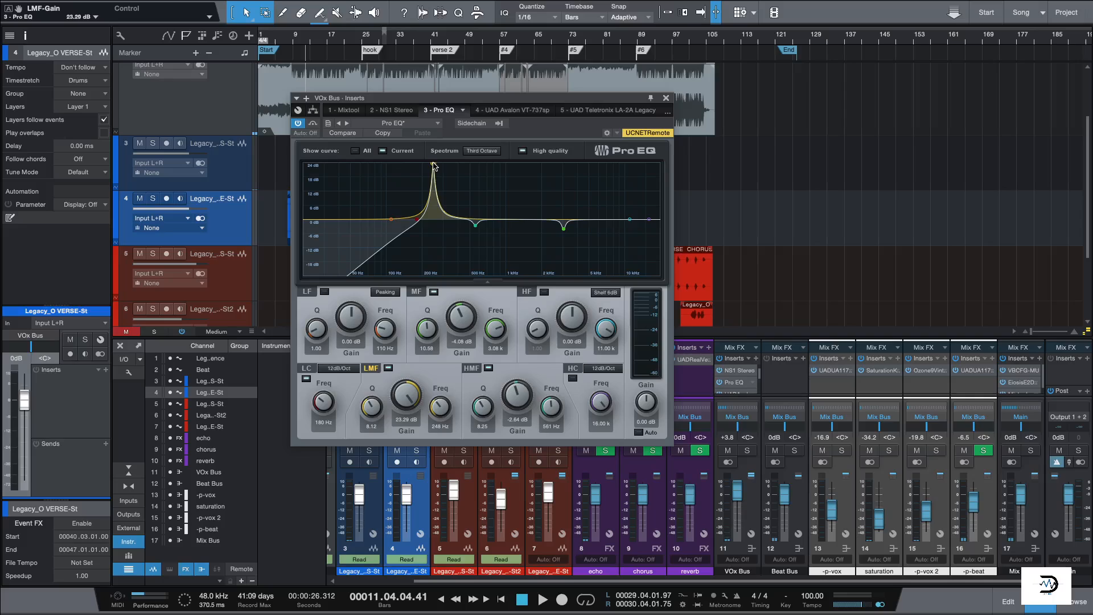
pyautogui.click(747, 450)
pyautogui.press('space')
pyautogui.moveTo(433, 164); pyautogui.dragTo(435, 166)
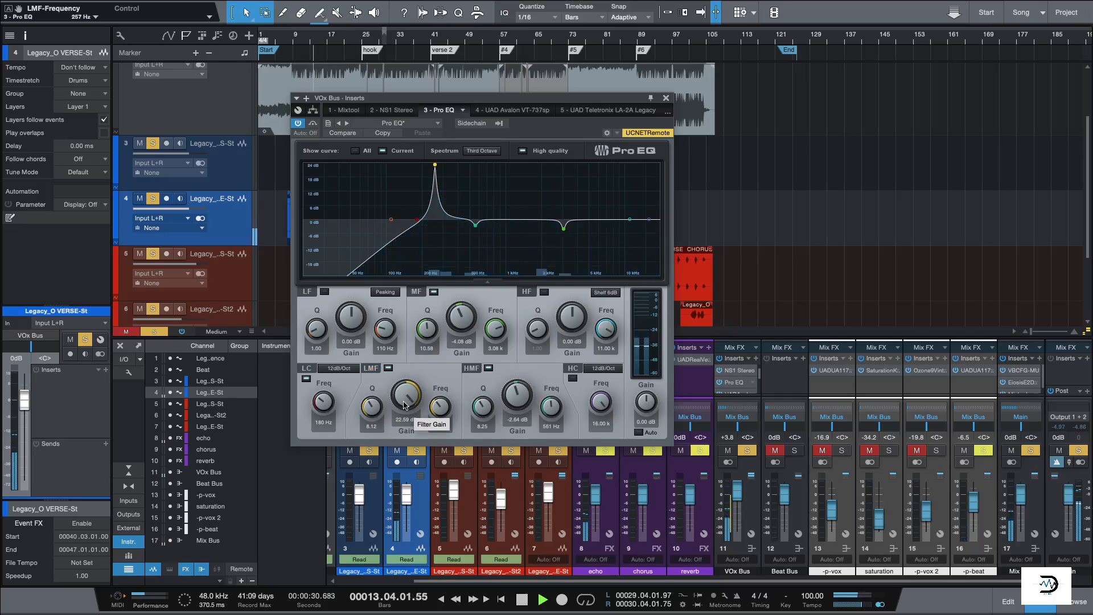
pyautogui.press('space')
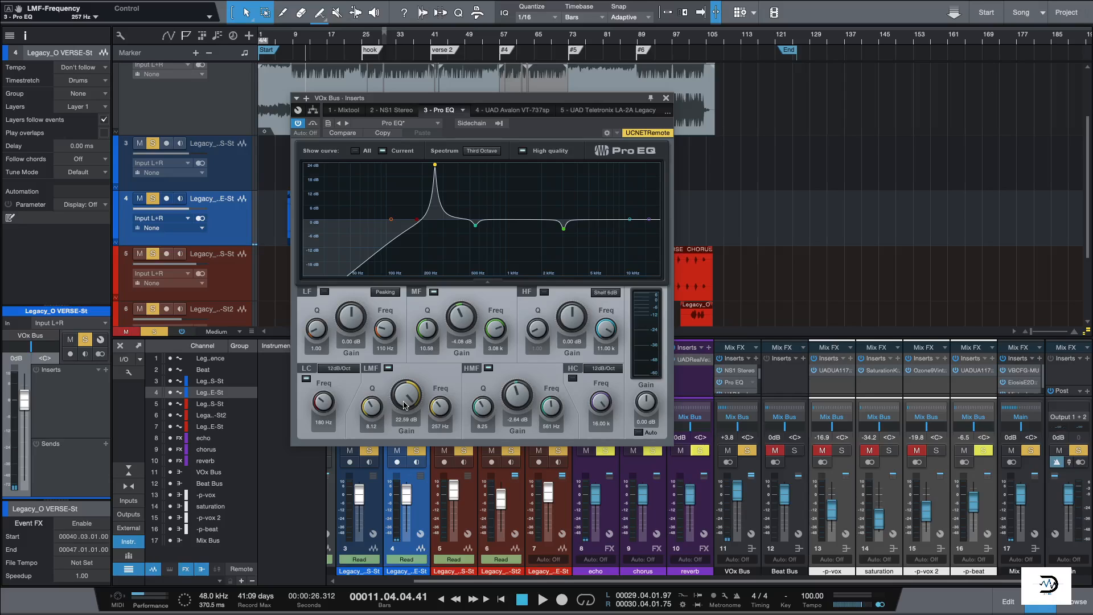
pyautogui.press('space')
pyautogui.moveTo(404, 405); pyautogui.dragTo(400, 448)
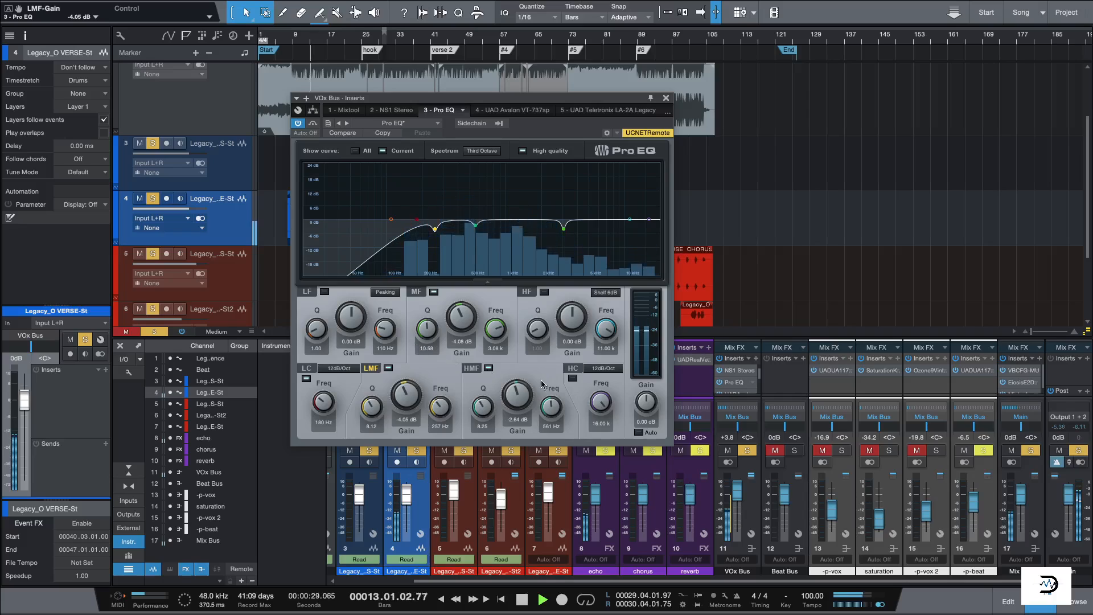
# - Audition the Pro EQ's HMF band boosted to 24 dB, stop playback and set its gain to -4.08 dB
pyautogui.moveTo(521, 398); pyautogui.dragTo(530, 335)
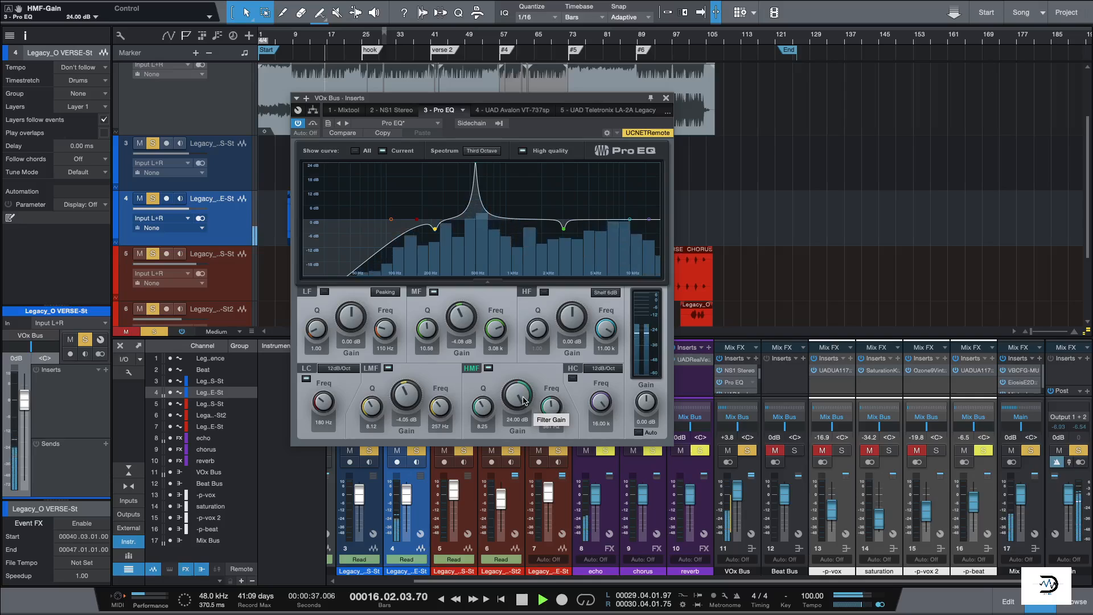
pyautogui.press('space')
pyautogui.moveTo(524, 400); pyautogui.dragTo(516, 462)
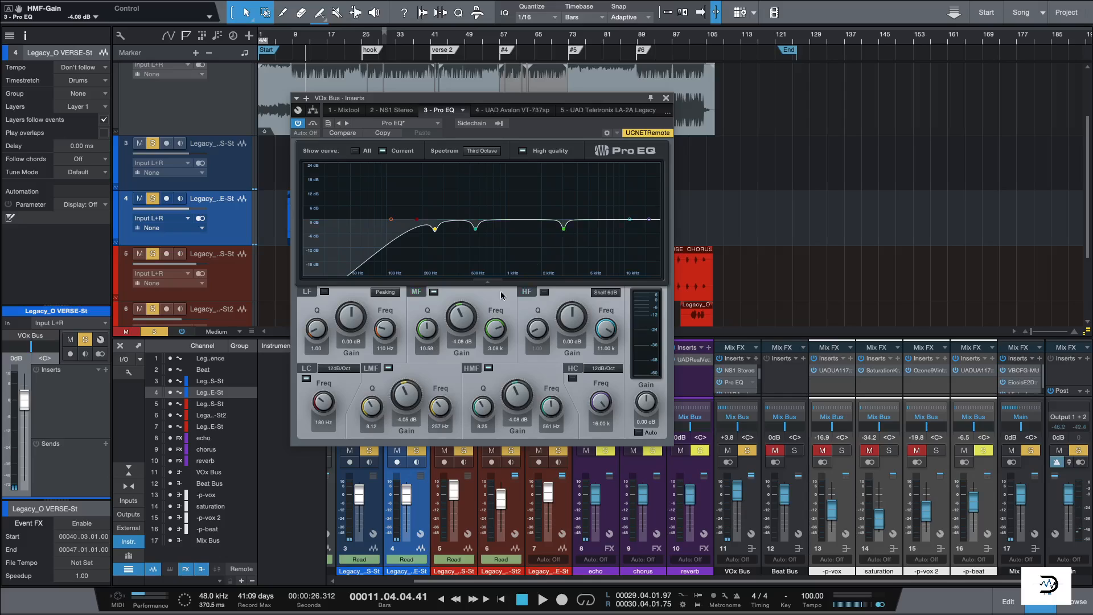
# - Audition the Pro EQ's MF band boosted to 22.80 dB and set its gain to -4.80 dB
pyautogui.moveTo(452, 324); pyautogui.dragTo(476, 282)
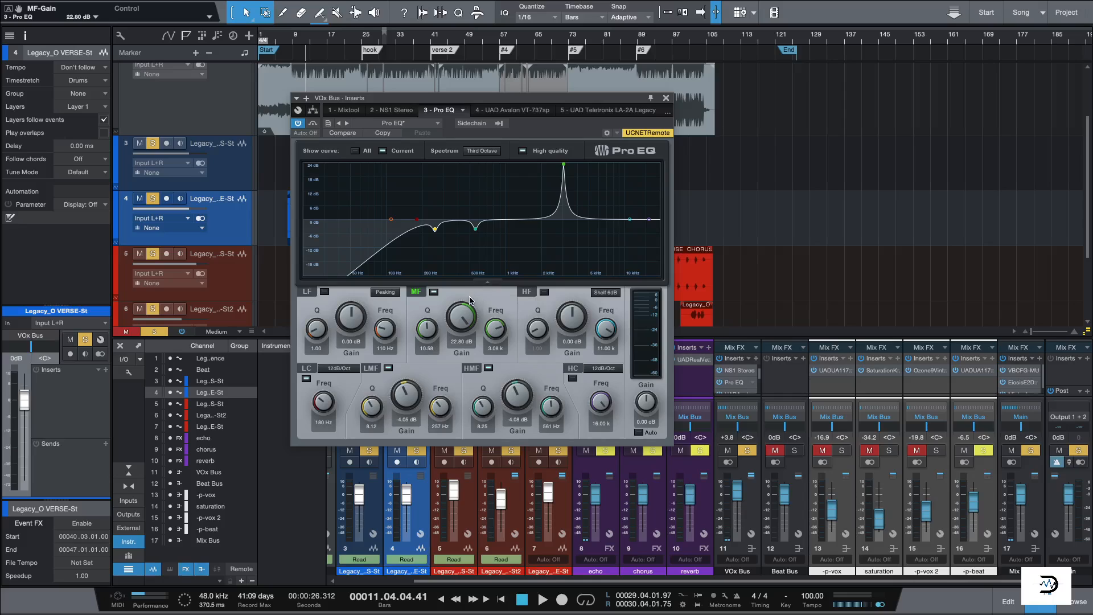
pyautogui.press('space')
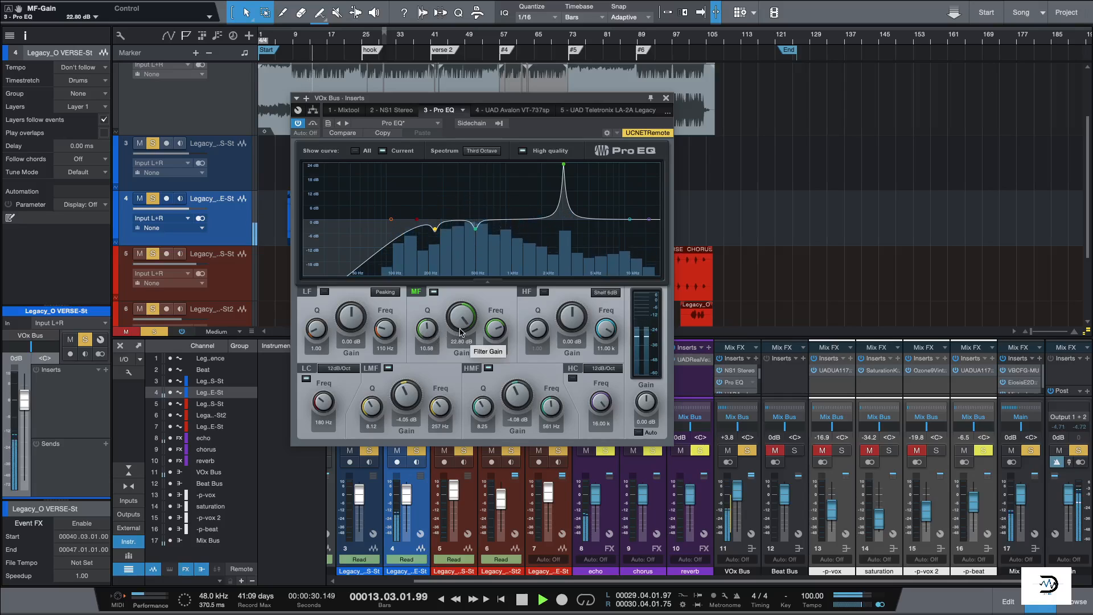
pyautogui.press('space')
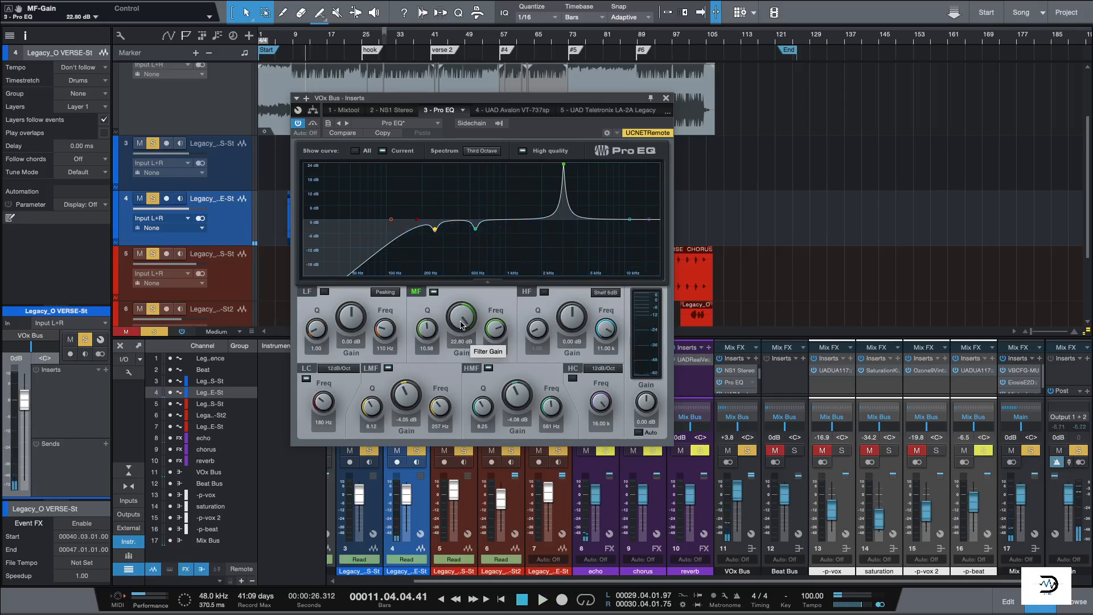
pyautogui.moveTo(462, 326); pyautogui.dragTo(448, 373)
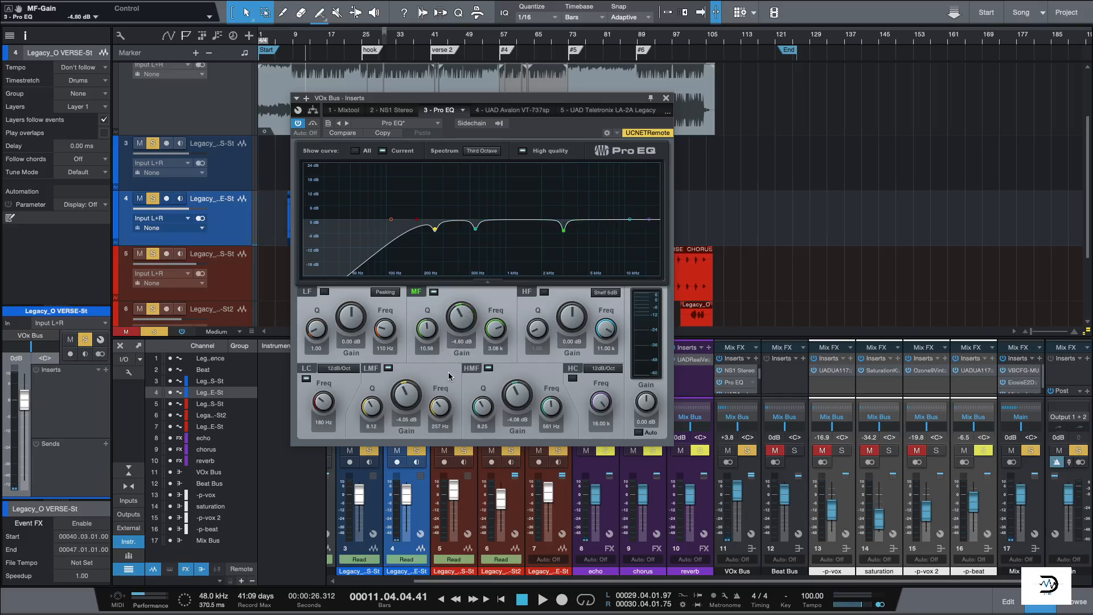
# - Play the soloed vocals while bypassing and reactivating the adjusted Pro EQ, and stop playback
pyautogui.press('space')
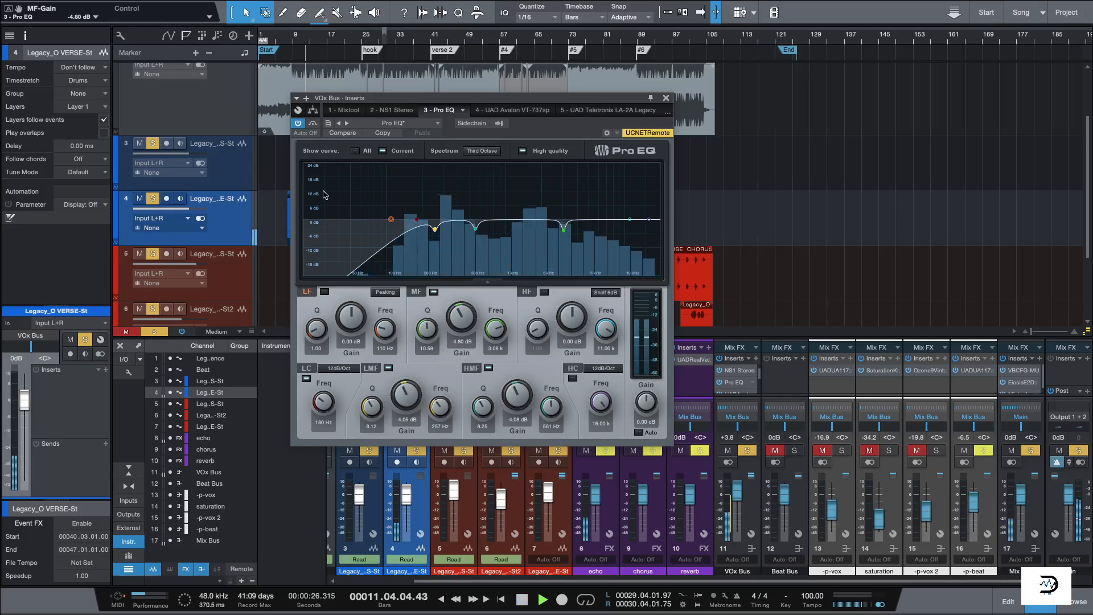
pyautogui.click(299, 124)
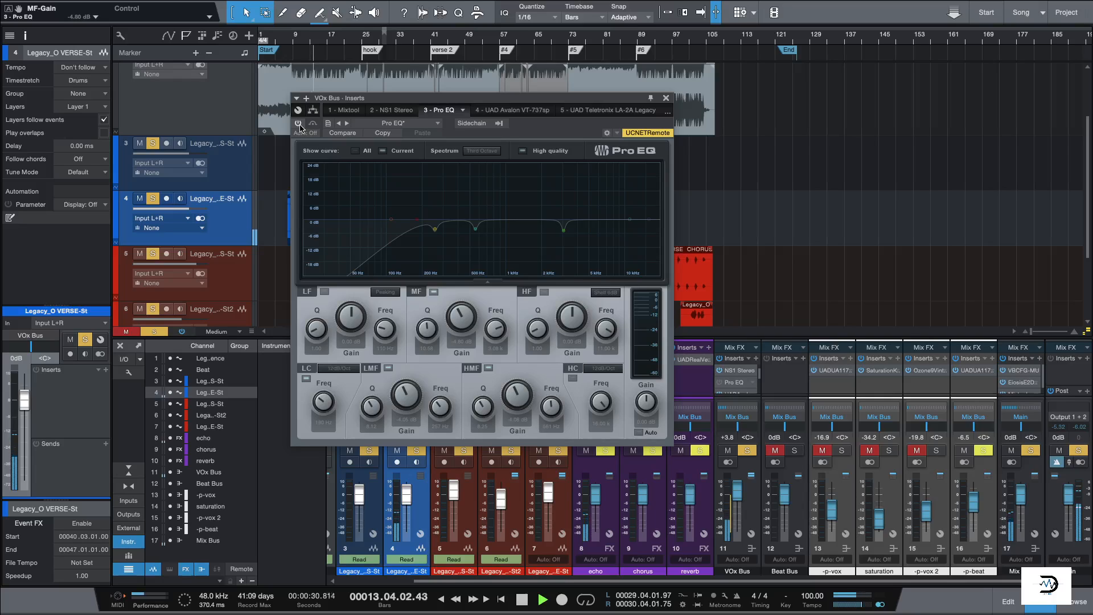
pyautogui.click(299, 123)
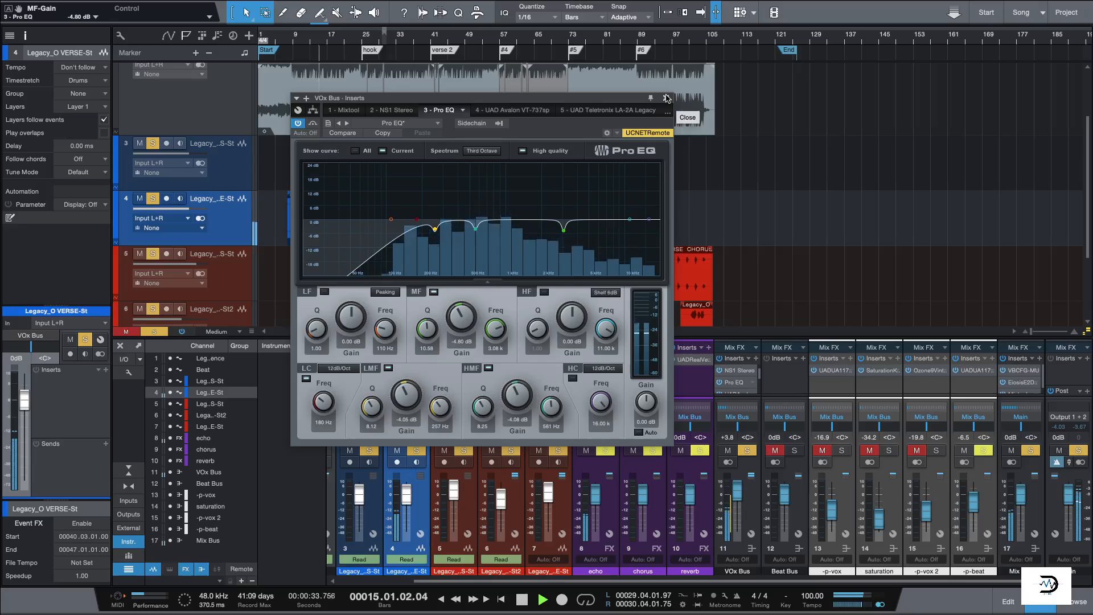
pyautogui.press('space')
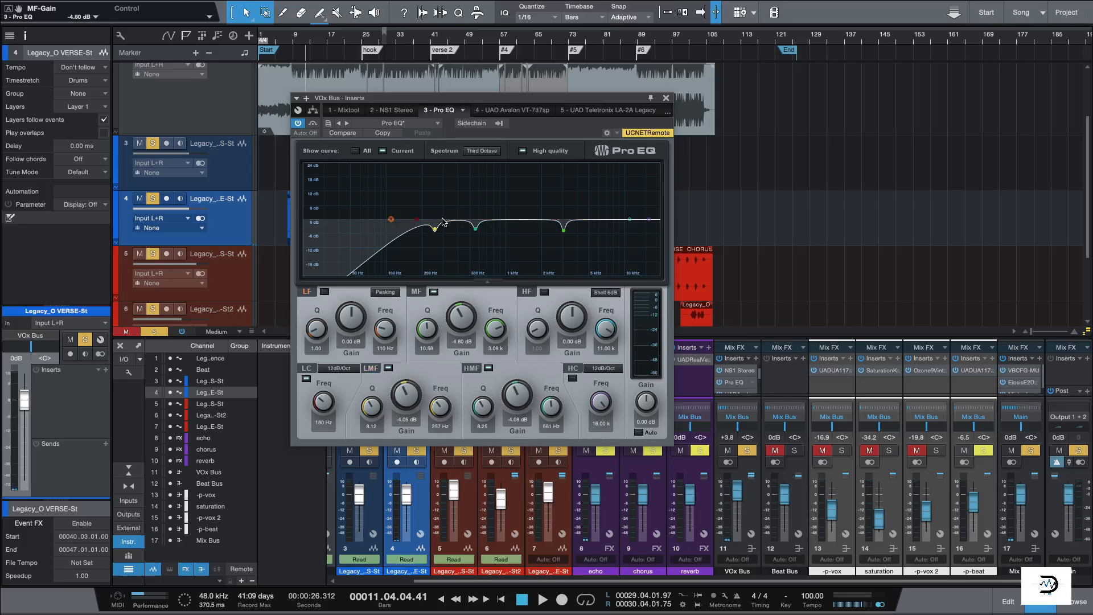
# - Compare the adjusted Pro EQ active and bypassed in the unsoloed full mix, leave it on and close its window
pyautogui.press('space')
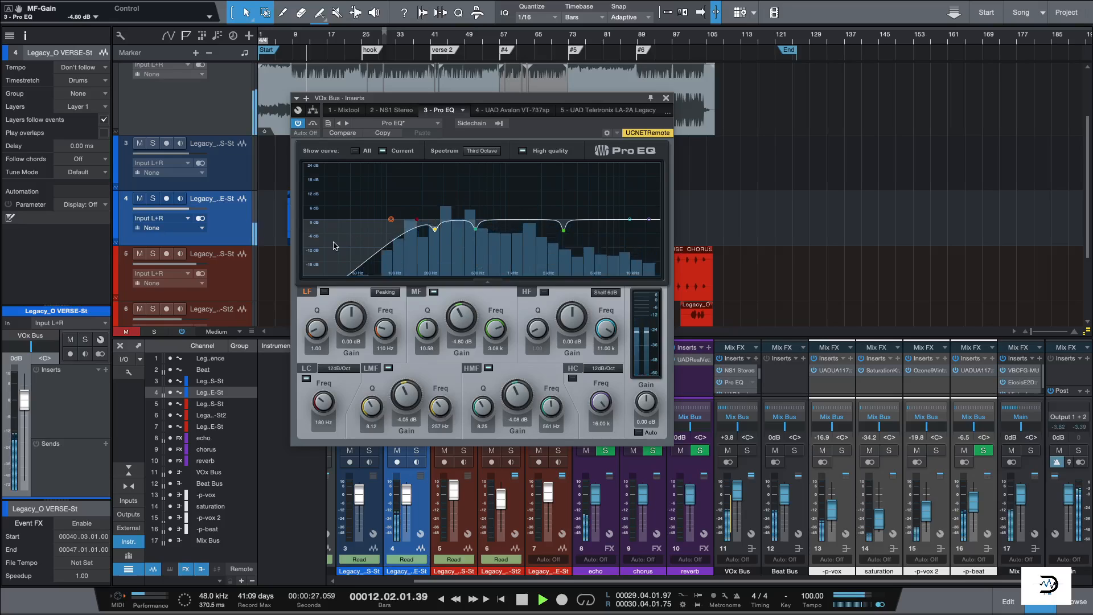
pyautogui.click(299, 124)
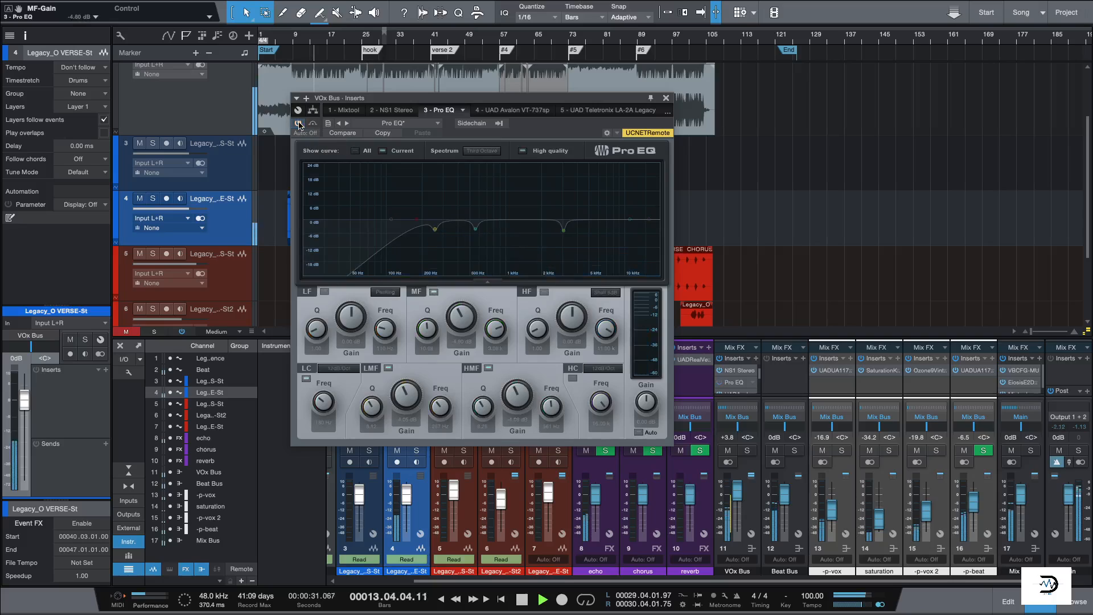
pyautogui.click(299, 124)
pyautogui.press('space')
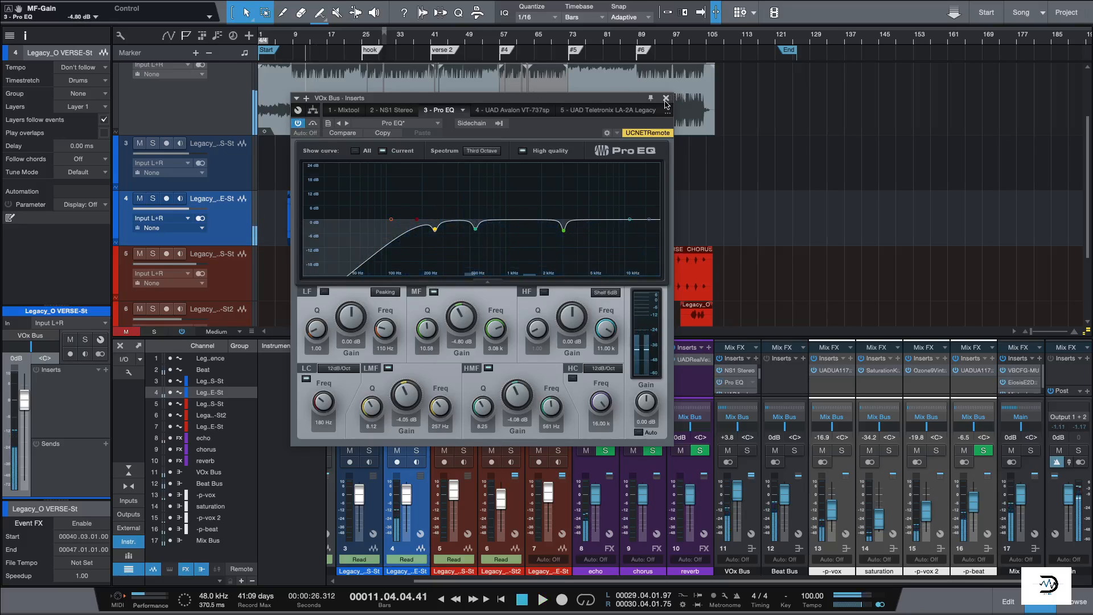
pyautogui.click(667, 97)
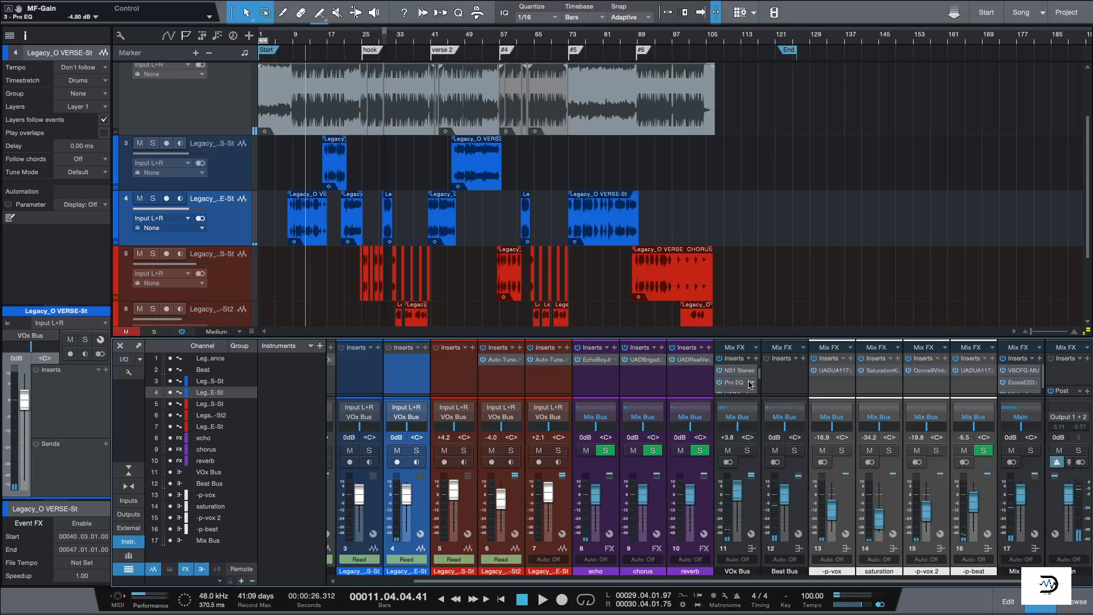
# - Open the UAD Avalon VT-737sp insert on the VOx Bus and move its window clear of the vocal clips
pyautogui.scroll(-1, 758, 382)
pyautogui.click(735, 383)
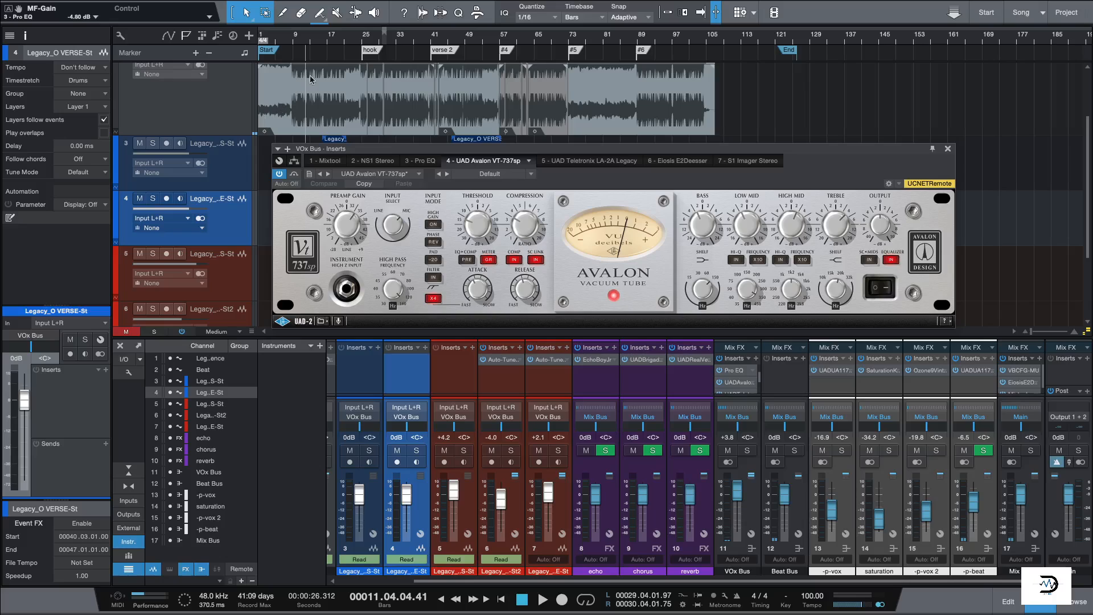
pyautogui.moveTo(369, 149); pyautogui.dragTo(387, 149)
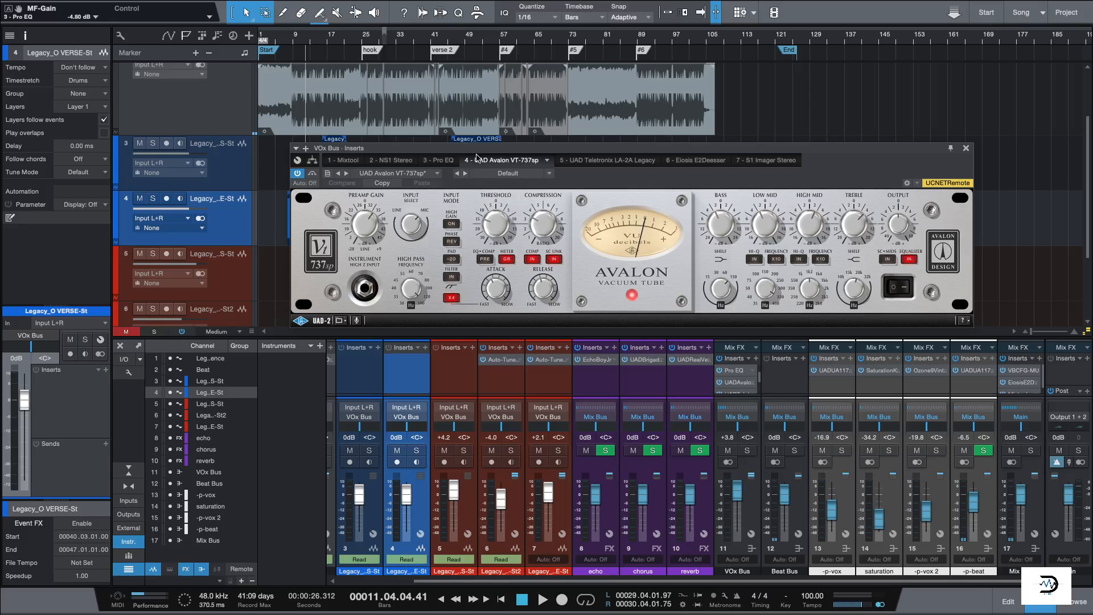
pyautogui.moveTo(478, 150); pyautogui.dragTo(515, 134)
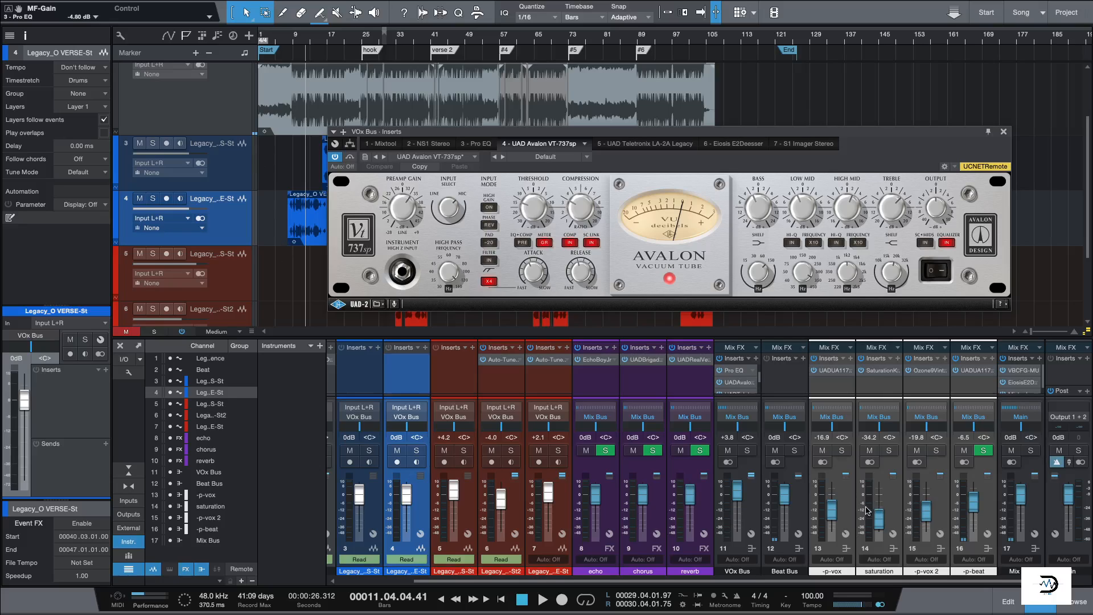
# - Solo the VOx Bus, audition the Avalon's preamp gain at 32.8 dB during playback, stop, and clear the solo
pyautogui.click(747, 451)
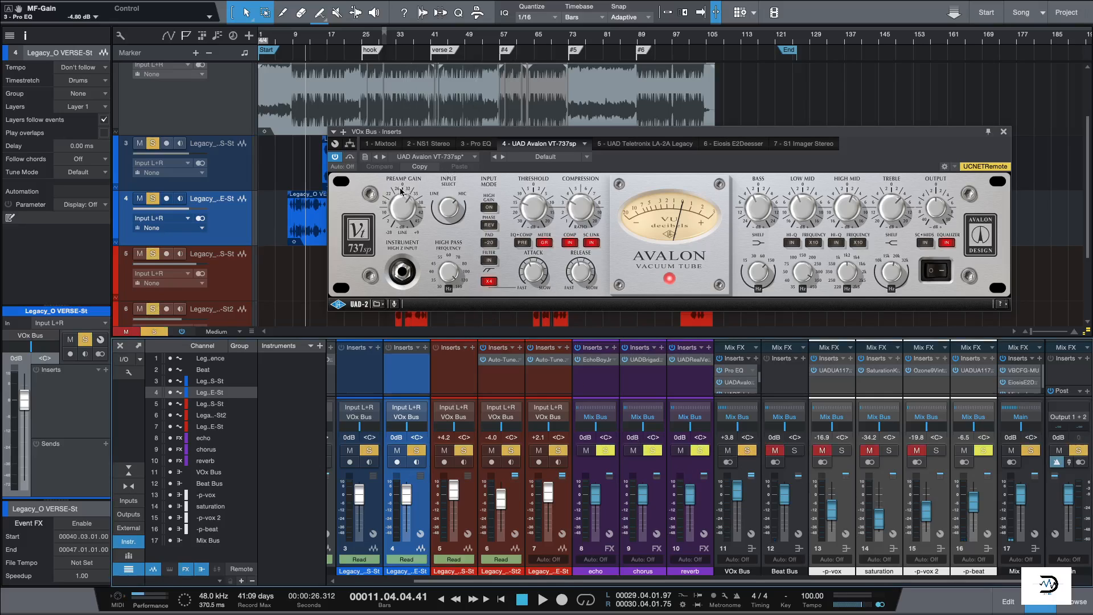
pyautogui.press('space')
pyautogui.moveTo(398, 186); pyautogui.dragTo(409, 208)
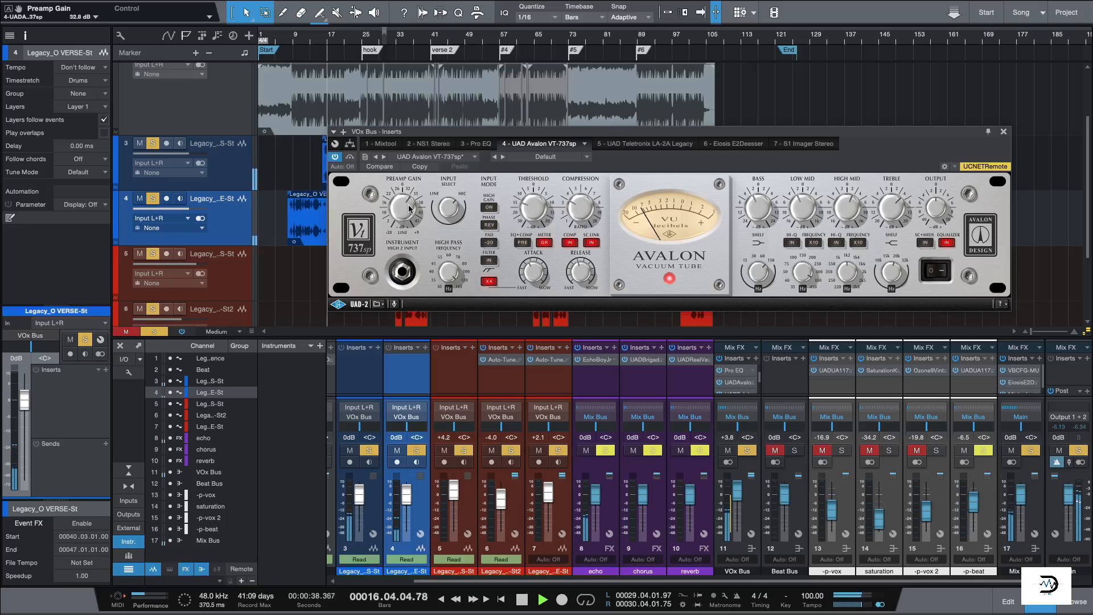
pyautogui.press('space')
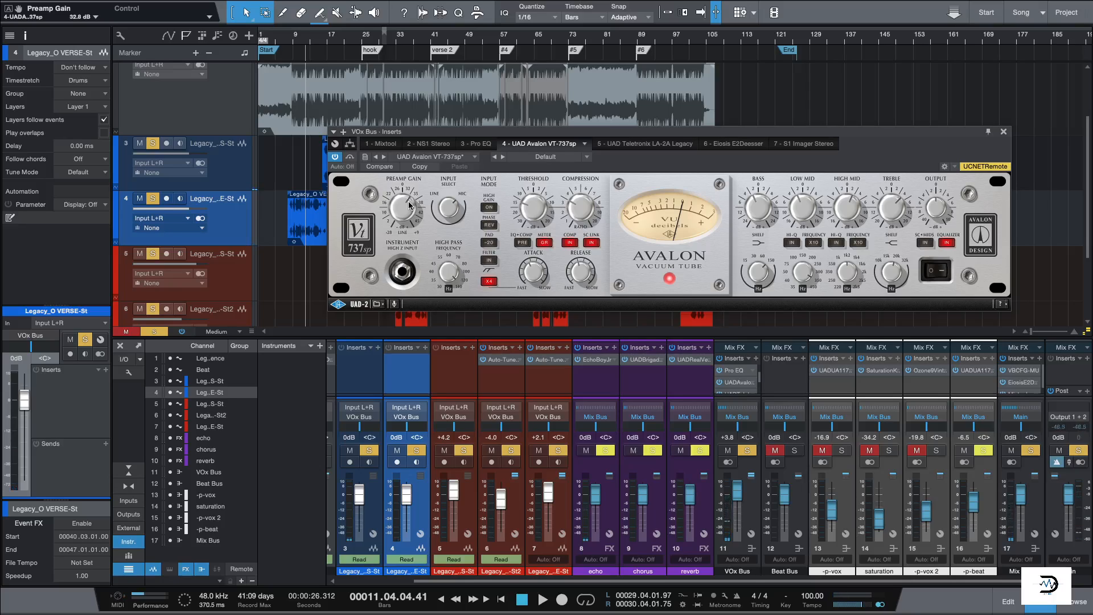
pyautogui.press('space')
pyautogui.moveTo(407, 198); pyautogui.dragTo(403, 201)
pyautogui.press('space')
pyautogui.hotkey('shift', 's')
# - Audition the Avalon's preamp gain at 27.2 and 34.5 dB in the full mix from bar 10, set it to 32.2 dB and stop playback
pyautogui.moveTo(401, 202); pyautogui.dragTo(397, 210)
pyautogui.click(300, 38)
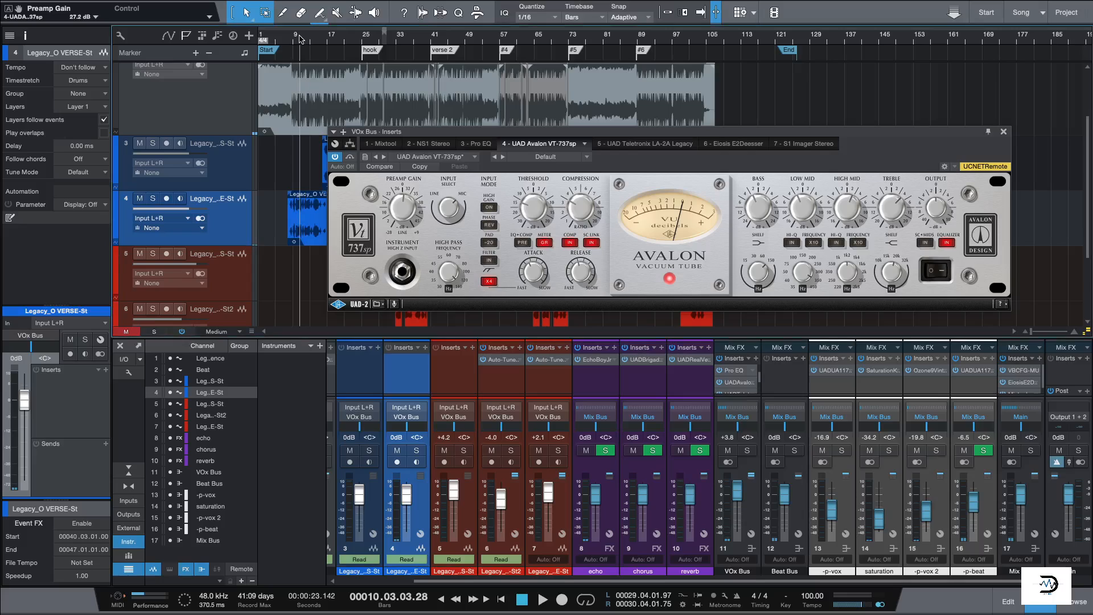
pyautogui.press('space')
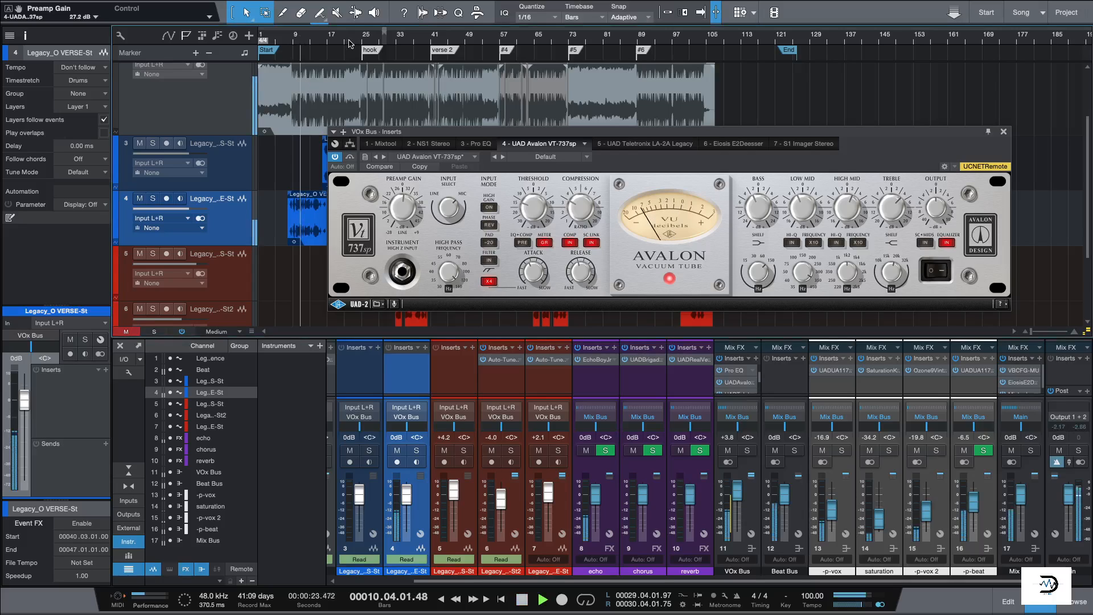
pyautogui.moveTo(397, 216); pyautogui.dragTo(393, 190)
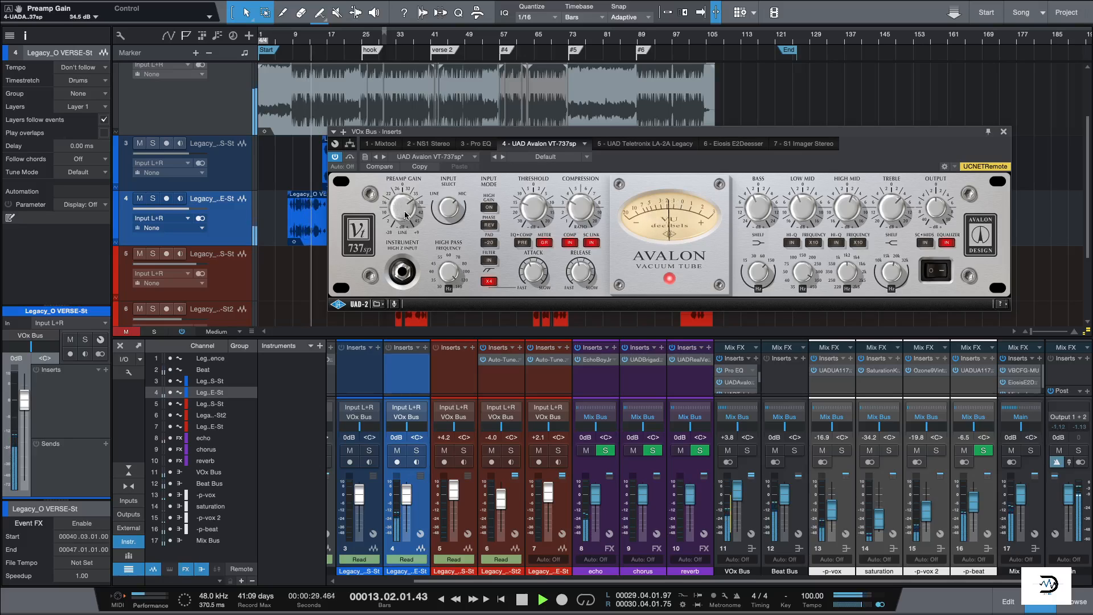
pyautogui.moveTo(402, 207)
pyautogui.mouseDown()
pyautogui.moveTo(402, 192)
pyautogui.moveTo(400, 217)
pyautogui.mouseUp()
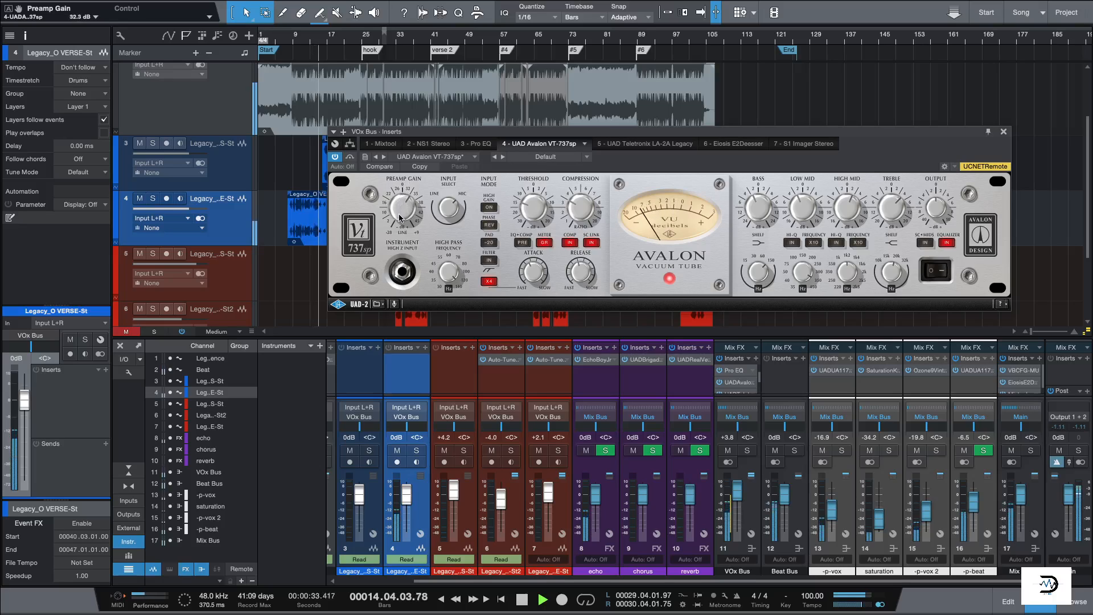
pyautogui.press('space')
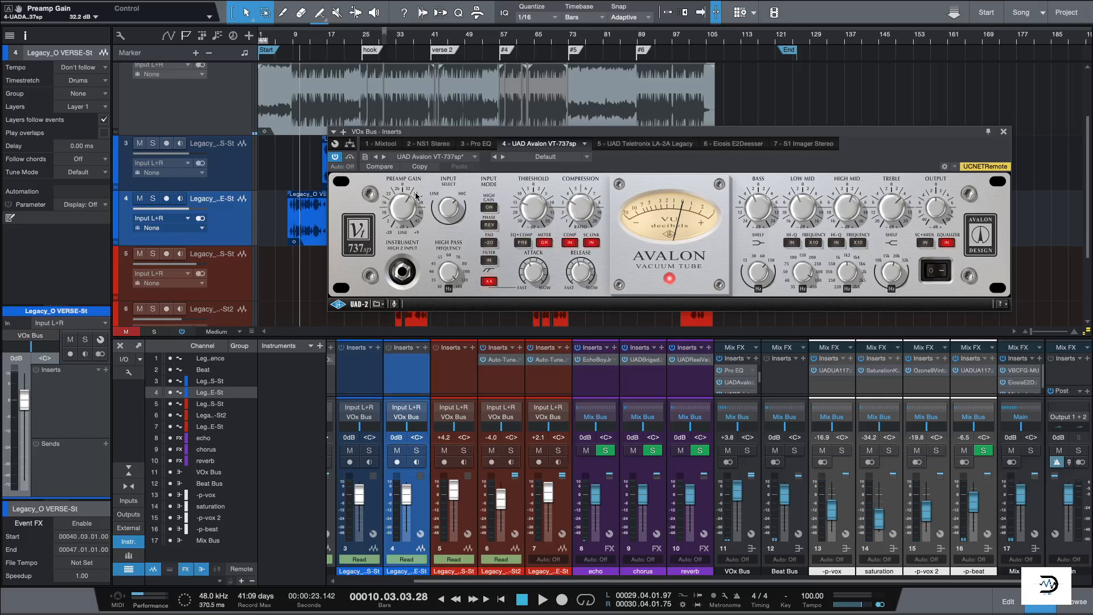
# - Set the Avalon's high-pass frequency to 130 Hz while the full mix plays, and stop playback
pyautogui.moveTo(435, 131); pyautogui.dragTo(475, 116)
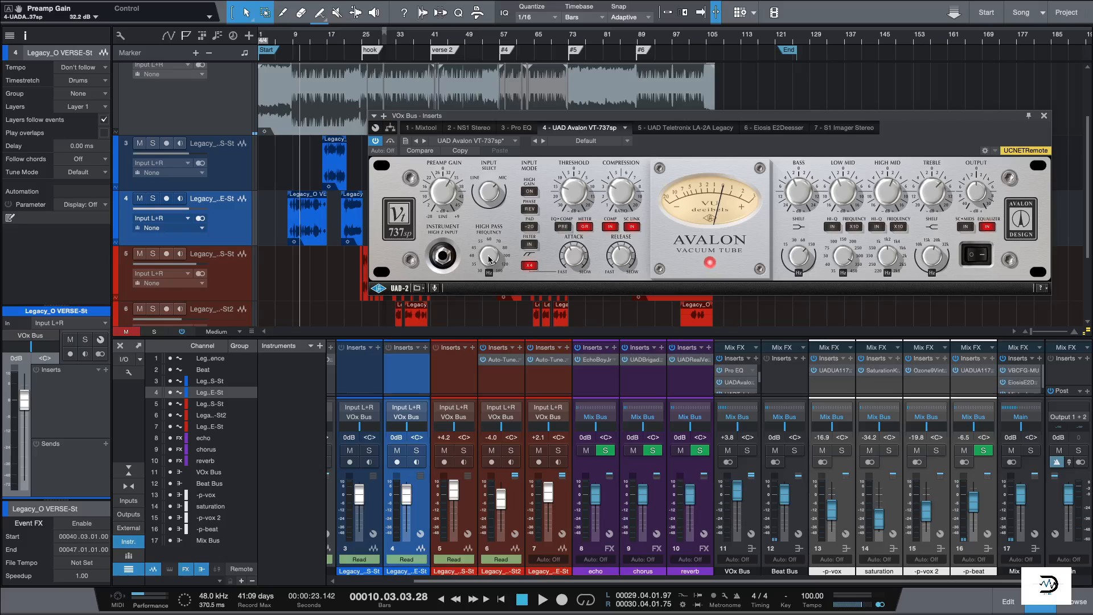
pyautogui.press('space')
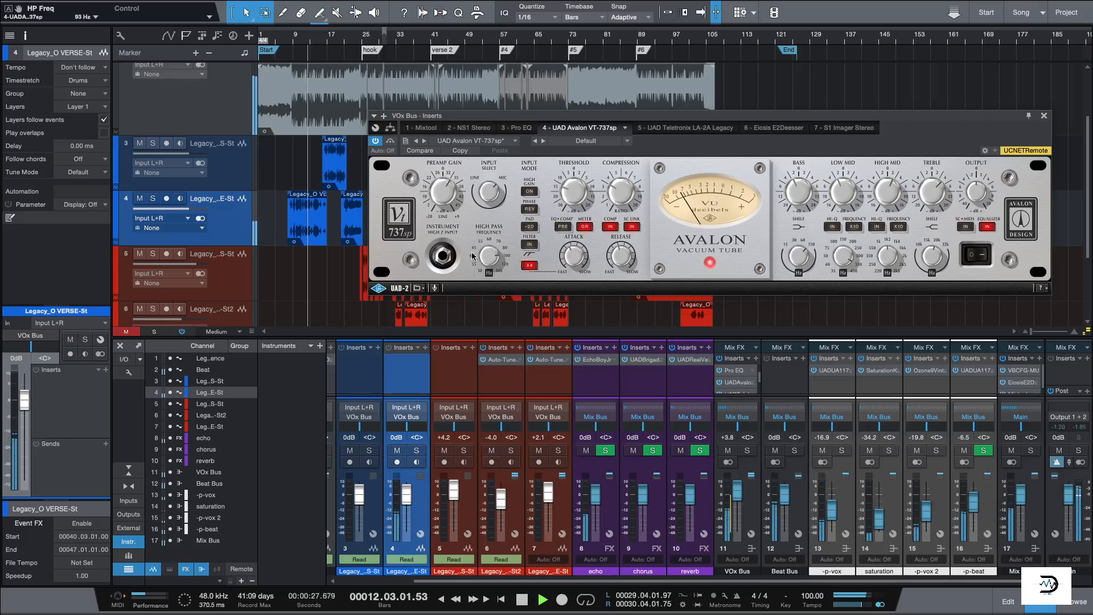
pyautogui.press('space')
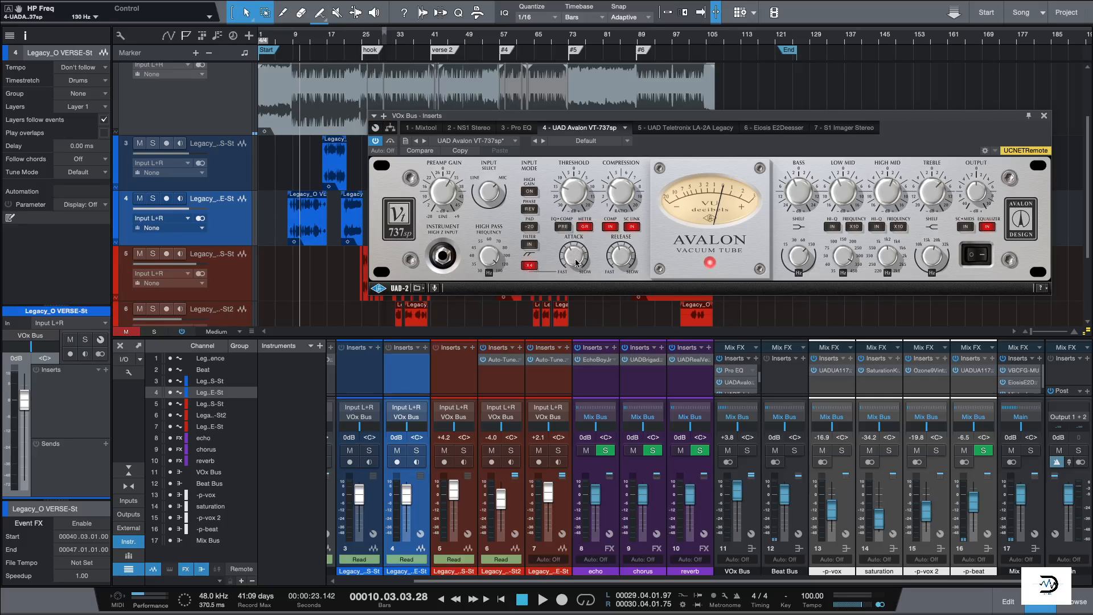
# - Play the full mix and toggle the Avalon's X4 option off and on, leaving it on
pyautogui.press('space')
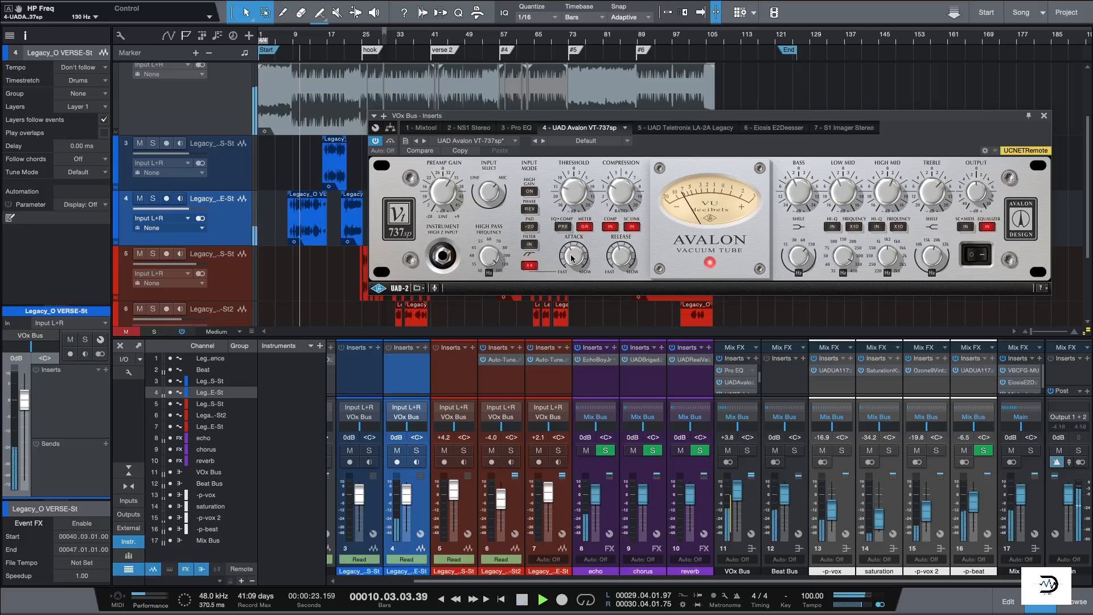
pyautogui.click(530, 266)
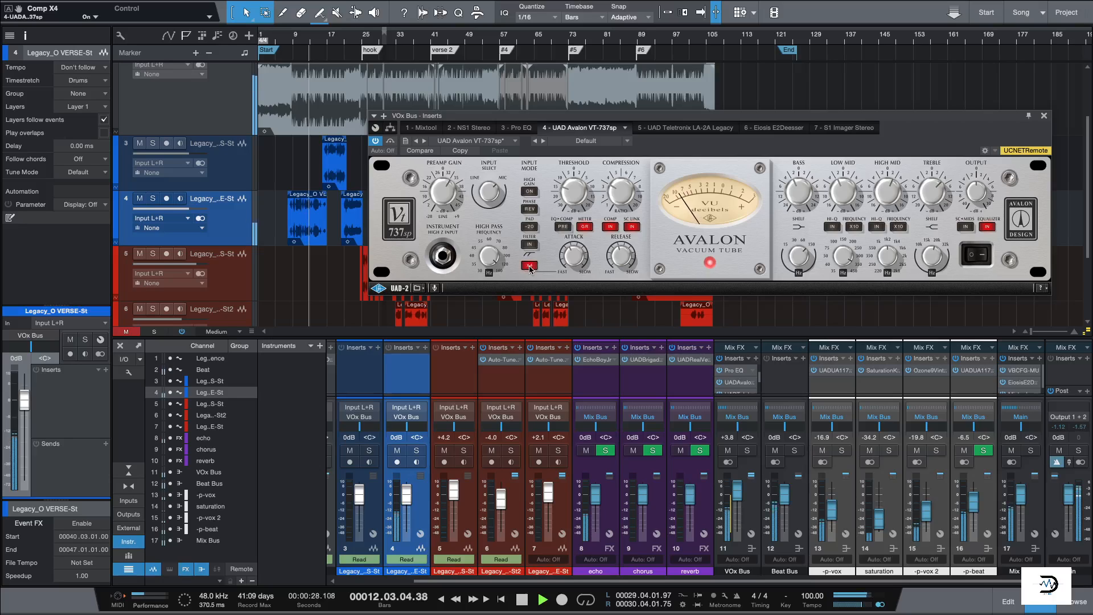
pyautogui.click(530, 266)
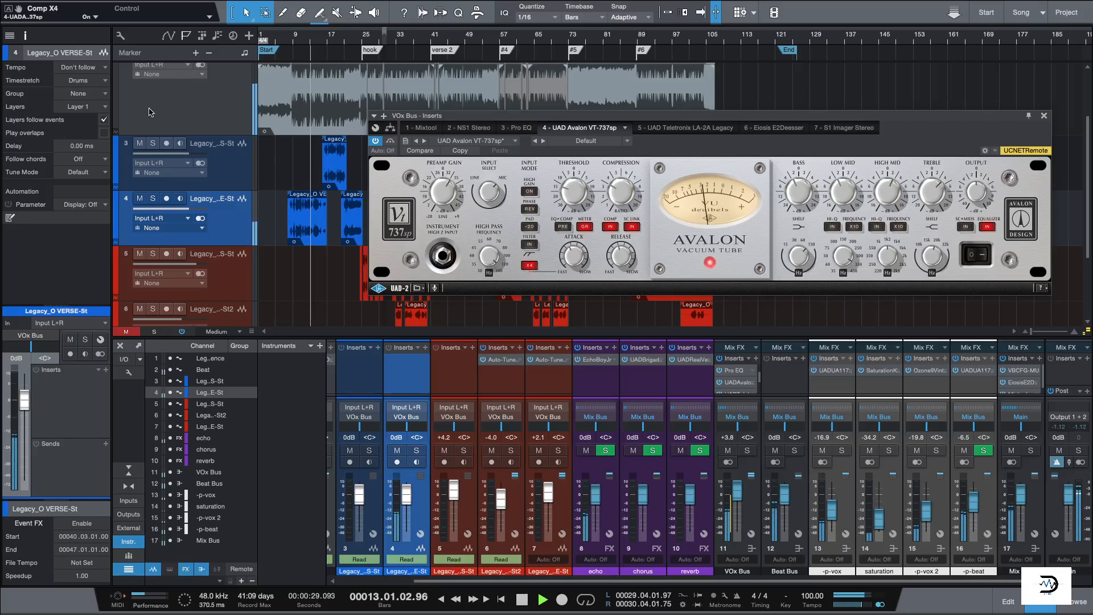
# - Solo the VOx Bus and repeatedly compare the Avalon's compressor bypassed and engaged during playback, leaving it engaged and stopping playback
pyautogui.click(742, 449)
pyautogui.press('space')
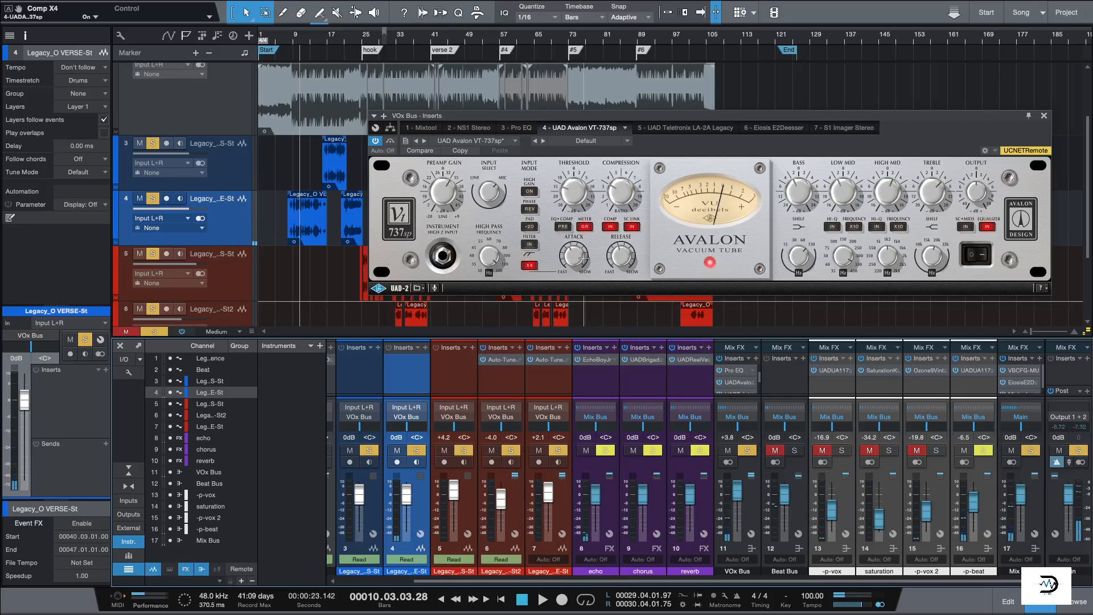
pyautogui.press('space')
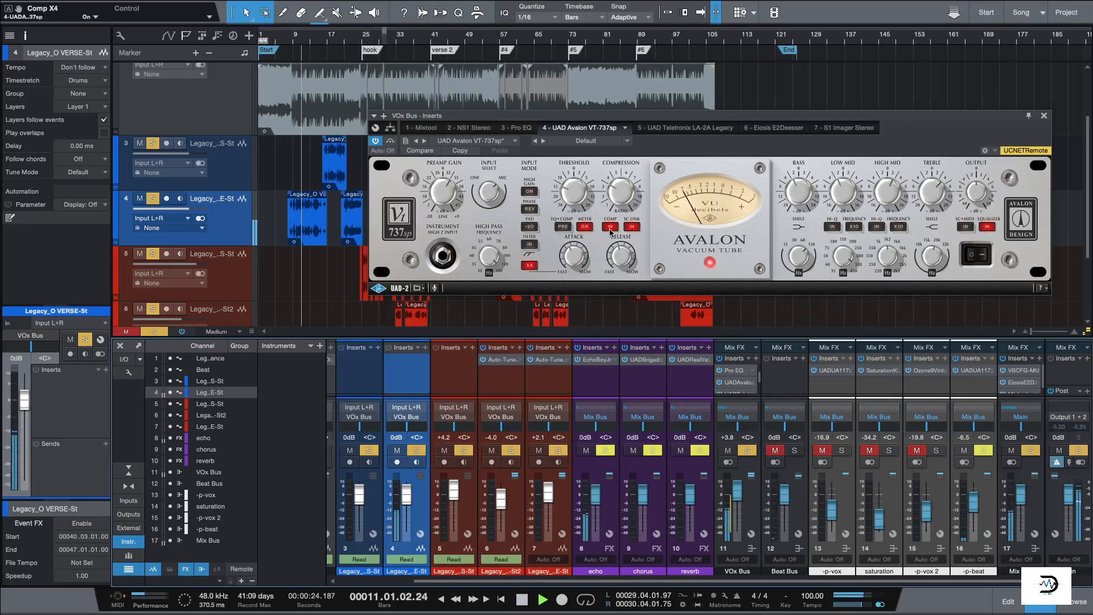
pyautogui.click(611, 227)
pyautogui.click(611, 227)
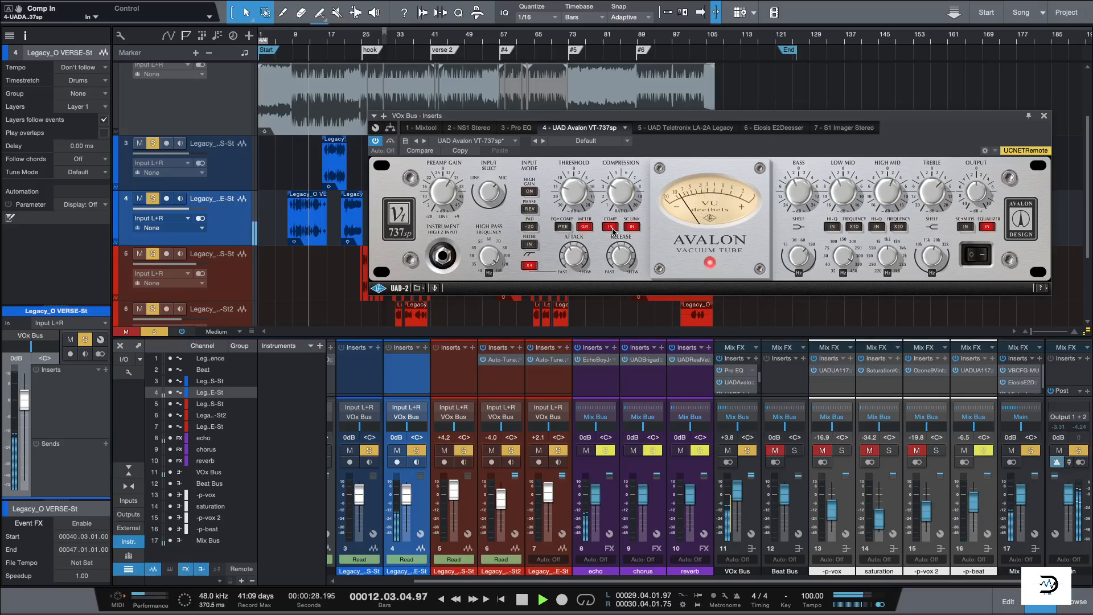
pyautogui.press('space')
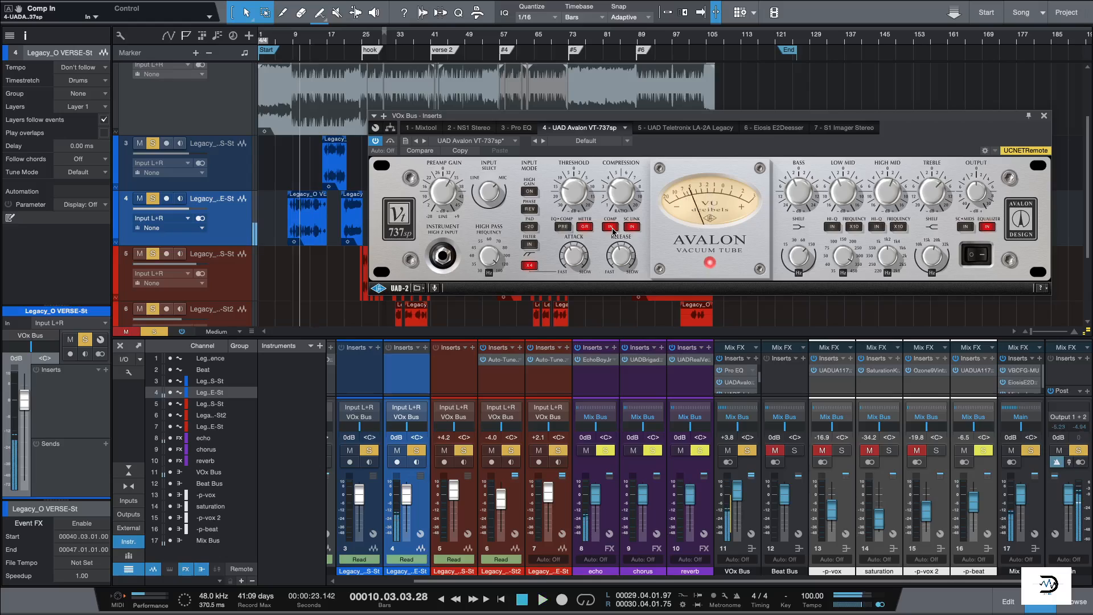
pyautogui.click(611, 228)
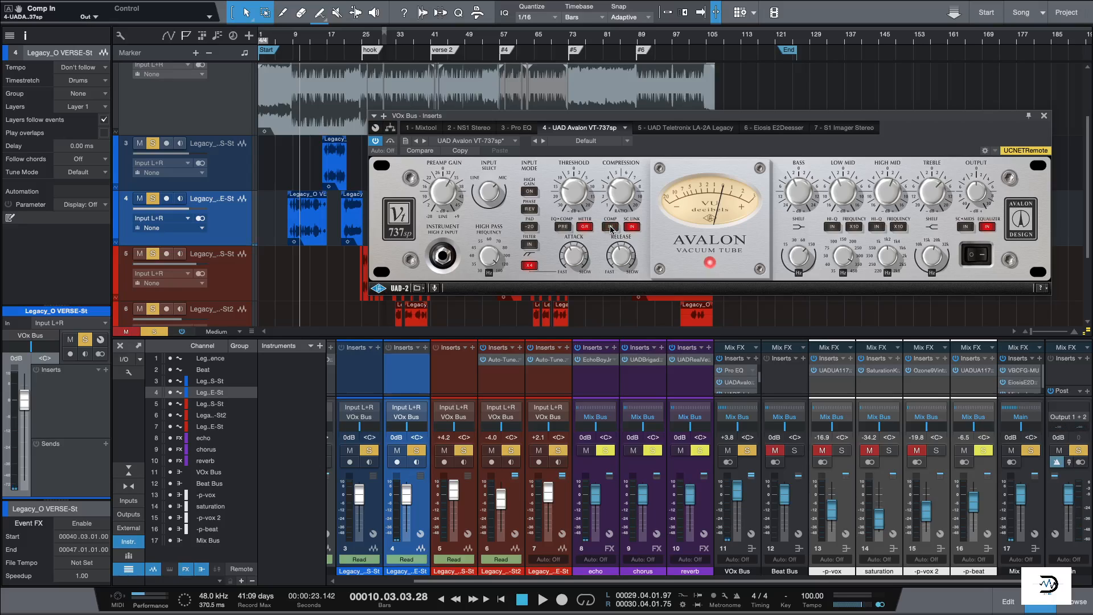
pyautogui.press('space')
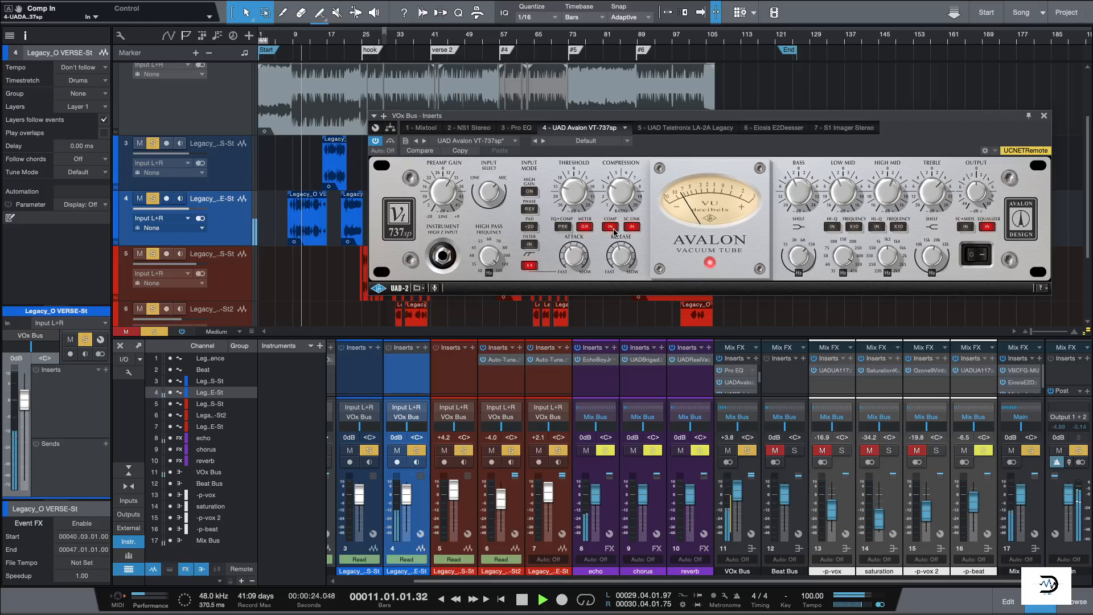
pyautogui.click(611, 227)
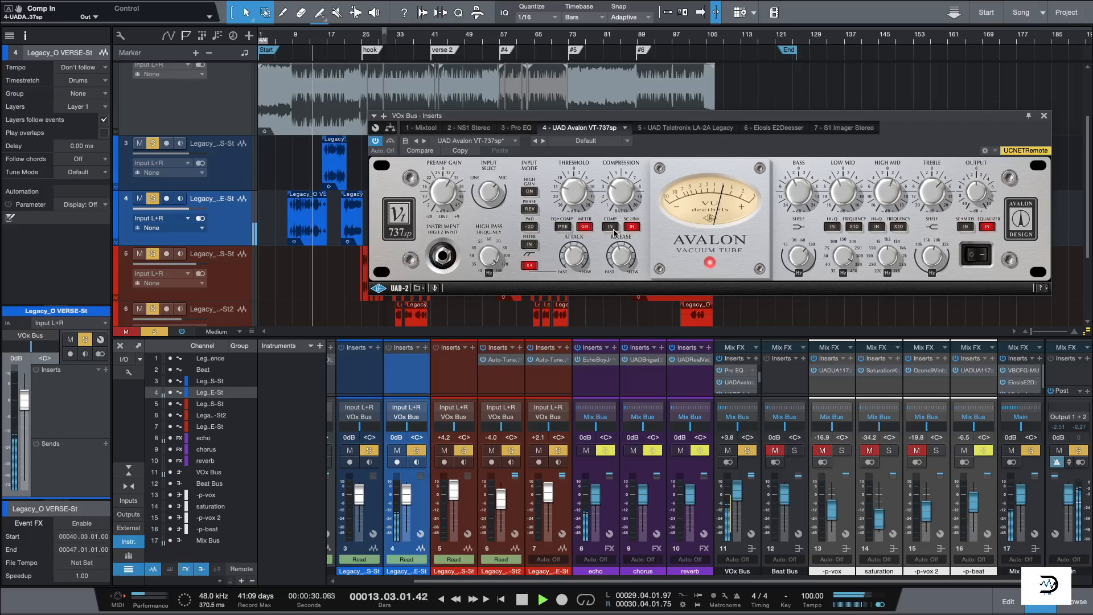
pyautogui.click(610, 227)
pyautogui.press('space')
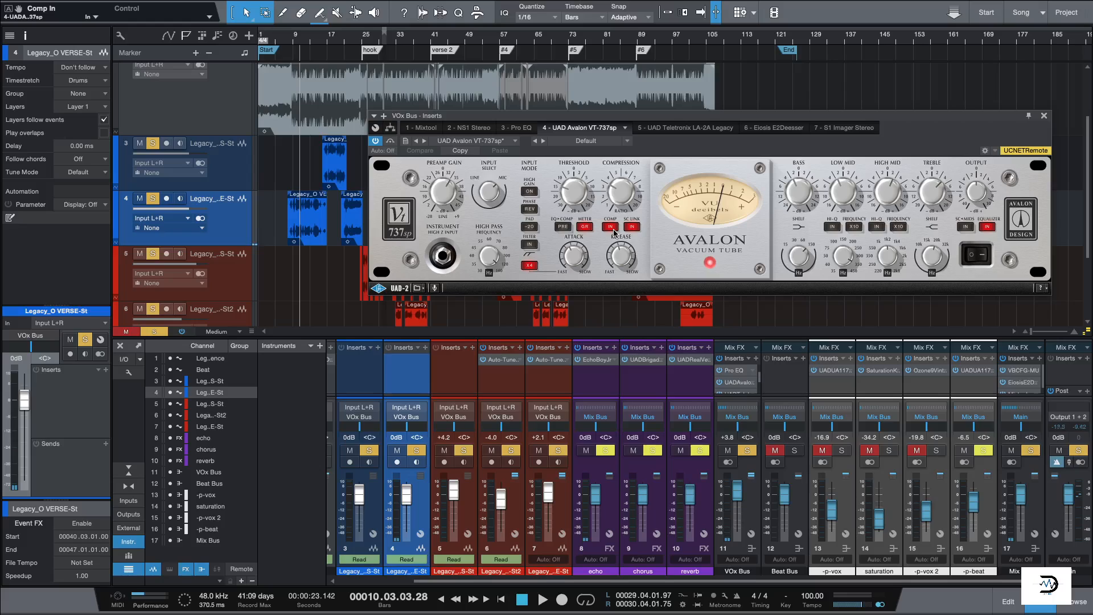
# - Clear the solo, compare the Avalon's compressor out and in within the full mix, leave it in and stop playback
pyautogui.hotkey('shift', 's')
pyautogui.press('space')
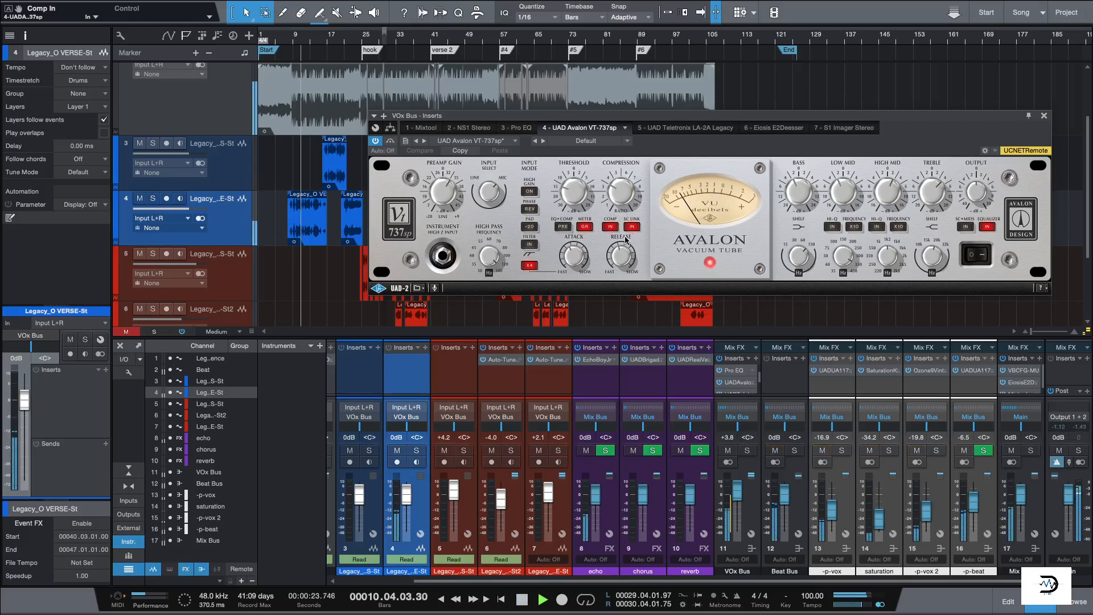
pyautogui.click(612, 227)
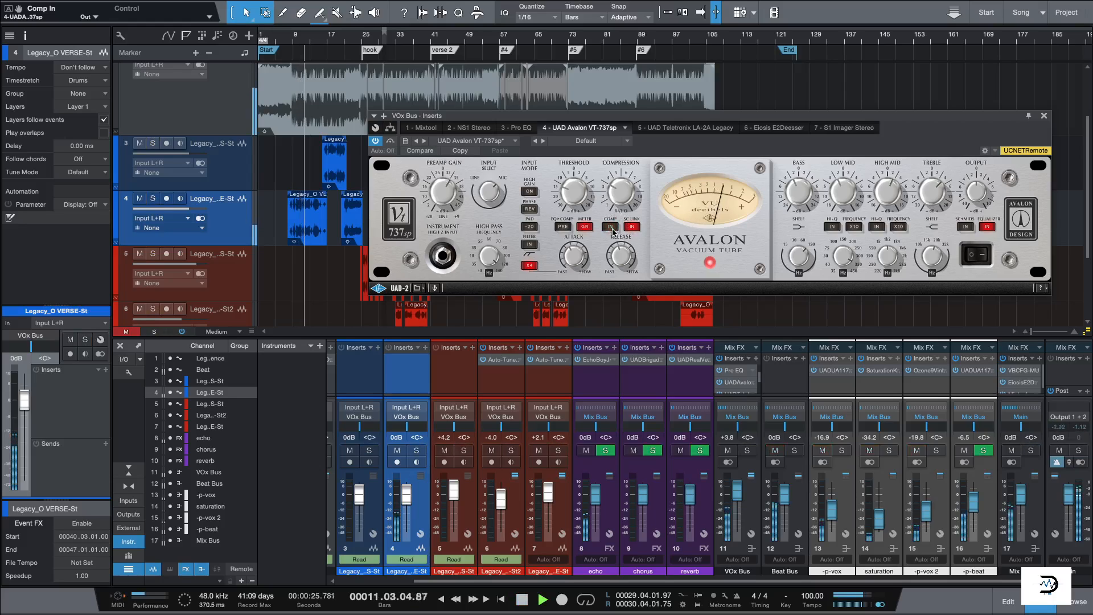
pyautogui.click(611, 227)
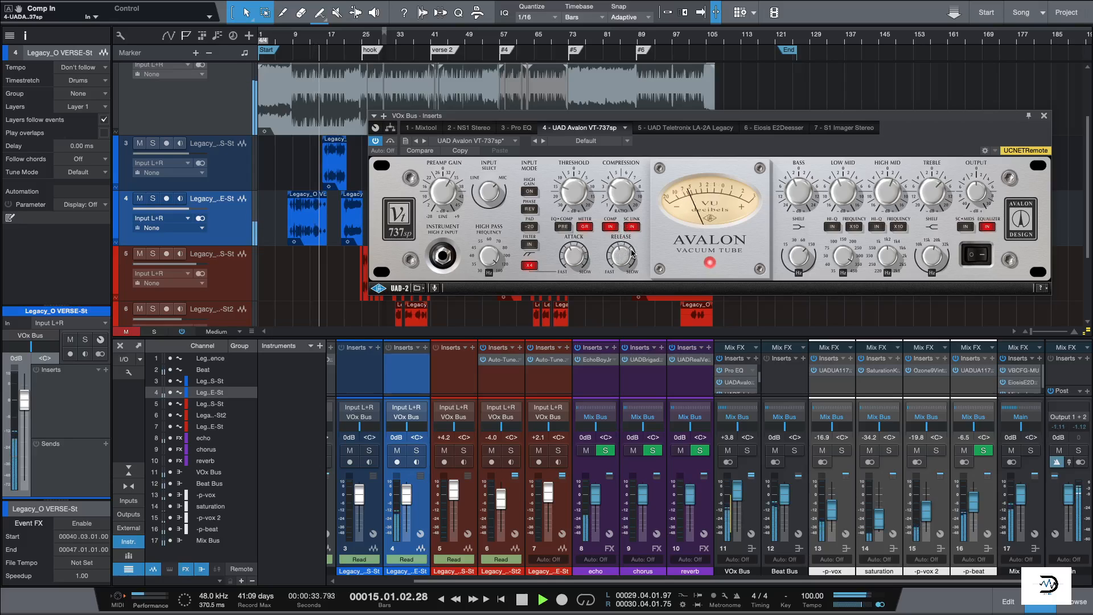
pyautogui.press('space')
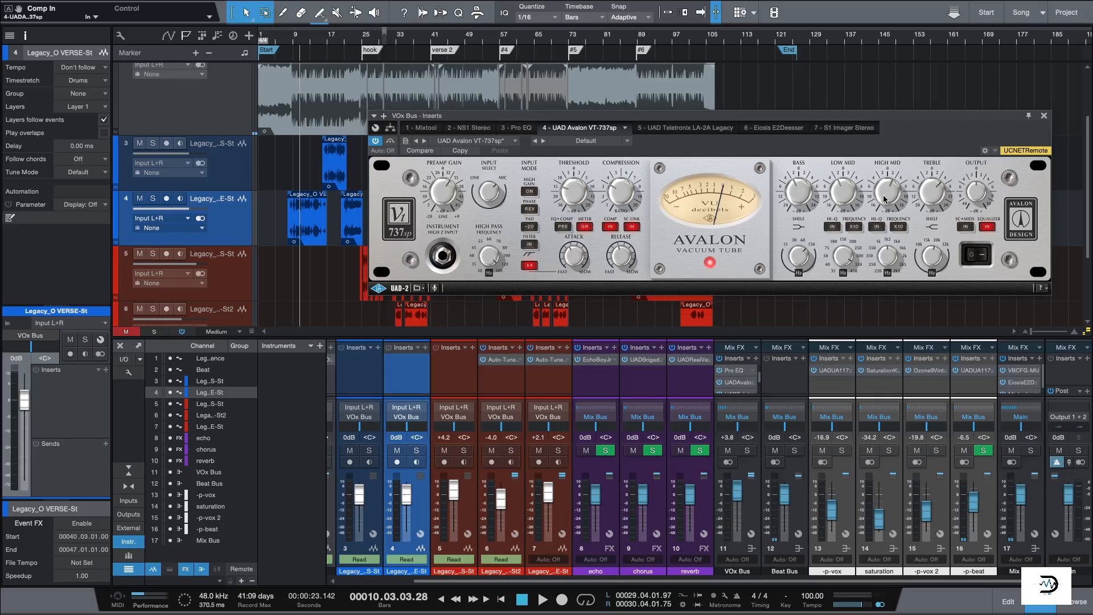
# - Solo the VOx Bus during playback, set the Avalon's bass gain to -1.9 dB and stop playback
pyautogui.press('space')
pyautogui.click(747, 450)
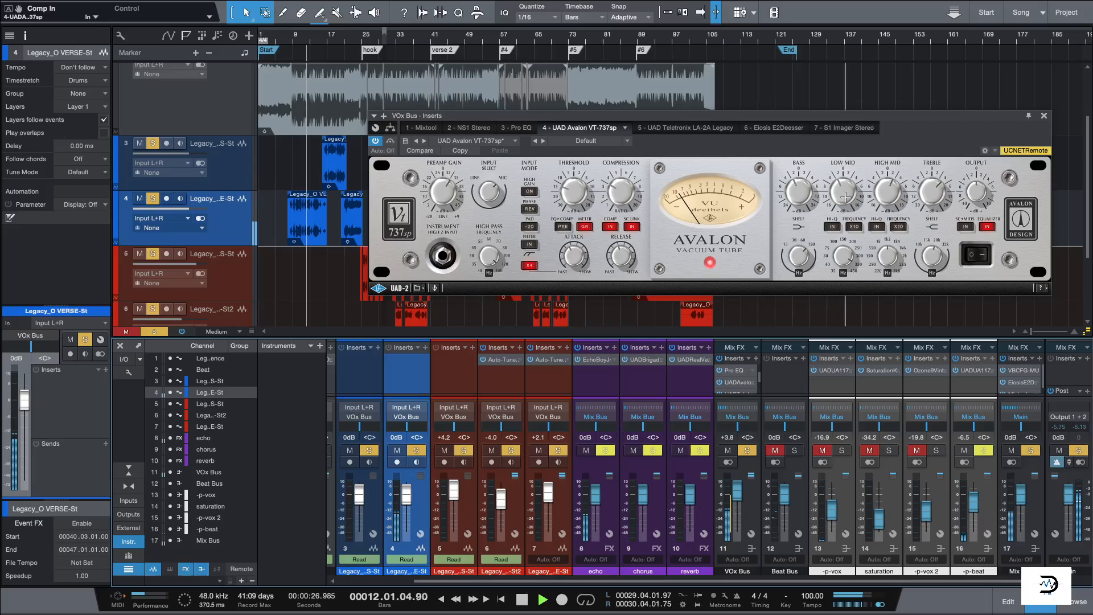
pyautogui.moveTo(808, 166); pyautogui.dragTo(799, 199)
pyautogui.press('space')
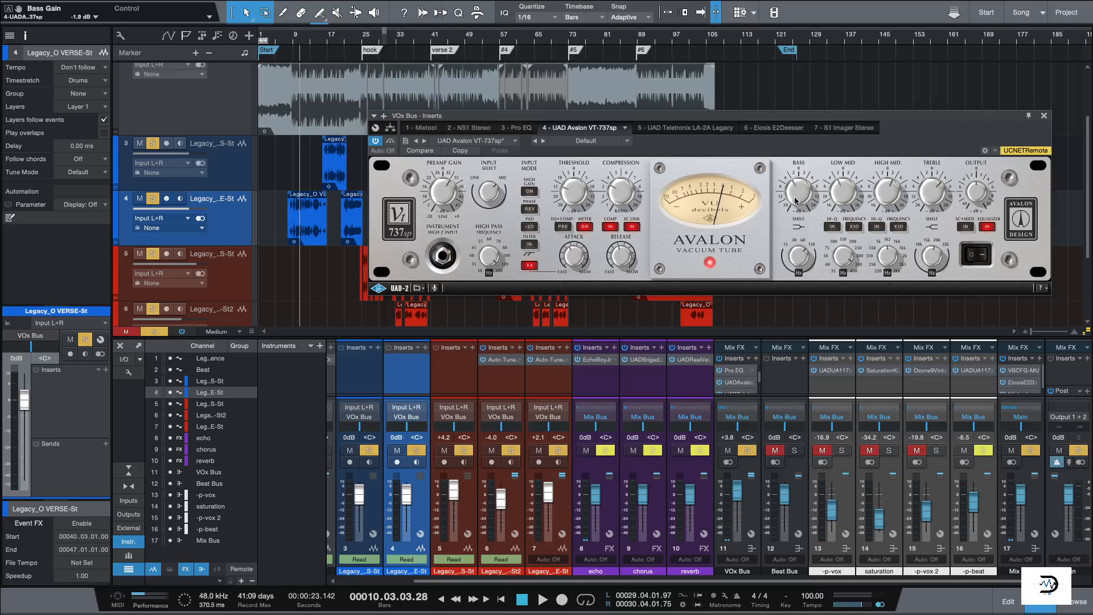
# - Audition the Avalon's low mid gain boosted to 16.0 dB on the soloed vocals and set it to -0.4 dB
pyautogui.press('space')
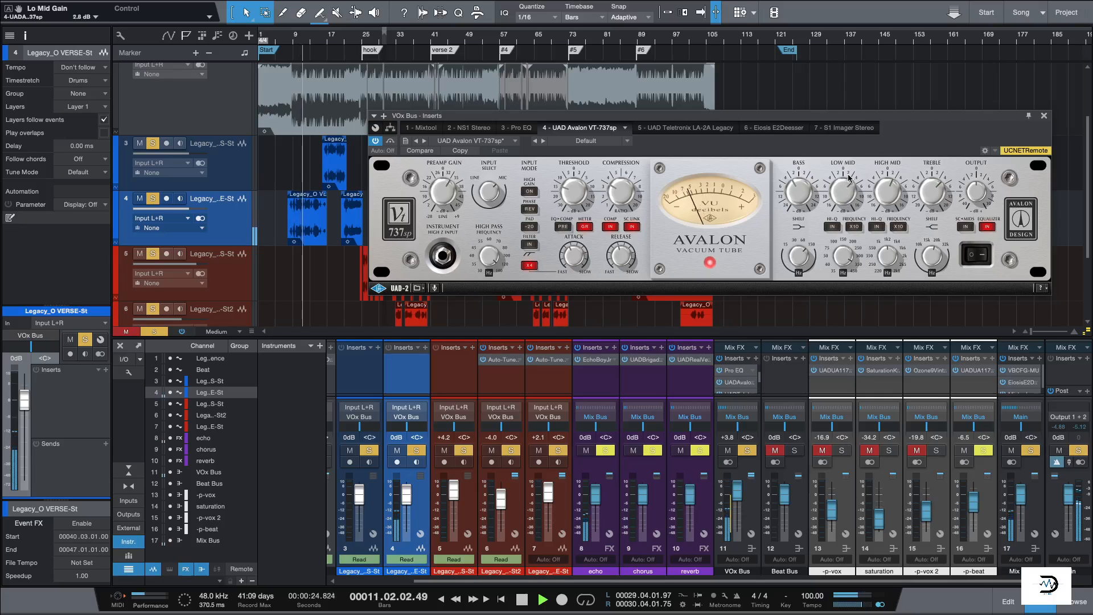
pyautogui.moveTo(840, 205); pyautogui.dragTo(846, 173)
pyautogui.press('space')
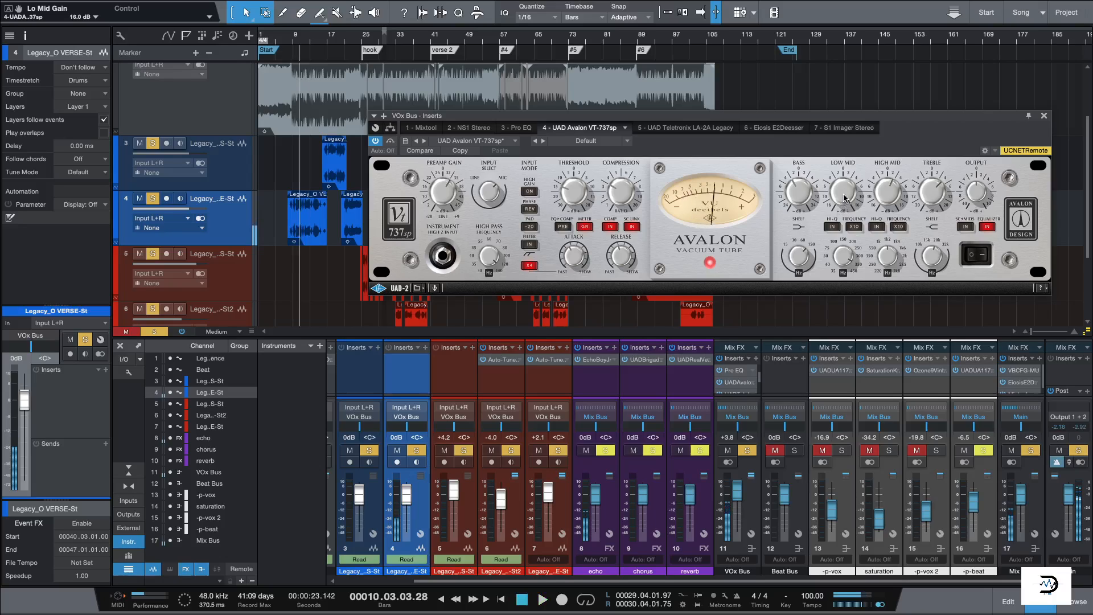
pyautogui.moveTo(845, 208); pyautogui.dragTo(835, 258)
# - Set the Avalon's high mid gain to 1.6 dB while the soloed vocals play, and stop playback
pyautogui.press('space')
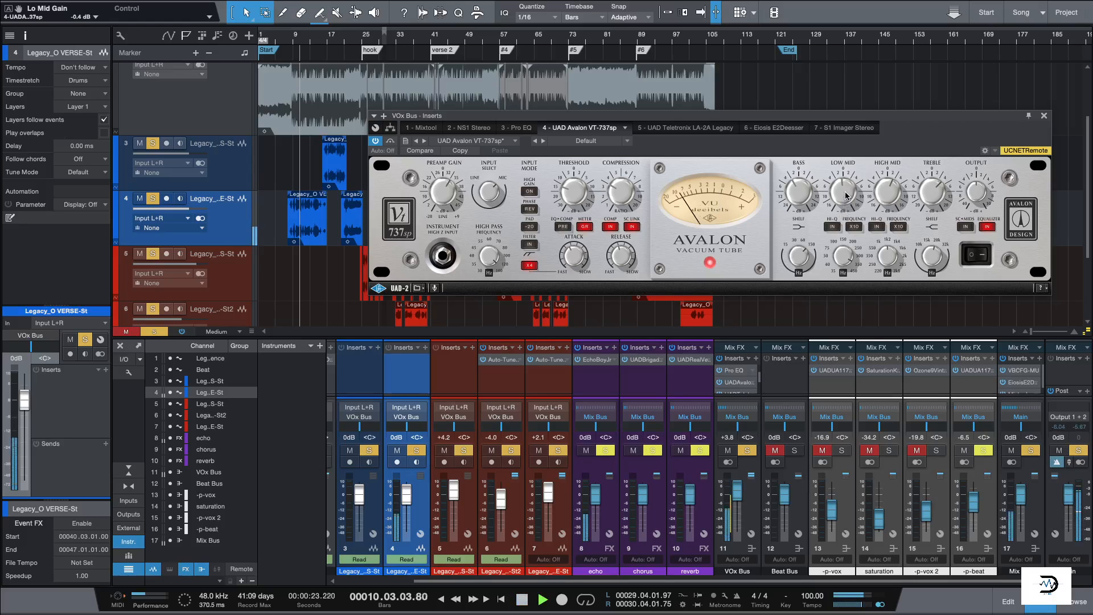
pyautogui.moveTo(842, 194); pyautogui.dragTo(888, 198)
pyautogui.press('space')
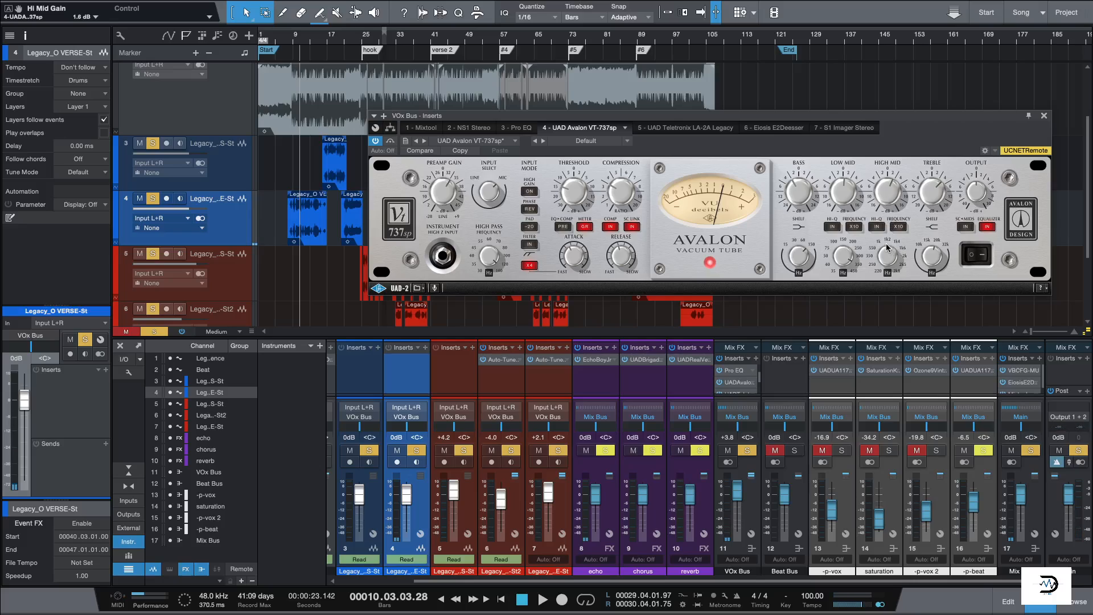
# - Lower the Avalon's high mid gain to 1.1 dB while the soloed vocals play, and stop playback
pyautogui.press('space')
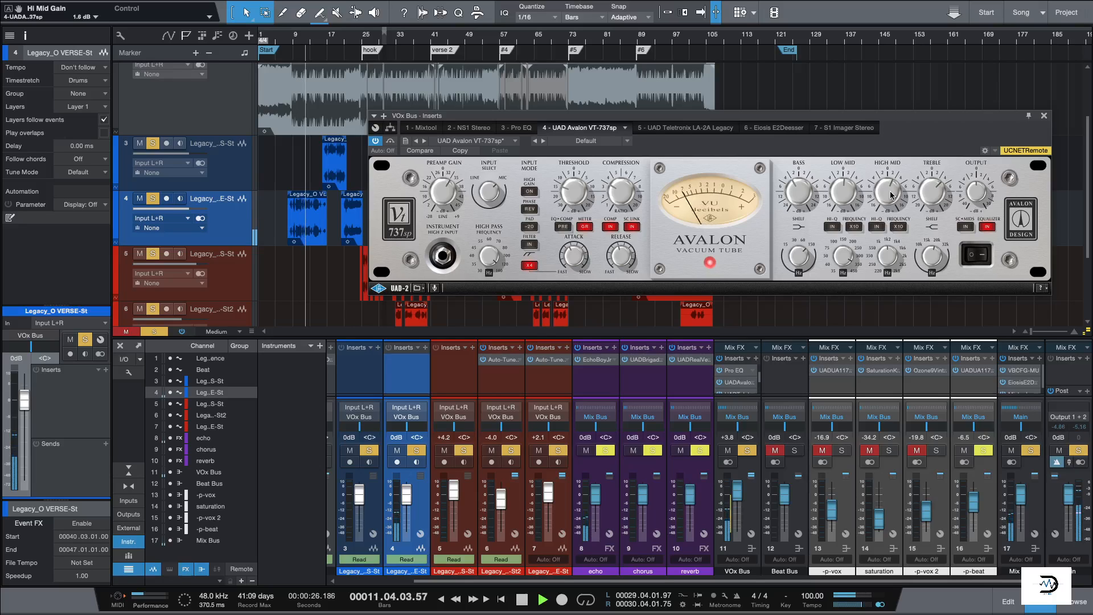
pyautogui.moveTo(892, 195)
pyautogui.mouseDown()
pyautogui.moveTo(900, 154)
pyautogui.moveTo(882, 244)
pyautogui.moveTo(877, 183)
pyautogui.moveTo(897, 209)
pyautogui.mouseUp()
pyautogui.press('space')
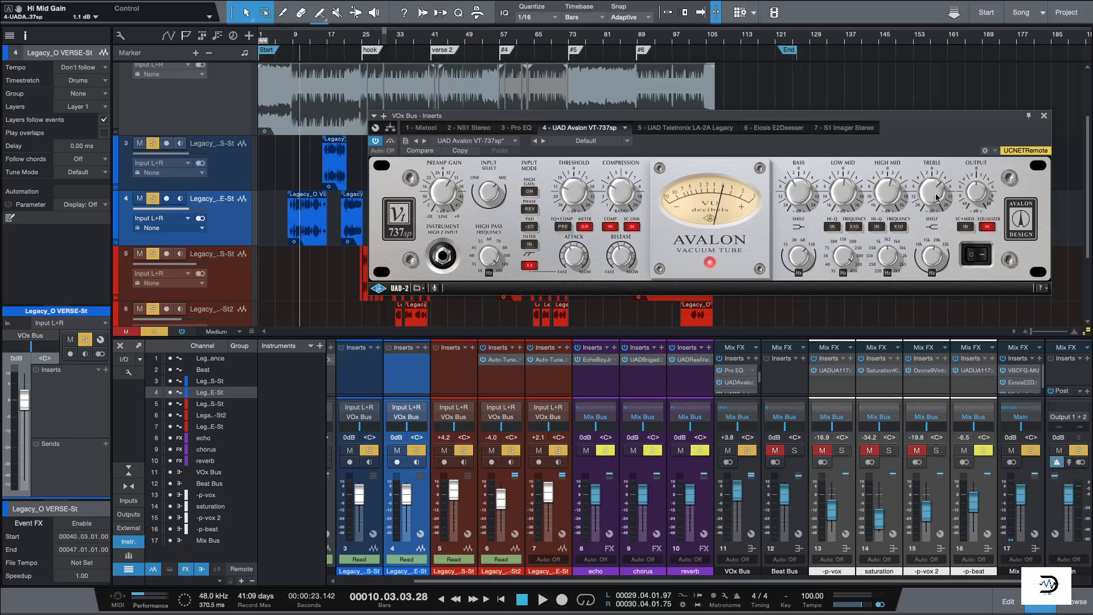
# - Audition the Avalon's treble gain at 20.0 dB on the soloed vocals, stop playback and undo the boost
pyautogui.press('space')
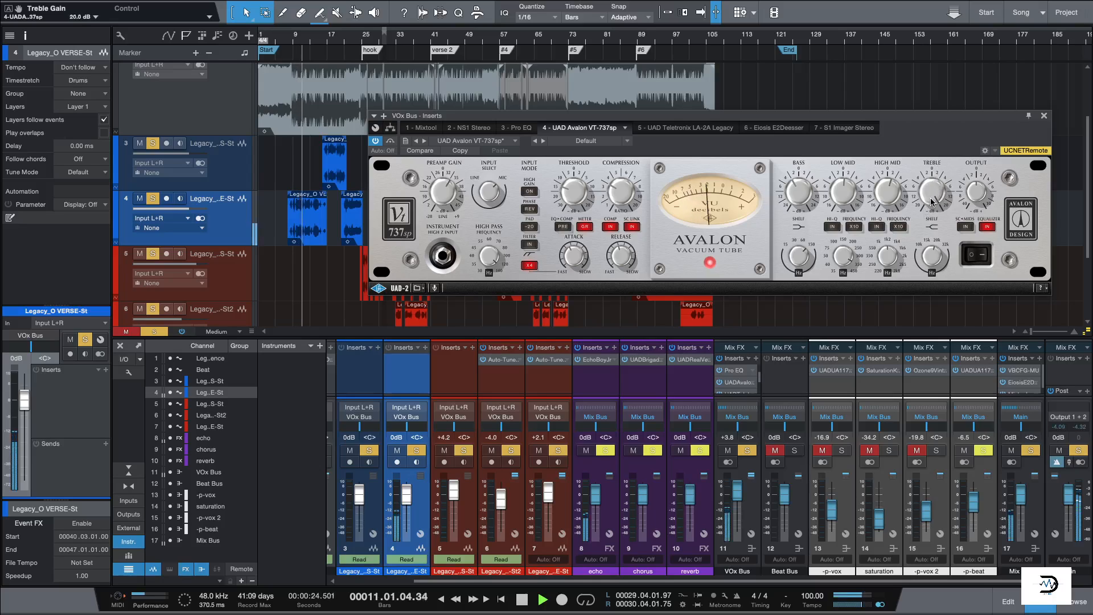
pyautogui.moveTo(932, 201); pyautogui.dragTo(923, 178)
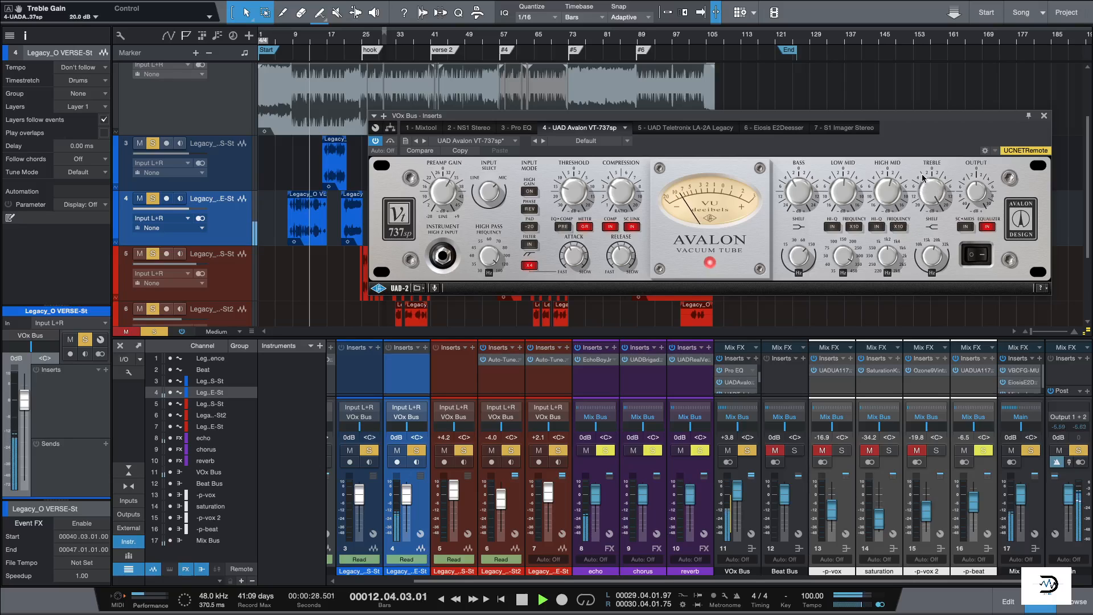
pyautogui.moveTo(923, 178)
pyautogui.mouseDown()
pyautogui.moveTo(897, 305)
pyautogui.moveTo(925, 183)
pyautogui.mouseUp()
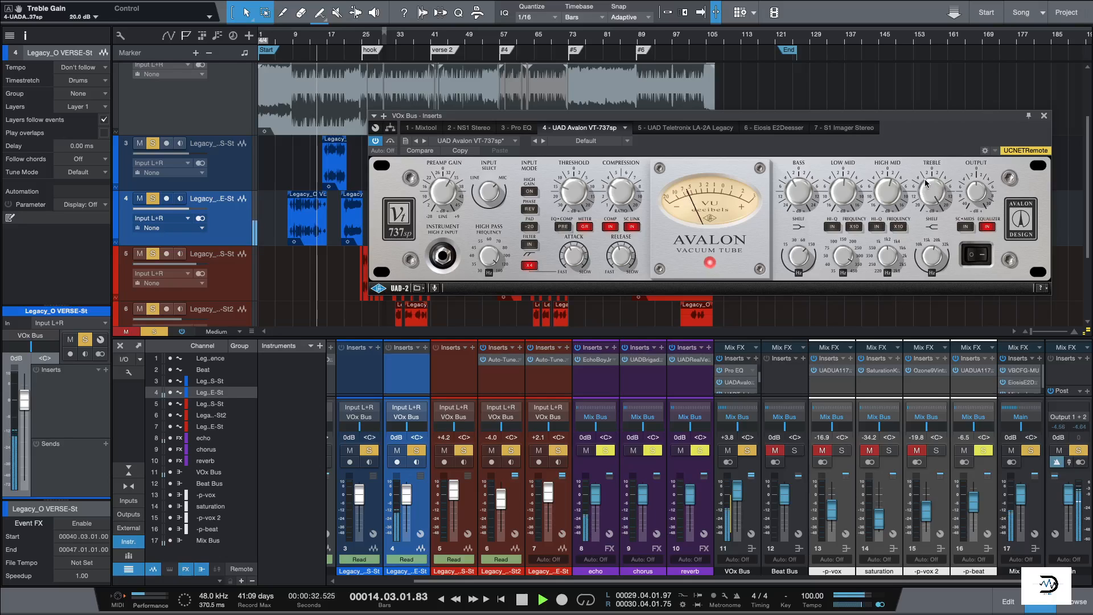
pyautogui.press('space')
pyautogui.press('super+z')
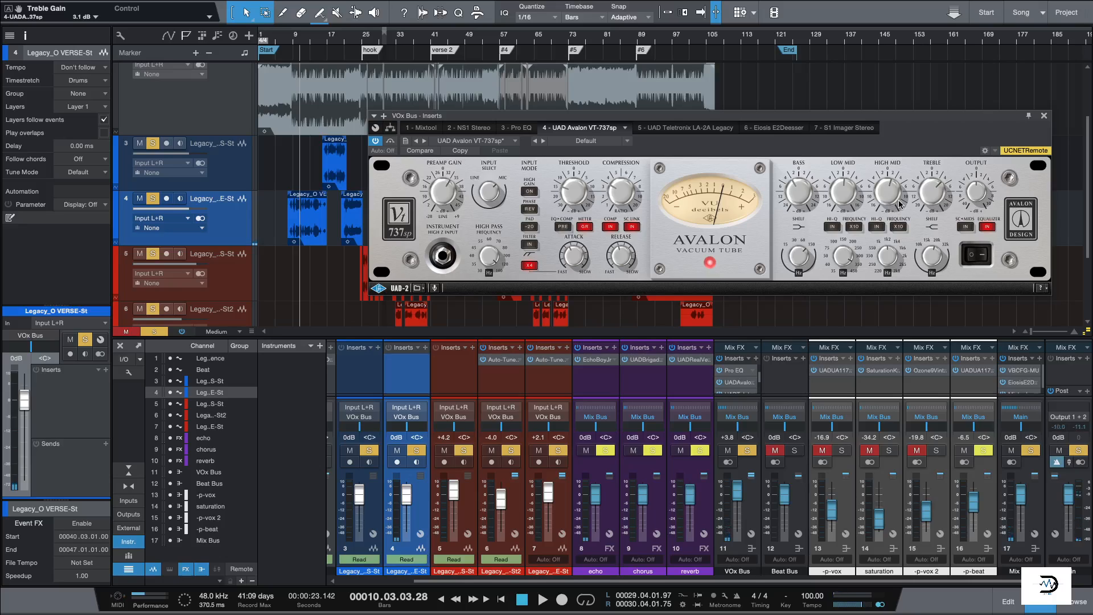
# - Clear the solo, set the Avalon's treble gain to 1.6 dB while the full mix plays, and stop playback
pyautogui.press('space')
pyautogui.hotkey('shift', 's')
pyautogui.press('space')
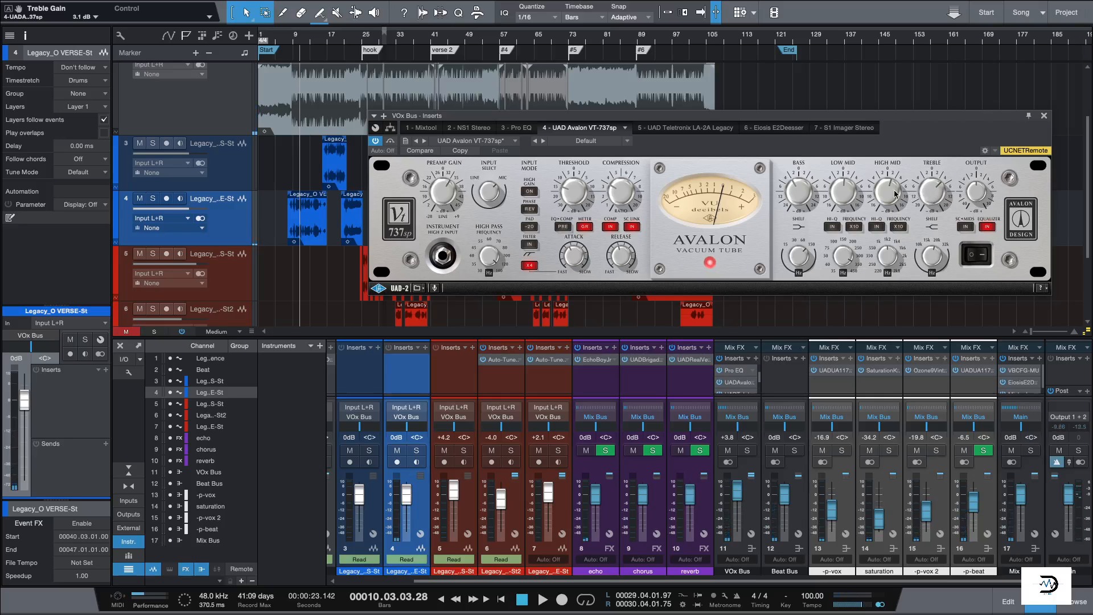
pyautogui.press('space')
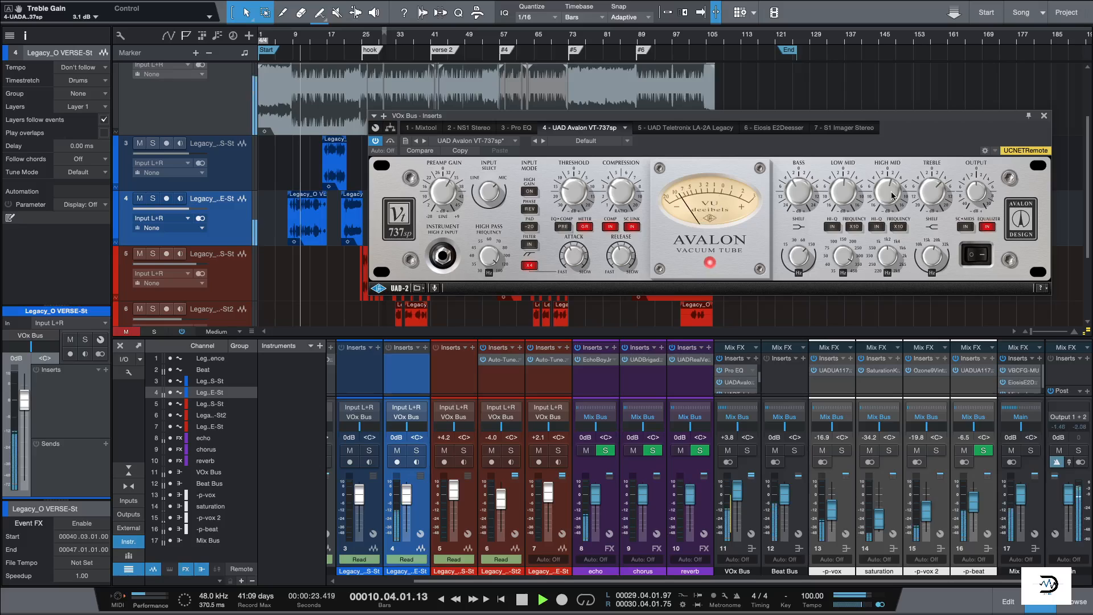
pyautogui.moveTo(892, 194); pyautogui.dragTo(932, 148)
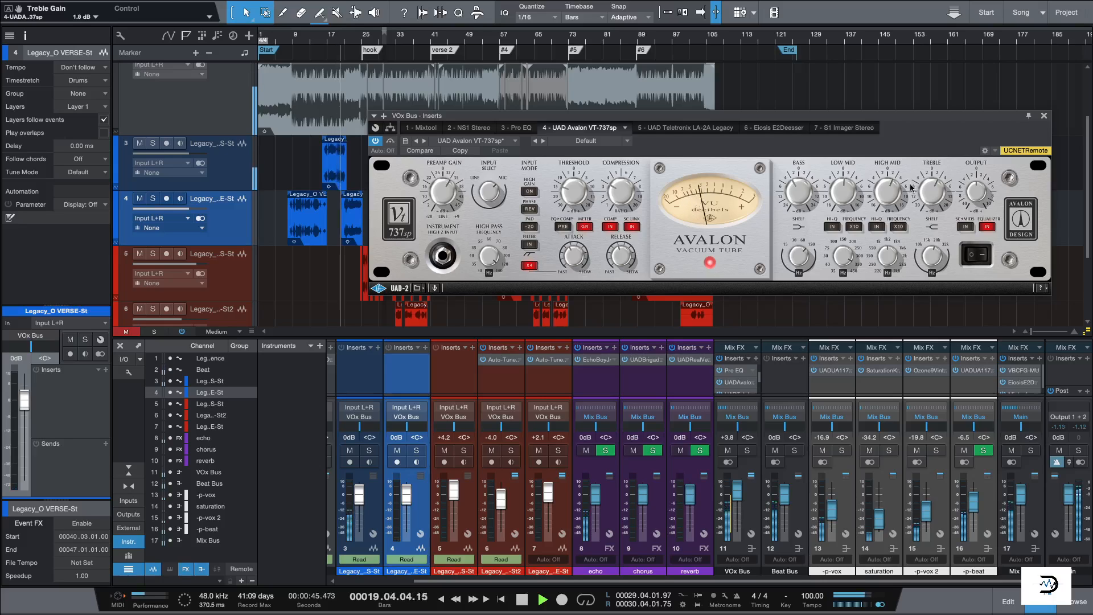
pyautogui.moveTo(928, 225); pyautogui.dragTo(939, 205)
pyautogui.press('space')
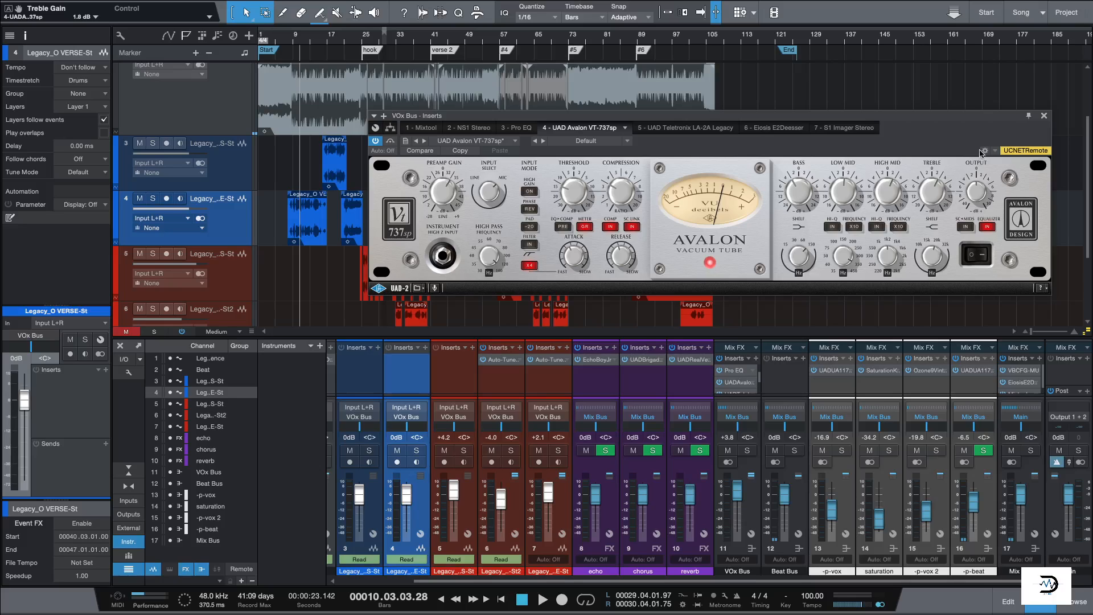
# - Open the VOx Bus's Teletronix LA-2A insert in place of the Avalon, and solo the bus during playback
pyautogui.click(1045, 116)
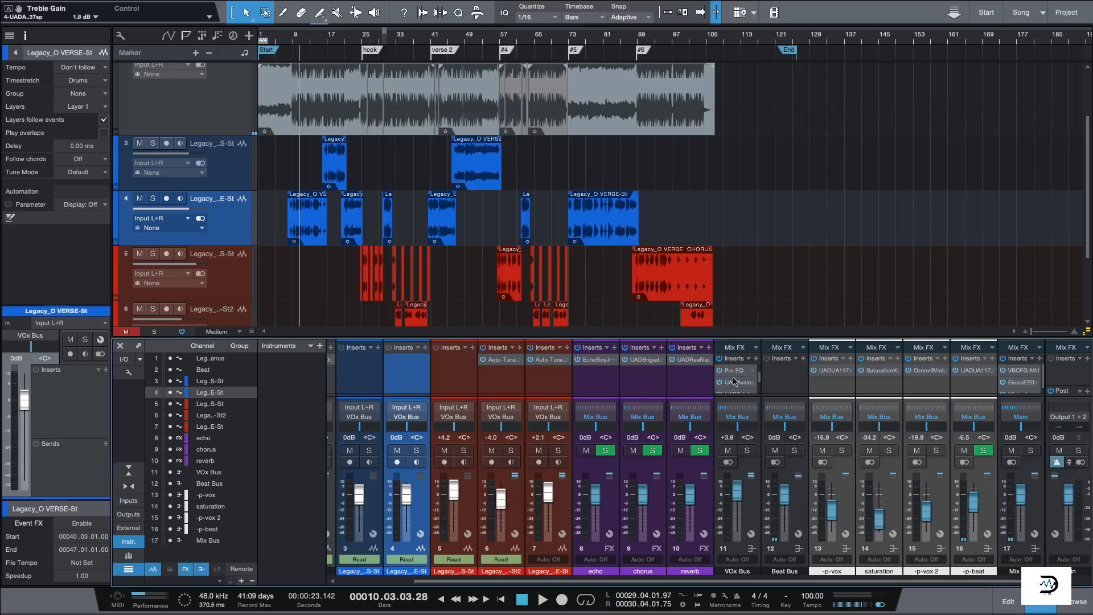
pyautogui.click(761, 381)
pyautogui.click(737, 392)
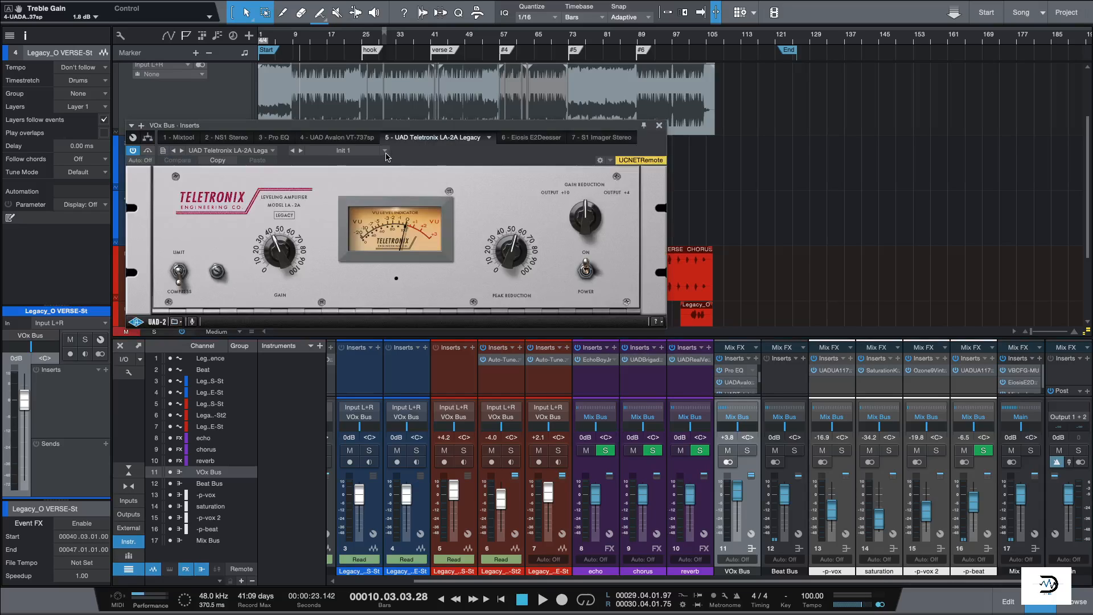
pyautogui.moveTo(377, 134); pyautogui.dragTo(677, 93)
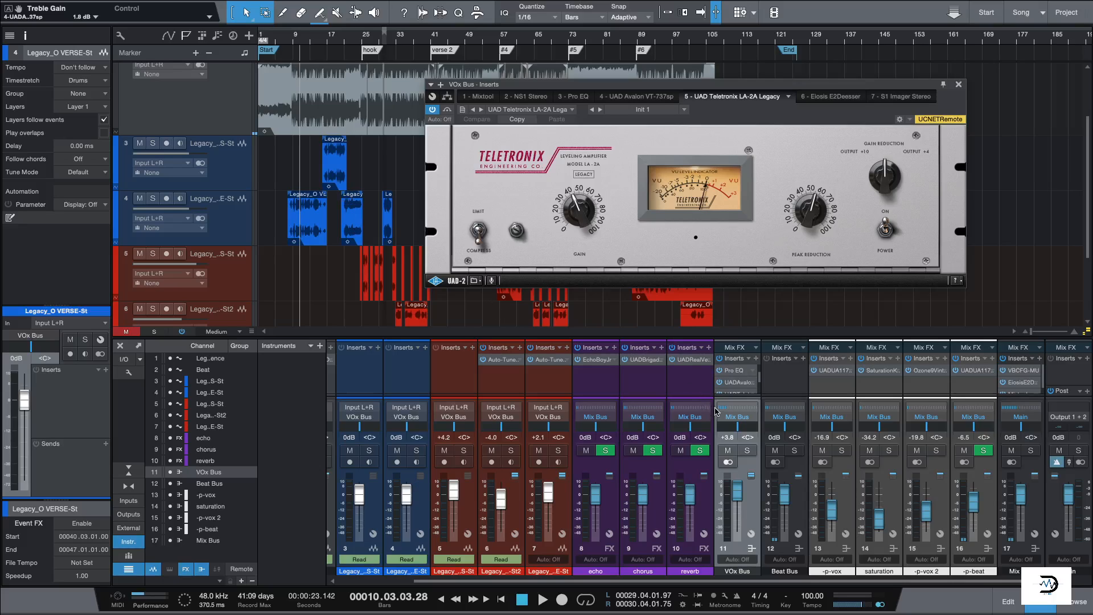
pyautogui.click(747, 450)
pyautogui.press('space')
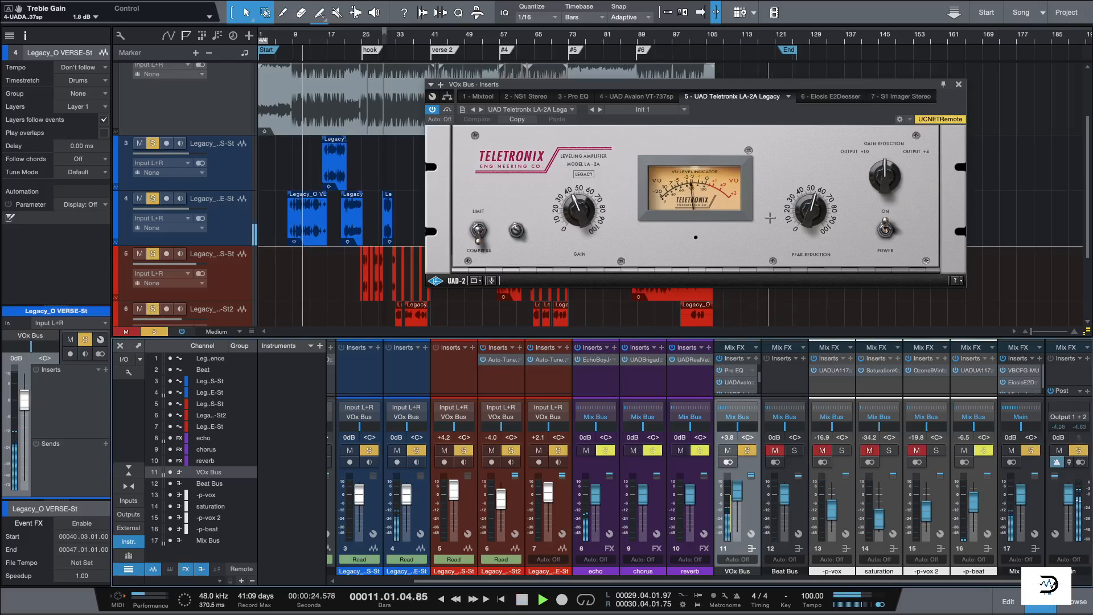
# - Audition different LA-2A peak reduction and gain settings, bringing the gain to 35.5, then stop playback and undo both changes
pyautogui.moveTo(807, 217); pyautogui.dragTo(792, 249)
pyautogui.moveTo(580, 216)
pyautogui.mouseDown()
pyautogui.moveTo(584, 199)
pyautogui.moveTo(584, 220)
pyautogui.moveTo(570, 210)
pyautogui.mouseUp()
pyautogui.press('space')
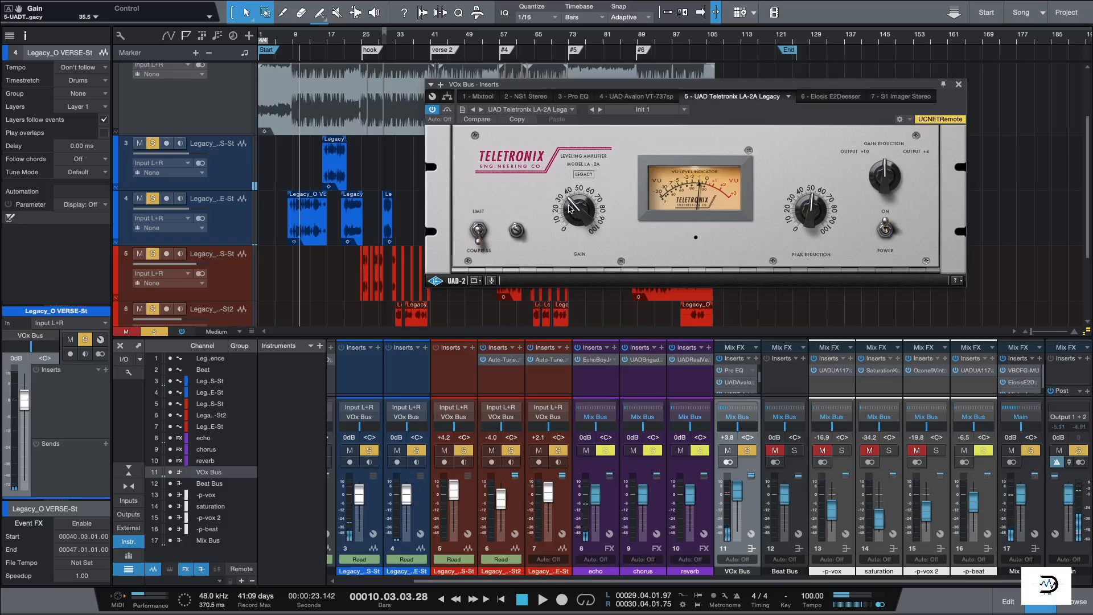
pyautogui.press('super+z')
pyautogui.press('super+z')
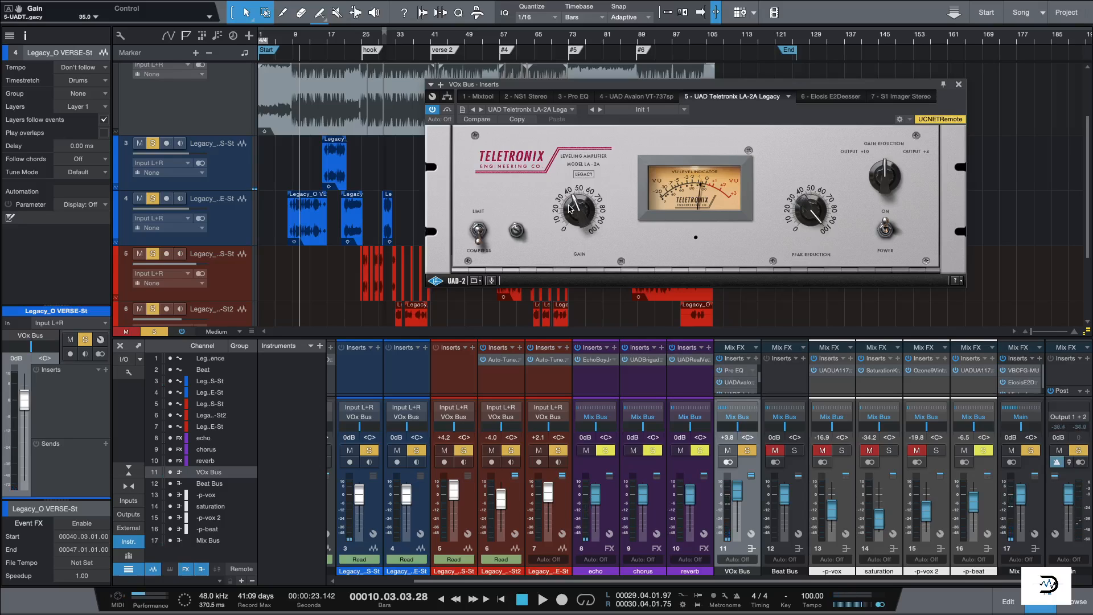
pyautogui.press('super+shift+z')
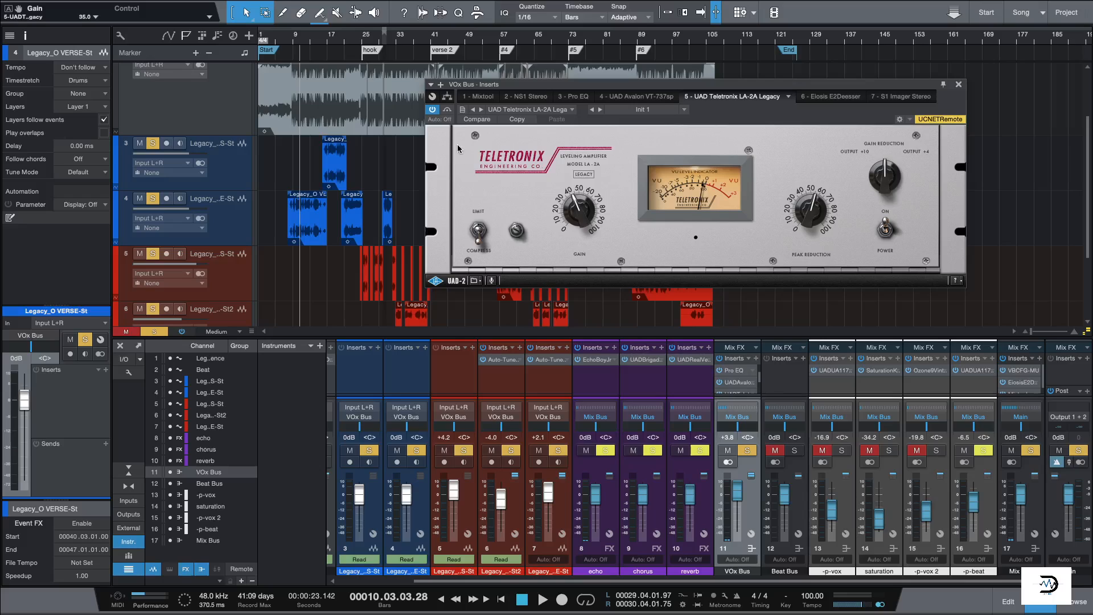
# - Compare the soloed vocals with the LA-2A bypassed and active, leave it active and stop playback
pyautogui.press('space')
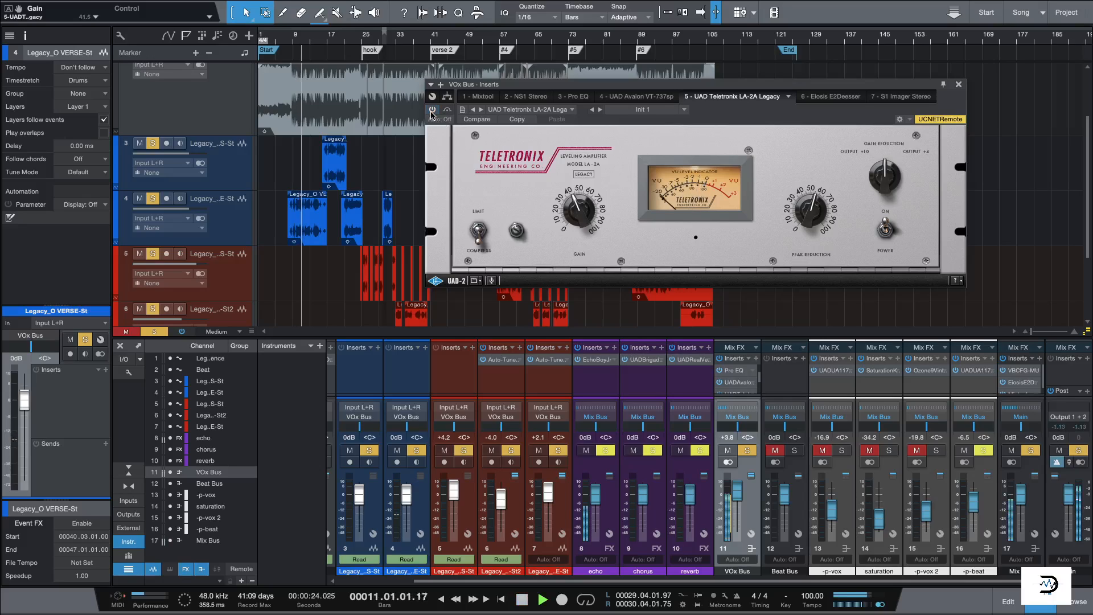
pyautogui.click(432, 110)
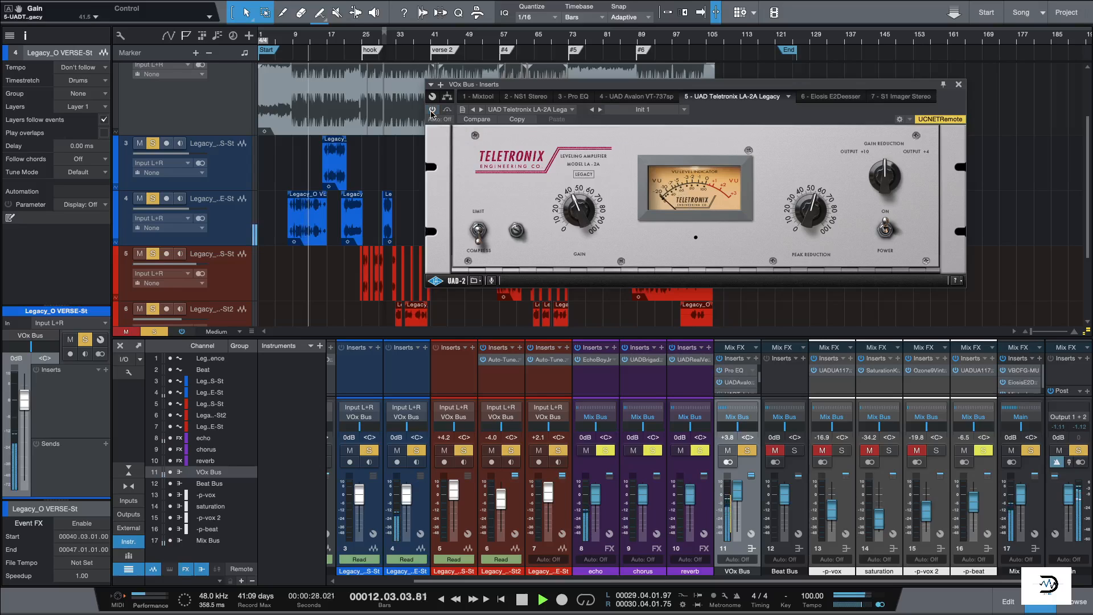
pyautogui.press('space')
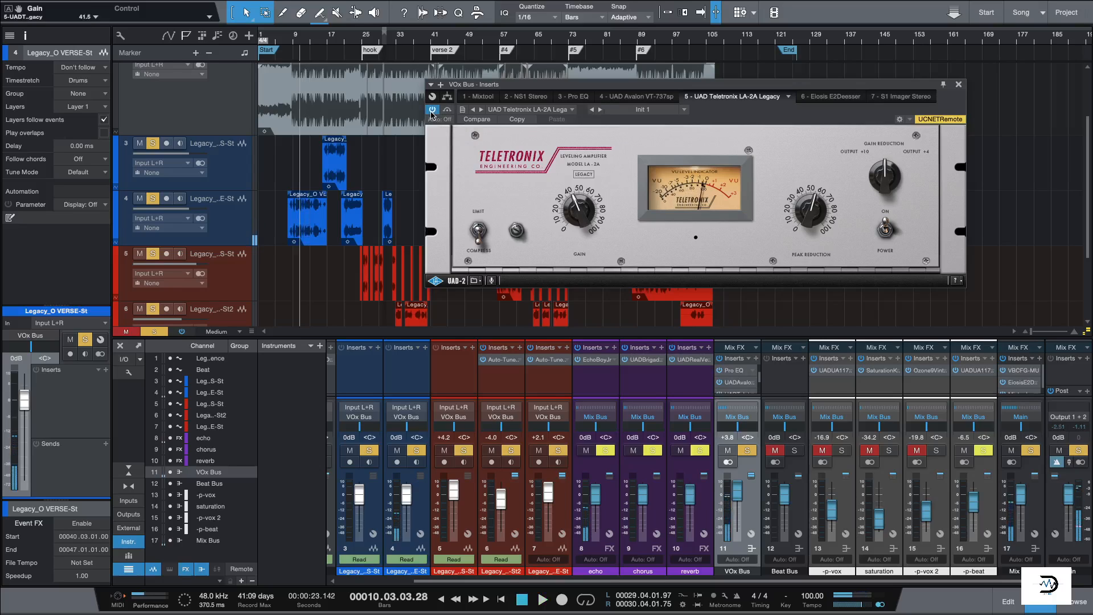
# - Clear the solo, compare the LA-2A off and on in the full mix, and set its gain to 41.0
pyautogui.press('s')
pyautogui.press('space')
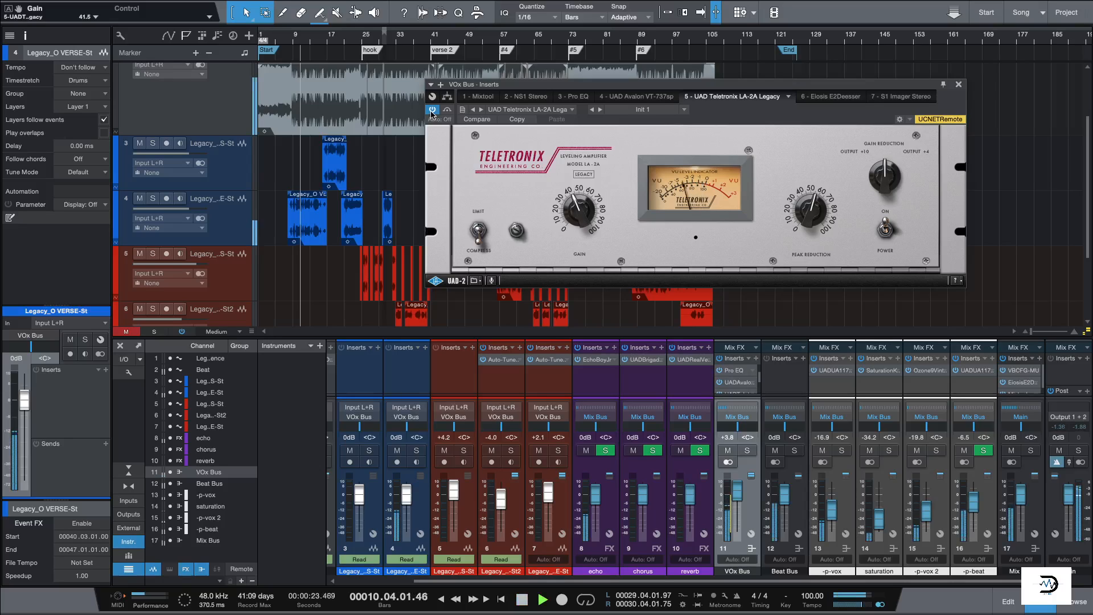
pyautogui.click(432, 110)
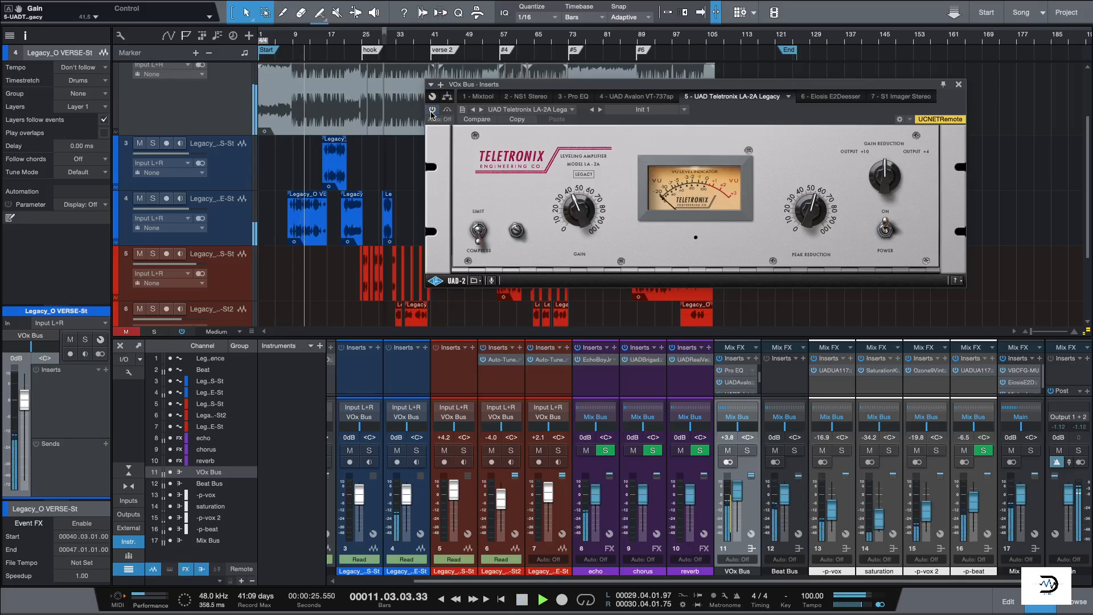
pyautogui.click(432, 110)
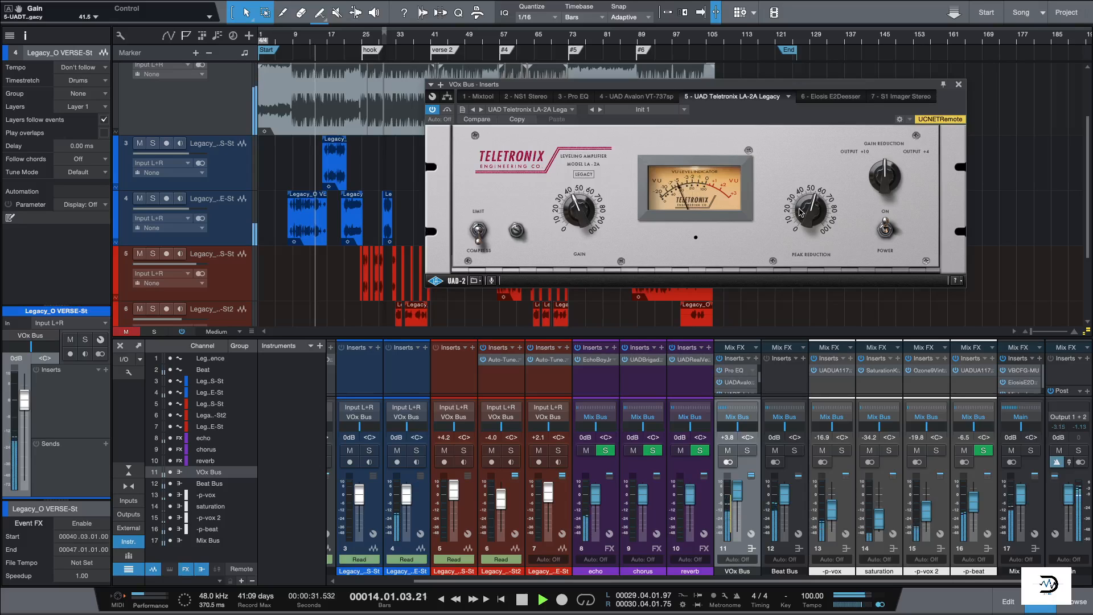
pyautogui.moveTo(588, 215); pyautogui.dragTo(588, 216)
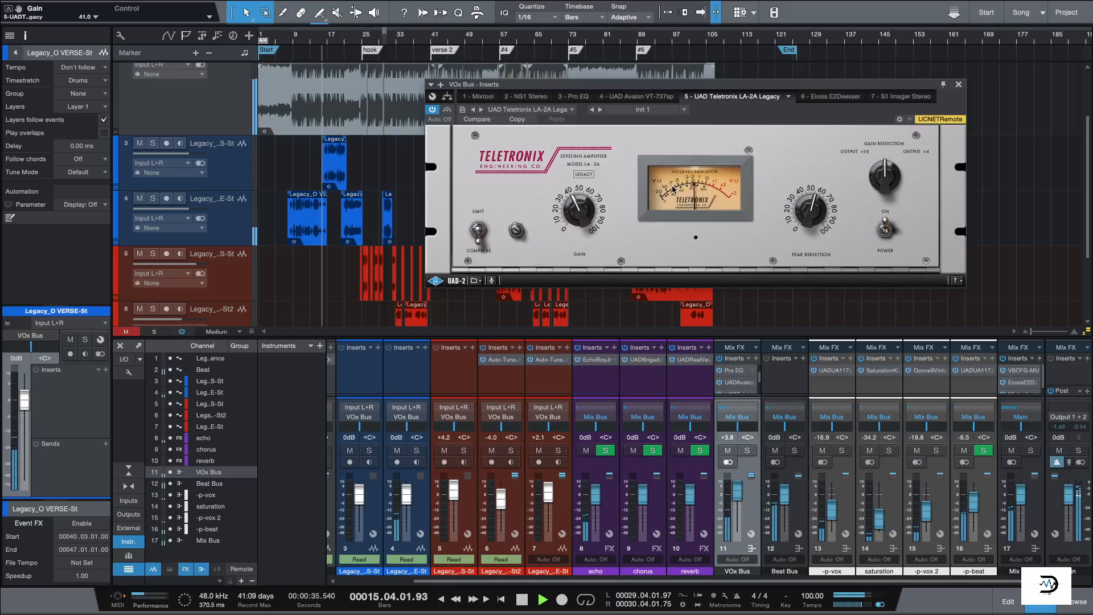
pyautogui.press('space')
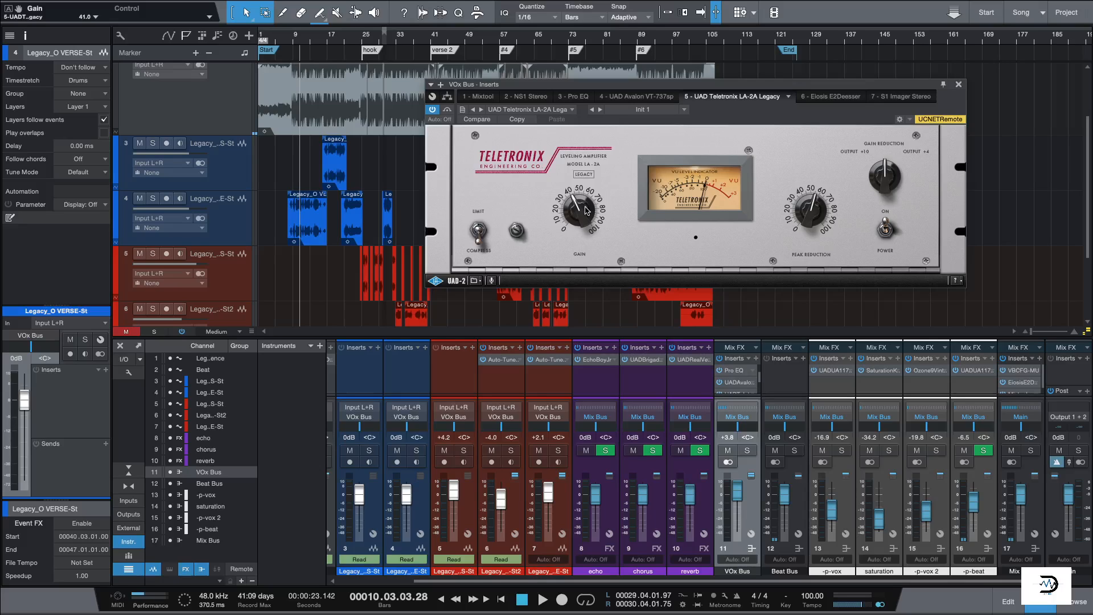
# - Audition the LA-2A in the full mix with peak reduction at 85.0 and gain at 63.5, and undo the changes
pyautogui.press('space')
pyautogui.moveTo(809, 222); pyautogui.dragTo(813, 207)
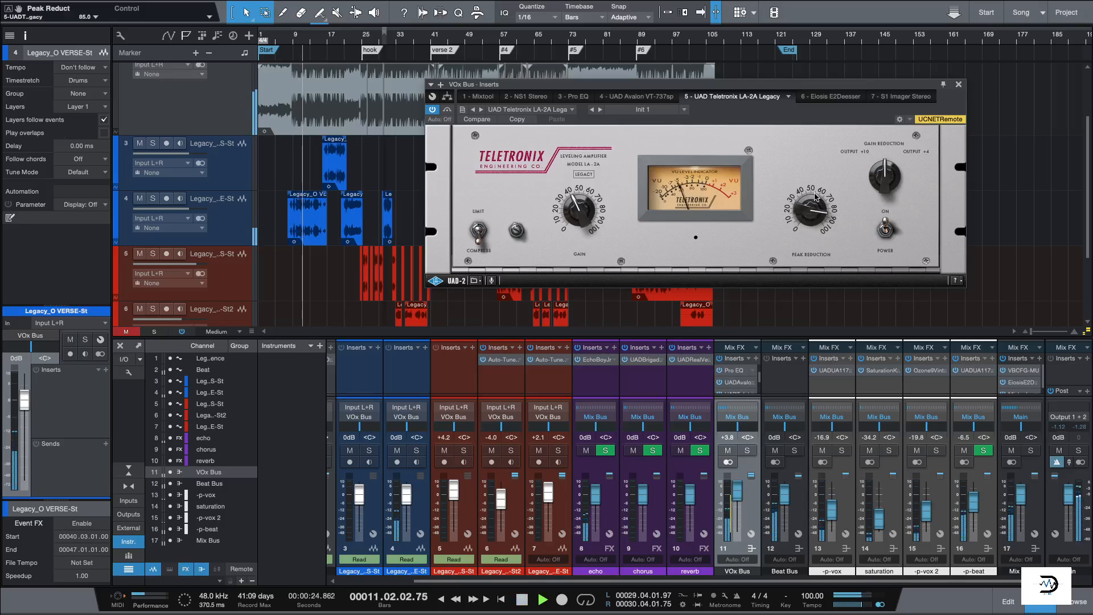
pyautogui.moveTo(581, 216)
pyautogui.mouseDown()
pyautogui.moveTo(583, 180)
pyautogui.moveTo(573, 218)
pyautogui.mouseUp()
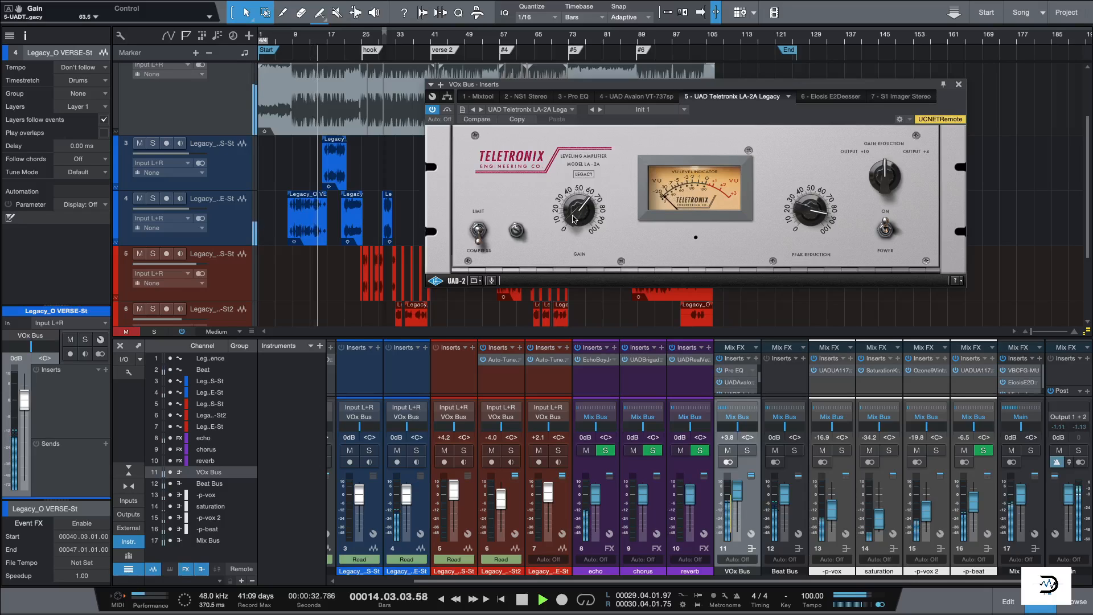
pyautogui.press('space')
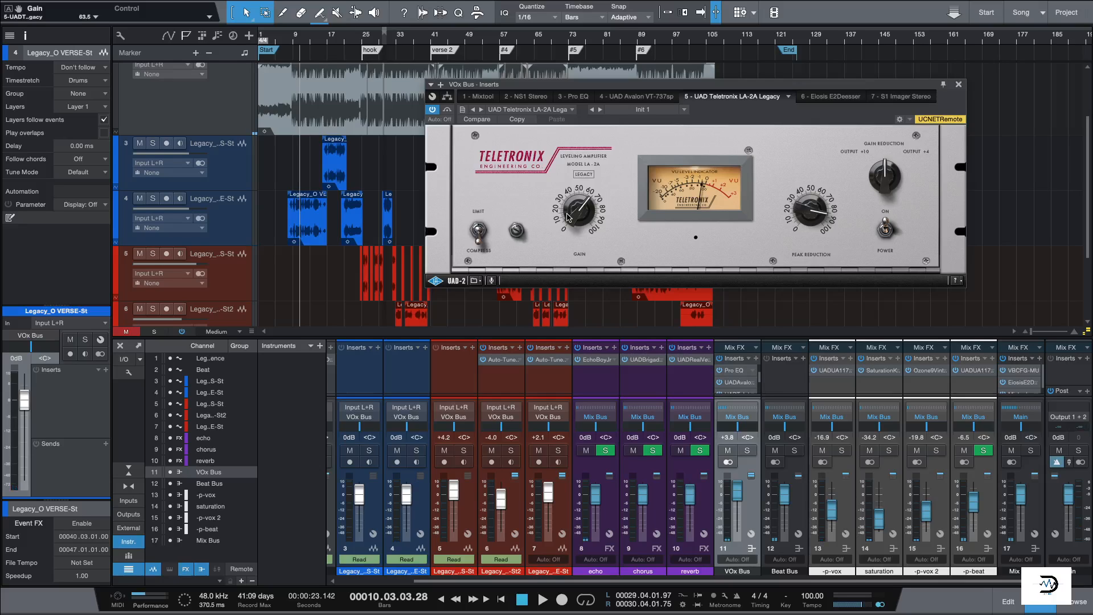
pyautogui.press('super+z')
pyautogui.press('super+z')
pyautogui.press('super+z')
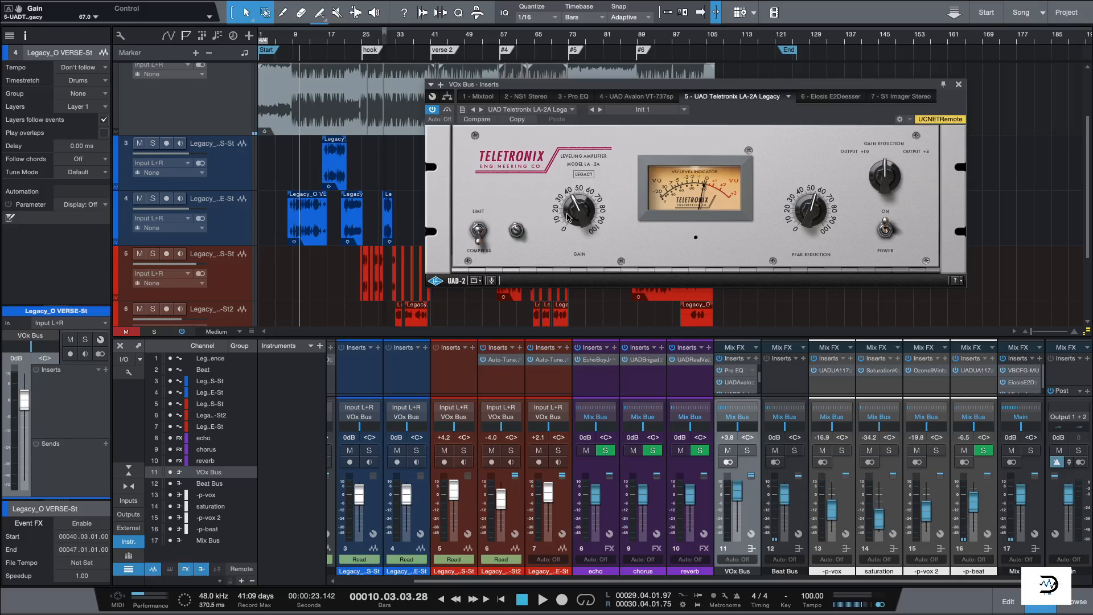
# - Close the LA-2A, open the VOx Bus's Eiosis E2Deesser insert and move its window clear of the first vocal clips
pyautogui.click(959, 84)
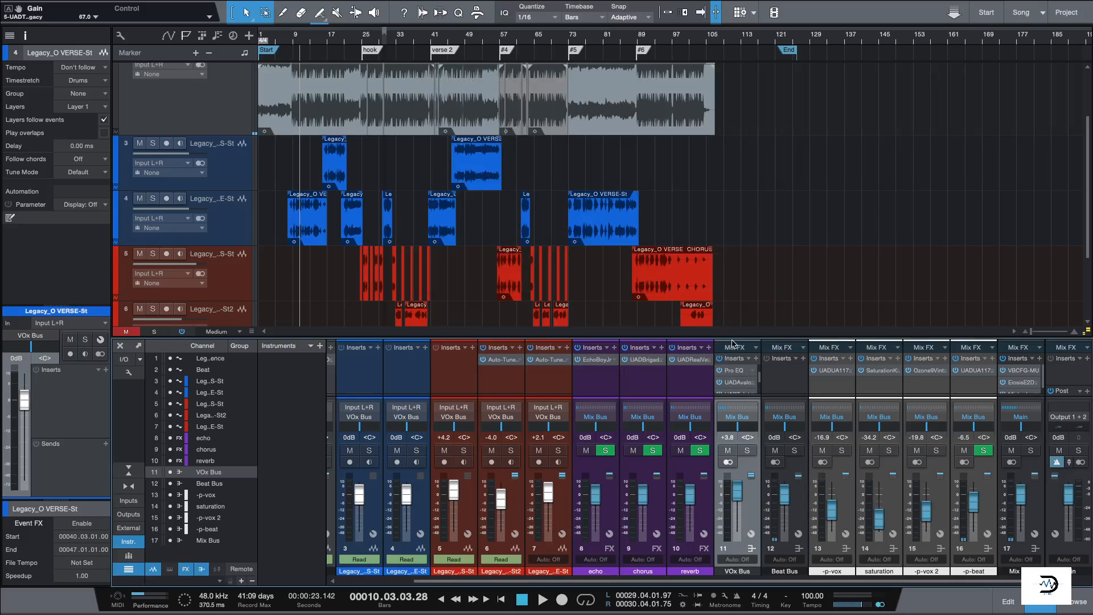
pyautogui.scroll(-1, 761, 386)
pyautogui.scroll(-1, 761, 387)
pyautogui.doubleClick(738, 383)
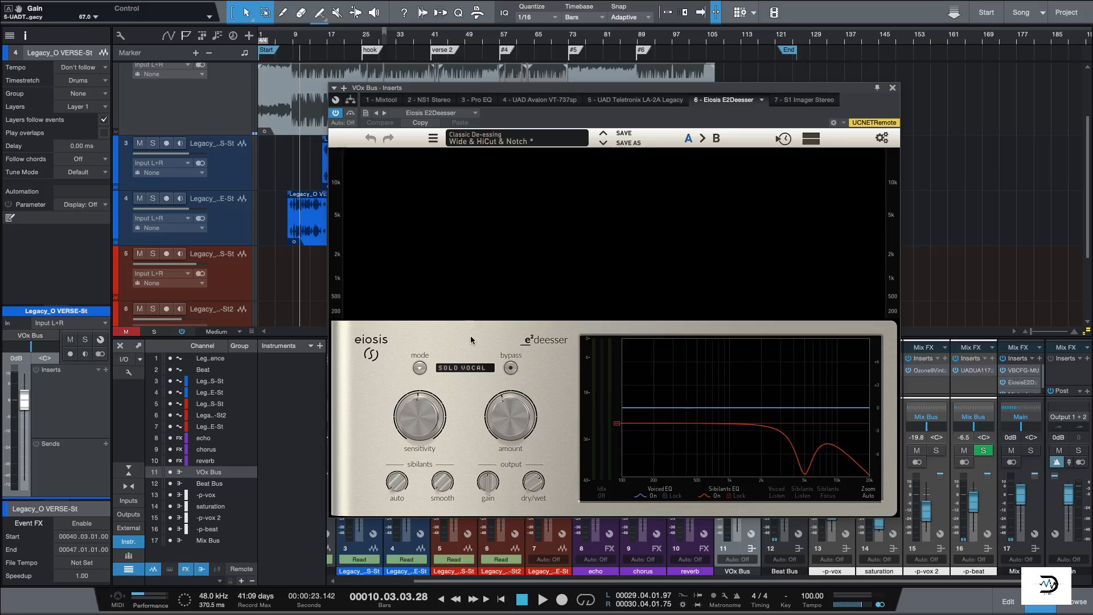
pyautogui.moveTo(523, 89); pyautogui.dragTo(539, 44)
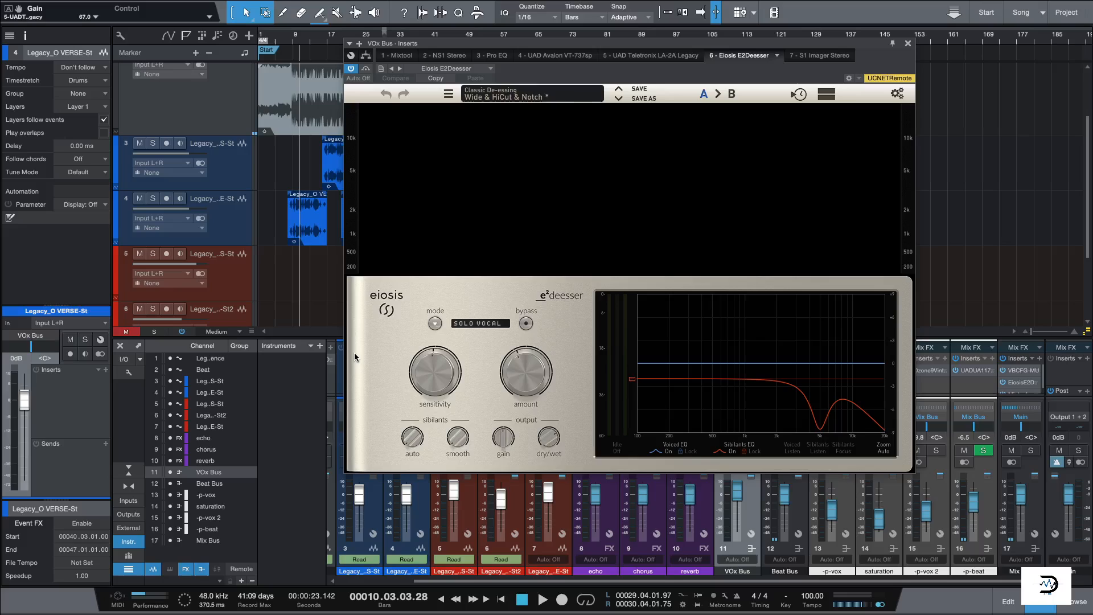
pyautogui.moveTo(447, 43); pyautogui.dragTo(500, 33)
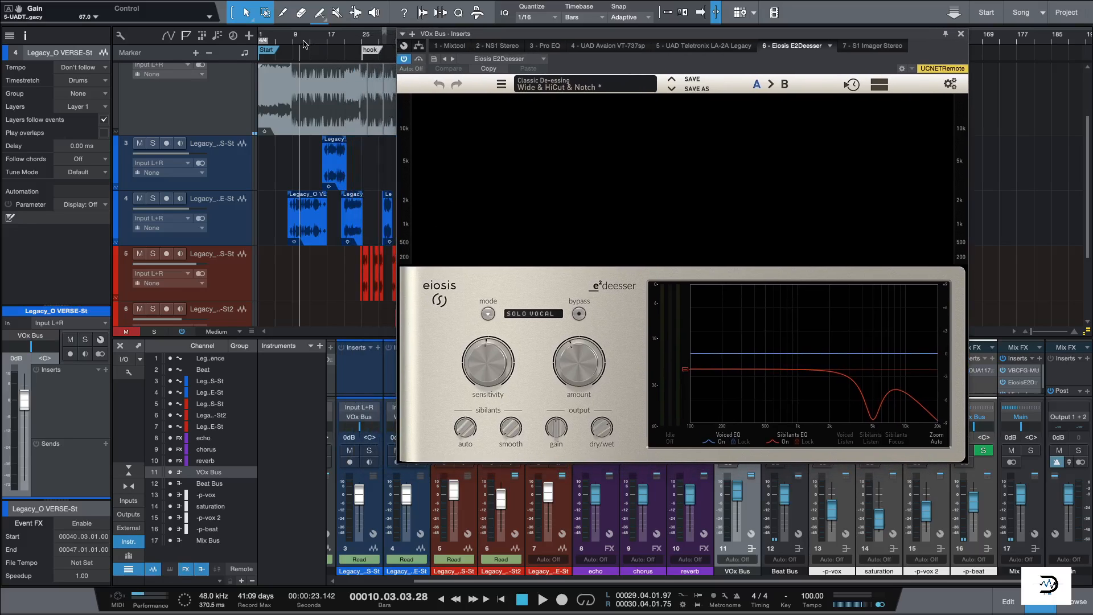
# - Start playback, move the E2Deesser window clear of the VOx Bus solo control and solo the bus
pyautogui.press('space')
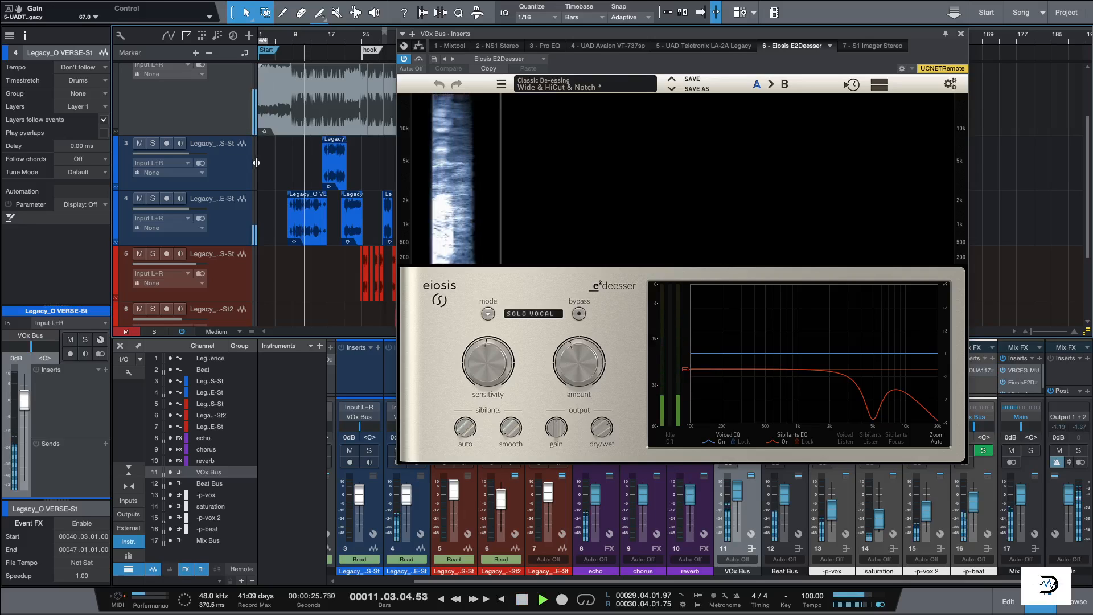
pyautogui.moveTo(715, 34); pyautogui.dragTo(509, 7)
pyautogui.click(747, 450)
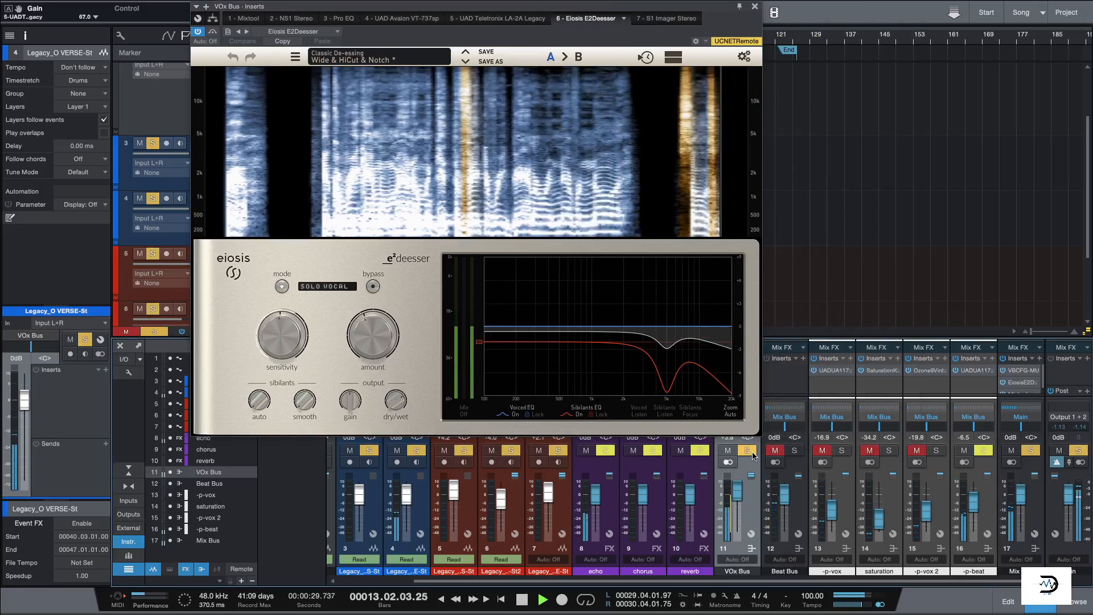
# - Audition the soloed vocals through the E2Deesser with dry/wet at 70.3%, stop playback and close the plug-in
pyautogui.moveTo(367, 349)
pyautogui.mouseDown()
pyautogui.moveTo(362, 268)
pyautogui.moveTo(364, 344)
pyautogui.mouseUp()
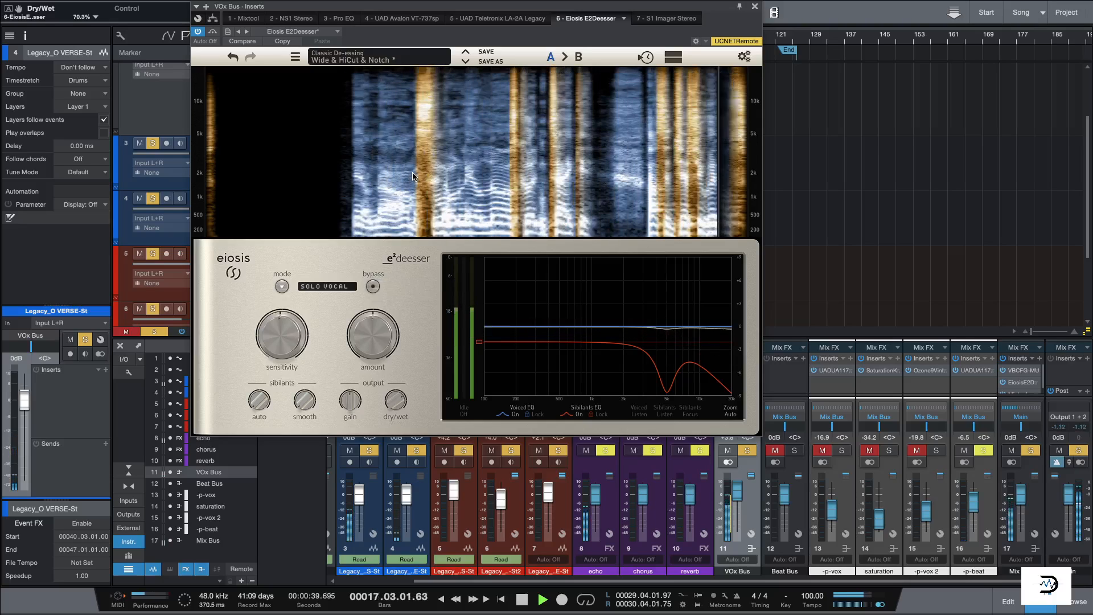
pyautogui.press('space')
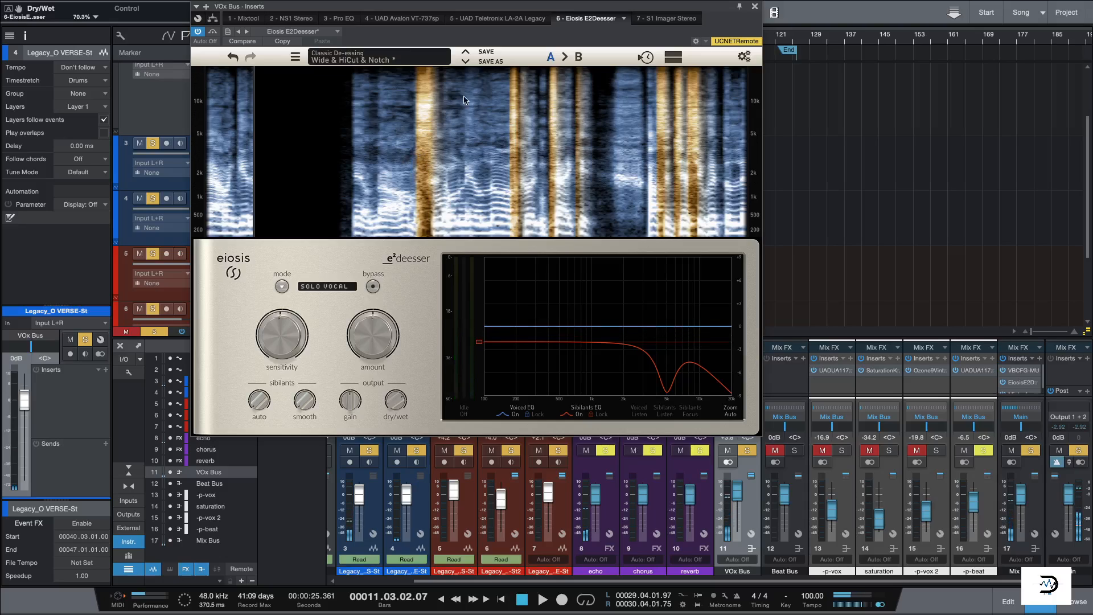
pyautogui.click(754, 8)
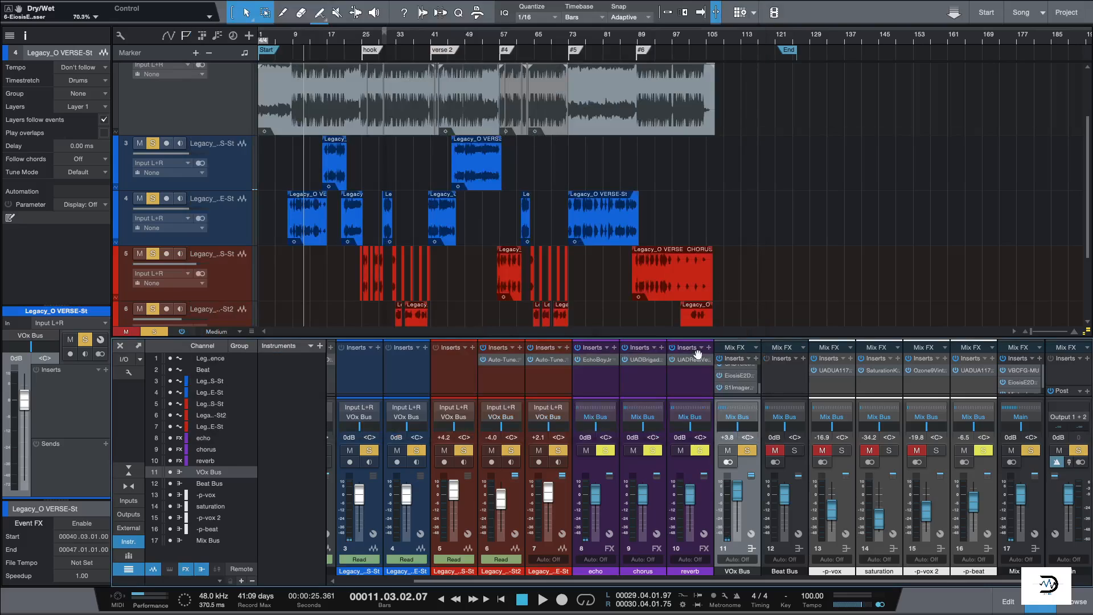
# - Open the VOx Bus's S1 Imager Stereo insert and move its window clear of the mixer's channel controls
pyautogui.doubleClick(744, 387)
pyautogui.moveTo(346, 261); pyautogui.dragTo(587, 170)
pyautogui.moveTo(661, 173); pyautogui.dragTo(600, 126)
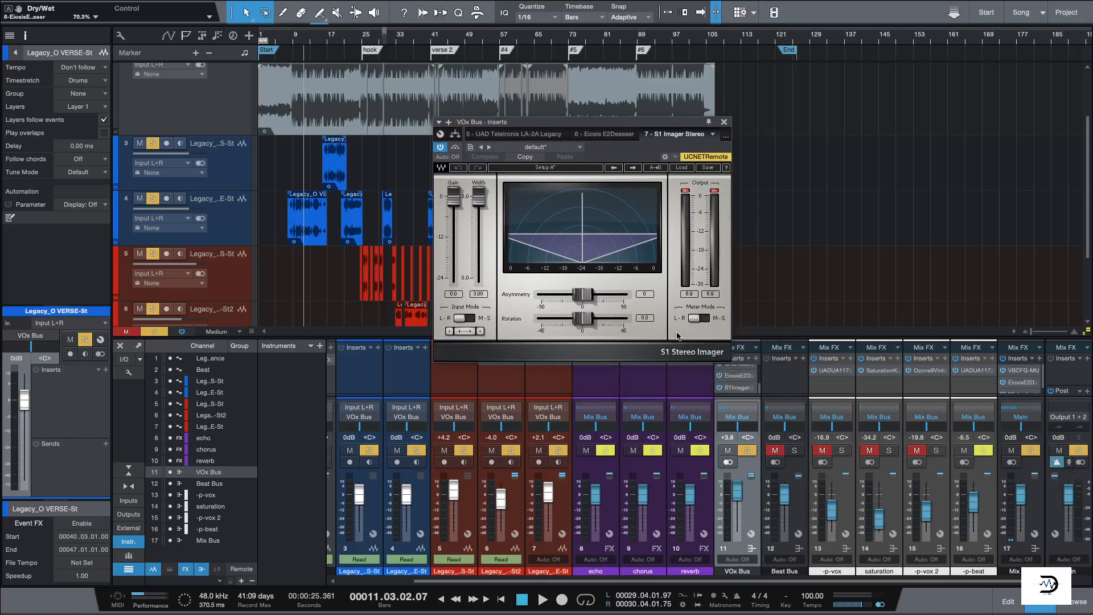
# - Compare the soloed vocals with the S1 Imager's width at 0.00 and at 3.00, and toggle the insert's bypass
pyautogui.press('space')
pyautogui.moveTo(479, 196); pyautogui.dragTo(479, 277)
pyautogui.press('space')
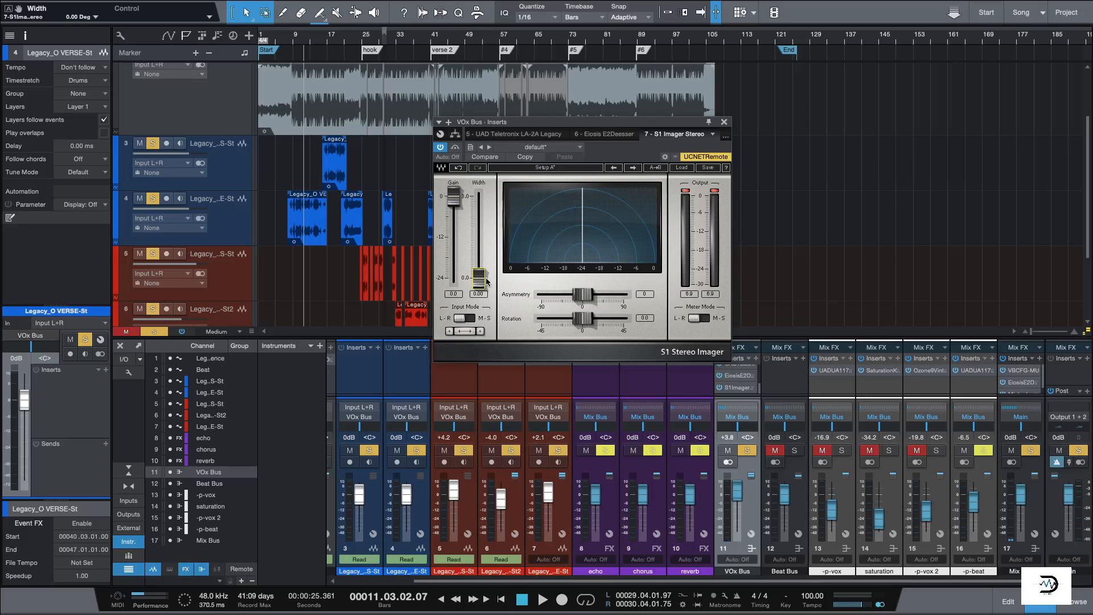
pyautogui.press('space')
pyautogui.moveTo(478, 278); pyautogui.dragTo(479, 196)
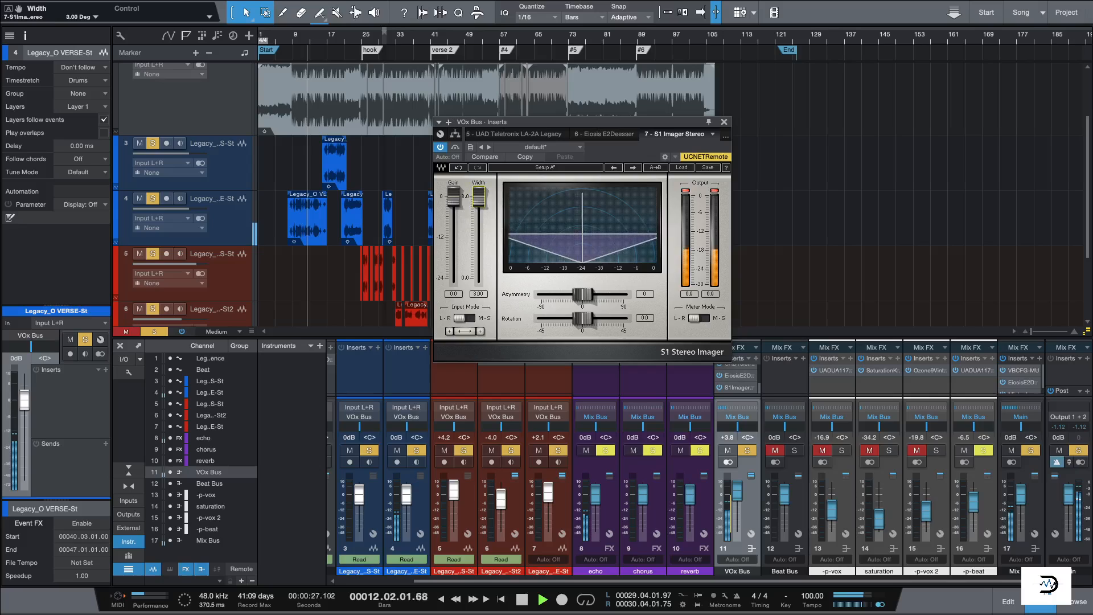
pyautogui.click(440, 148)
pyautogui.press('space')
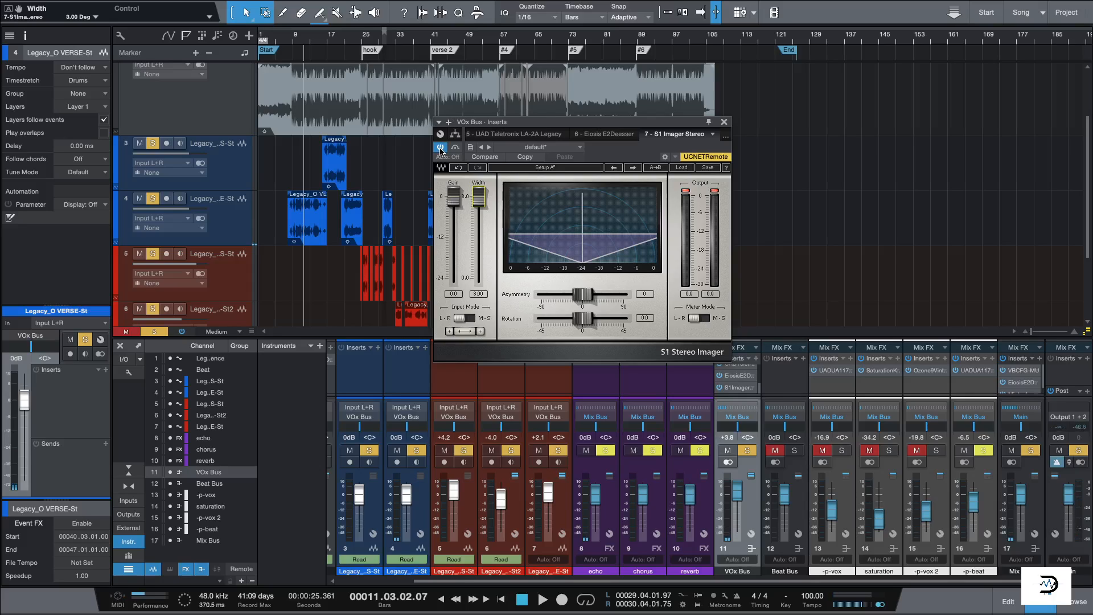
# - Clear the solo, audition the S1 Imager's width at 3.00 in the full mix, and close the plug-in
pyautogui.hotkey('shift', 's')
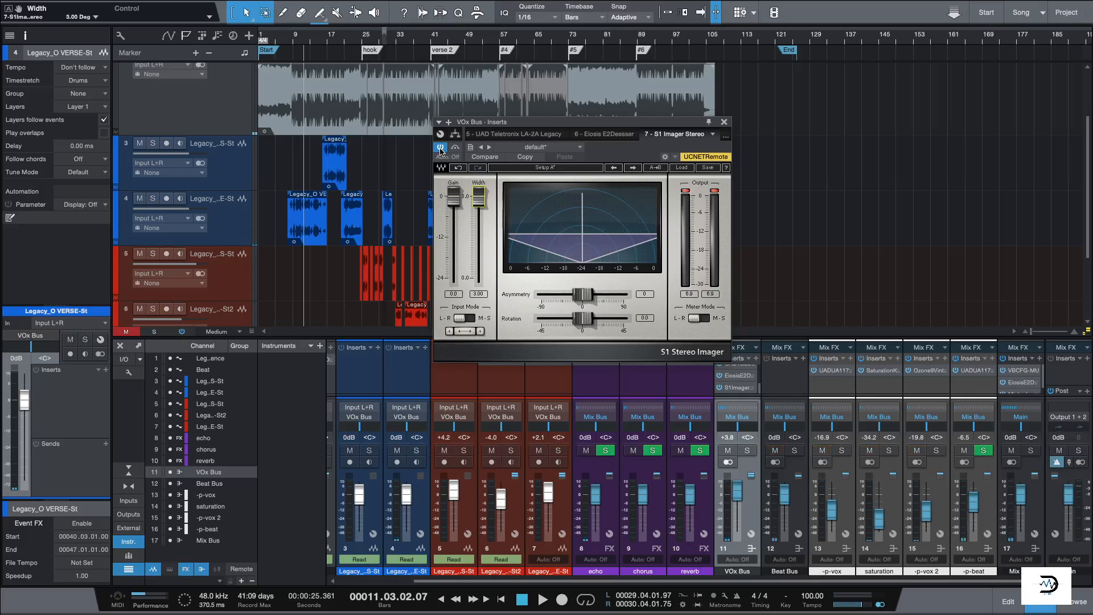
pyautogui.press('space')
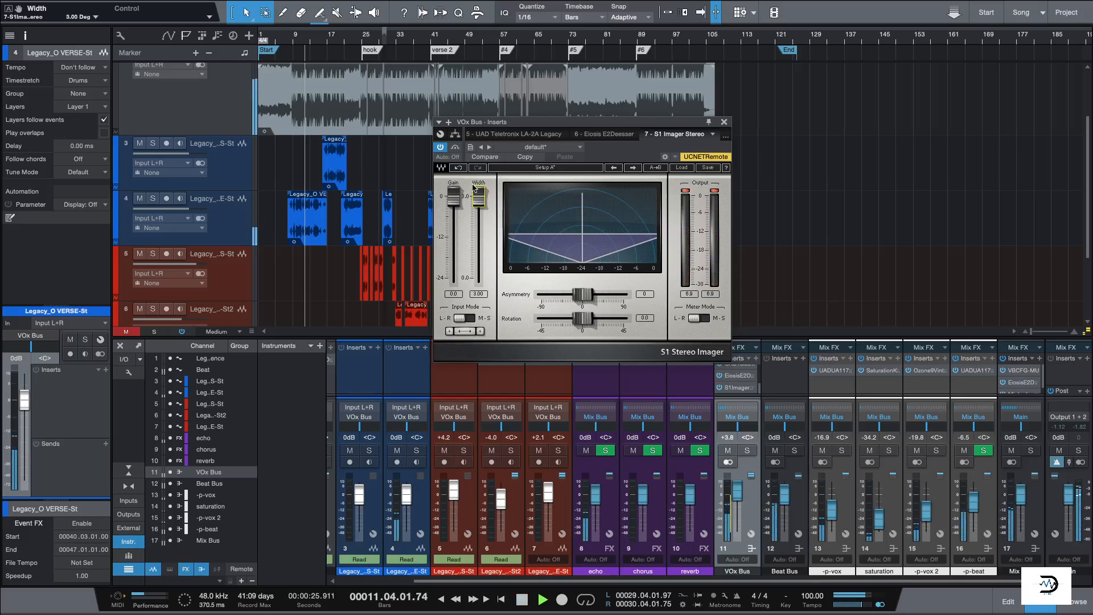
pyautogui.moveTo(479, 196)
pyautogui.mouseDown()
pyautogui.moveTo(478, 277)
pyautogui.moveTo(479, 202)
pyautogui.mouseUp()
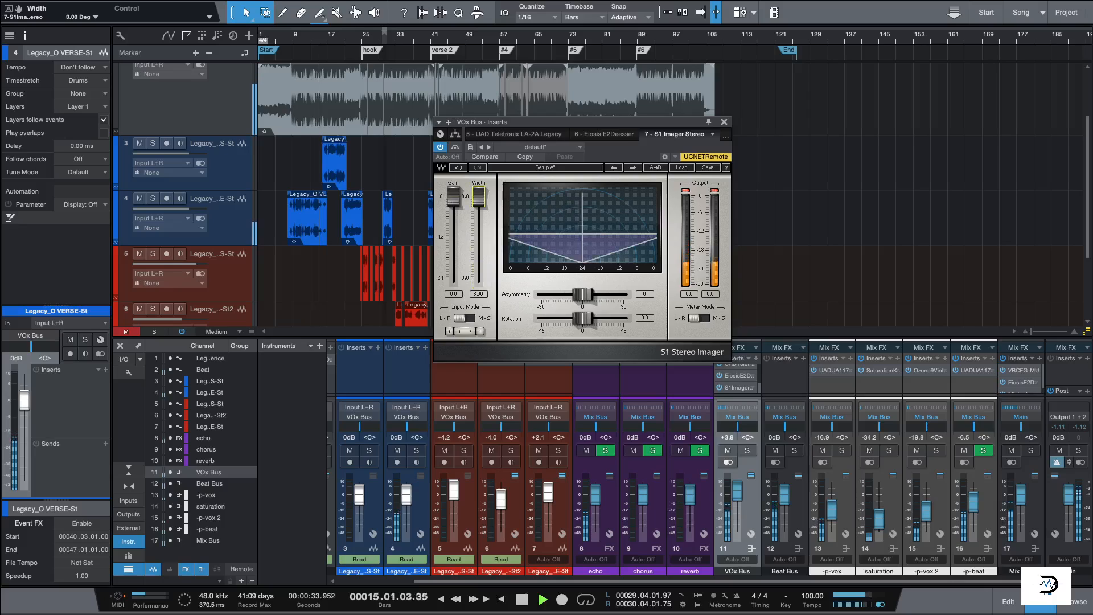
pyautogui.press('space')
pyautogui.click(724, 122)
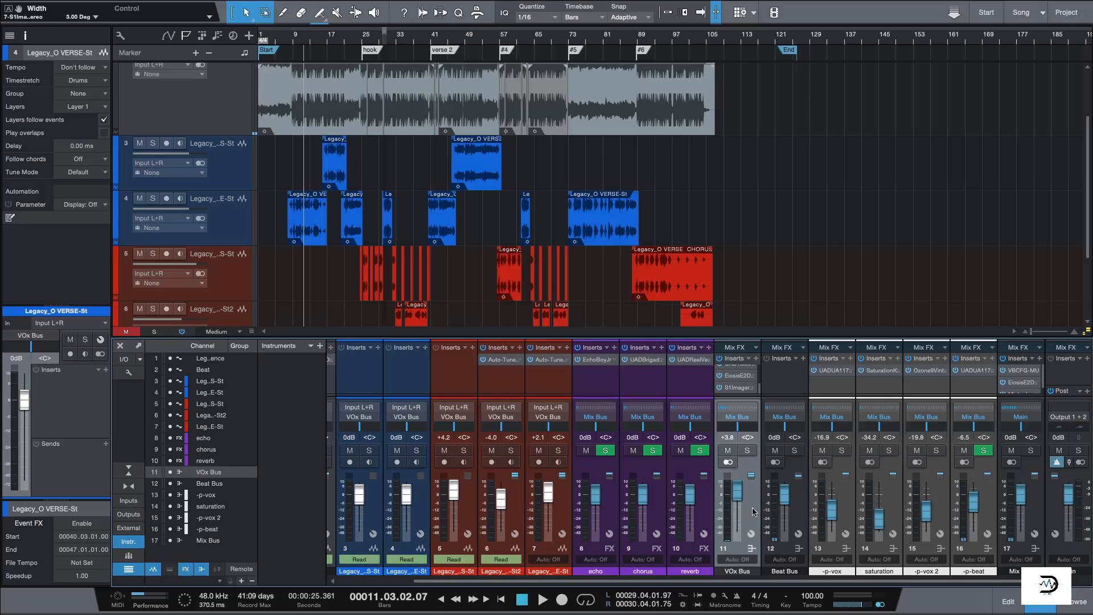
# - Select the -p-vox, saturation and -p-vox 2 channels in turn, ending on -p-vox
pyautogui.click(831, 512)
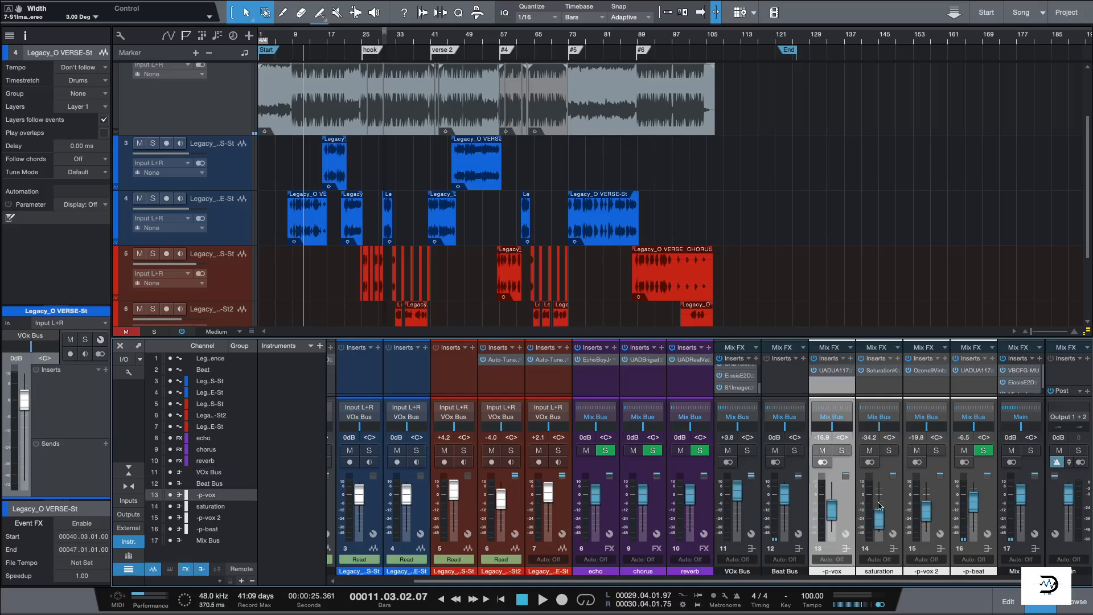
pyautogui.click(898, 501)
pyautogui.click(942, 505)
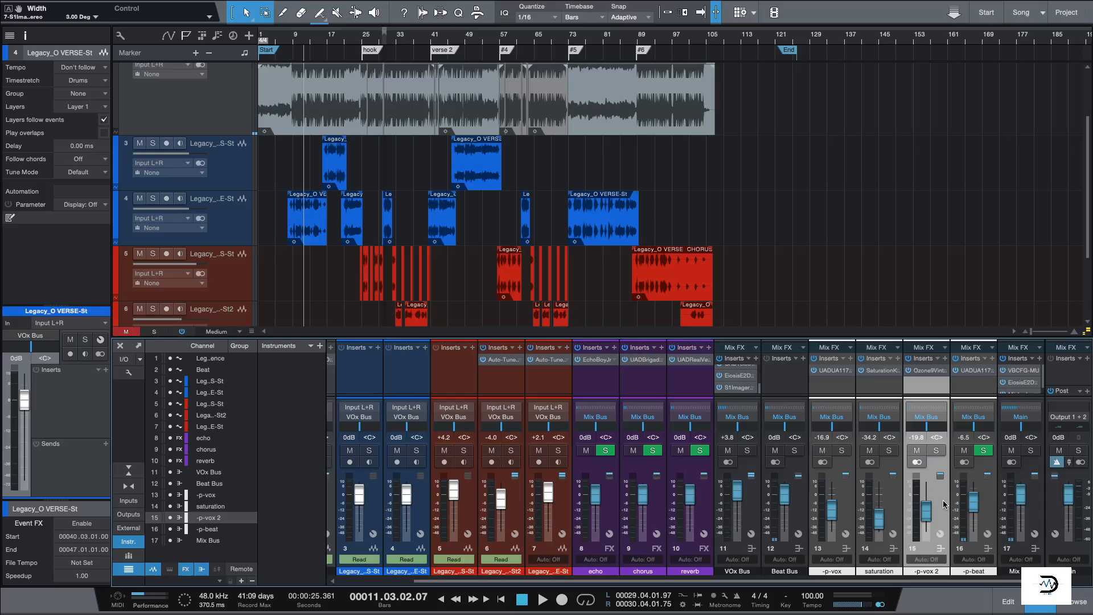
pyautogui.click(839, 515)
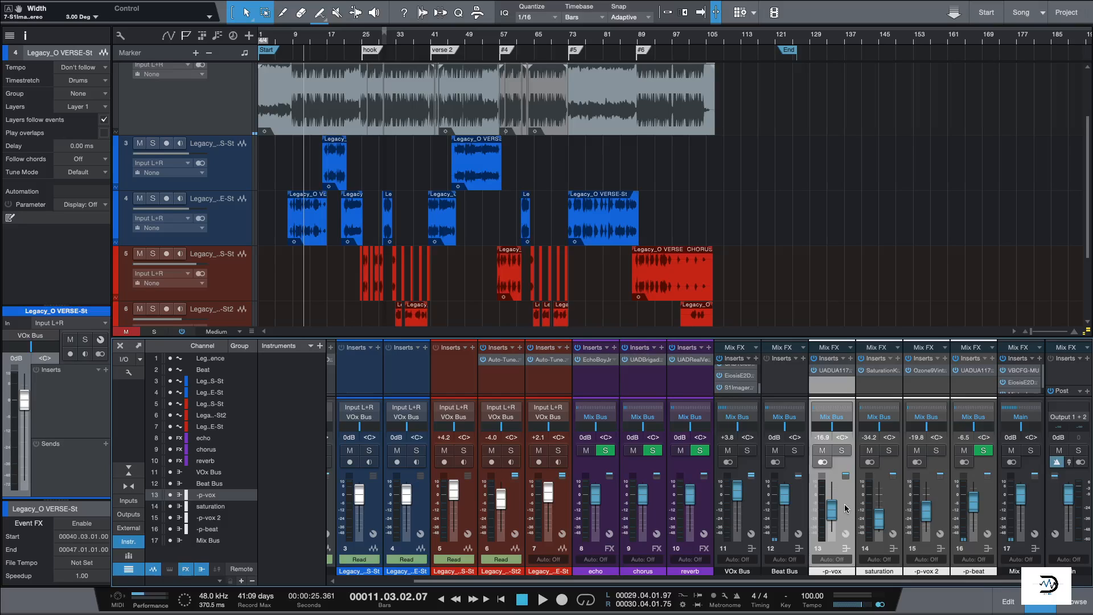
# - Solo the VOx Bus during playback, and unmute the -p-vox channel to hear it alongside the vocals
pyautogui.click(748, 451)
pyautogui.click(748, 451)
pyautogui.press('space')
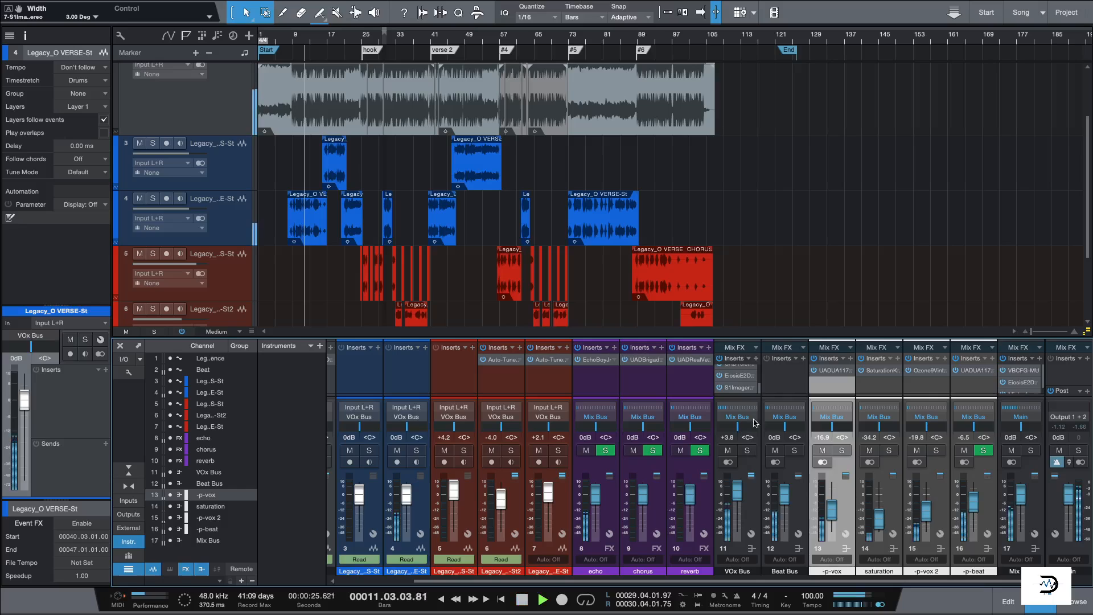
pyautogui.click(748, 450)
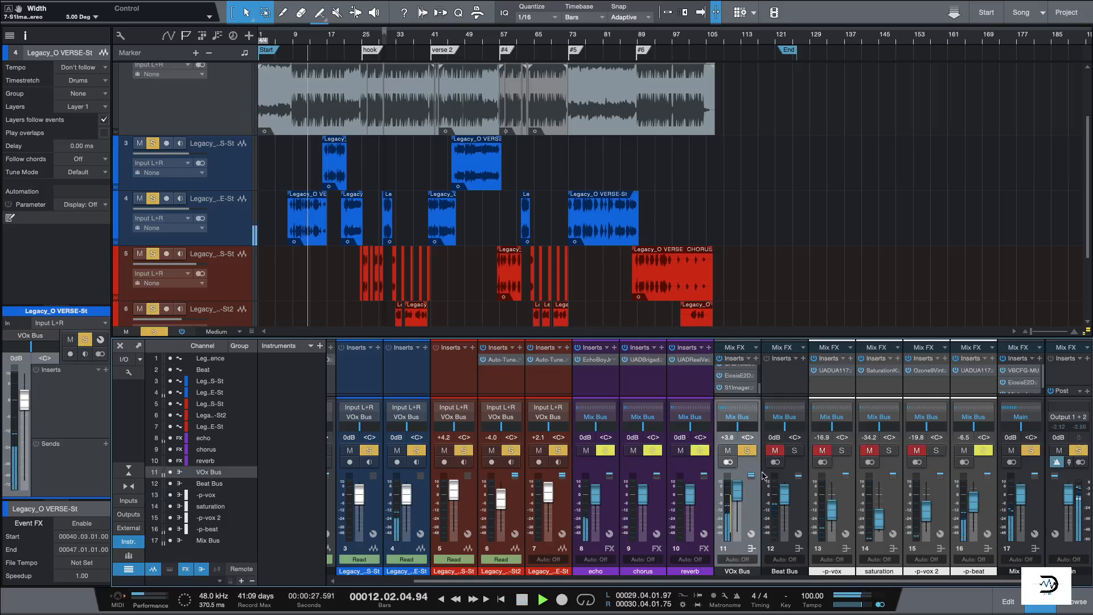
pyautogui.press('space')
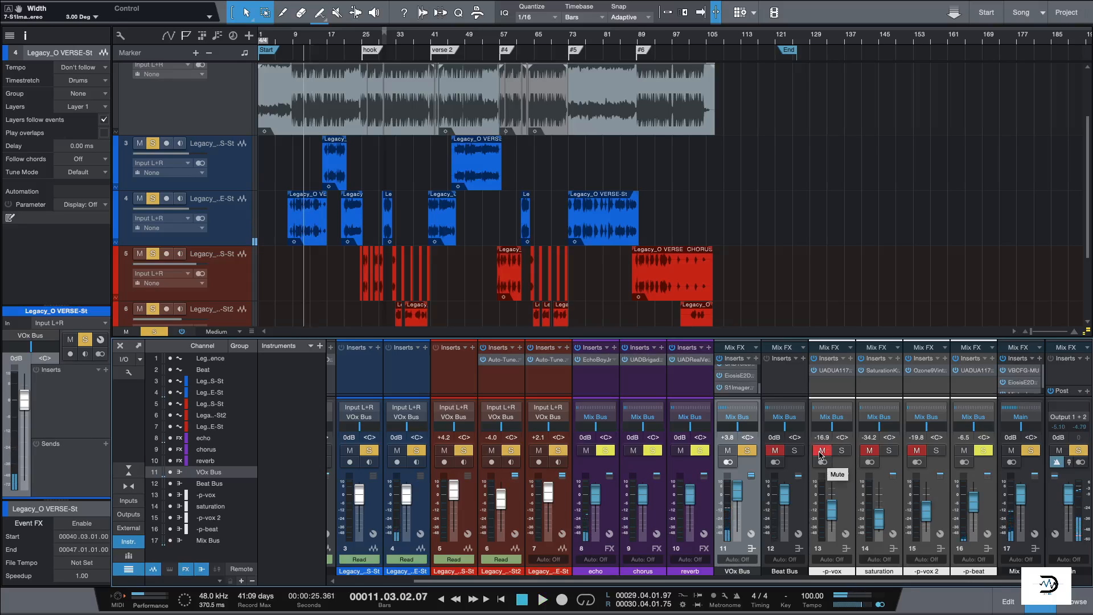
pyautogui.click(820, 451)
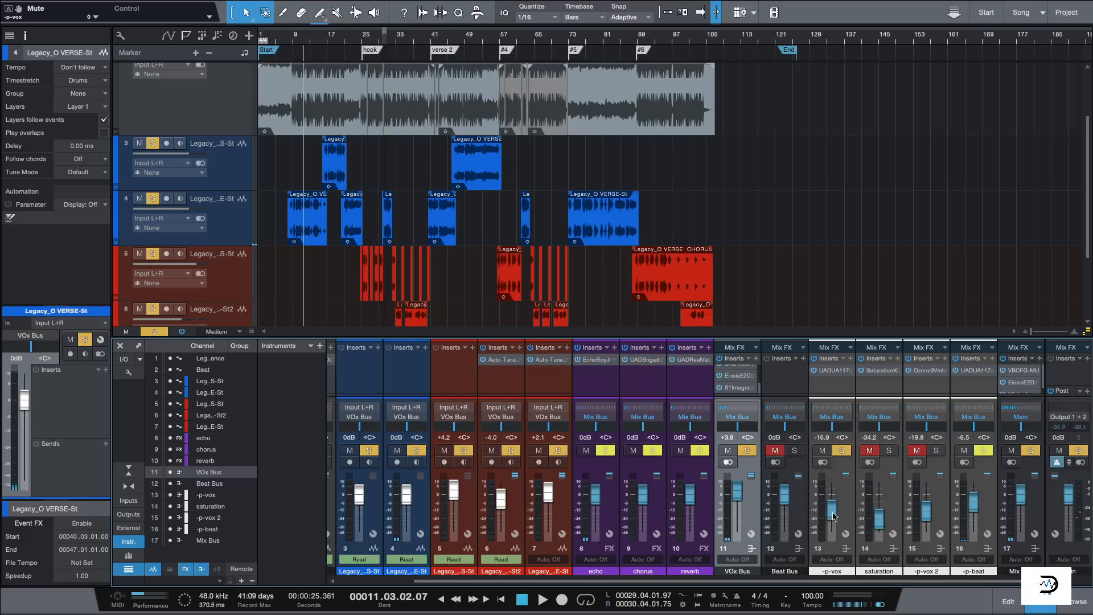
pyautogui.click(841, 504)
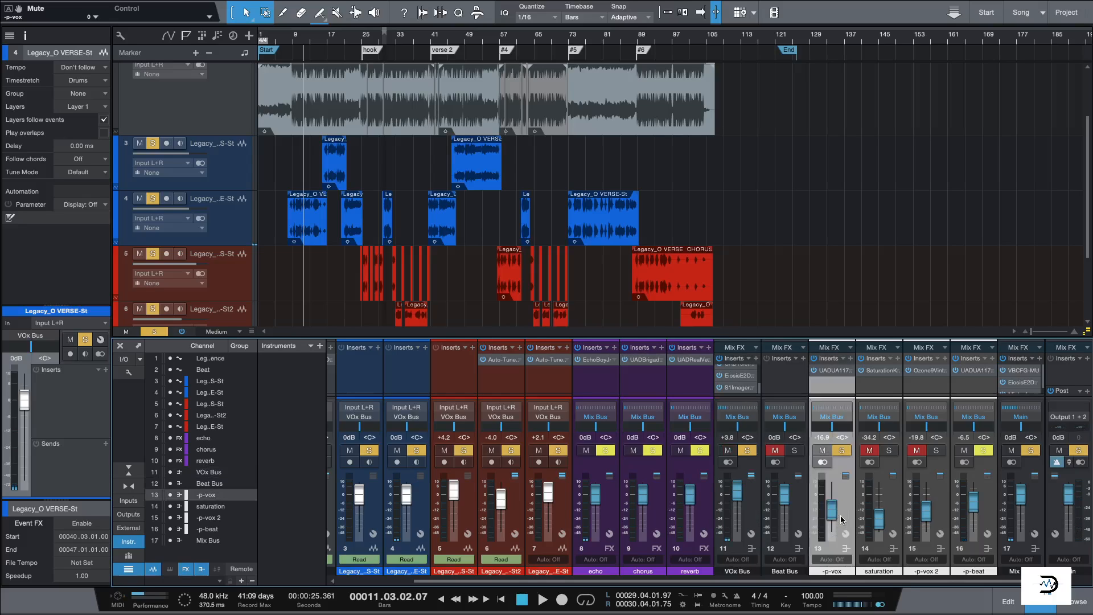
pyautogui.press('space')
# - Enlarge the console and resize its insert and send sections so the VOx Bus inserts and the -p-vox send are visible
pyautogui.moveTo(835, 397)
pyautogui.mouseDown()
pyautogui.moveTo(836, 371)
pyautogui.moveTo(834, 409)
pyautogui.moveTo(830, 391)
pyautogui.mouseUp()
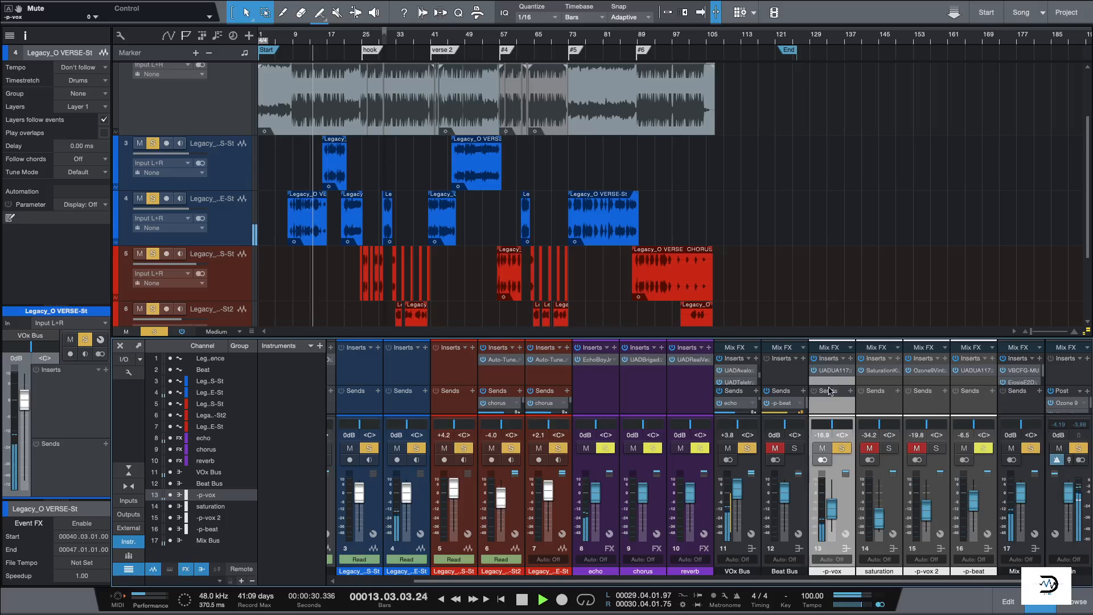
pyautogui.click(129, 470)
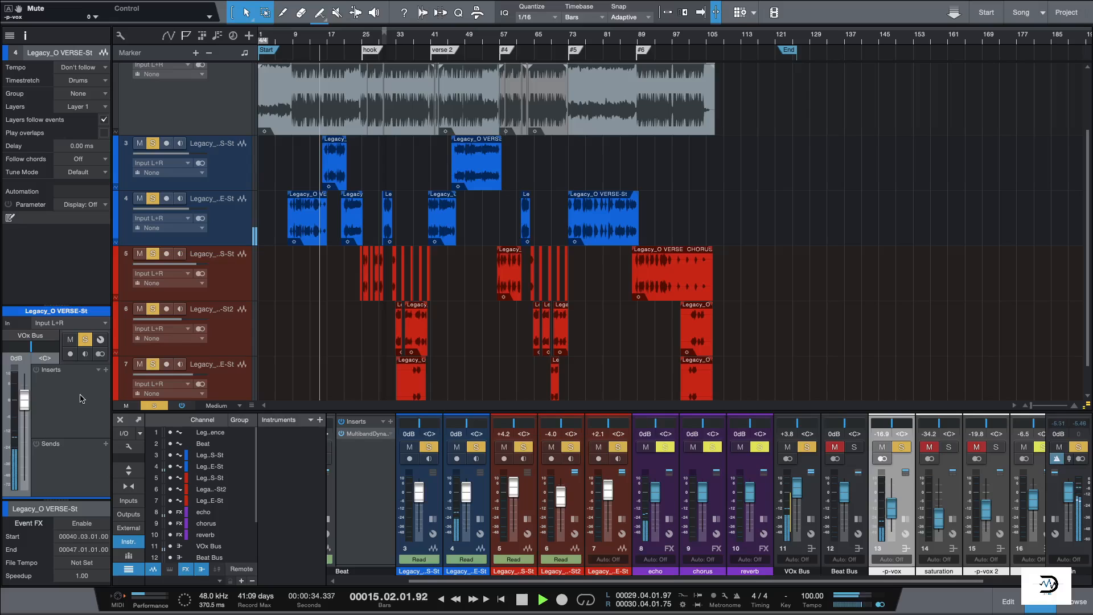
pyautogui.click(129, 470)
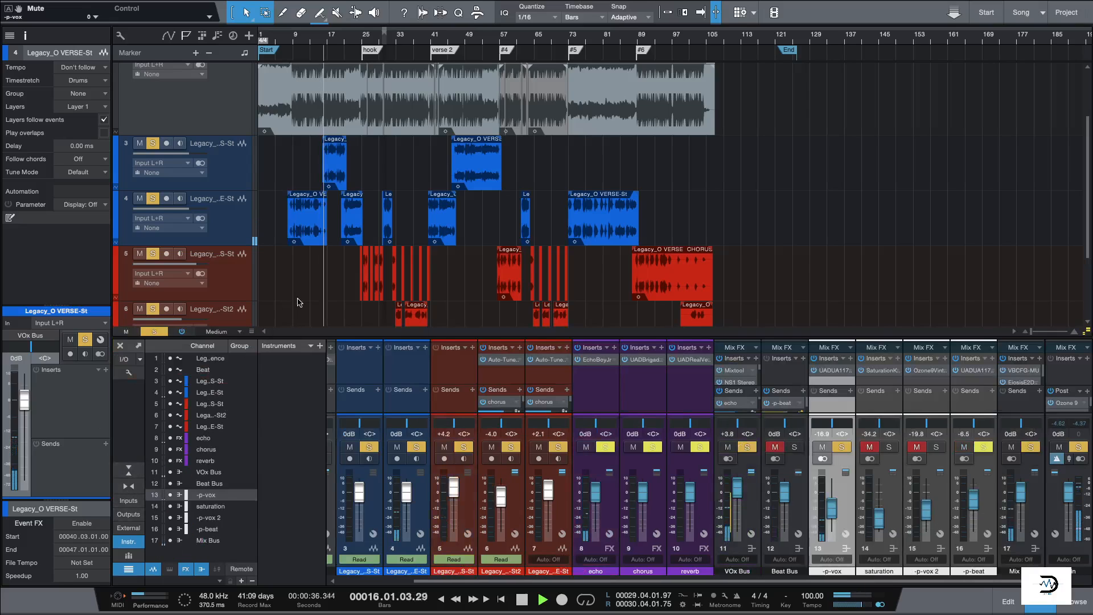
pyautogui.moveTo(305, 290); pyautogui.dragTo(308, 239)
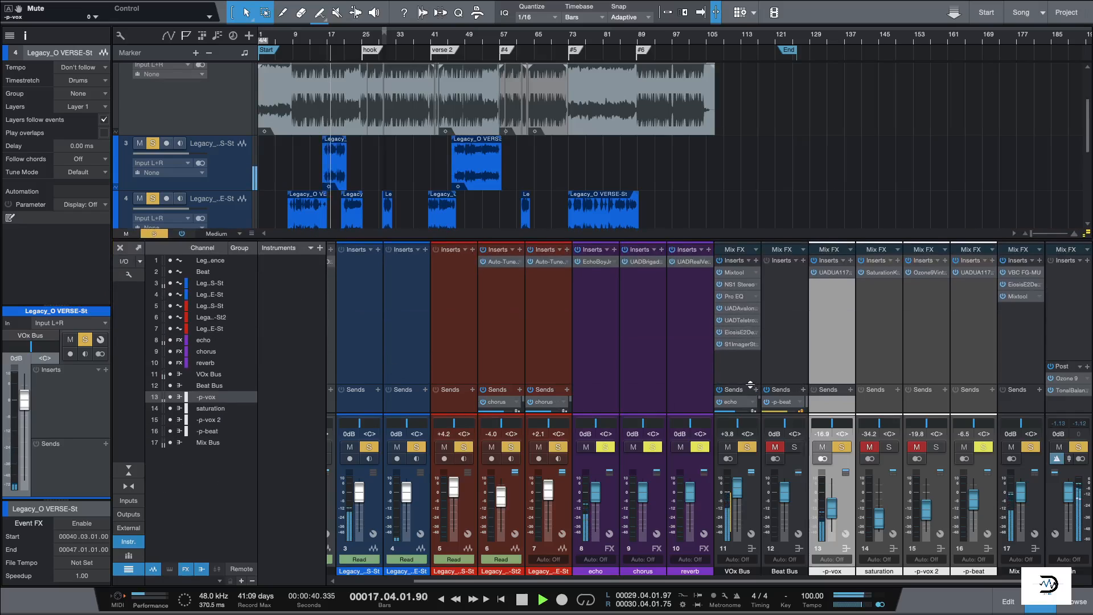
pyautogui.moveTo(750, 385); pyautogui.dragTo(751, 349)
# - Audition the -p-vox fader at different levels against the soloed vocals and leave it at -17.9 dB
pyautogui.press('space')
pyautogui.moveTo(833, 512); pyautogui.dragTo(835, 493)
pyautogui.press('space')
pyautogui.moveTo(831, 535); pyautogui.dragTo(832, 499)
# - Open the -p-vox channel's UAD UA 1176LN Legacy insert and set its input to -20.16 dB during playback
pyautogui.doubleClick(830, 274)
pyautogui.press('space')
pyautogui.moveTo(568, 192); pyautogui.dragTo(567, 191)
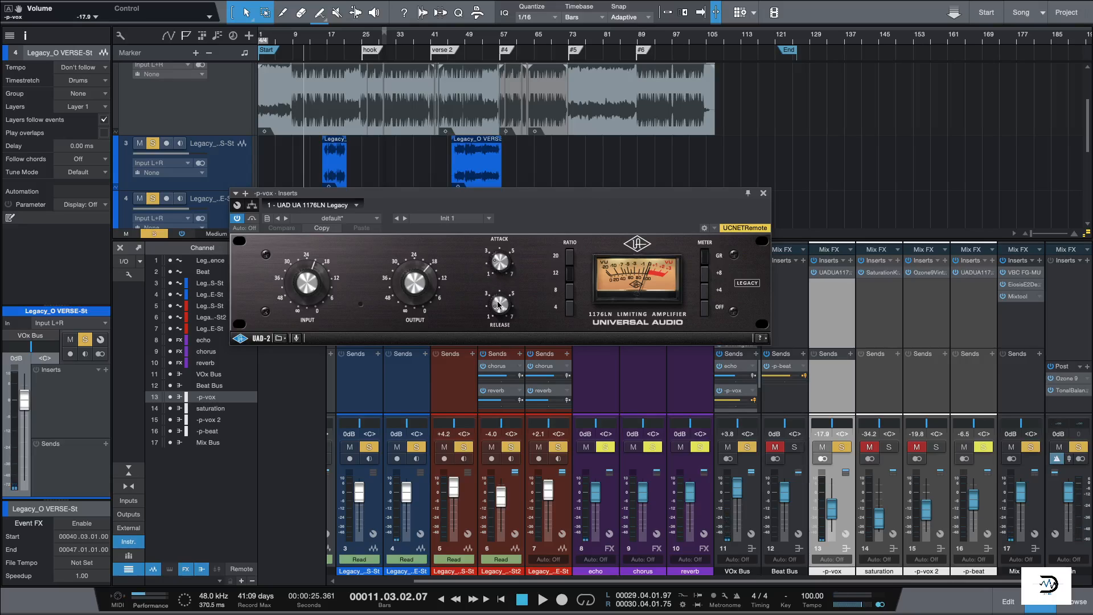
pyautogui.press('space')
pyautogui.moveTo(312, 288); pyautogui.dragTo(308, 286)
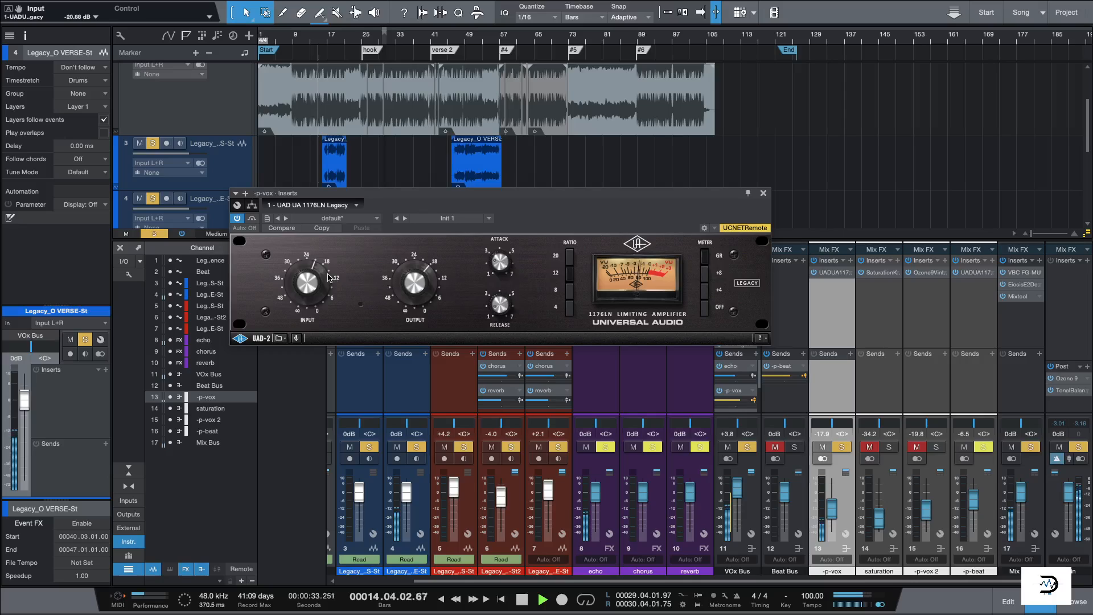
pyautogui.press('space')
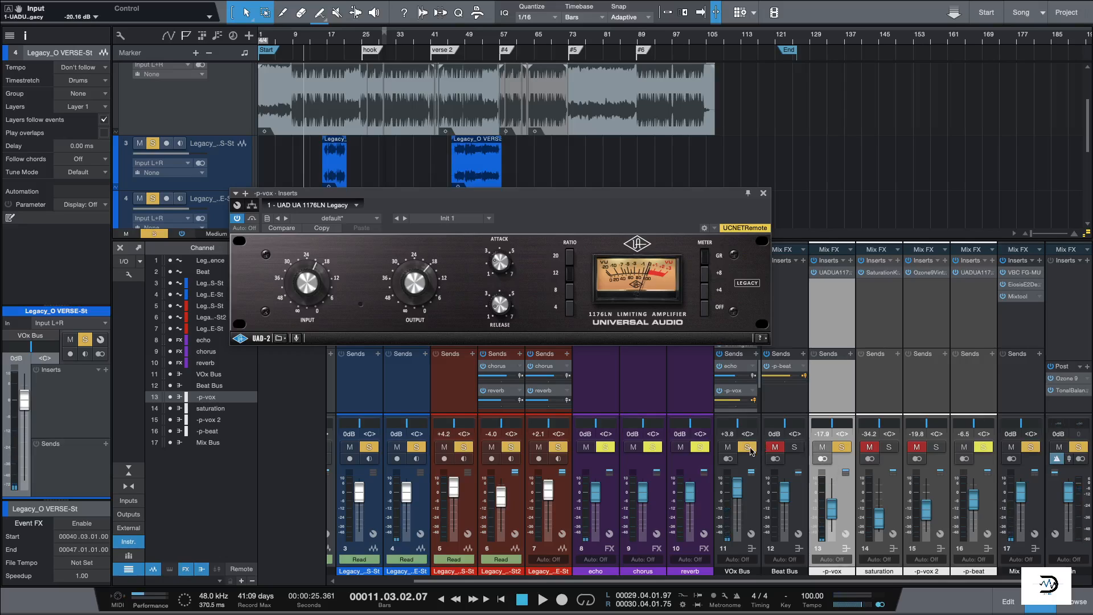
# - Clear the solo and compare the 1176LN off and on in the full mix
pyautogui.click(842, 448)
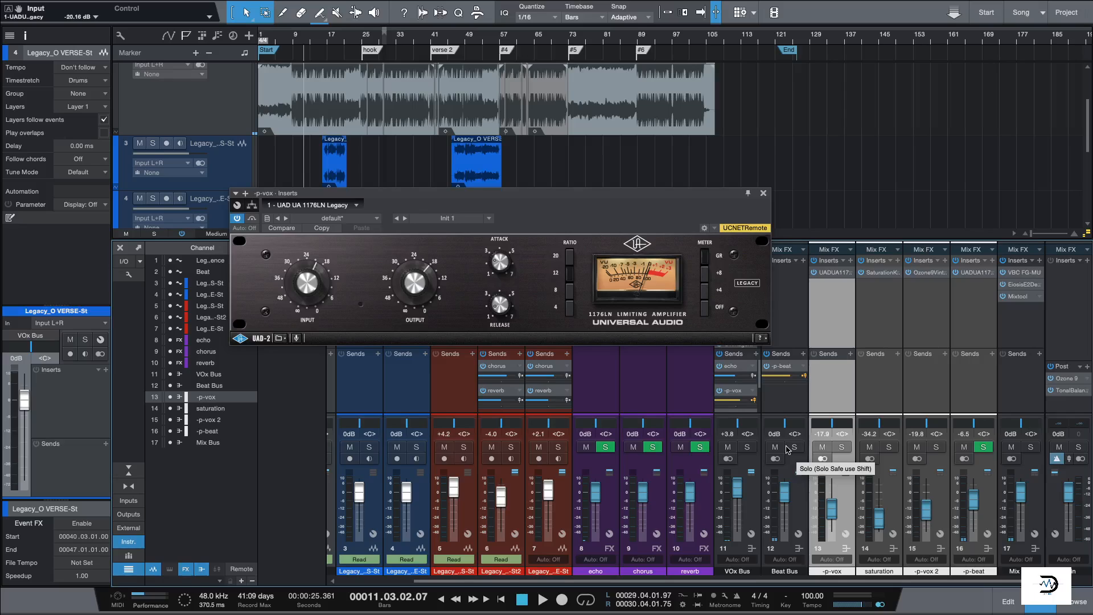
pyautogui.press('space')
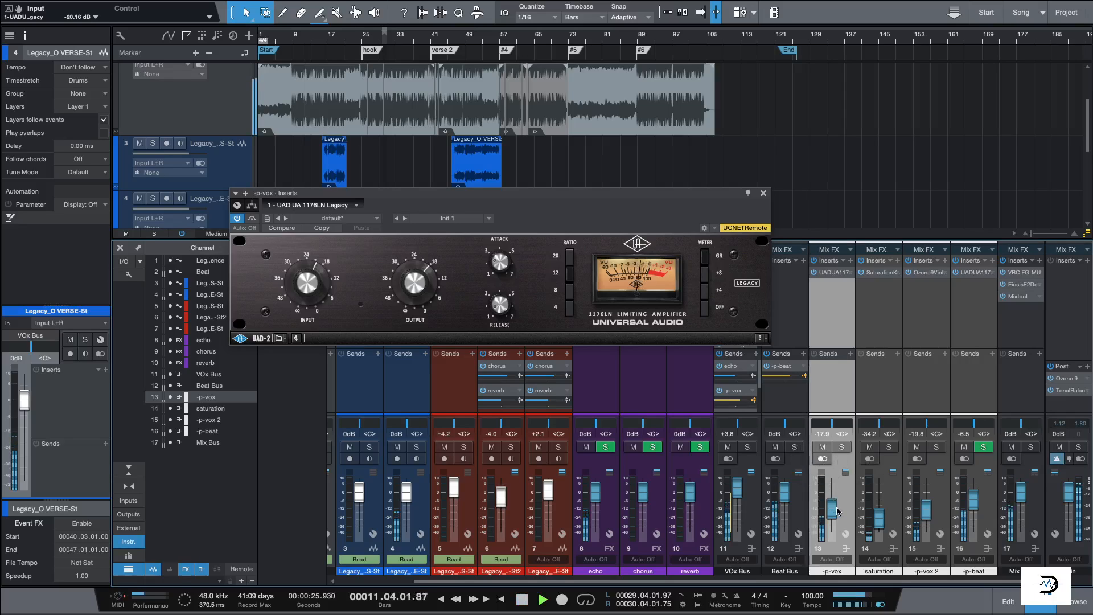
pyautogui.click(238, 219)
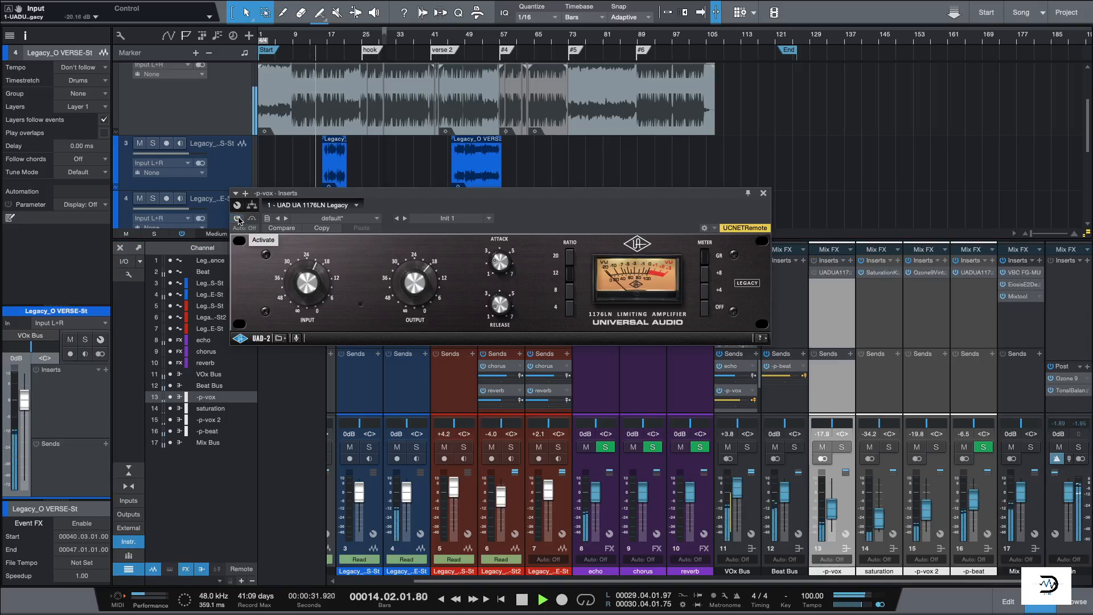
pyautogui.click(239, 220)
# - Audition the -p-vox fader at -12.1 dB up to and into the hook, close the 1176LN and set the fader to -16.9 dB
pyautogui.moveTo(832, 510); pyautogui.dragTo(831, 515)
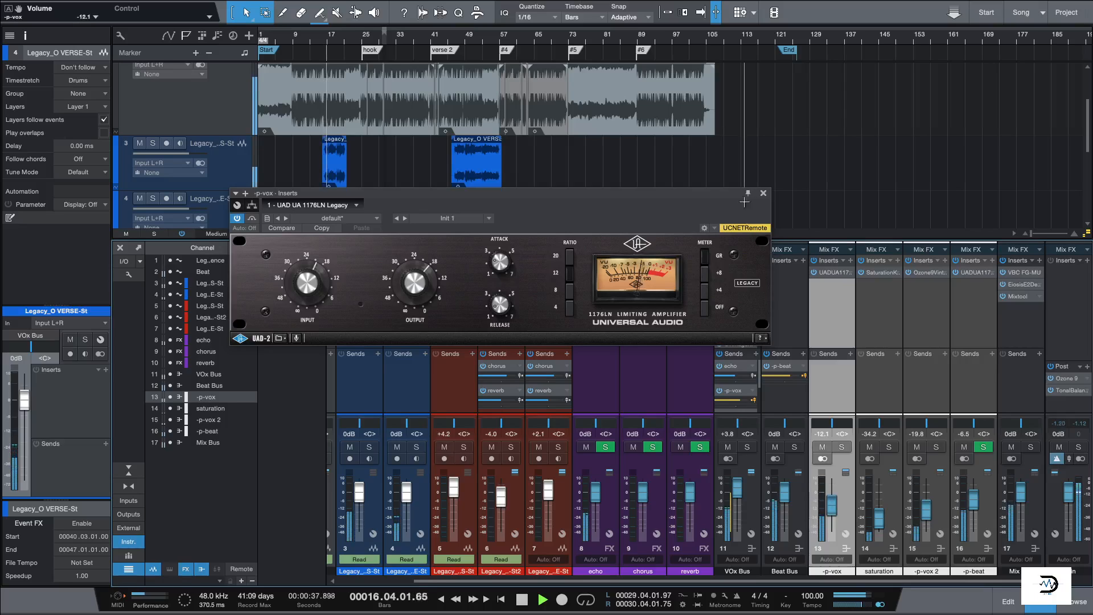
pyautogui.click(345, 40)
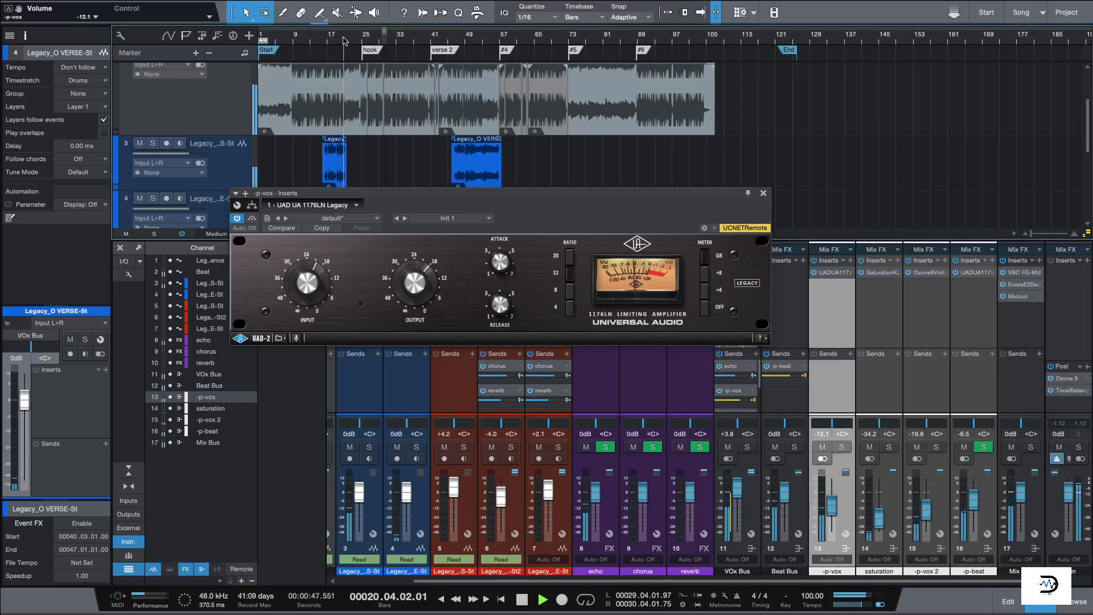
pyautogui.click(363, 40)
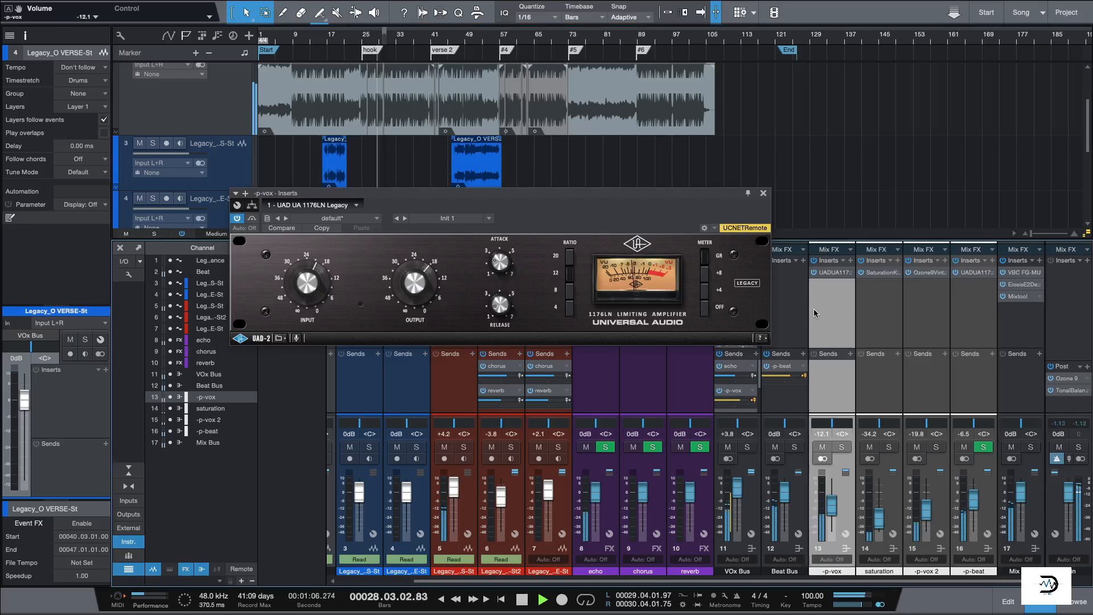
pyautogui.click(763, 193)
pyautogui.press('space')
pyautogui.moveTo(832, 504); pyautogui.dragTo(831, 514)
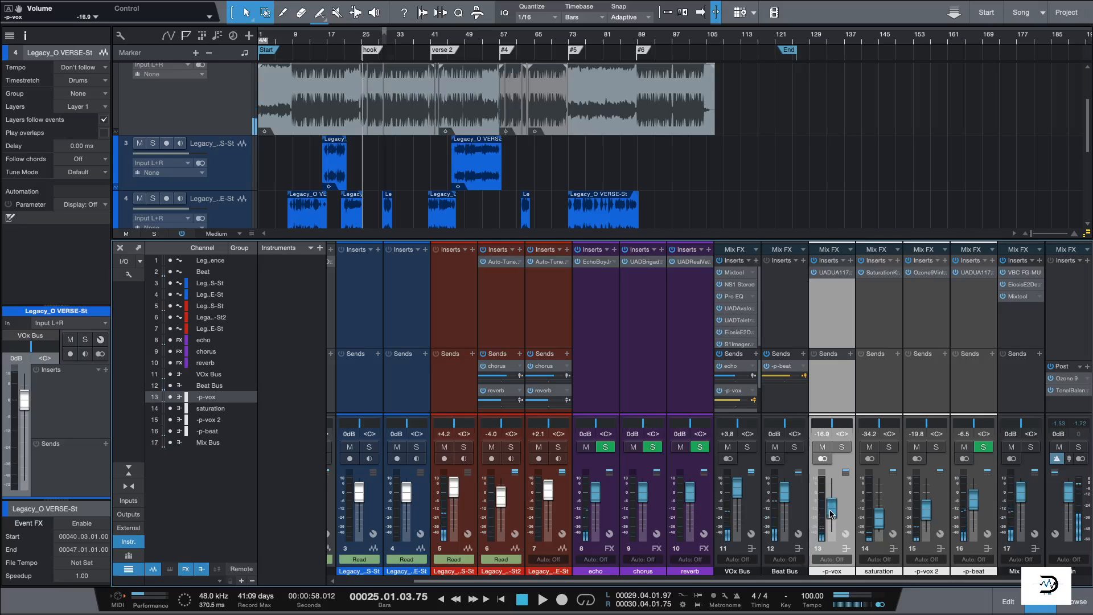
# - Solo the VOx Bus and the saturation channel, raise the saturation fader to -0.1 dB during playback and audition it with the VOx Bus muted
pyautogui.click(892, 508)
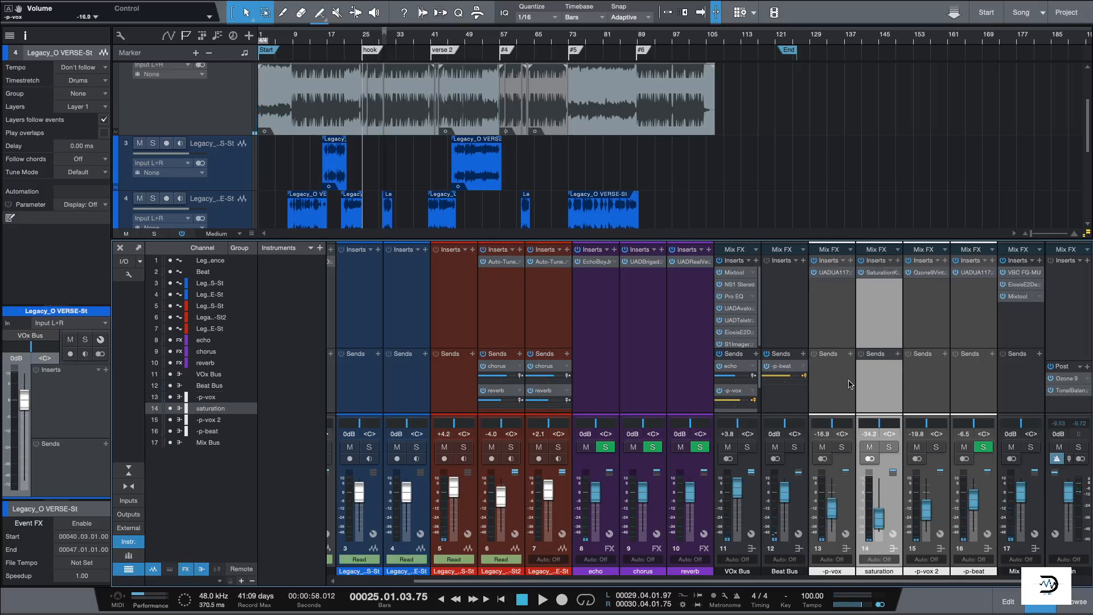
pyautogui.click(747, 447)
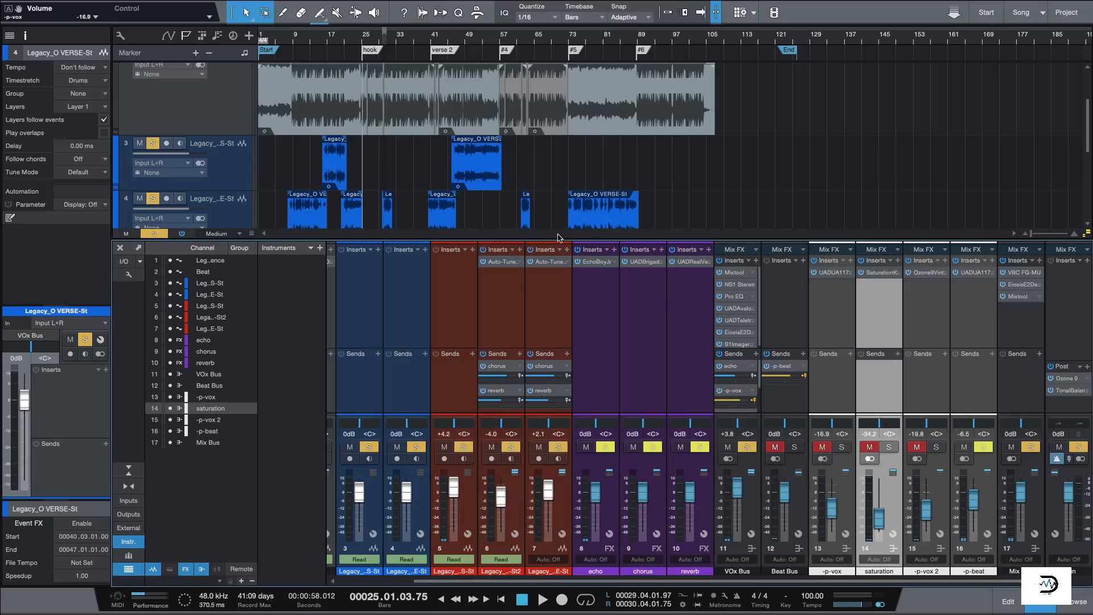
pyautogui.press('space')
pyautogui.click(871, 449)
pyautogui.moveTo(879, 518); pyautogui.dragTo(881, 488)
pyautogui.moveTo(880, 486); pyautogui.dragTo(880, 502)
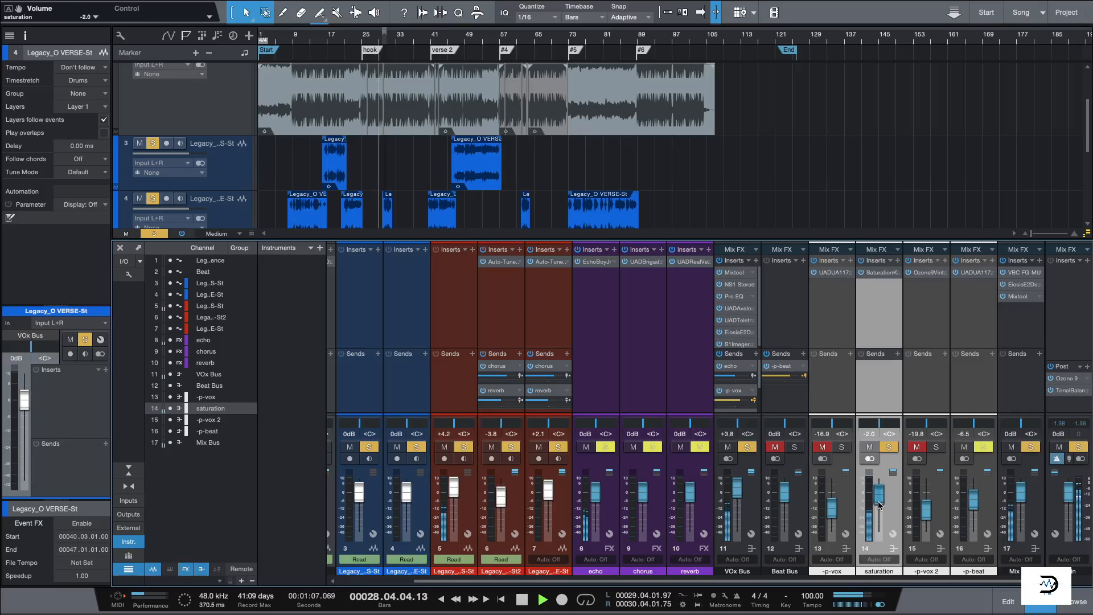
pyautogui.click(728, 447)
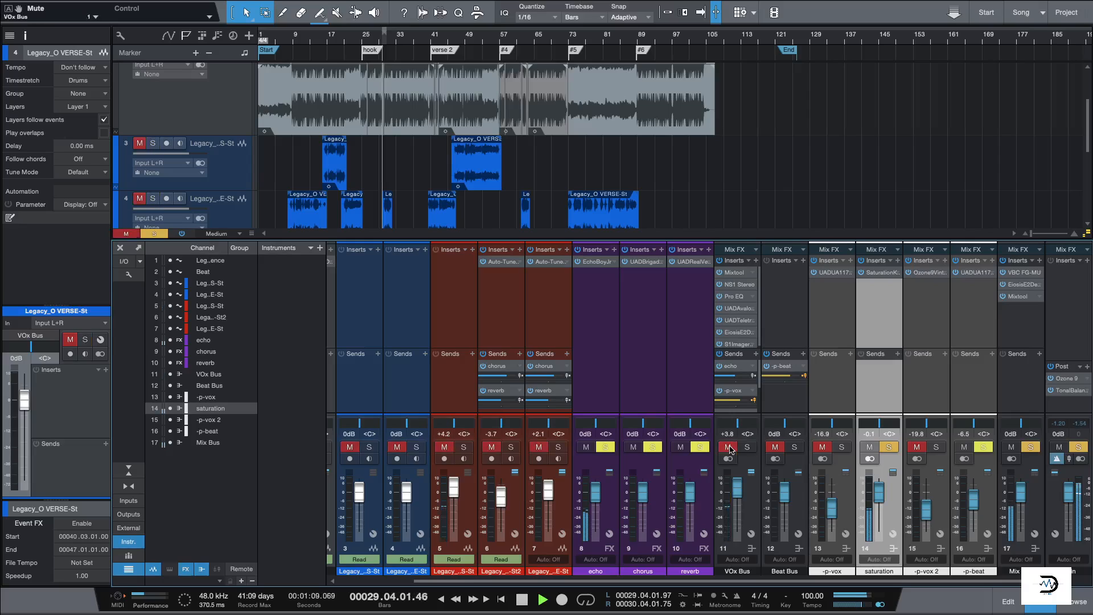
pyautogui.click(729, 448)
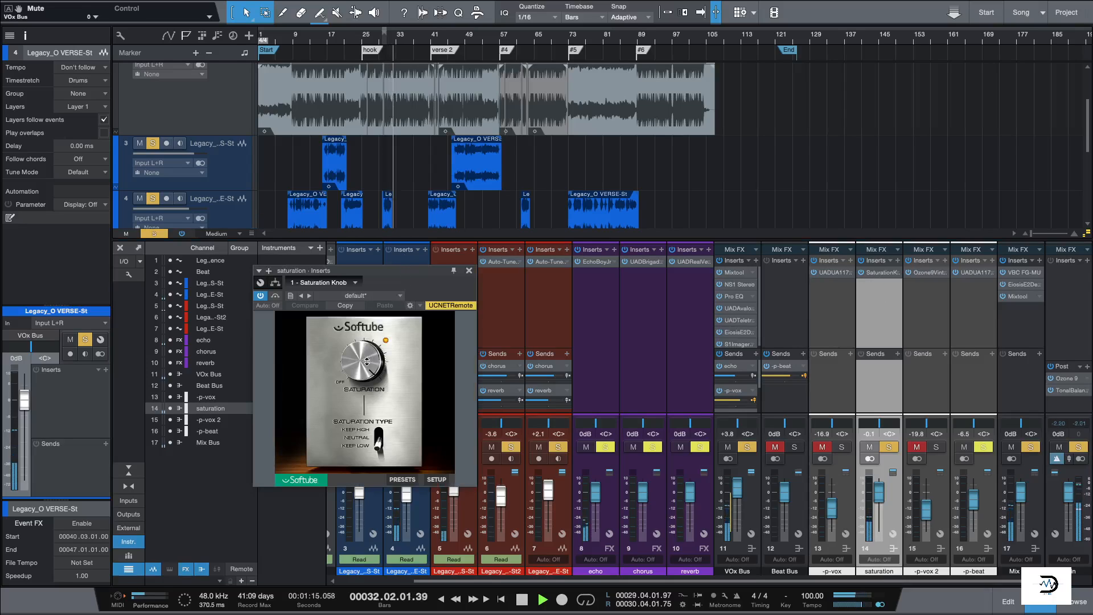
# - Stop playback, examine the saturation channel's Softube Saturation Knob insert and close it
pyautogui.press('space')
pyautogui.moveTo(393, 281); pyautogui.dragTo(571, 252)
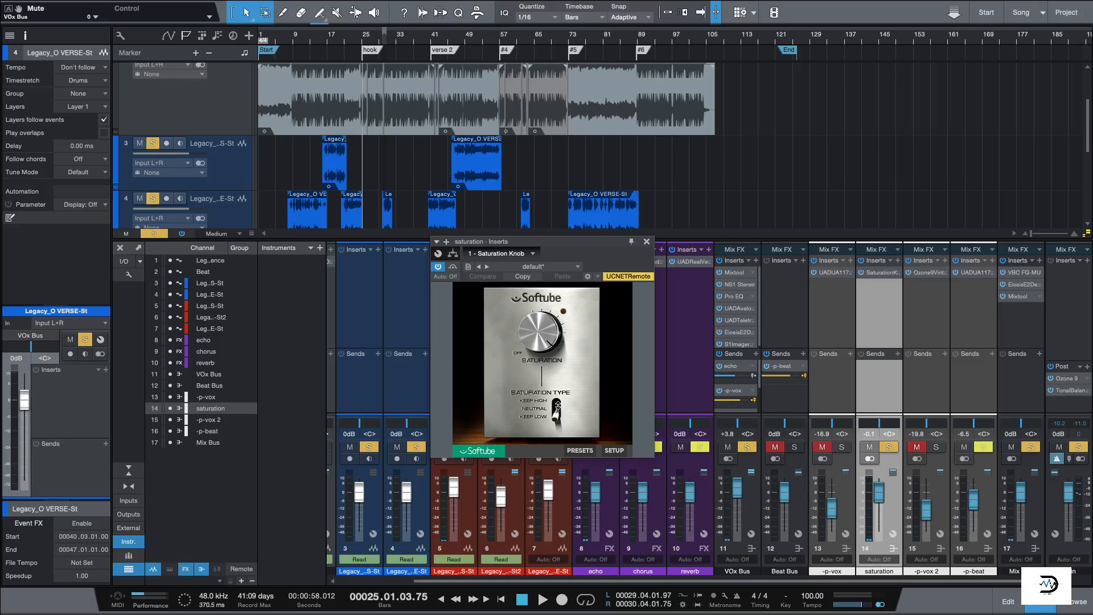
pyautogui.click(646, 243)
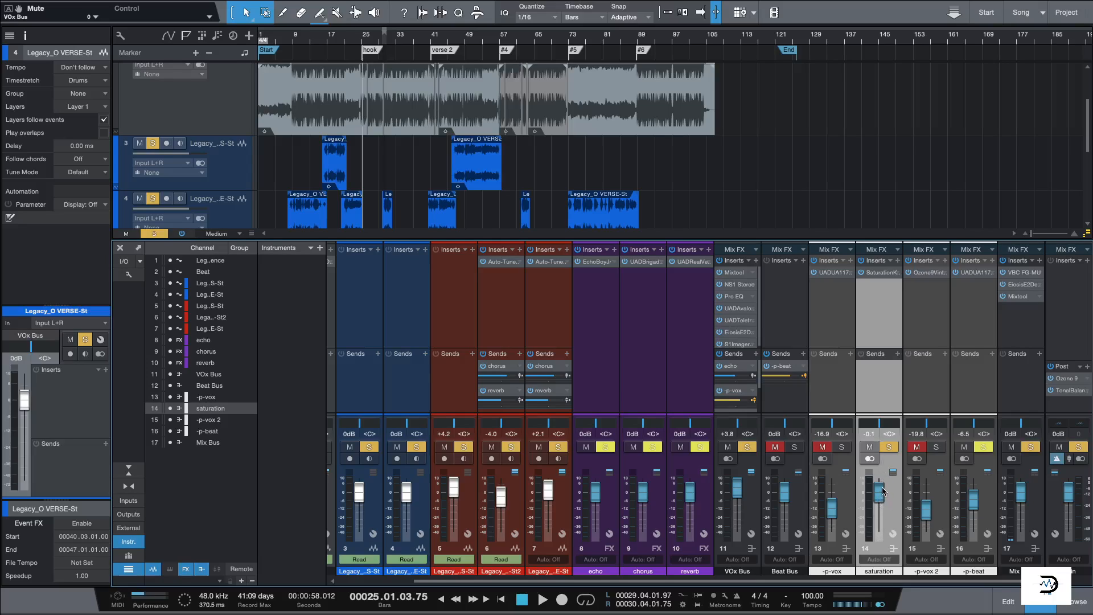
# - Clear the solo and set the saturation fader to -24.6 dB while playing the full mix
pyautogui.press('s')
pyautogui.press('space')
pyautogui.moveTo(880, 495)
pyautogui.mouseDown()
pyautogui.moveTo(880, 534)
pyautogui.moveTo(882, 501)
pyautogui.moveTo(880, 518)
pyautogui.mouseUp()
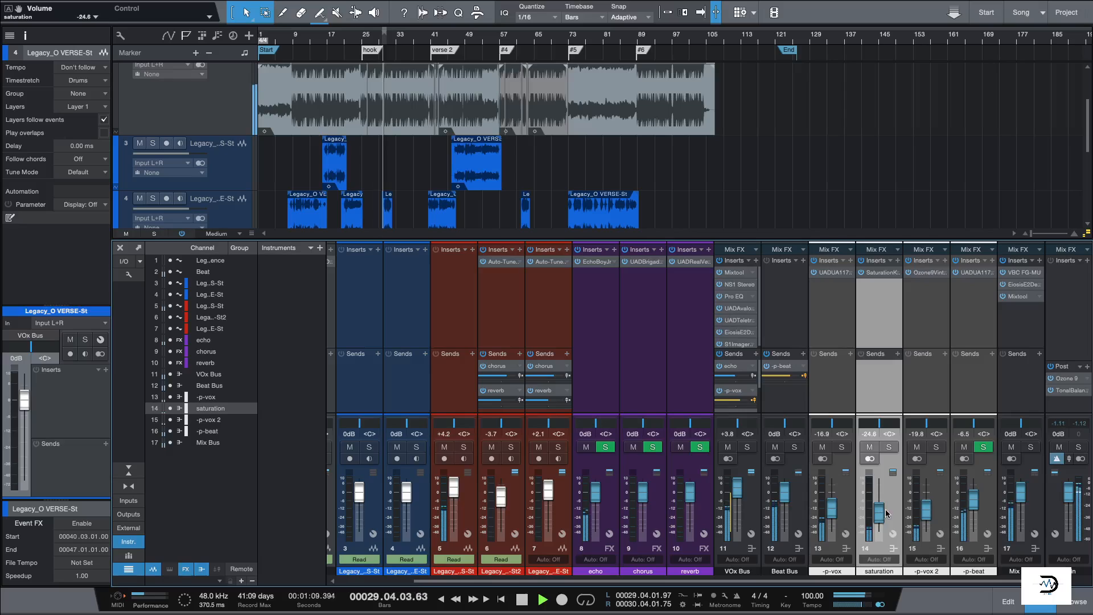
pyautogui.press('space')
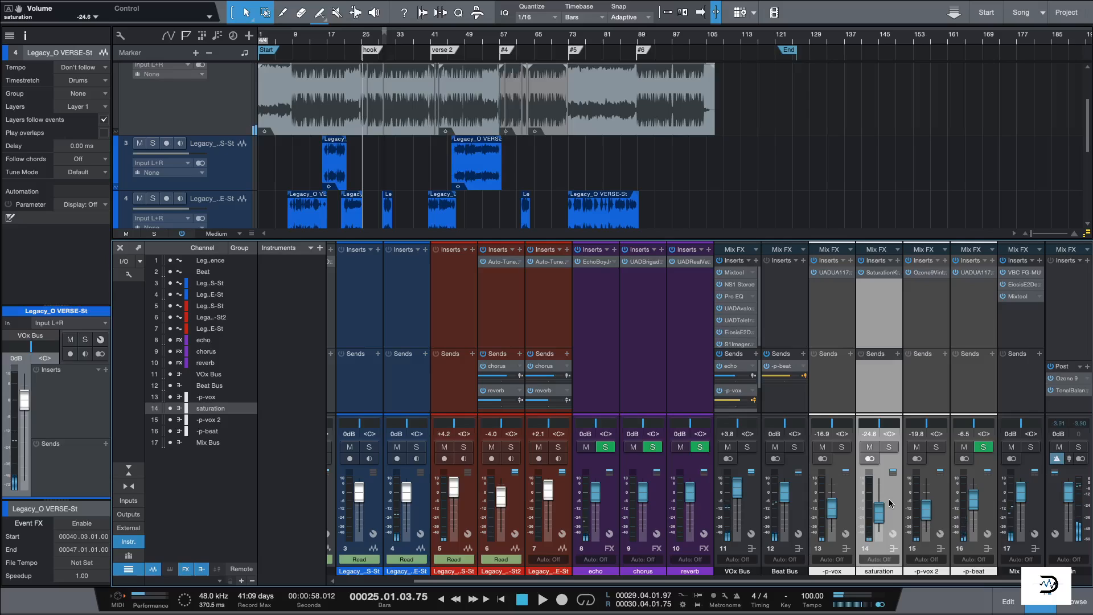
# - Open the -p-vox 2 channel's Ozone 9 Vintage Compressor insert and examine its gain reduction during playback
pyautogui.click(934, 506)
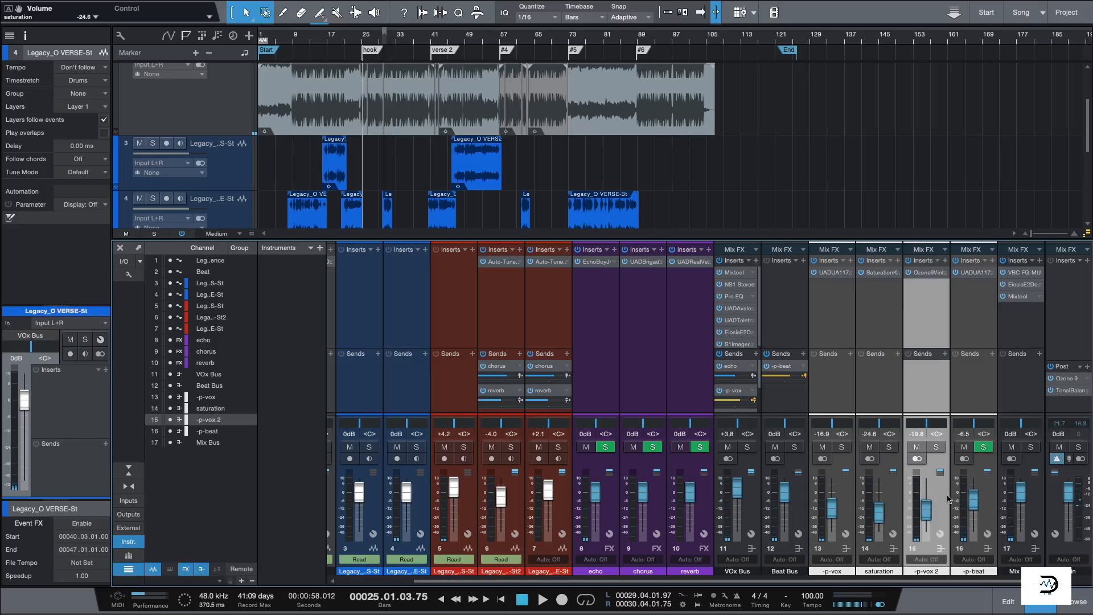
pyautogui.click(927, 272)
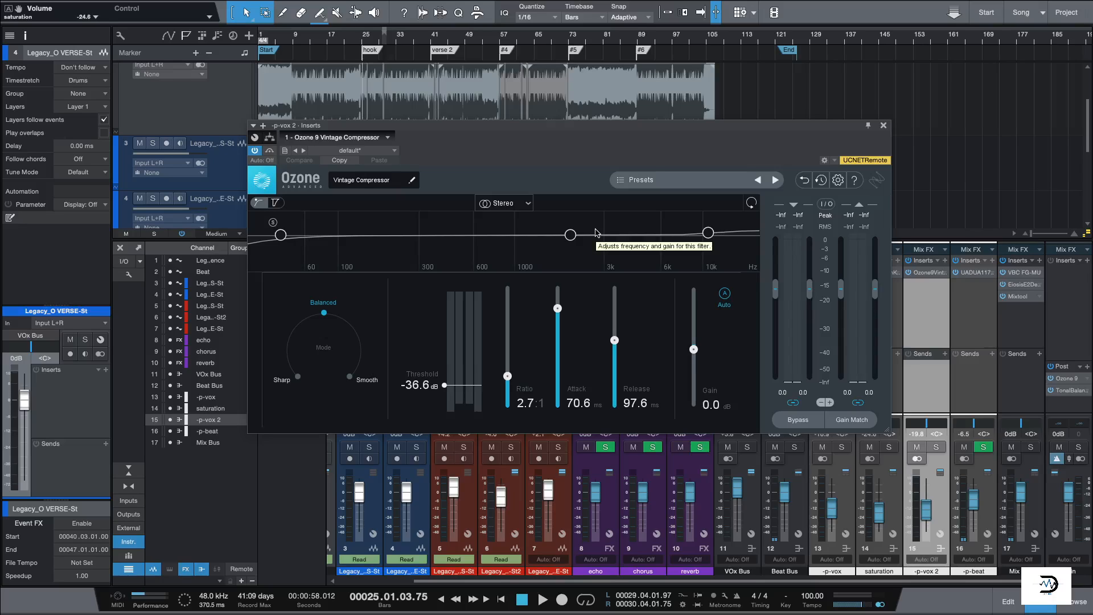
pyautogui.moveTo(575, 130); pyautogui.dragTo(599, 96)
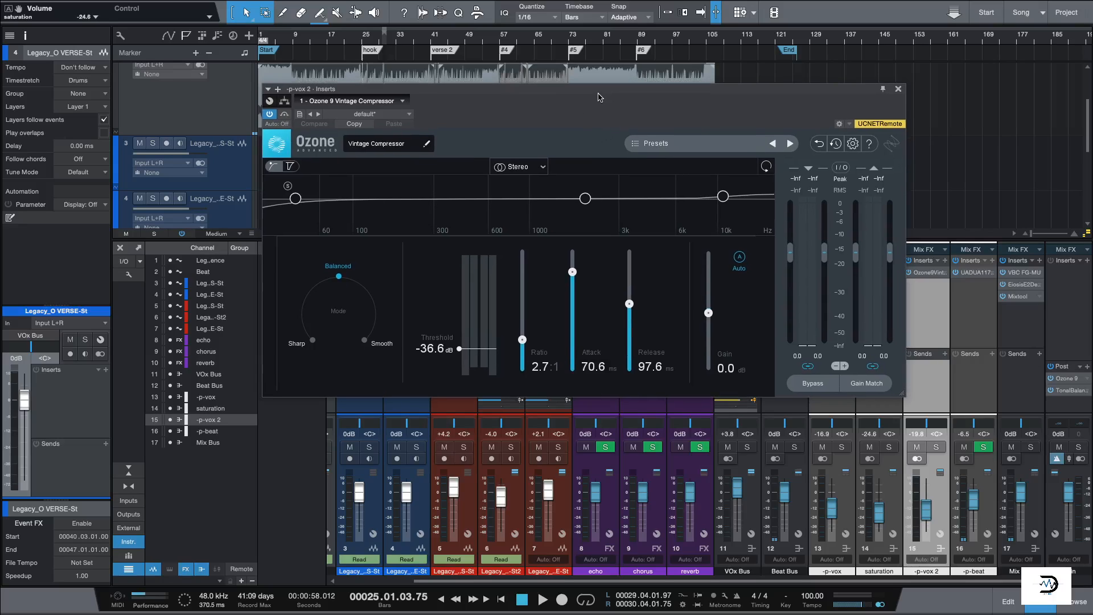
pyautogui.moveTo(596, 104); pyautogui.dragTo(602, 103)
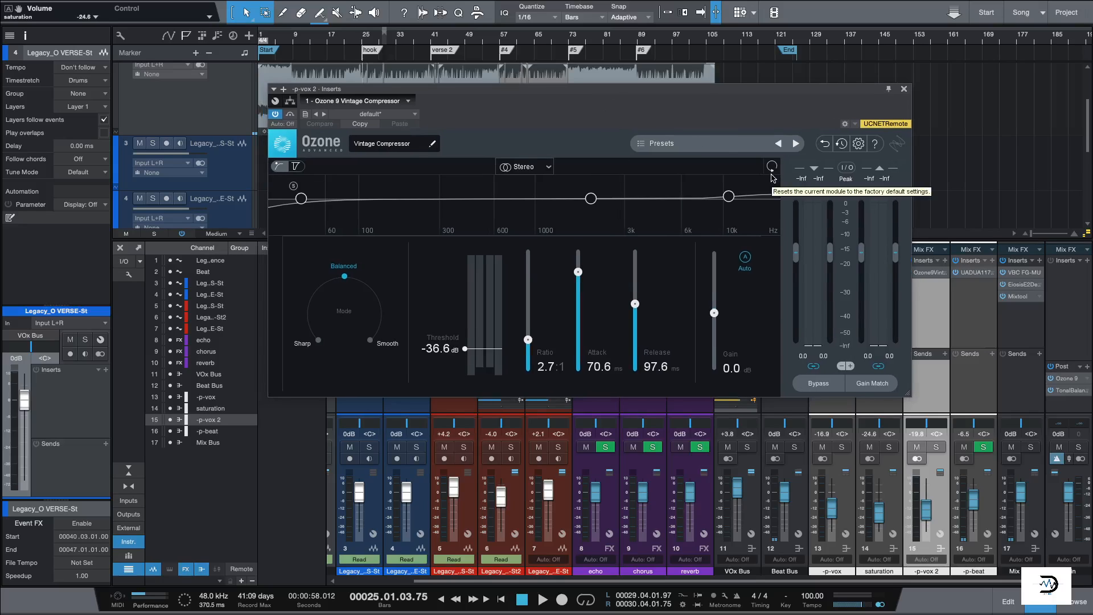
pyautogui.press('space')
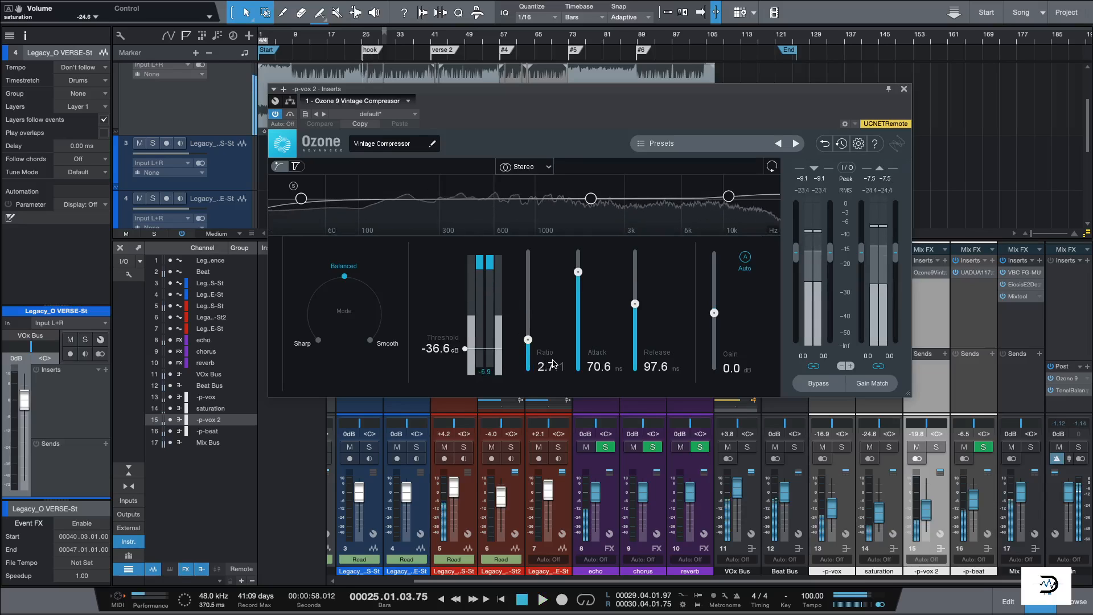
pyautogui.press('space')
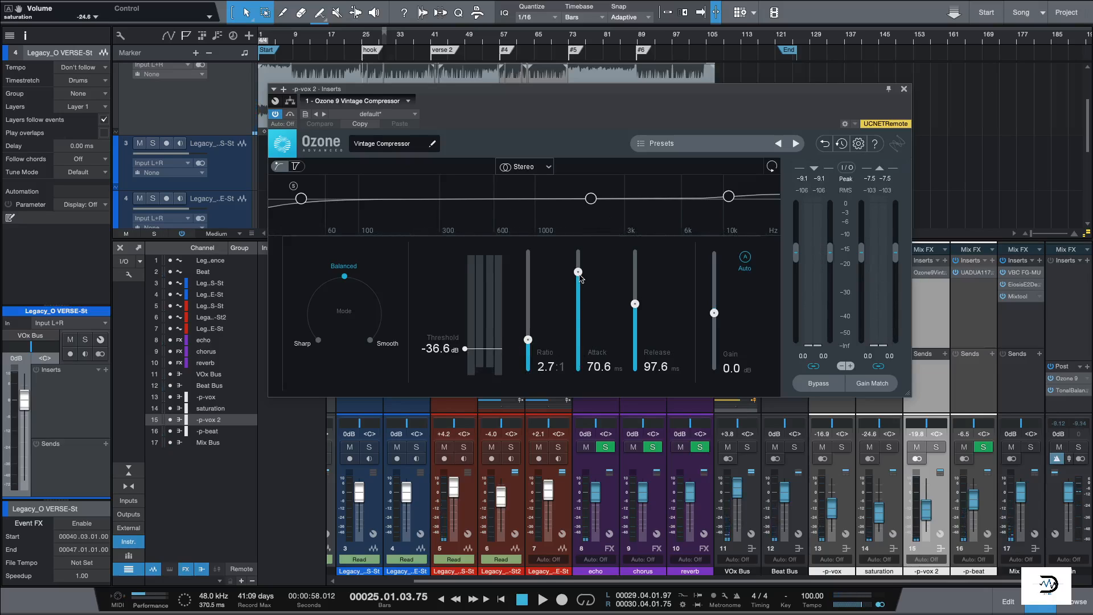
# - Inspect the Vintage Compressor's attack setting and high-frequency filter node, and close the plug-in
pyautogui.moveTo(578, 272)
pyautogui.mouseDown()
pyautogui.moveTo(576, 292)
pyautogui.moveTo(575, 276)
pyautogui.mouseUp()
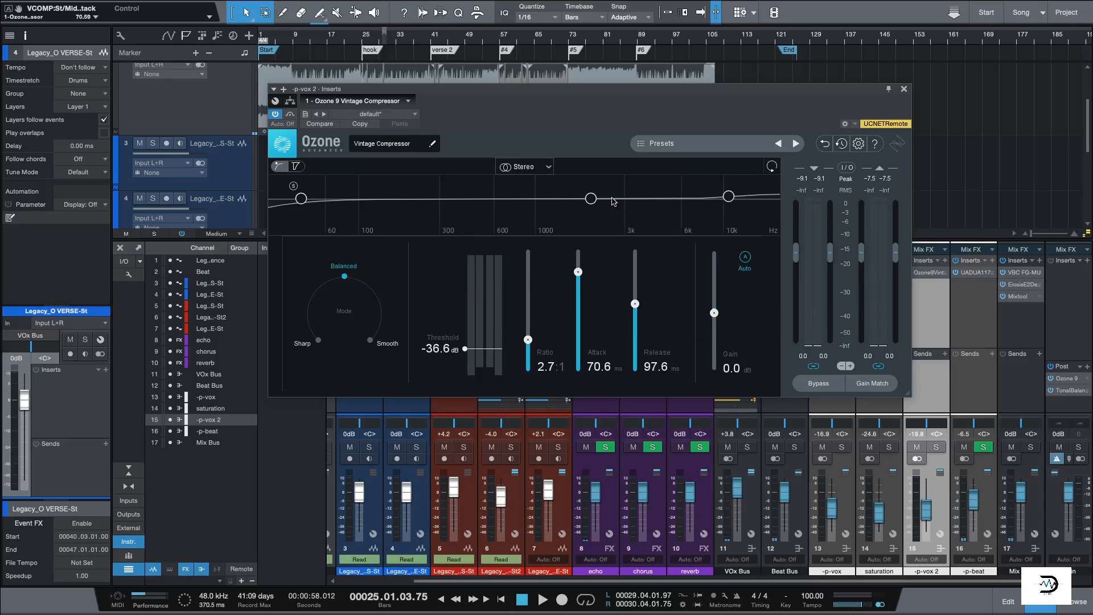
pyautogui.click(729, 197)
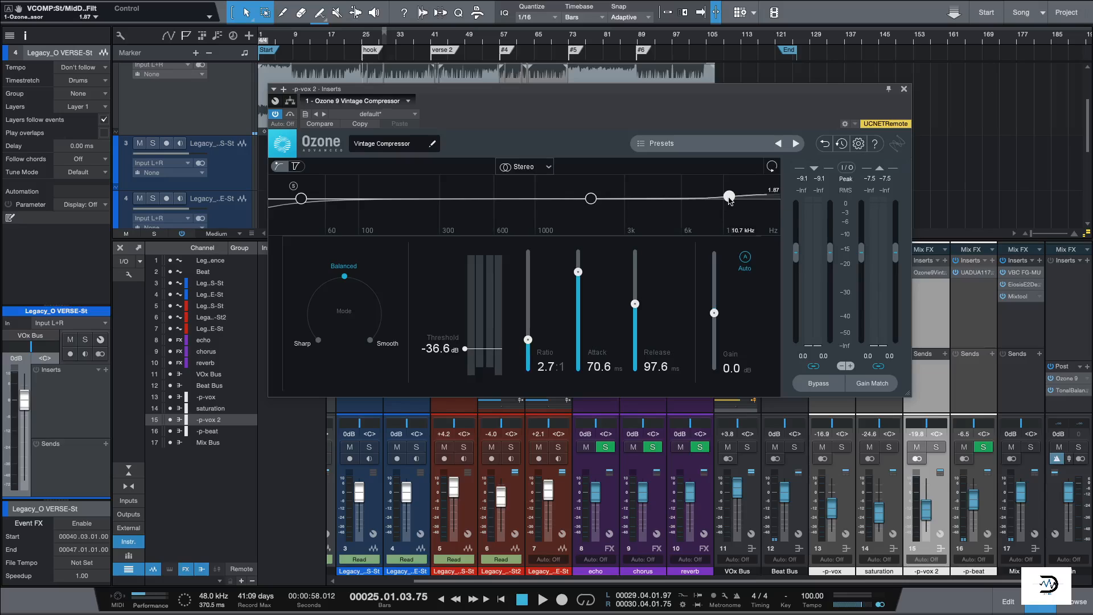
pyautogui.click(904, 90)
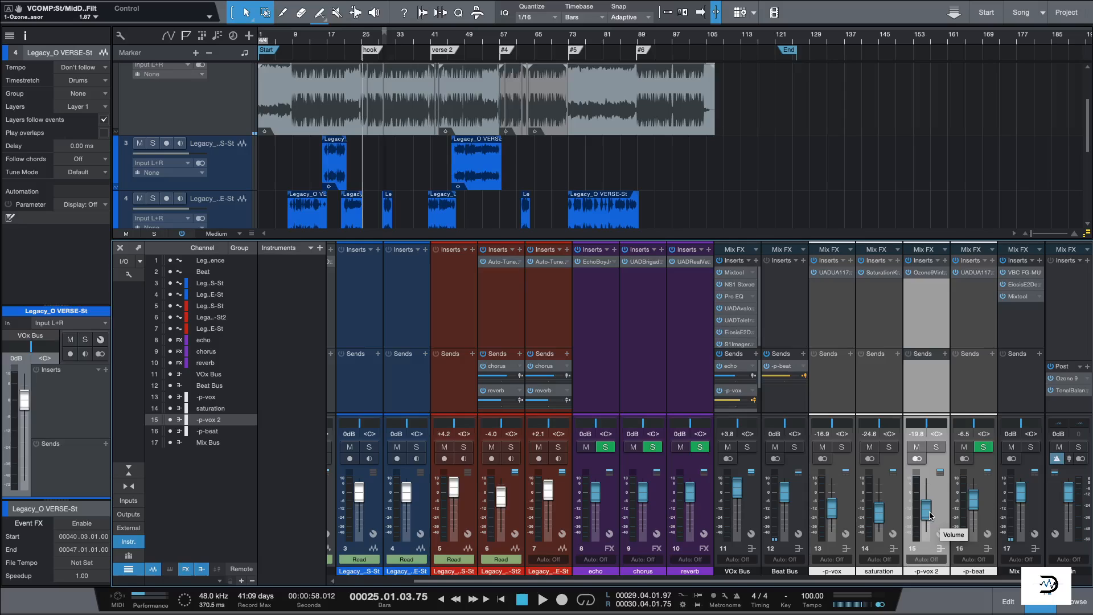
# - Set the -p-vox 2 fader to -21.7 dB while playing the full mix
pyautogui.press('space')
pyautogui.moveTo(930, 515)
pyautogui.mouseDown()
pyautogui.moveTo(932, 493)
pyautogui.moveTo(933, 517)
pyautogui.mouseUp()
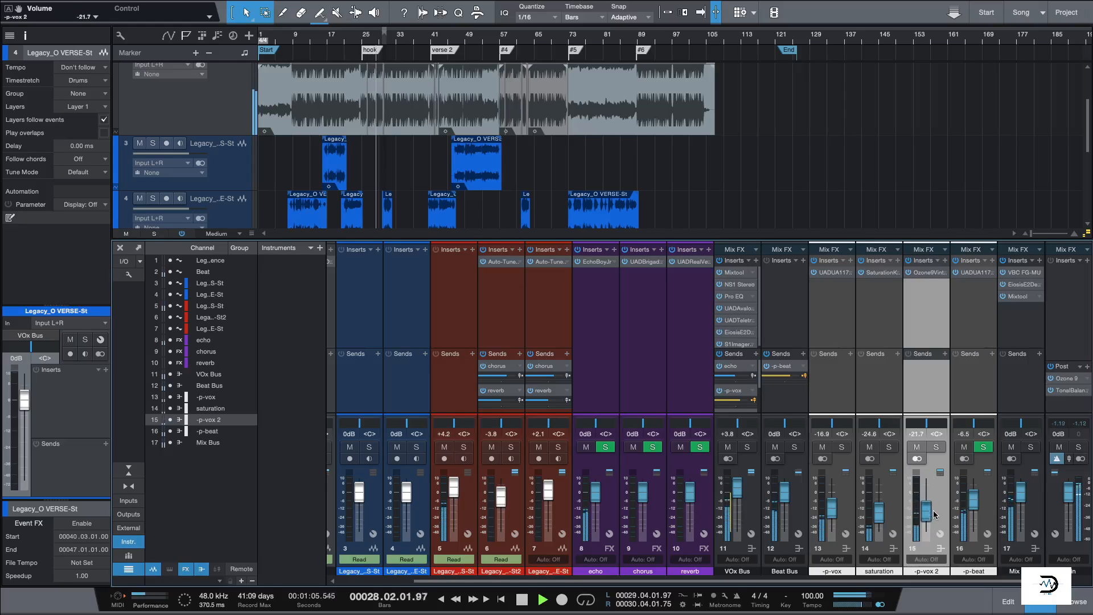
pyautogui.press('space')
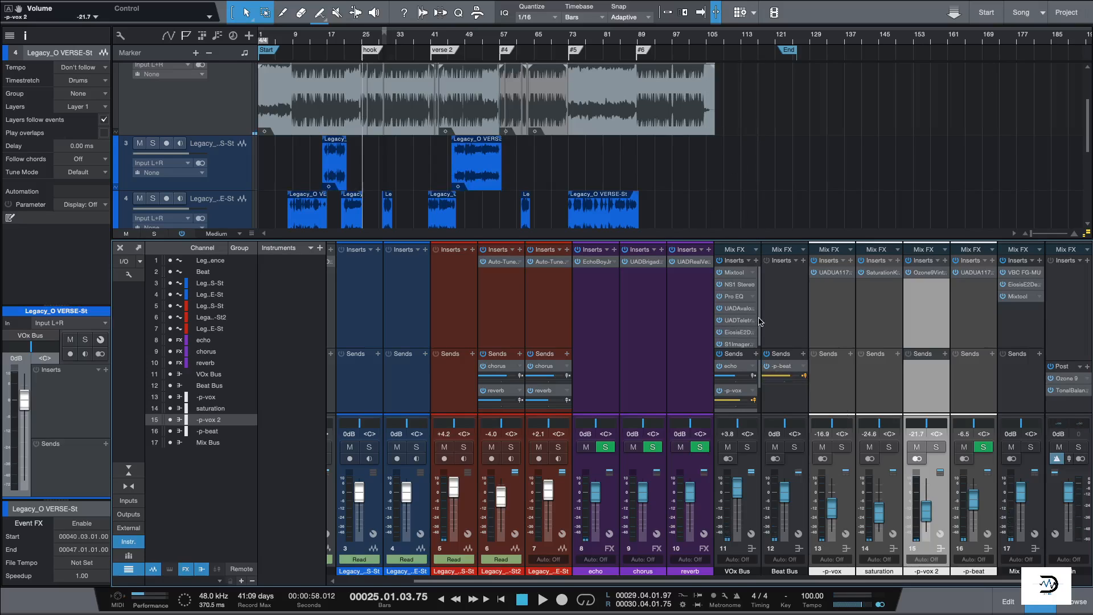
# - Open the EchoBoy Jr. insert of the echo channel from the VOx Bus echo send and uncover the mixer faders
pyautogui.doubleClick(743, 364)
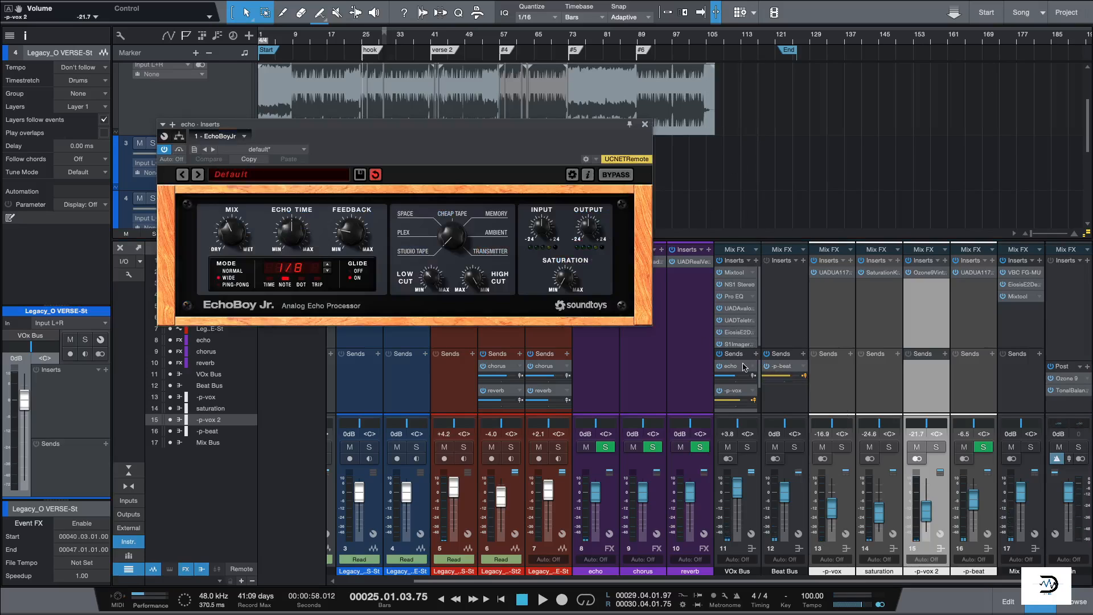
pyautogui.moveTo(413, 126); pyautogui.dragTo(454, 194)
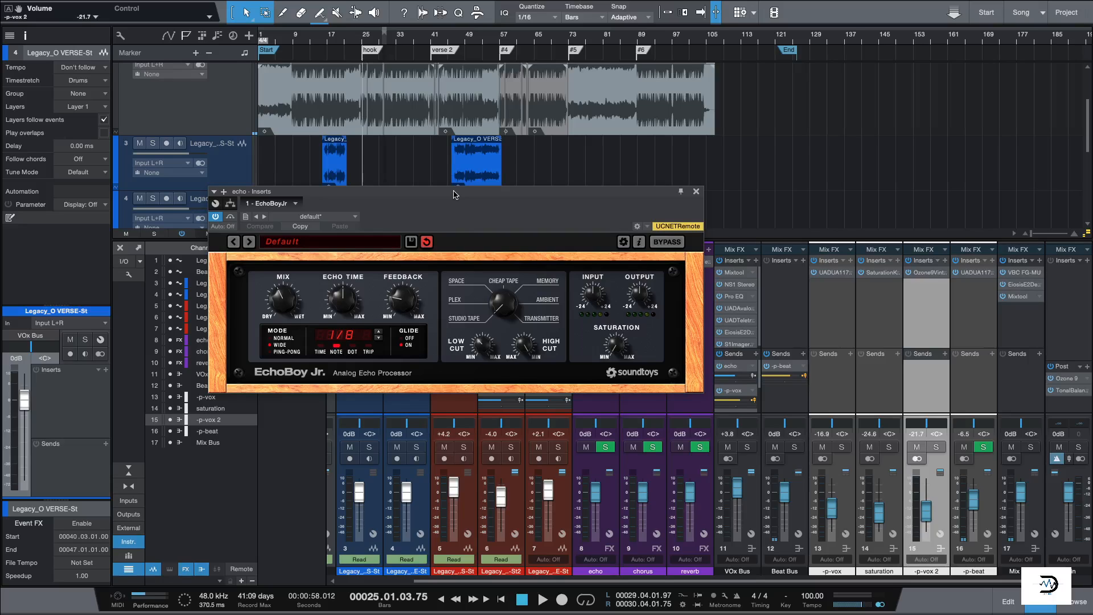
pyautogui.moveTo(455, 193); pyautogui.dragTo(491, 196)
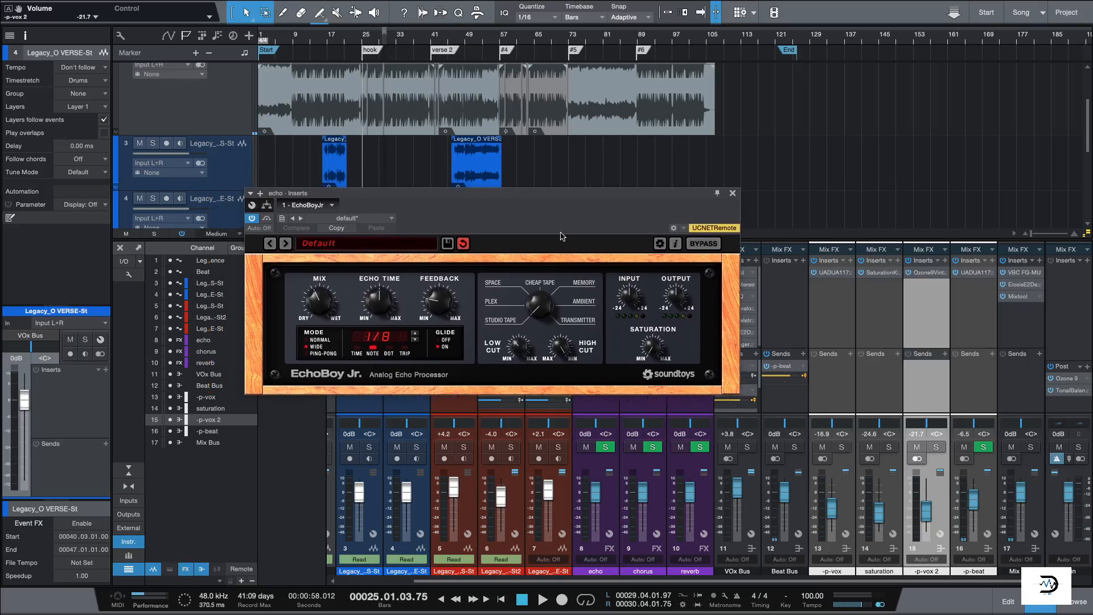
# - Solo the VOx Bus and listen to its echo from around bar 16 and again from just before the hook marker
pyautogui.click(749, 448)
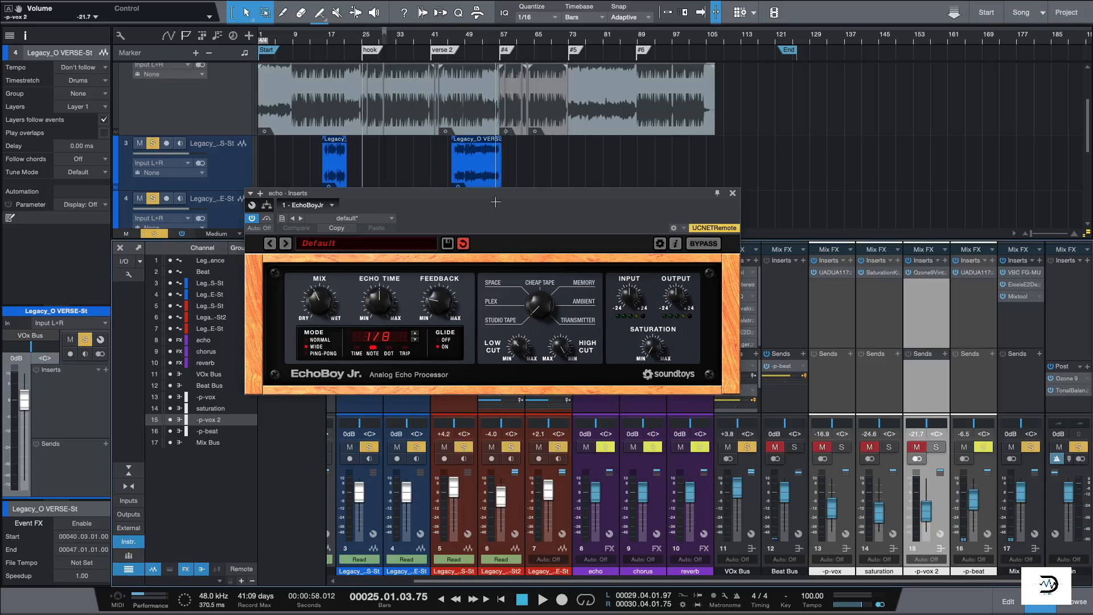
pyautogui.click(324, 41)
pyautogui.press('space')
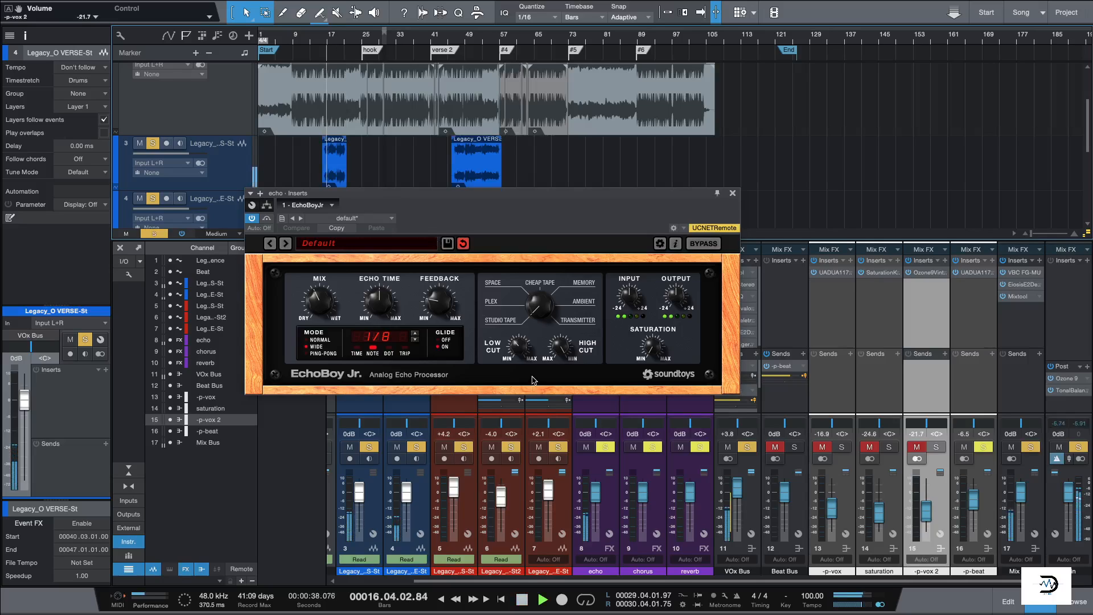
pyautogui.press('space')
pyautogui.click(362, 41)
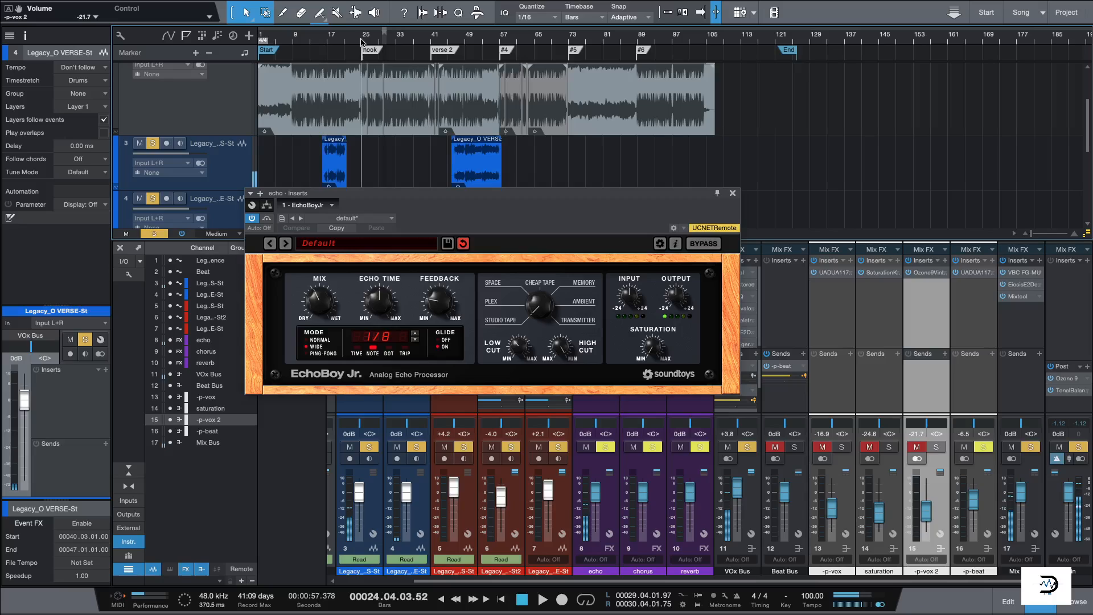
pyautogui.press('space')
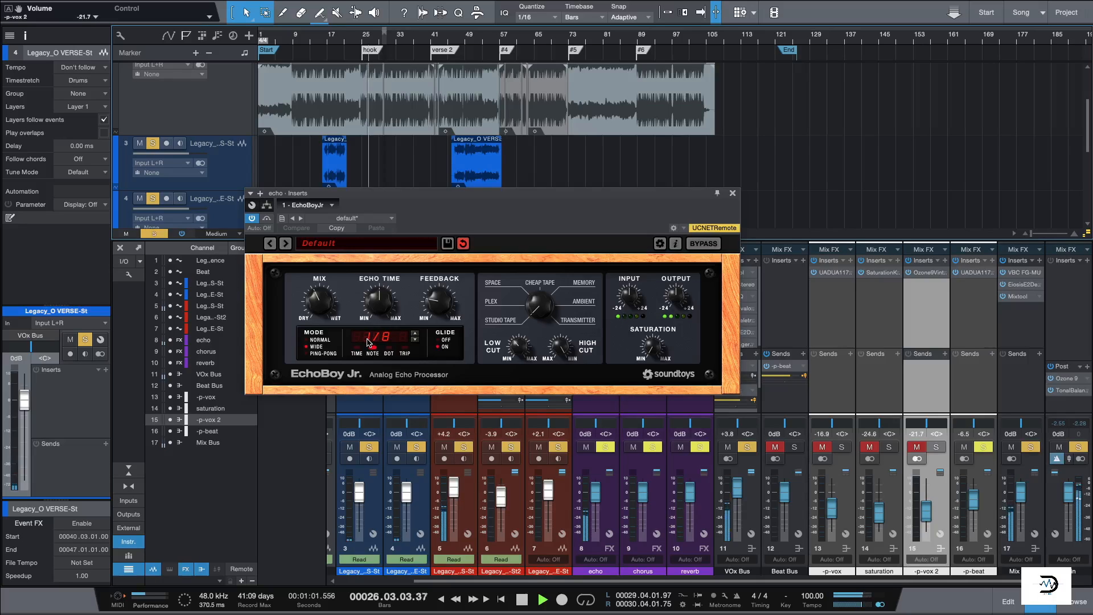
pyautogui.press('space')
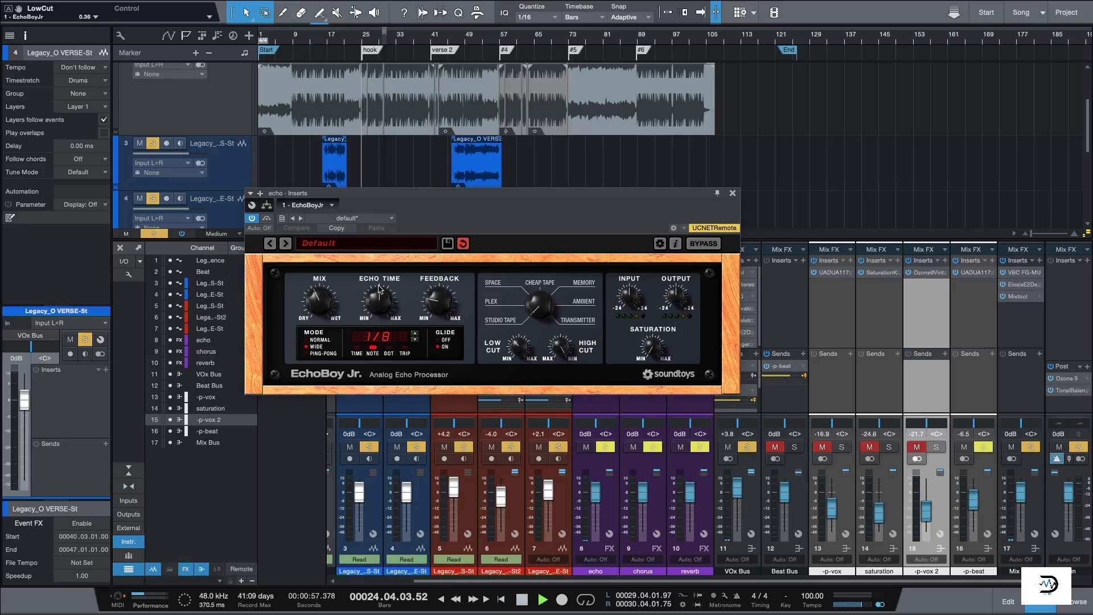
pyautogui.press('space')
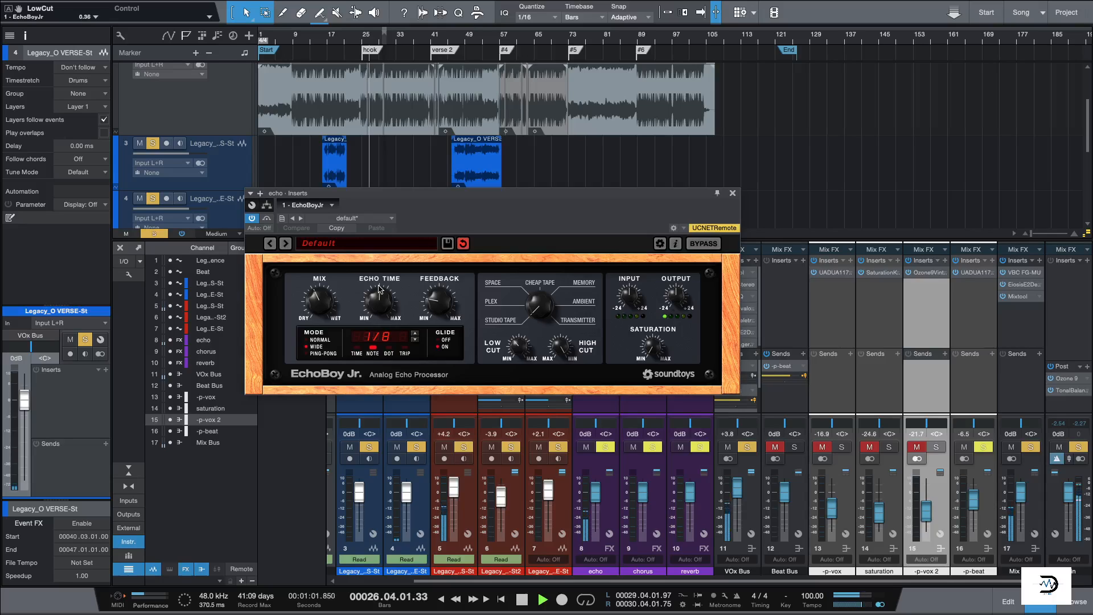
# - Clear the solo, listen to the echo in the full mix and close EchoBoy Jr
pyautogui.hotkey('shift', 's')
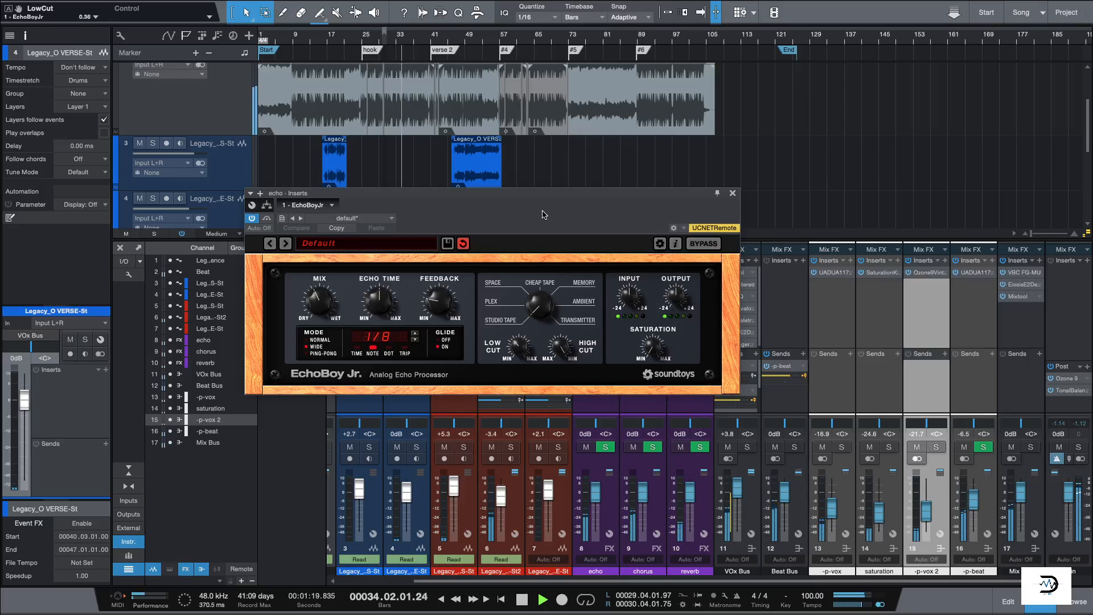
pyautogui.press('space')
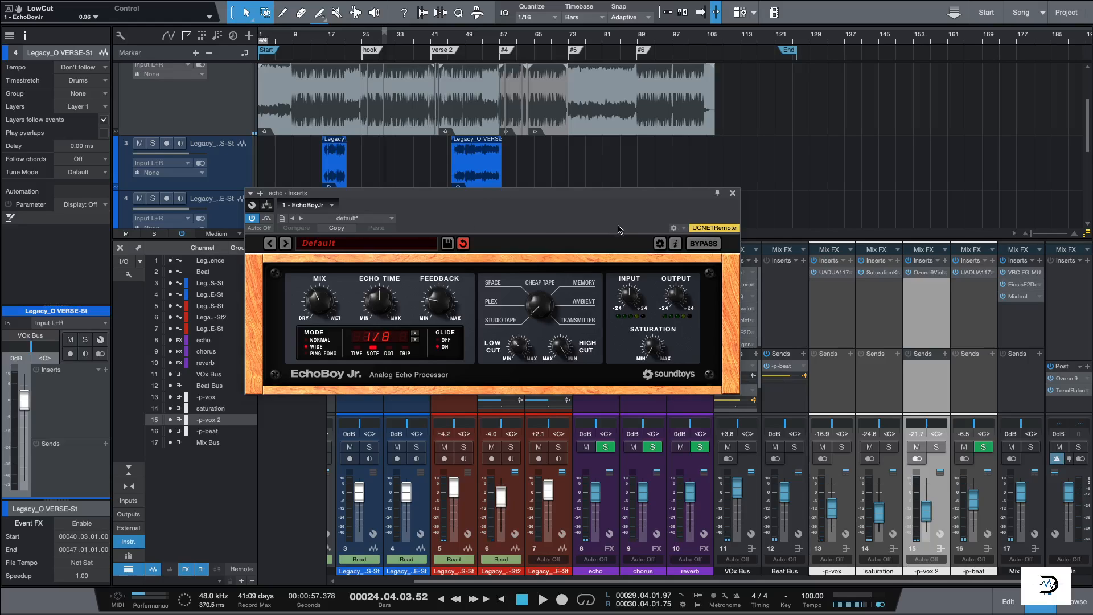
pyautogui.click(733, 193)
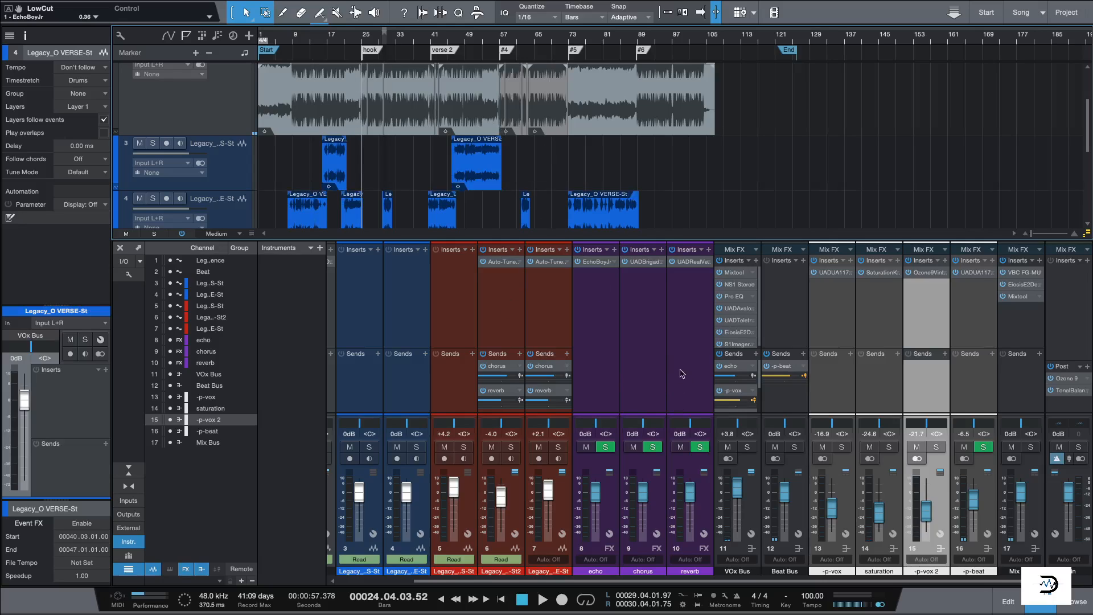
pyautogui.scroll(-5, 722, 189)
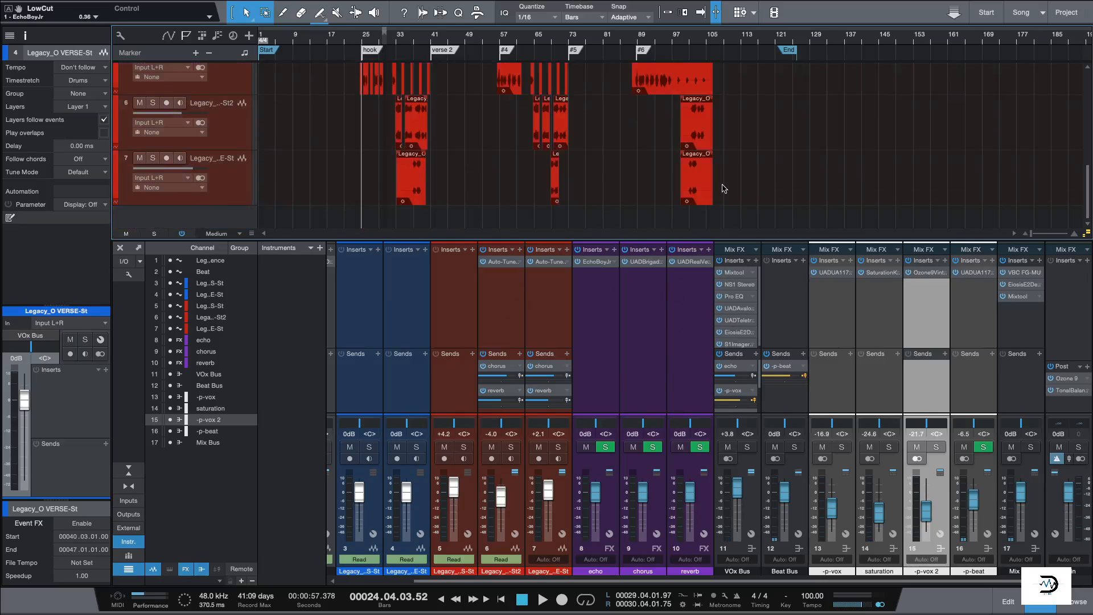
pyautogui.scroll(5, 722, 188)
pyautogui.scroll(-5, 722, 188)
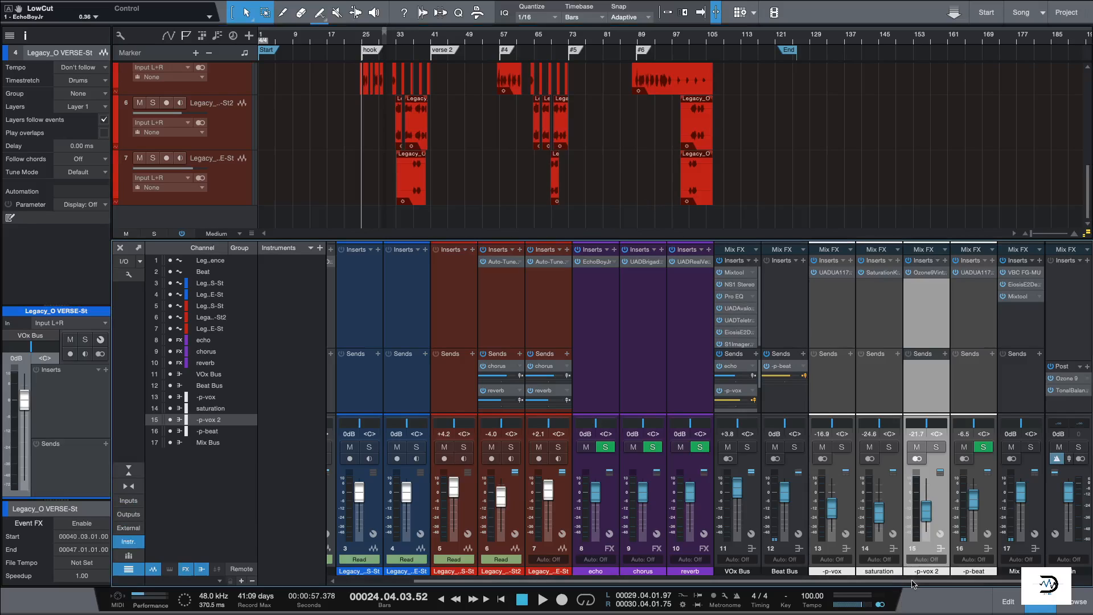
pyautogui.scroll(5, 438, 153)
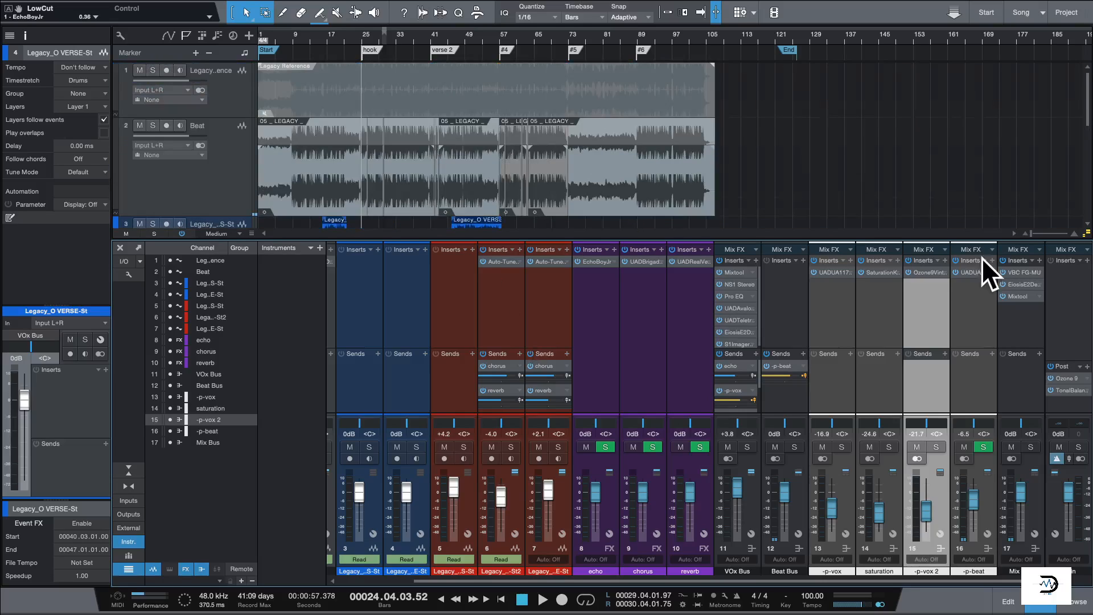
# - Open the Mix Bus VBC FG-MU insert, solo the bus and compare the playing mix with the compressor off and on
pyautogui.doubleClick(1017, 274)
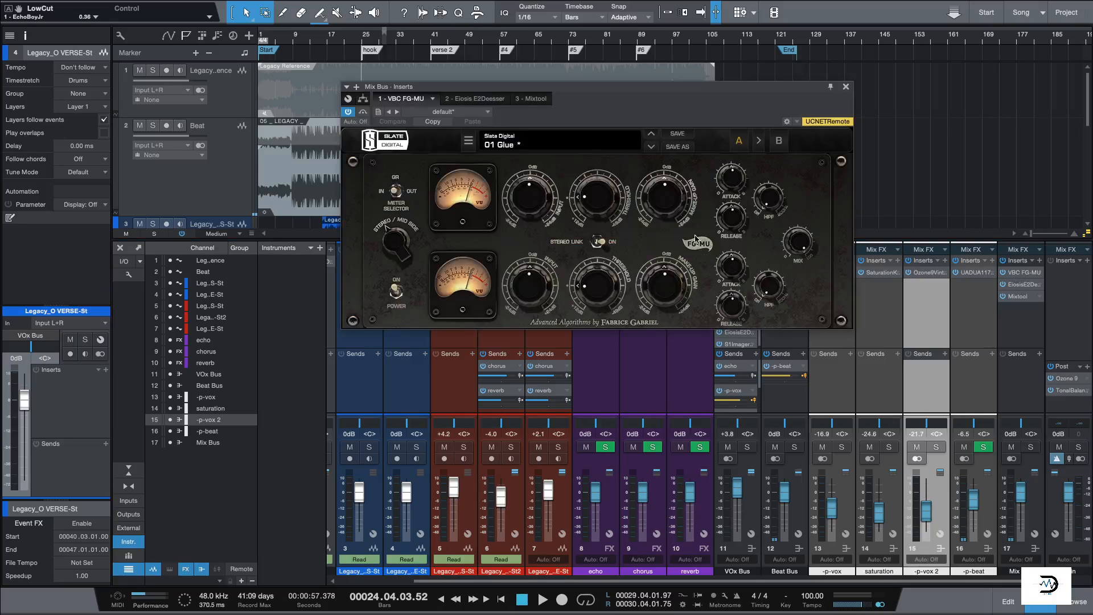
pyautogui.click(1029, 449)
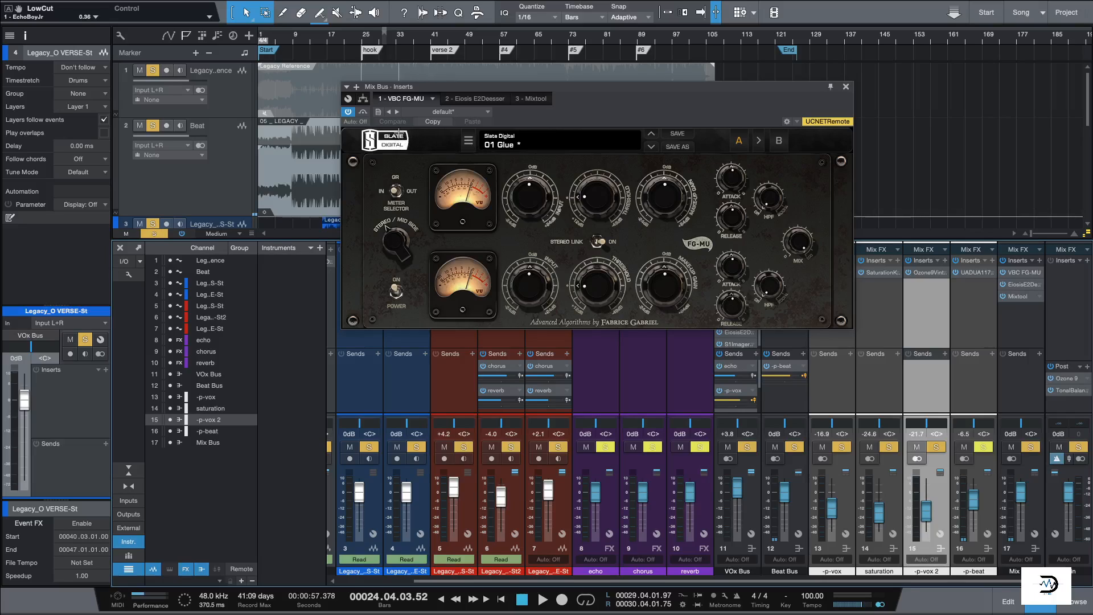
pyautogui.press('space')
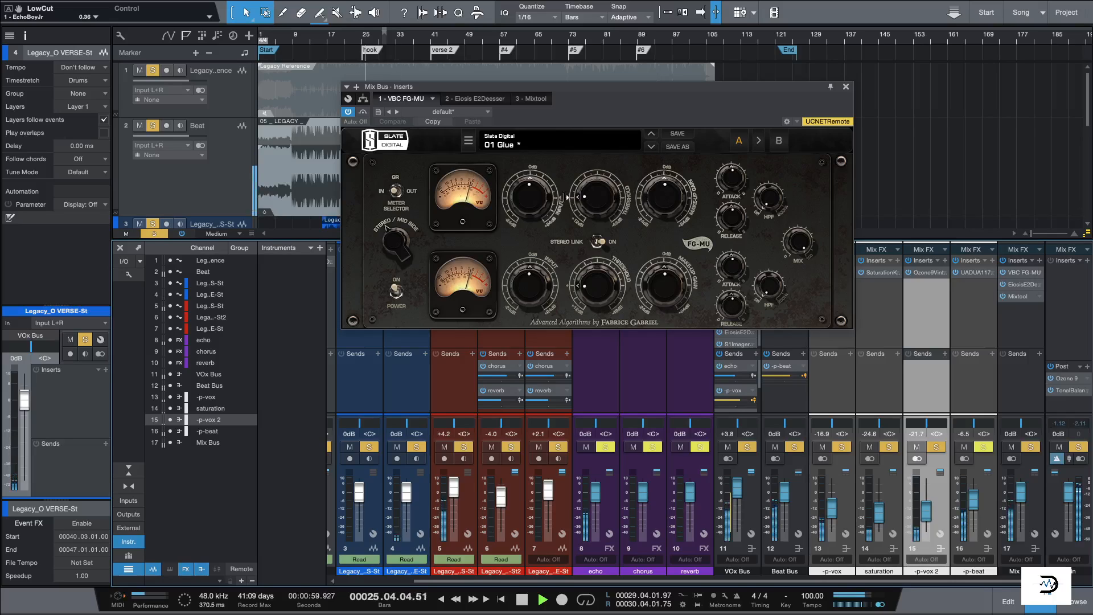
pyautogui.click(1004, 273)
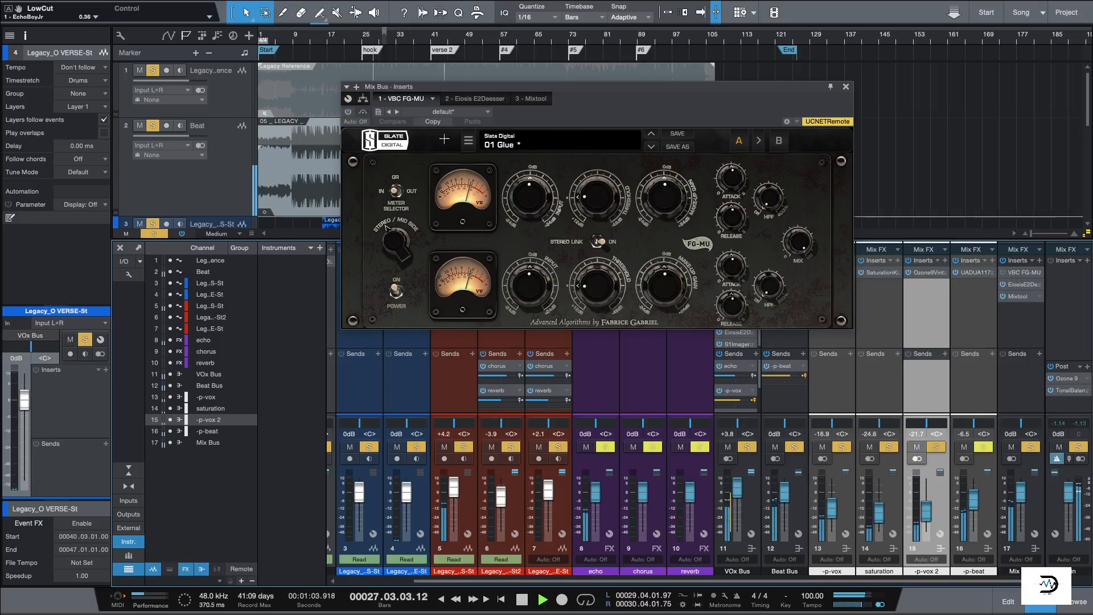
pyautogui.click(348, 112)
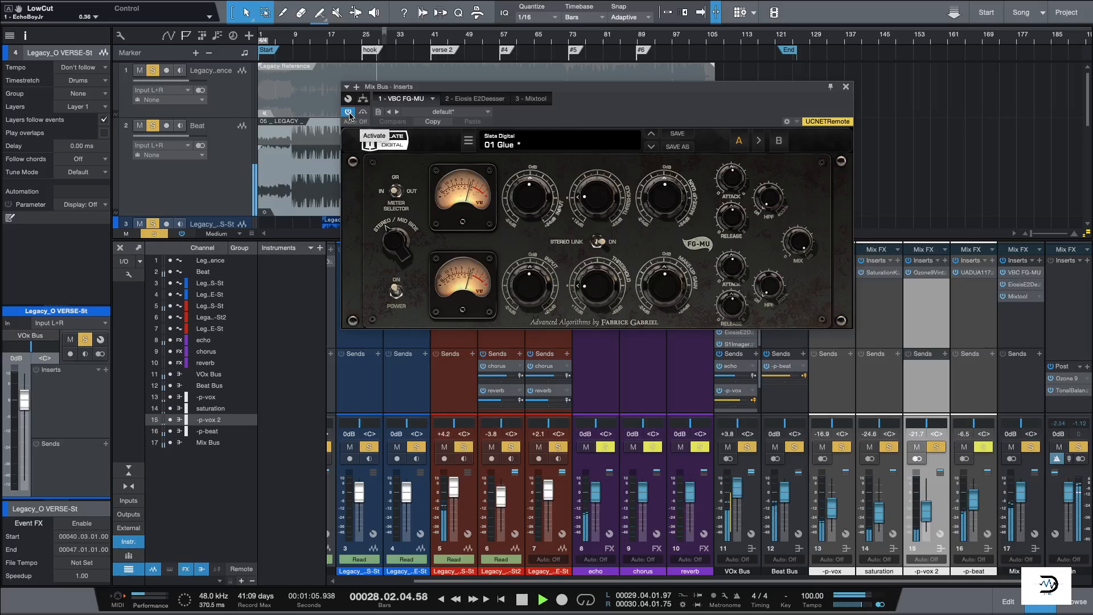
# - Set the FG-MU threshold to -4.7, compare the mix with the compressor active and bypassed, then close it and stop playback
pyautogui.moveTo(608, 206)
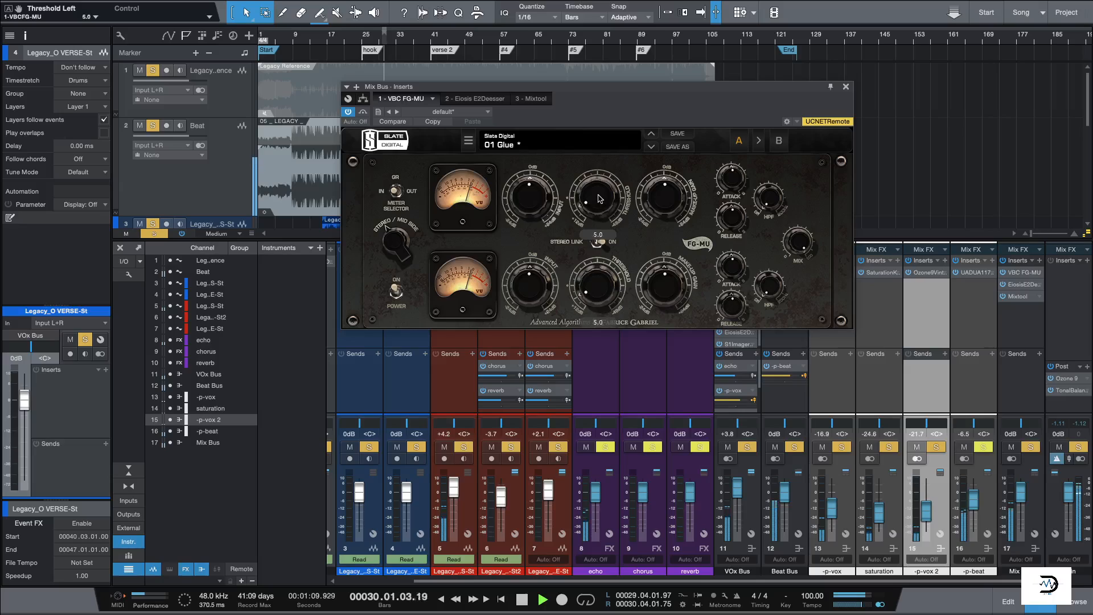
pyautogui.moveTo(596, 182); pyautogui.dragTo(596, 168)
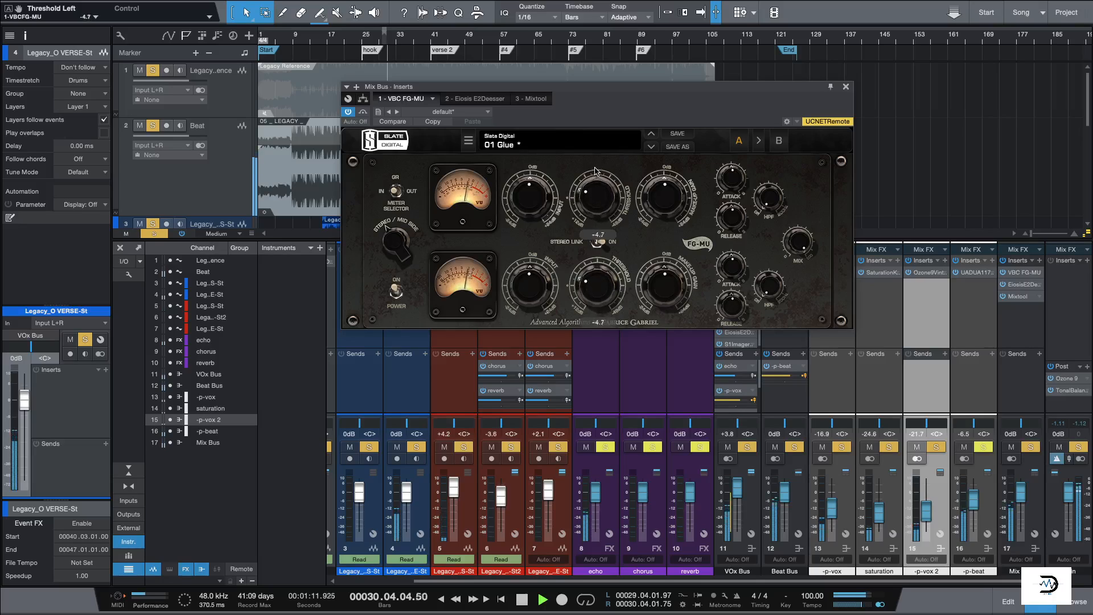
pyautogui.click(348, 112)
pyautogui.click(349, 112)
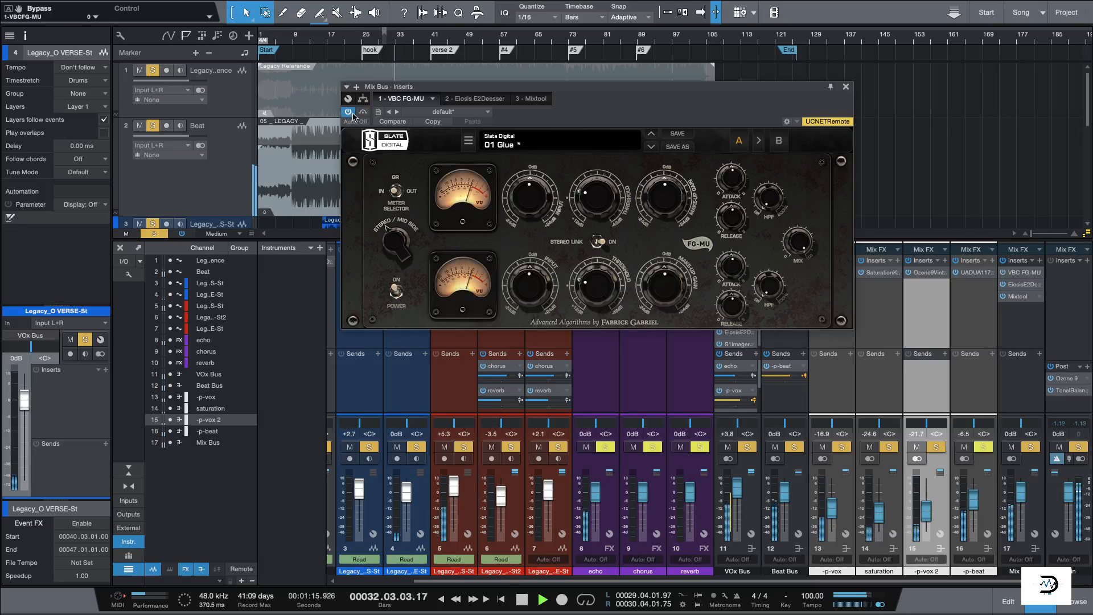
pyautogui.click(362, 113)
pyautogui.click(361, 113)
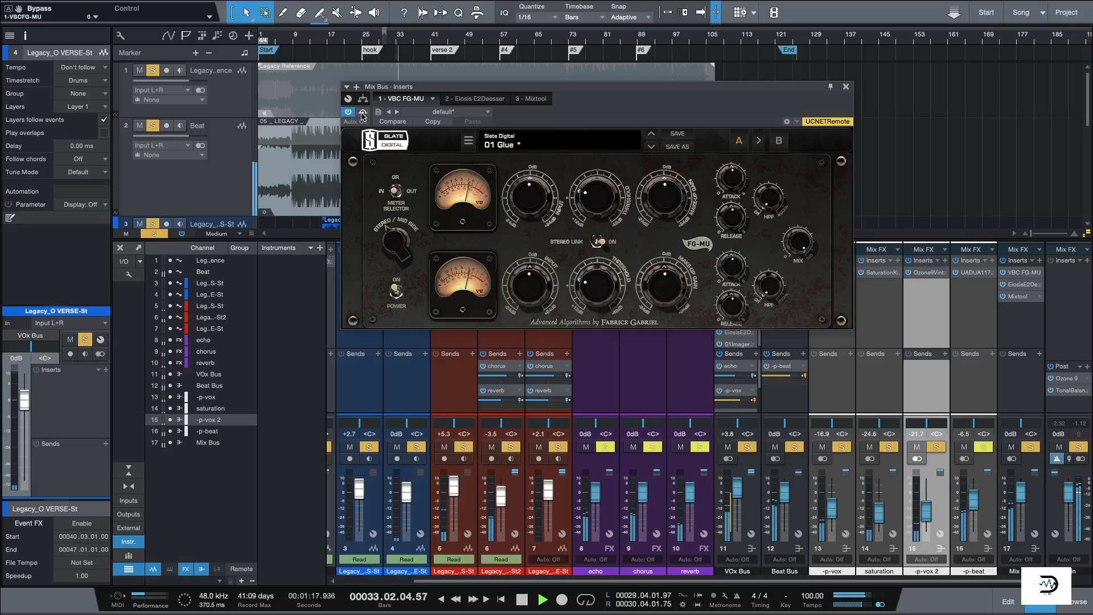
pyautogui.click(362, 114)
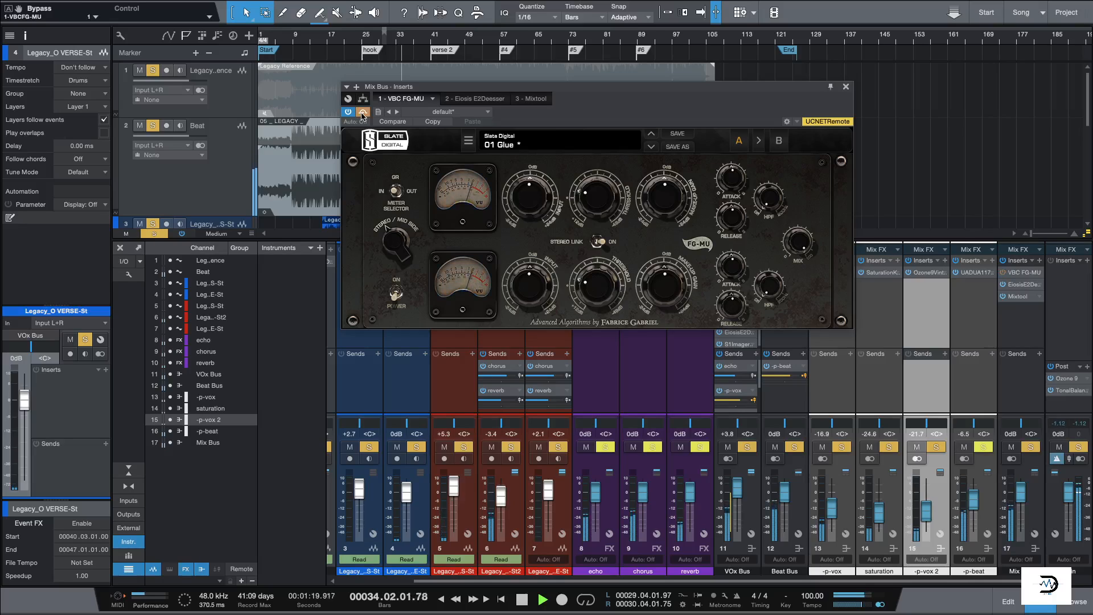
pyautogui.click(362, 114)
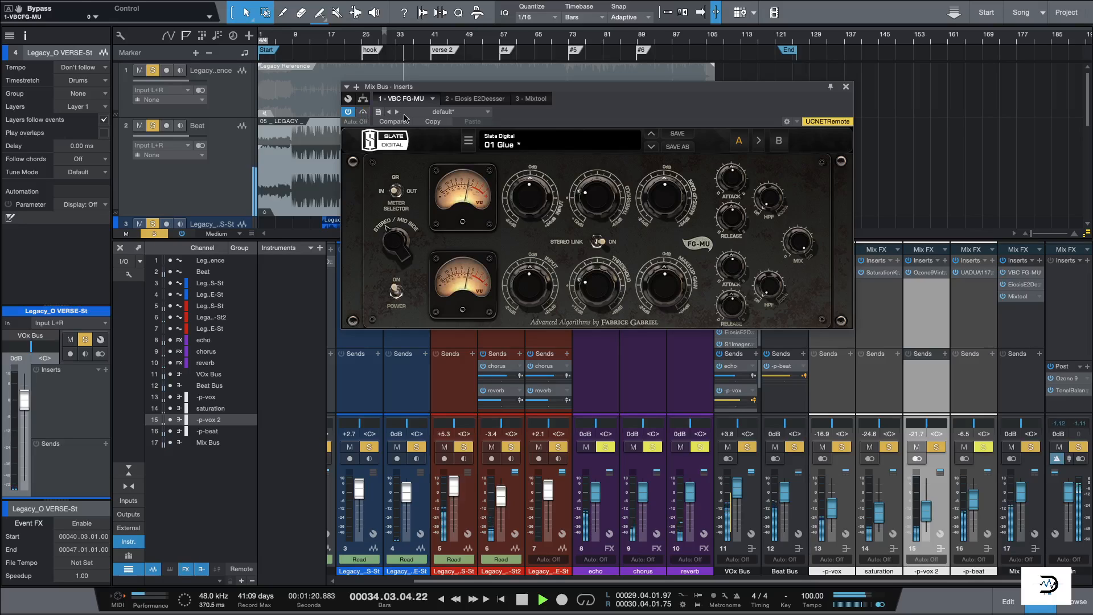
pyautogui.click(846, 88)
pyautogui.press('space')
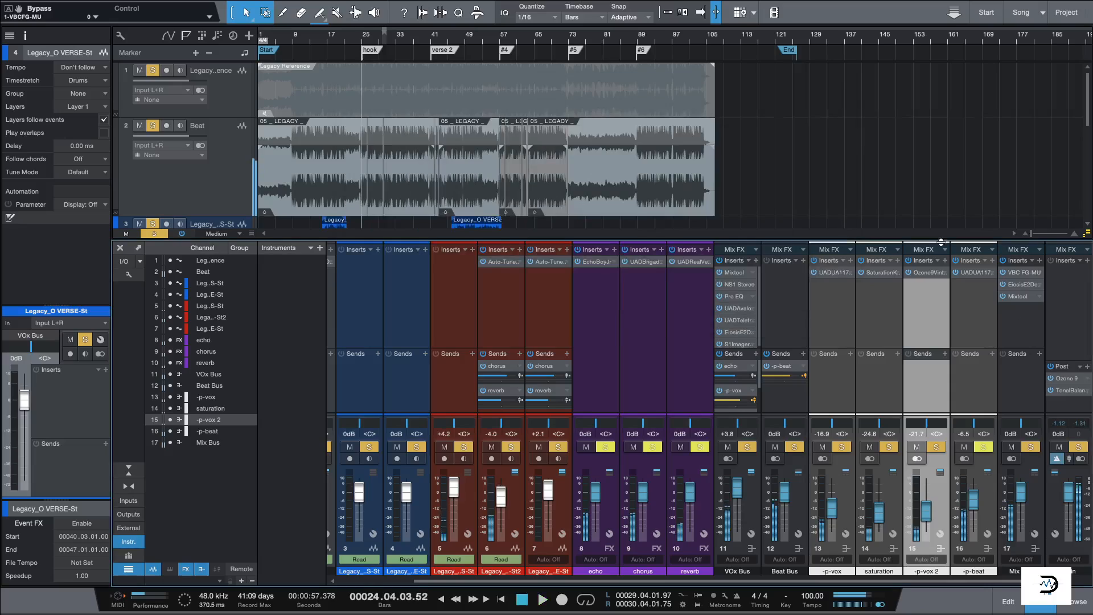
# - Reopen the FG-MU on the Mix Bus, check its meters during playback, then stop and close it
pyautogui.click(1016, 275)
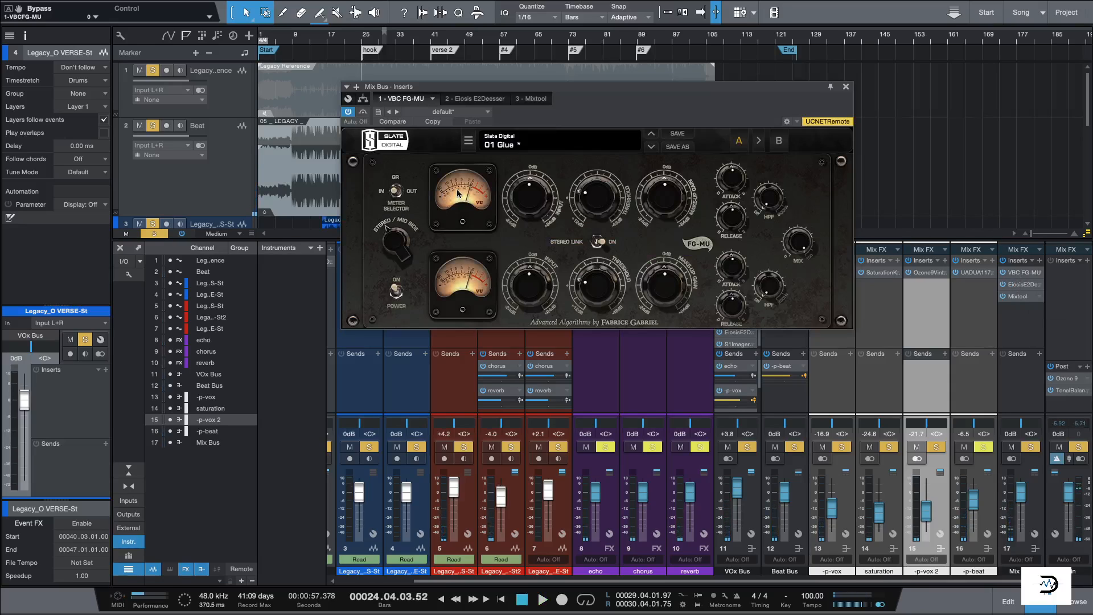
pyautogui.press('space')
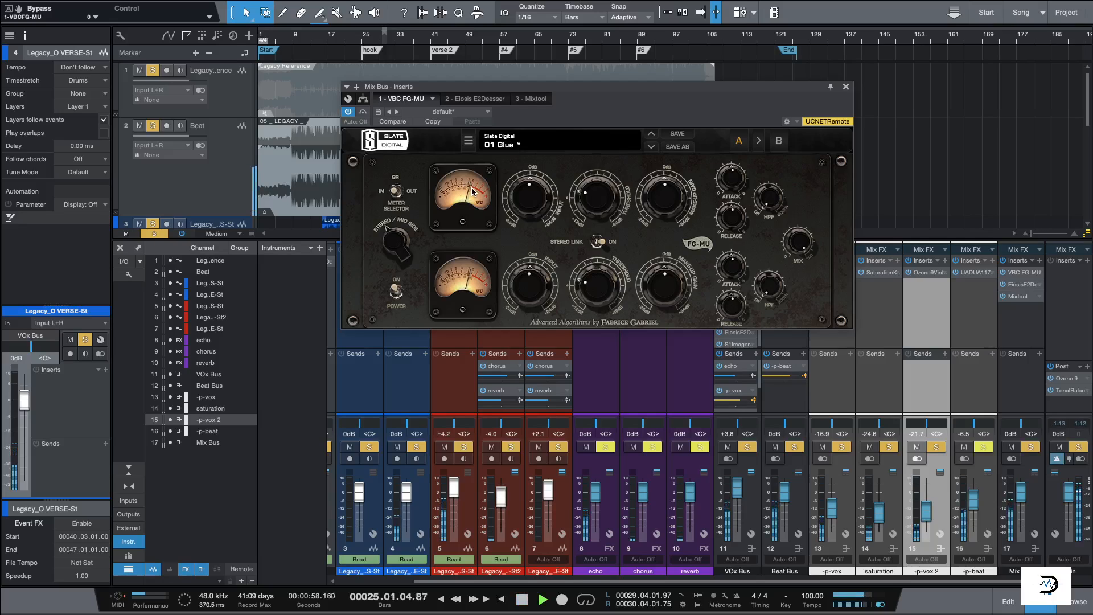
pyautogui.press('space')
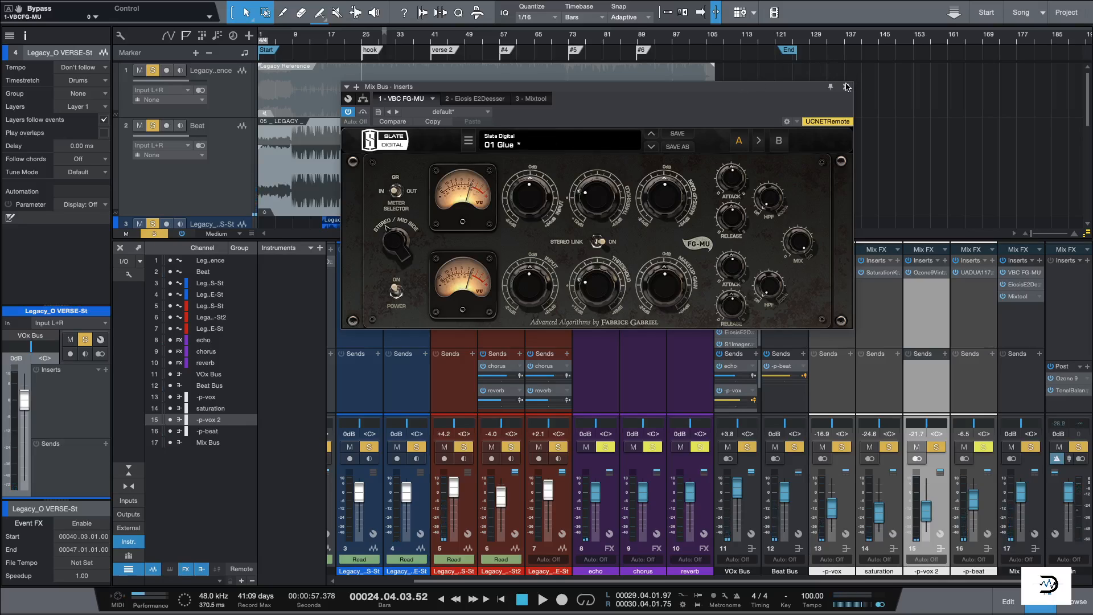
pyautogui.click(846, 87)
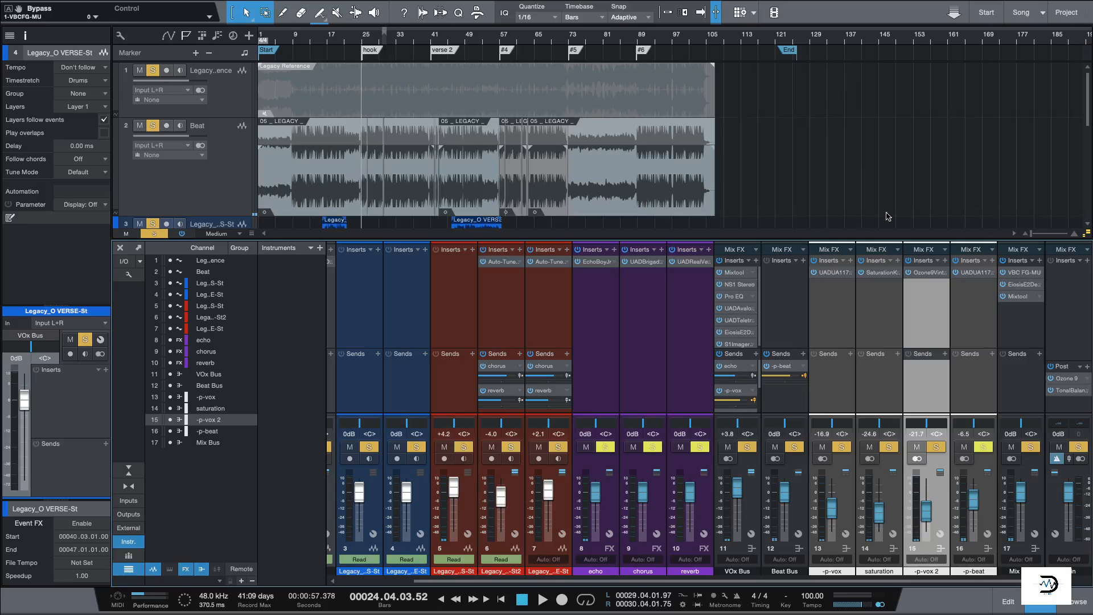
# - View the Eiosis E2Deesser insert on the Mix Bus, close it and open the Mixtool insert
pyautogui.click(1017, 285)
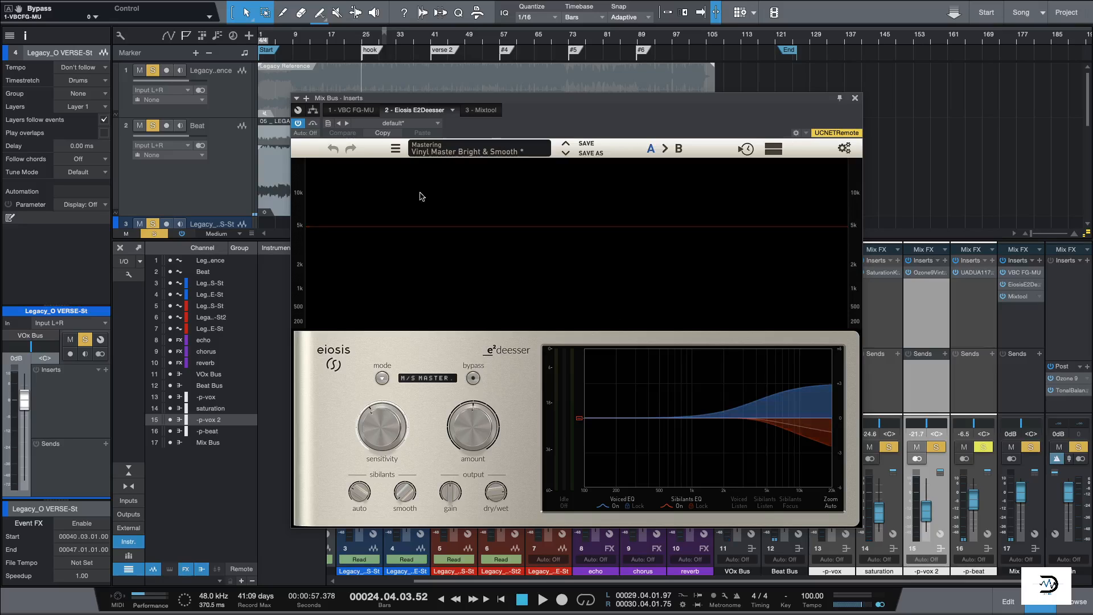
pyautogui.click(854, 99)
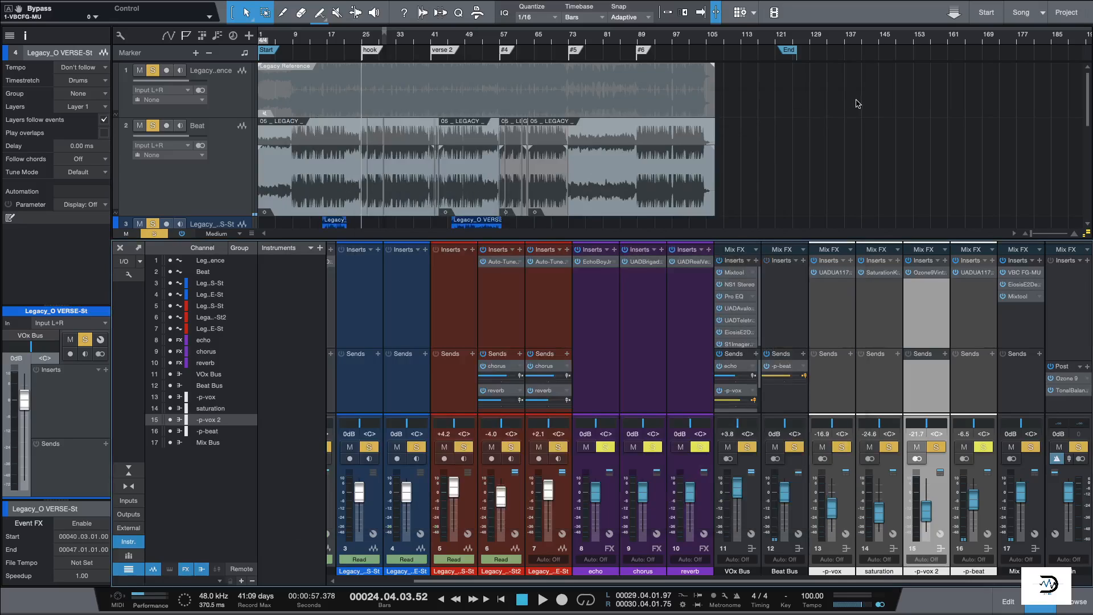
pyautogui.click(1018, 296)
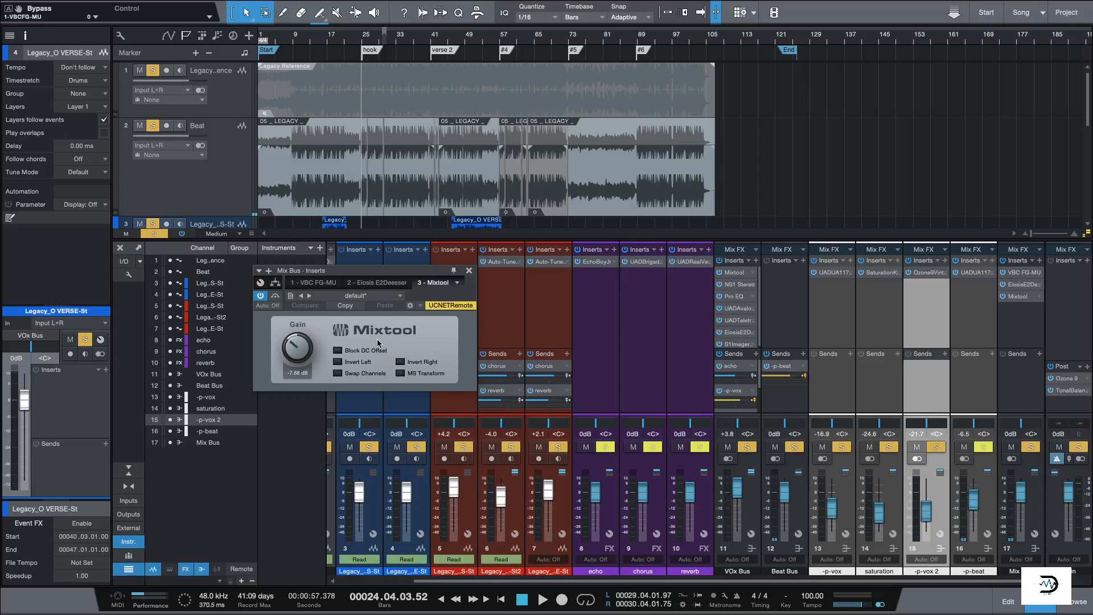
# - Select all events on the Beat track, nudge their gain together, close Multiband Dynamics and clear the selection
pyautogui.moveTo(756, 181); pyautogui.dragTo(261, 139)
pyautogui.moveTo(345, 149); pyautogui.dragTo(345, 152)
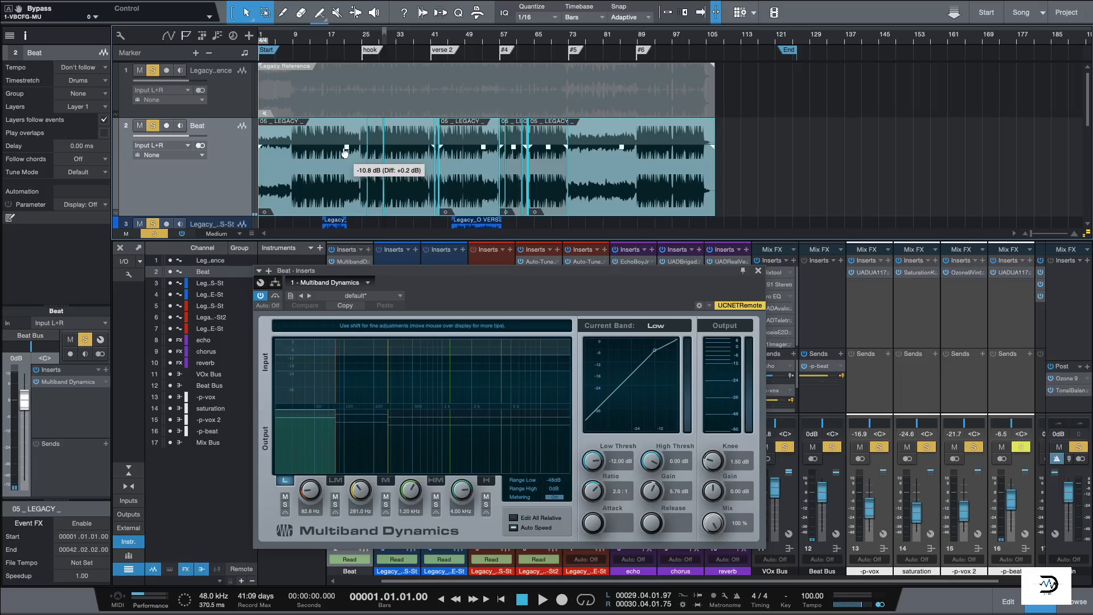
pyautogui.moveTo(345, 152); pyautogui.dragTo(345, 154)
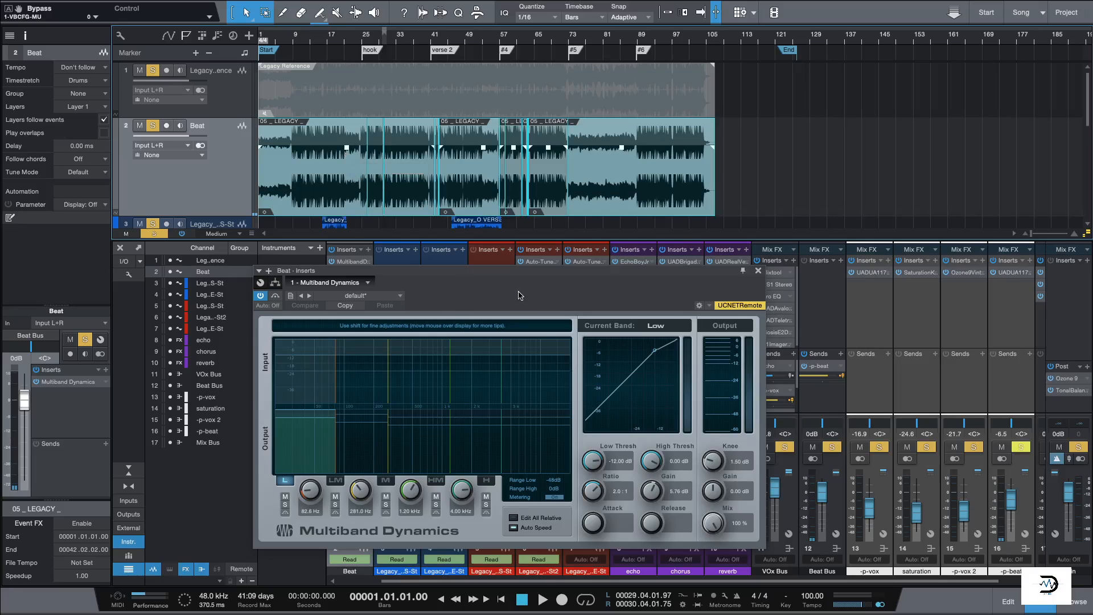
pyautogui.click(757, 271)
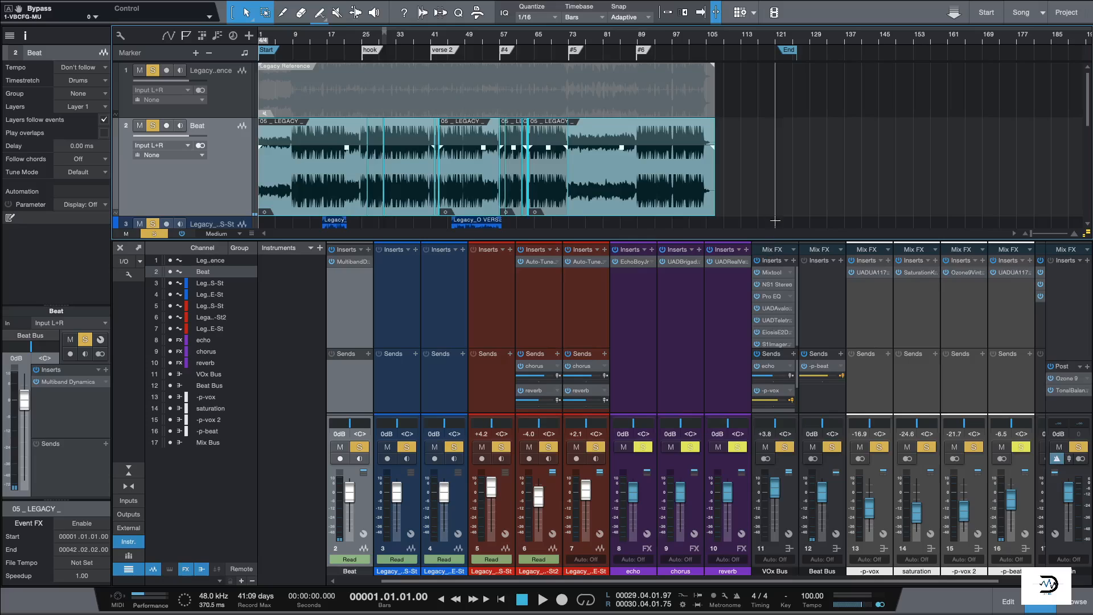
pyautogui.click(775, 213)
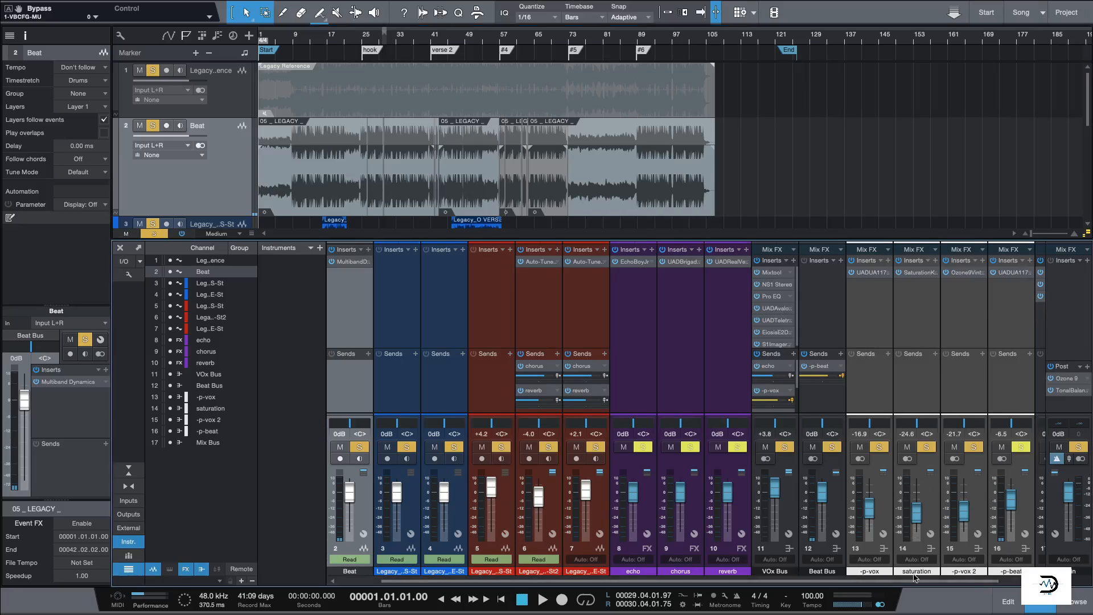
# - Reopen the Mixtool on the Mix Bus and set its gain to -7.92 dB while trying playback
pyautogui.moveTo(884, 580); pyautogui.dragTo(919, 581)
pyautogui.click(1033, 501)
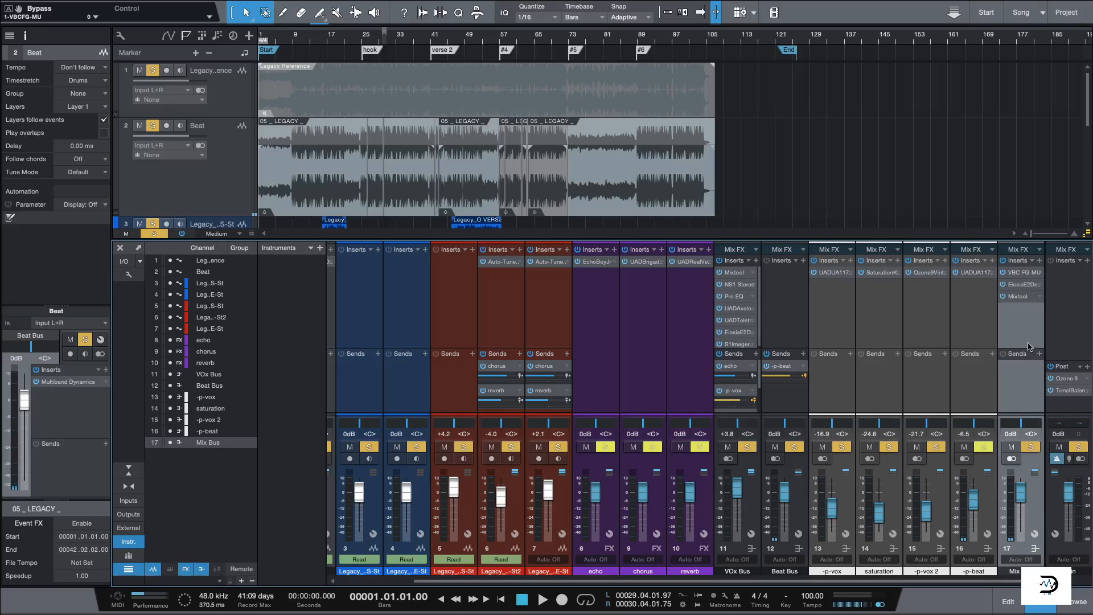
pyautogui.click(1019, 296)
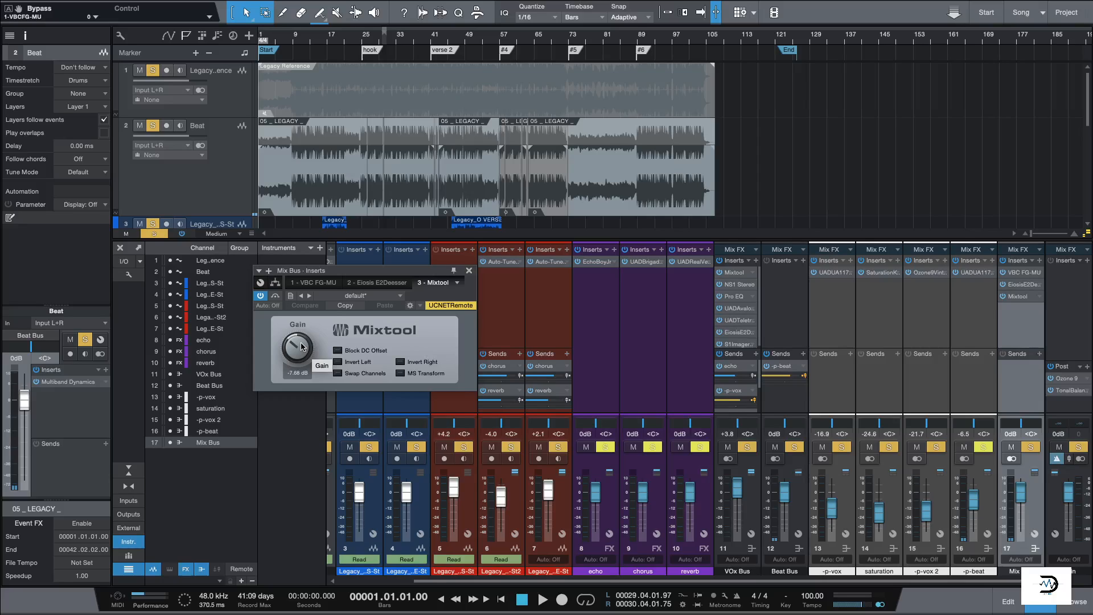
pyautogui.press('space')
pyautogui.moveTo(304, 354)
pyautogui.mouseDown()
pyautogui.moveTo(302, 335)
pyautogui.moveTo(300, 349)
pyautogui.mouseUp()
pyautogui.press('space')
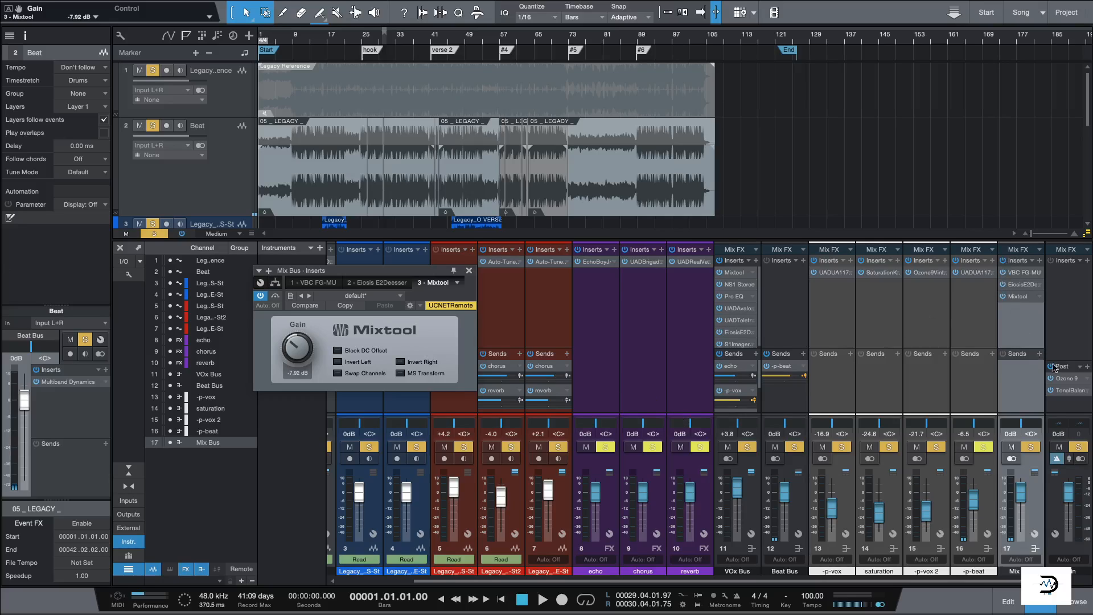
# - Play the mix with the main output's post-fader inserts bypassed, check its peak level, close Ozone 9 and stop
pyautogui.press('space')
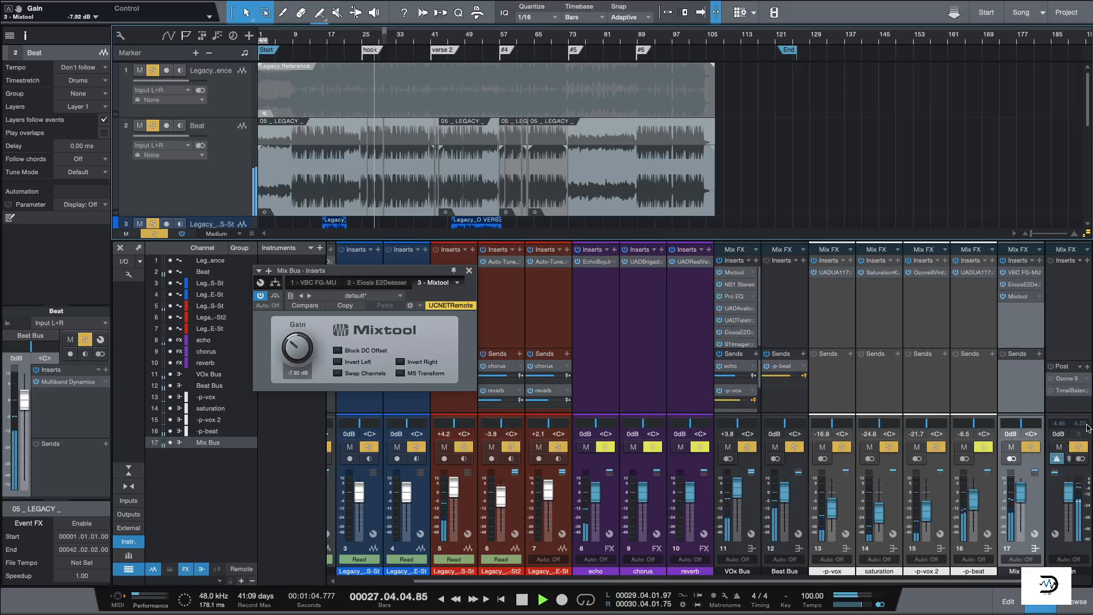
pyautogui.click(1083, 427)
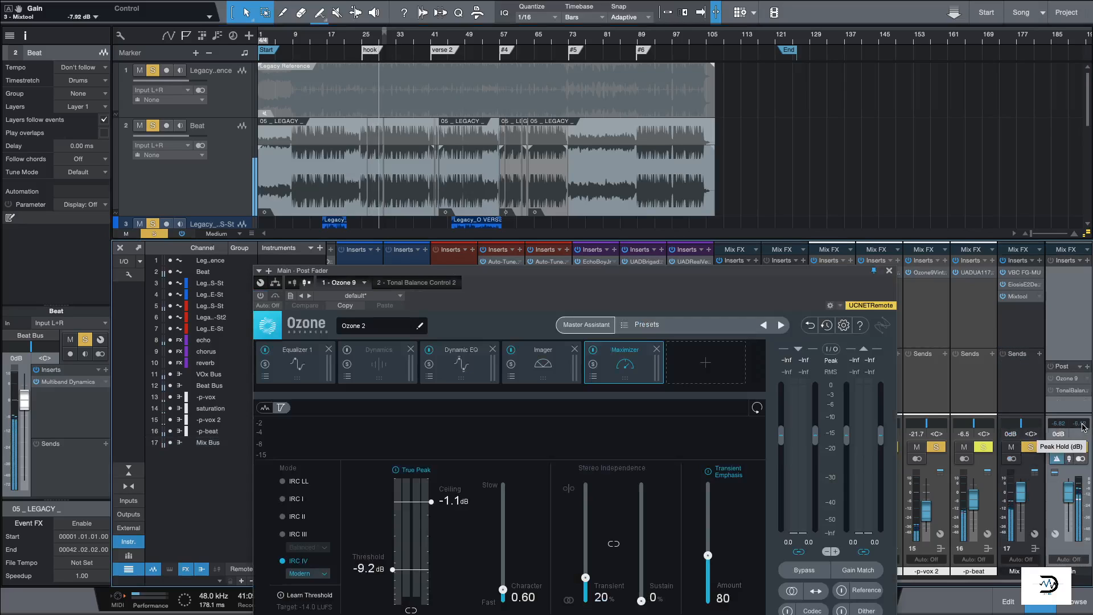
pyautogui.click(888, 271)
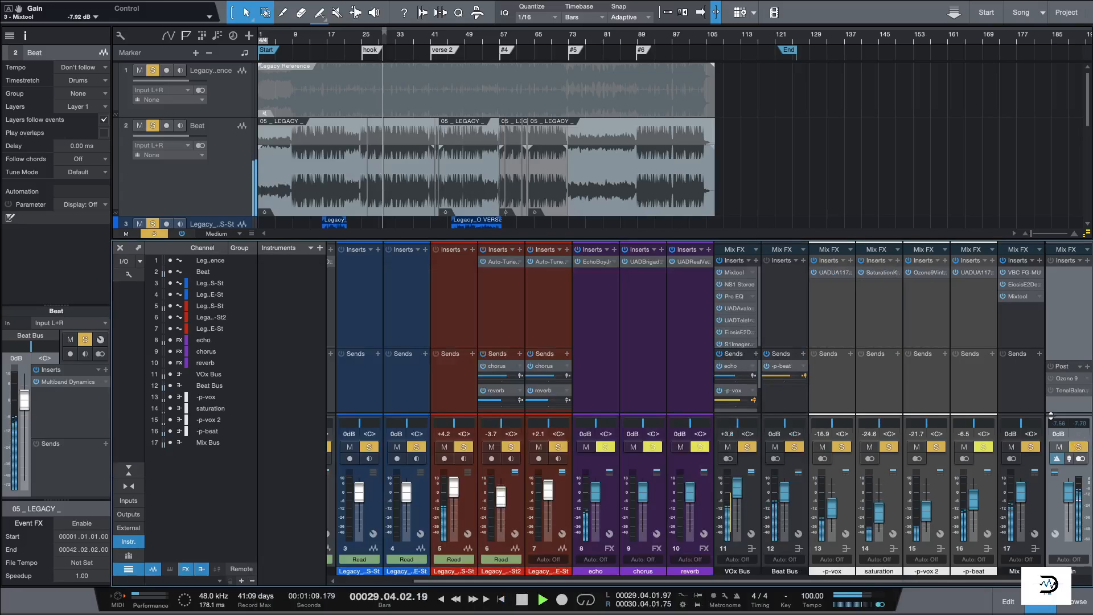
pyautogui.press('space')
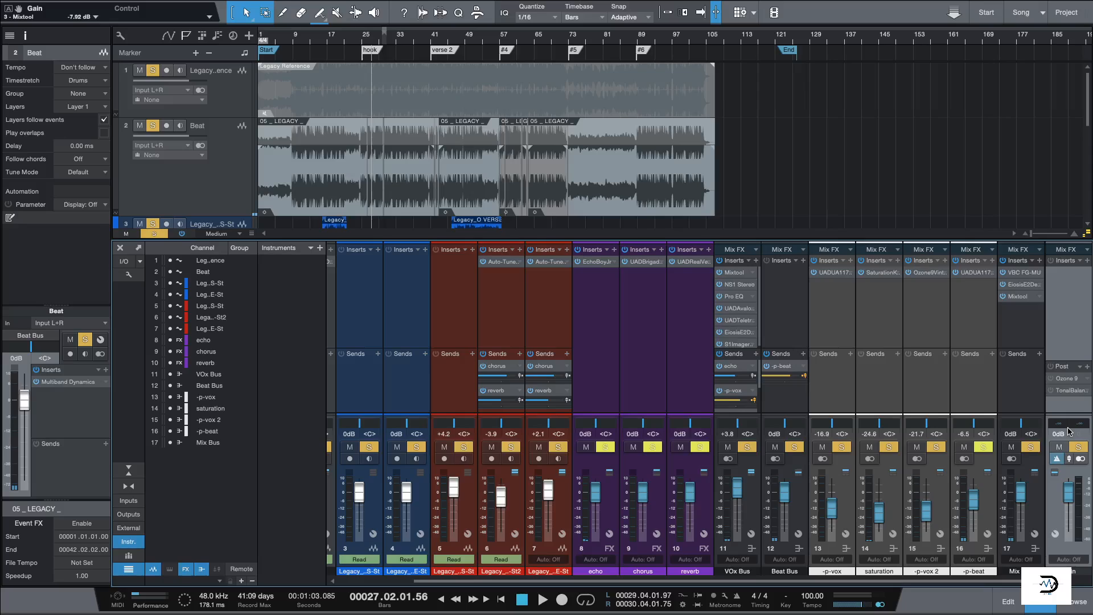
# - Re-enable the main output's post-fader inserts and listen to the mix from around bar 27
pyautogui.click(1051, 366)
pyautogui.press('space')
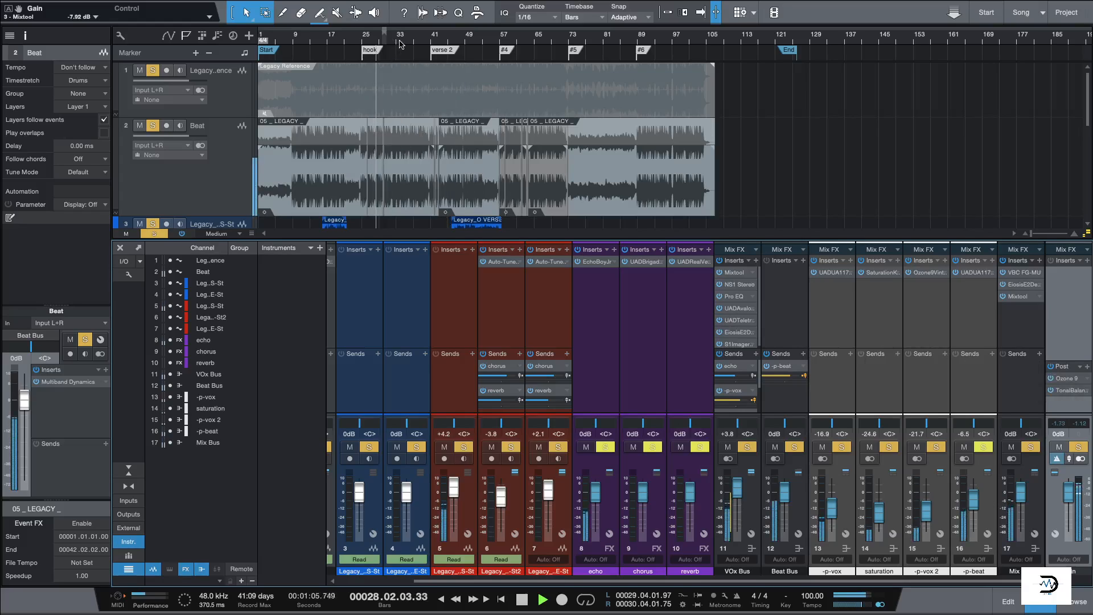
pyautogui.press('space')
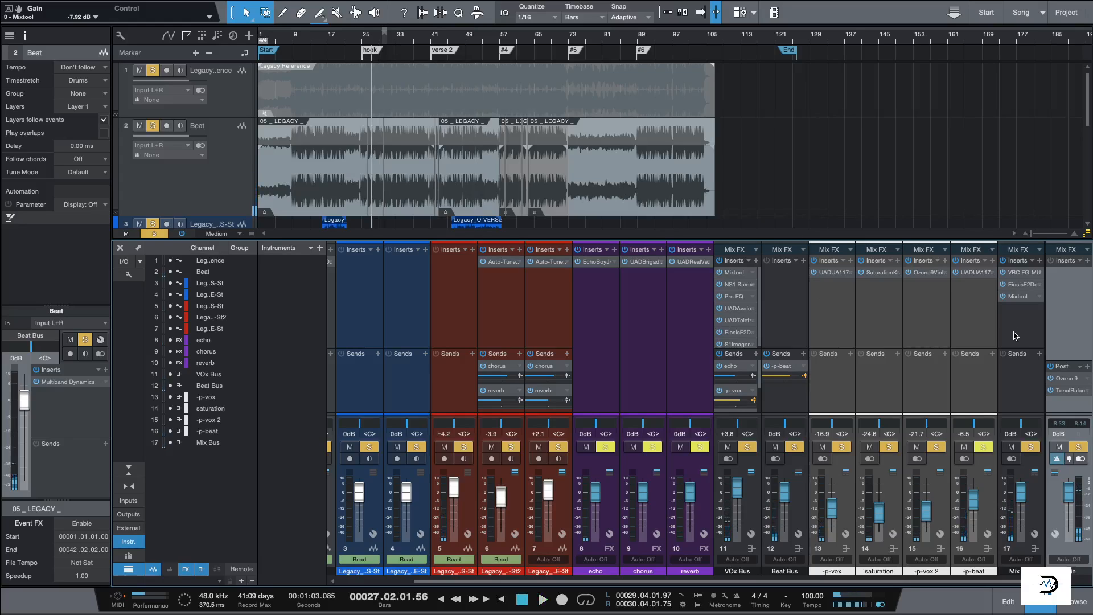
# - Place the playhead just before bar 26 and examine the Beat track's short cut segments near bars 26 and 30 up close
pyautogui.click(239, 176)
pyautogui.press('e')
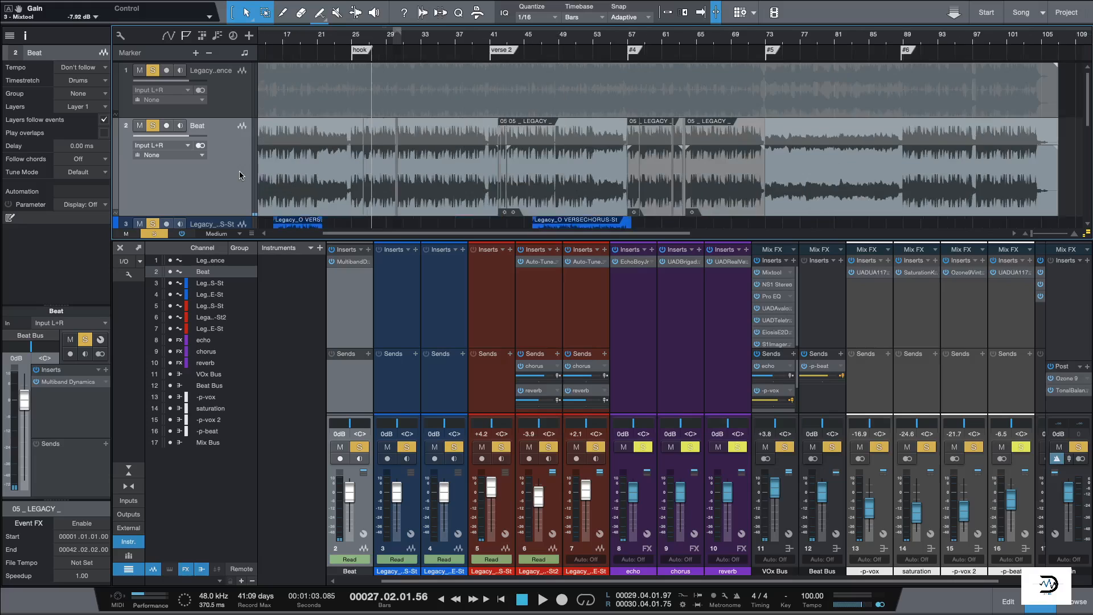
pyautogui.moveTo(342, 233); pyautogui.dragTo(236, 244)
pyautogui.scroll(-2, 278, 220)
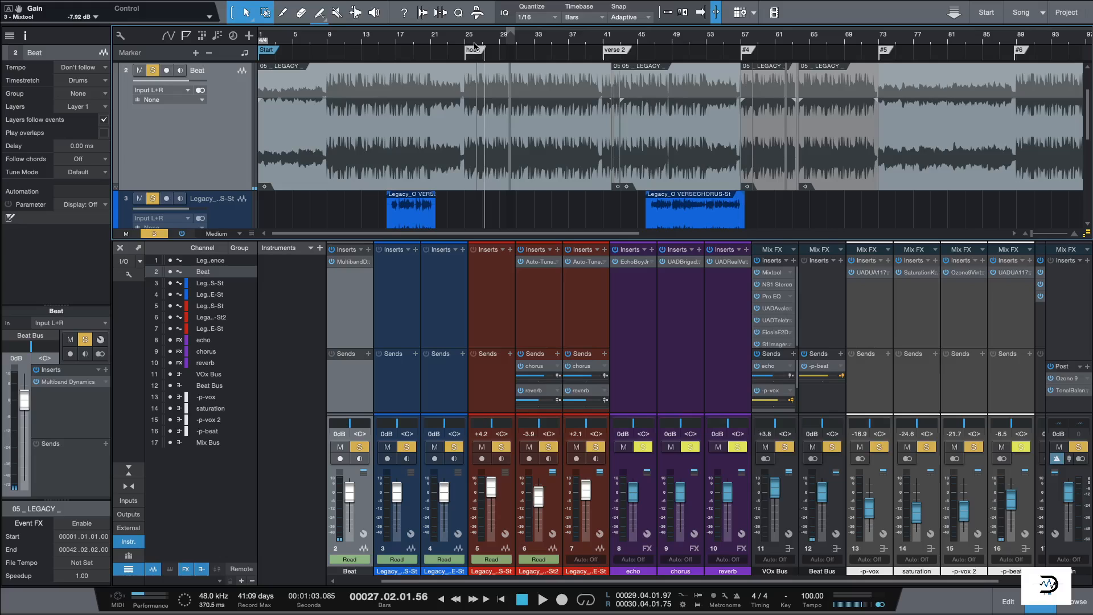
pyautogui.moveTo(608, 34); pyautogui.dragTo(605, 41)
pyautogui.press('w')
pyautogui.click(335, 52)
pyautogui.press('e')
pyautogui.press('e')
pyautogui.press('e')
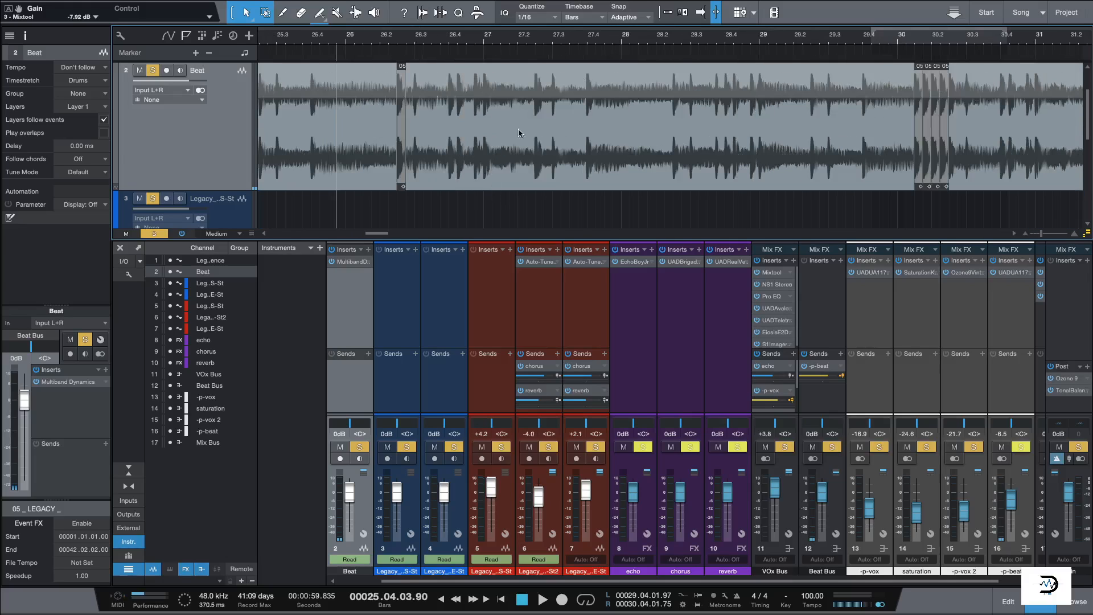
# - Place the playhead at bar 30 and examine the Beat track's four short slices up close, selecting the first one
pyautogui.click(905, 39)
pyautogui.press('e')
pyautogui.press('e')
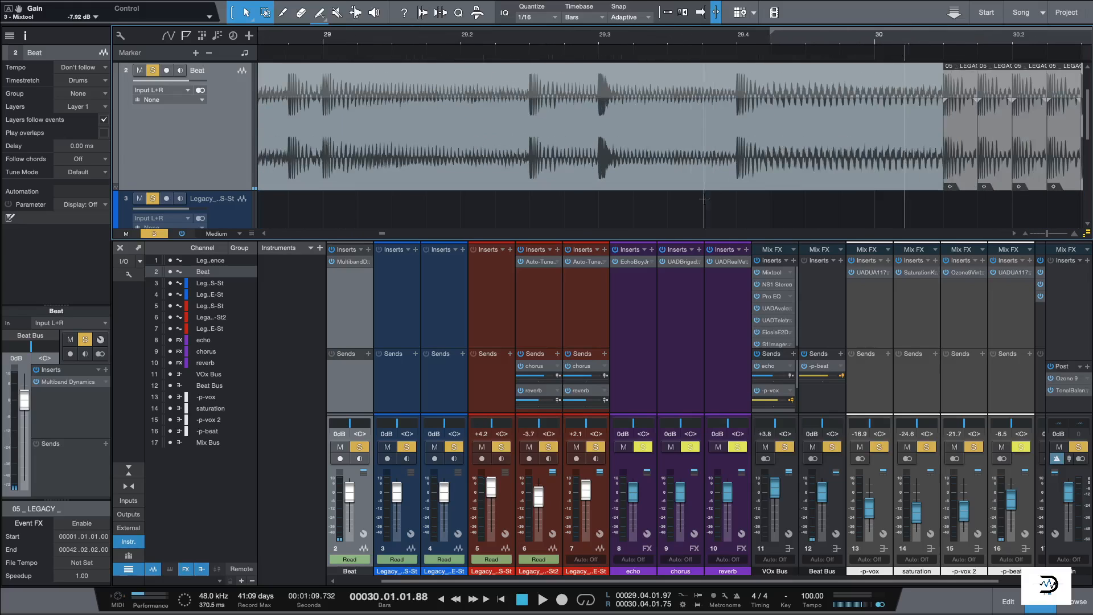
pyautogui.moveTo(377, 234); pyautogui.dragTo(394, 337)
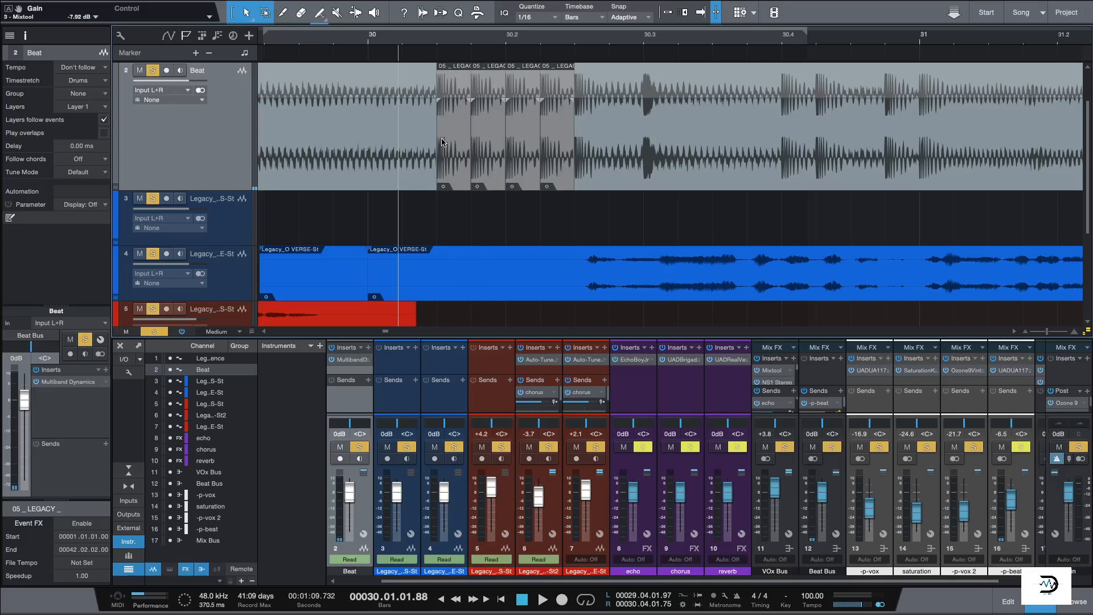
pyautogui.click(464, 154)
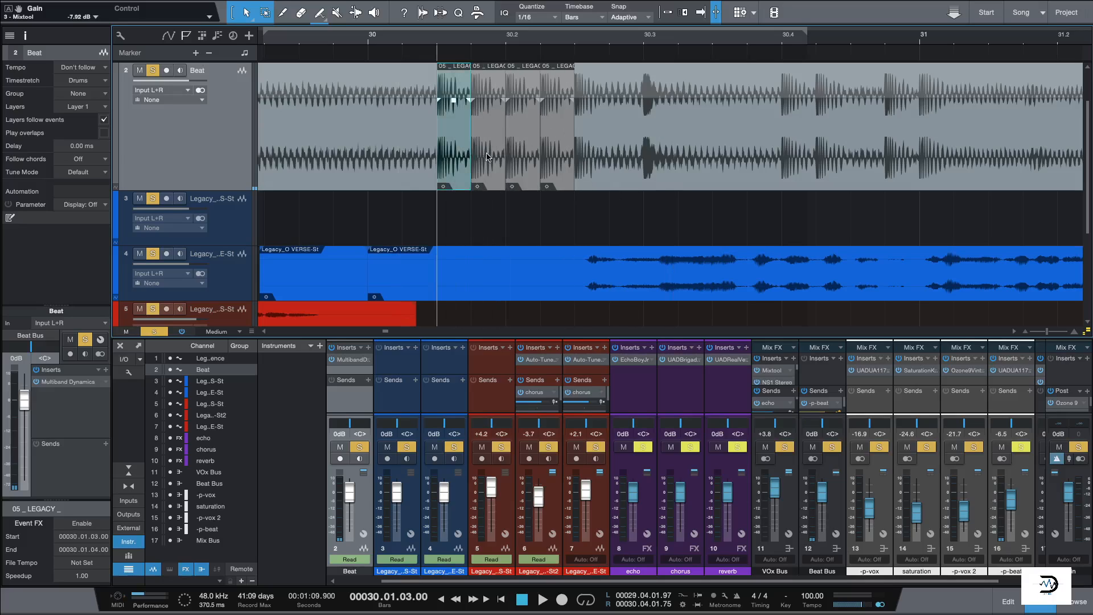
# - Turn on looping around bar 30, try deleting the last of the four short Beat slices, and undo the deletion
pyautogui.click(548, 166)
pyautogui.press('/')
pyautogui.press('Delete')
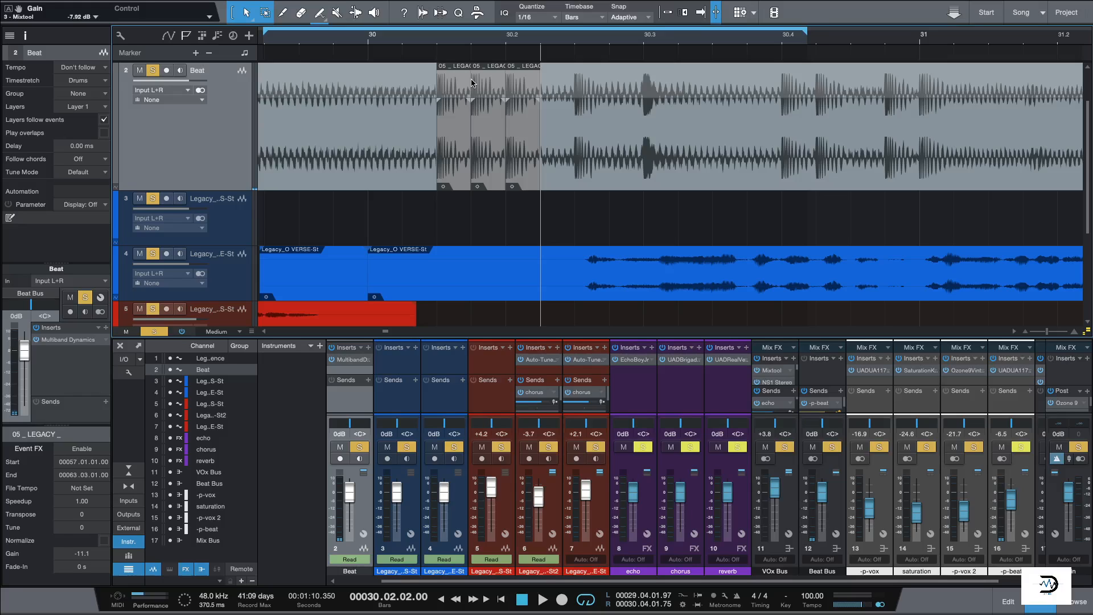
pyautogui.press('Left')
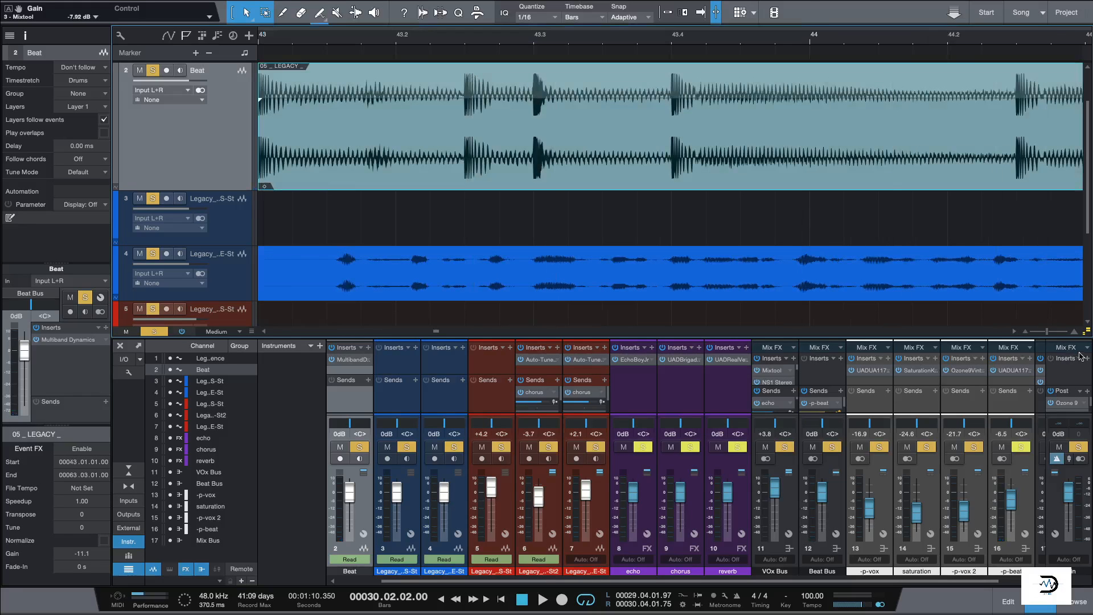
pyautogui.moveTo(1045, 336); pyautogui.dragTo(1036, 335)
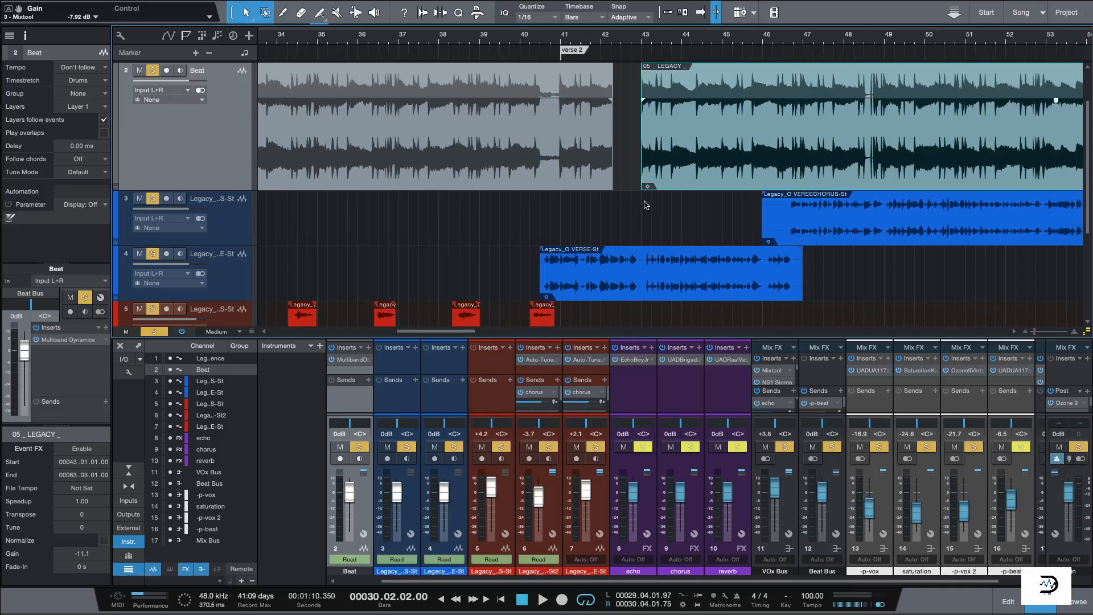
pyautogui.press('super+shift+z')
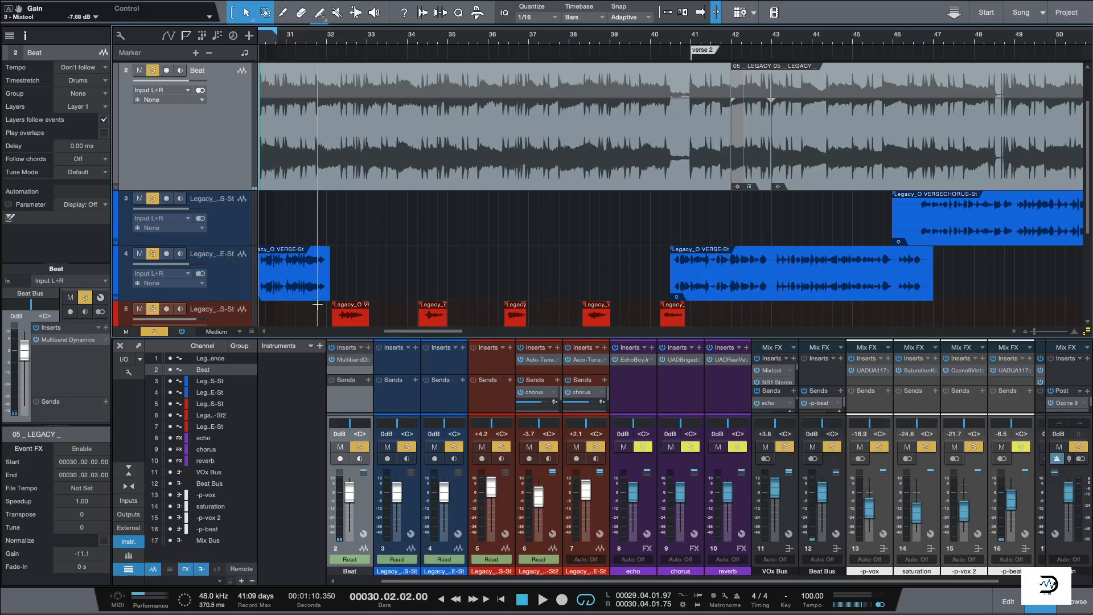
# - Place the playhead at the loop start just before bar 30 and play through the Beat track's four short slices
pyautogui.moveTo(401, 331); pyautogui.dragTo(358, 314)
pyautogui.press('e')
pyautogui.press('e')
pyautogui.press('e')
pyautogui.press('e')
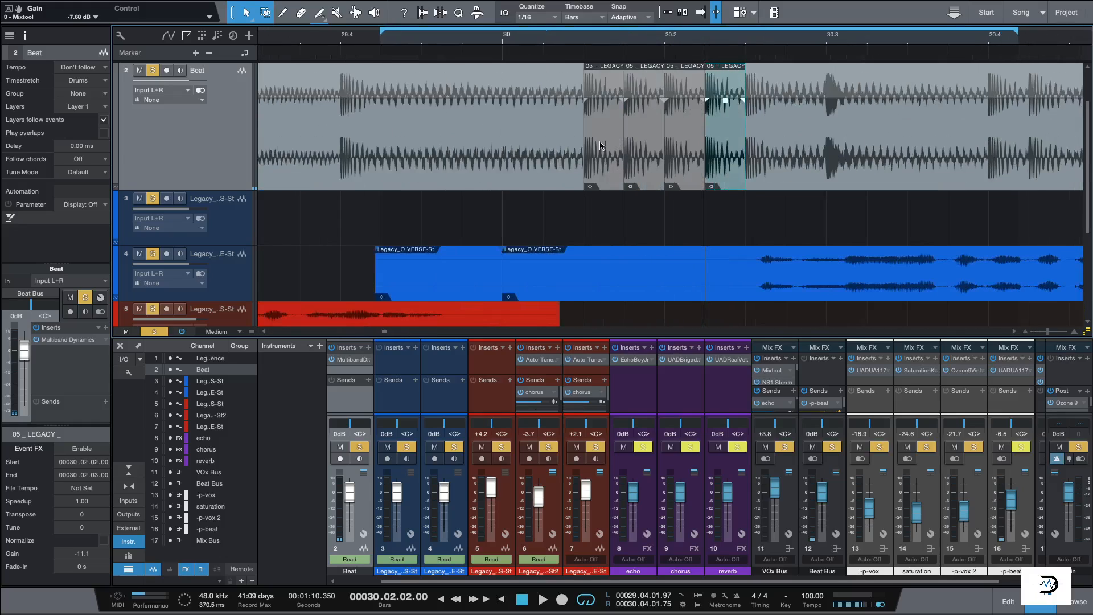
pyautogui.click(422, 44)
pyautogui.click(382, 44)
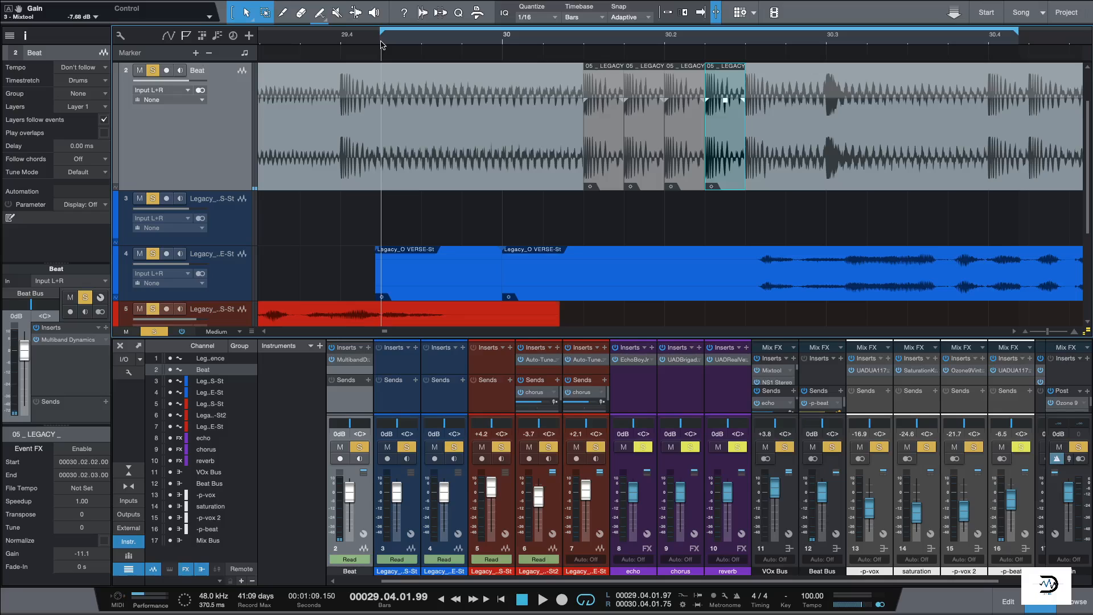
pyautogui.press('space')
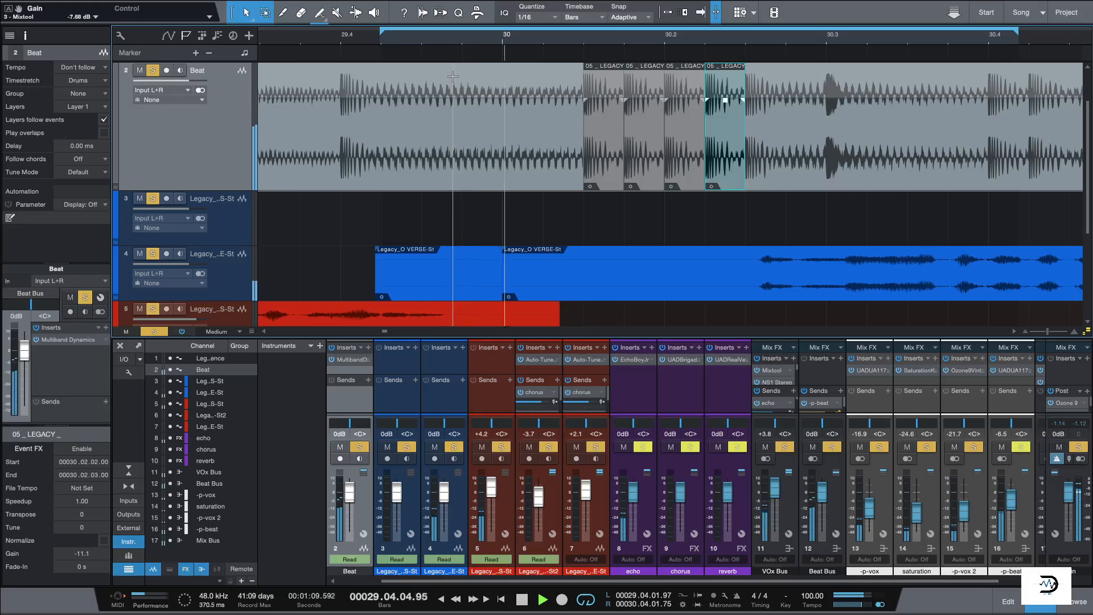
# - Extend the loop range in both directions so it runs from about bar 29.2 to about bar 31.3
pyautogui.moveTo(381, 32); pyautogui.dragTo(258, 34)
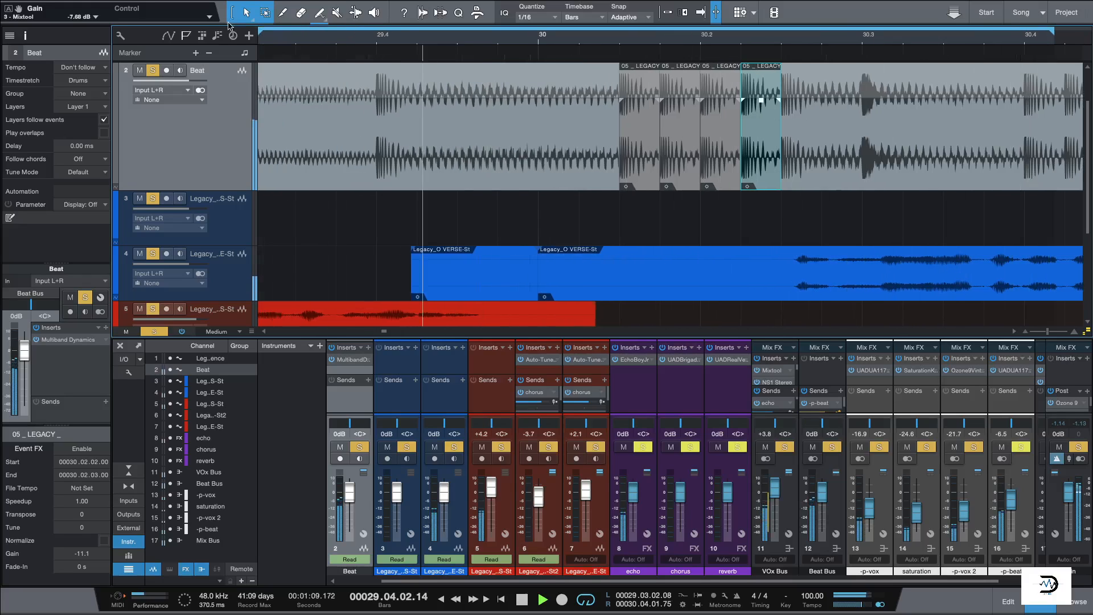
pyautogui.press('w')
pyautogui.press('w')
pyautogui.moveTo(579, 29); pyautogui.dragTo(709, 28)
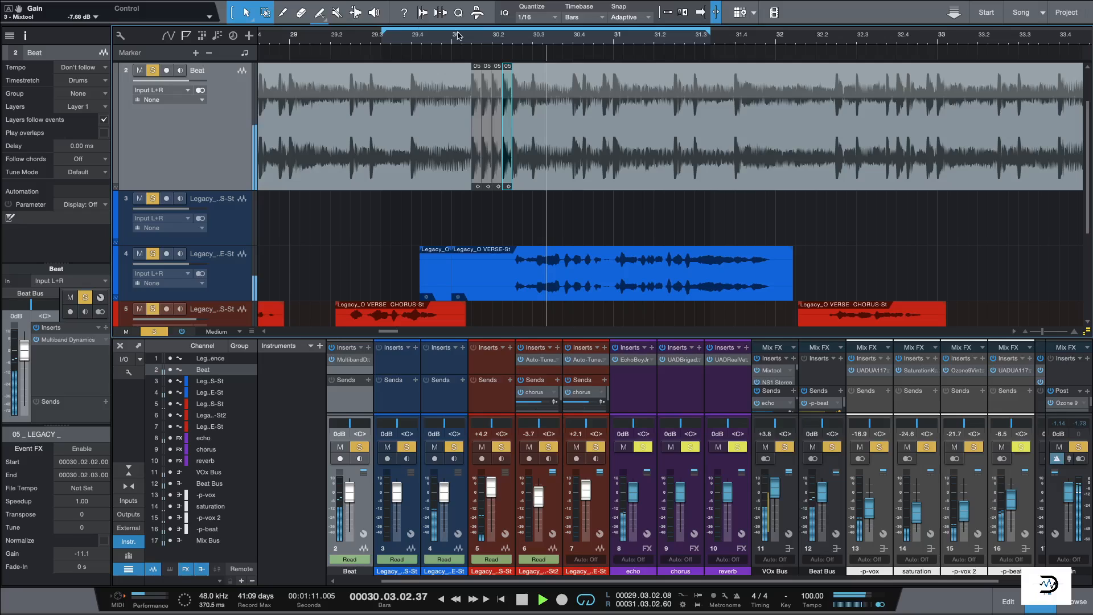
pyautogui.moveTo(382, 29); pyautogui.dragTo(338, 30)
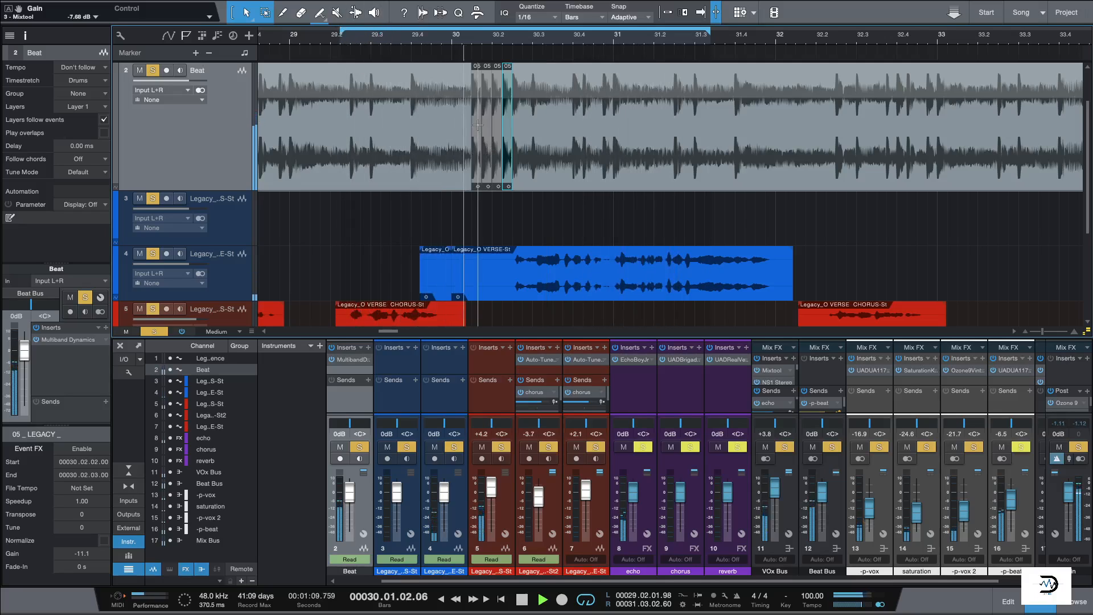
# - Delete the four short Beat slices after bar 30 and listen to the passage from about bar 29 without them
pyautogui.press('space')
pyautogui.click(477, 152)
pyautogui.press('Delete')
pyautogui.press('Delete')
pyautogui.press('Delete')
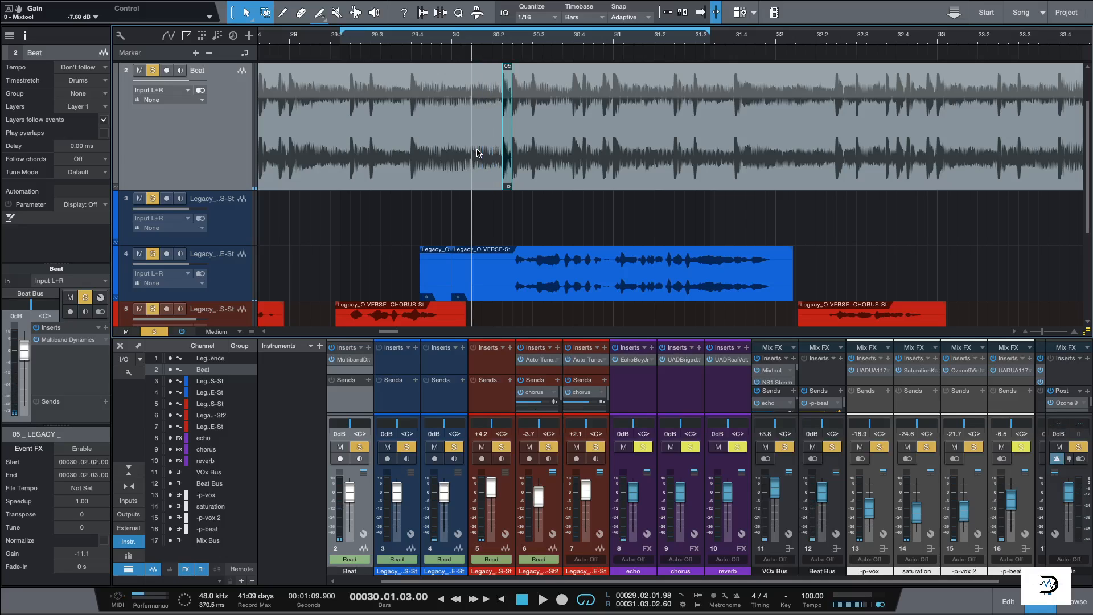
pyautogui.press('Delete')
pyautogui.click(339, 38)
pyautogui.click(322, 40)
pyautogui.press('space')
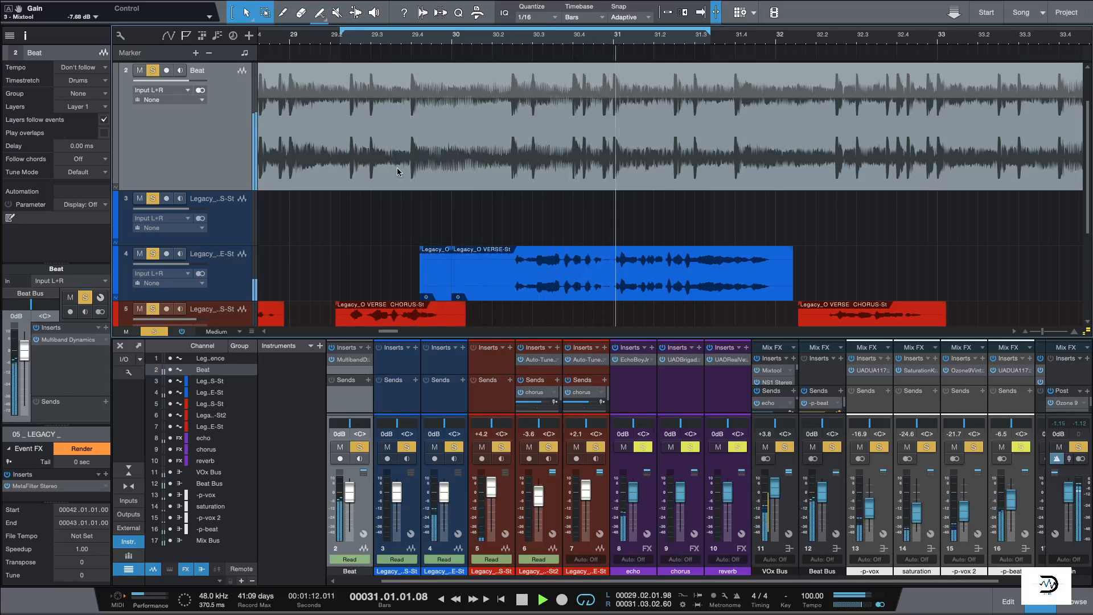
pyautogui.press('space')
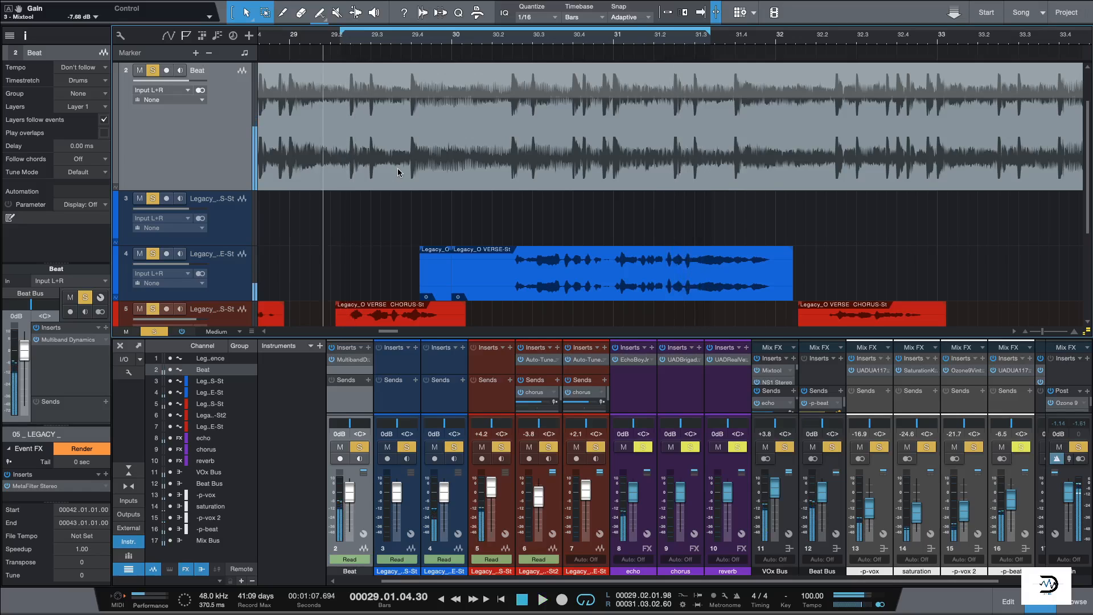
# - Undo the deletion of the four Beat slices and listen to the same passage from about bar 29 with them
pyautogui.press('super+z')
pyautogui.press('super+z')
pyautogui.press('super+z')
pyautogui.press('super+z')
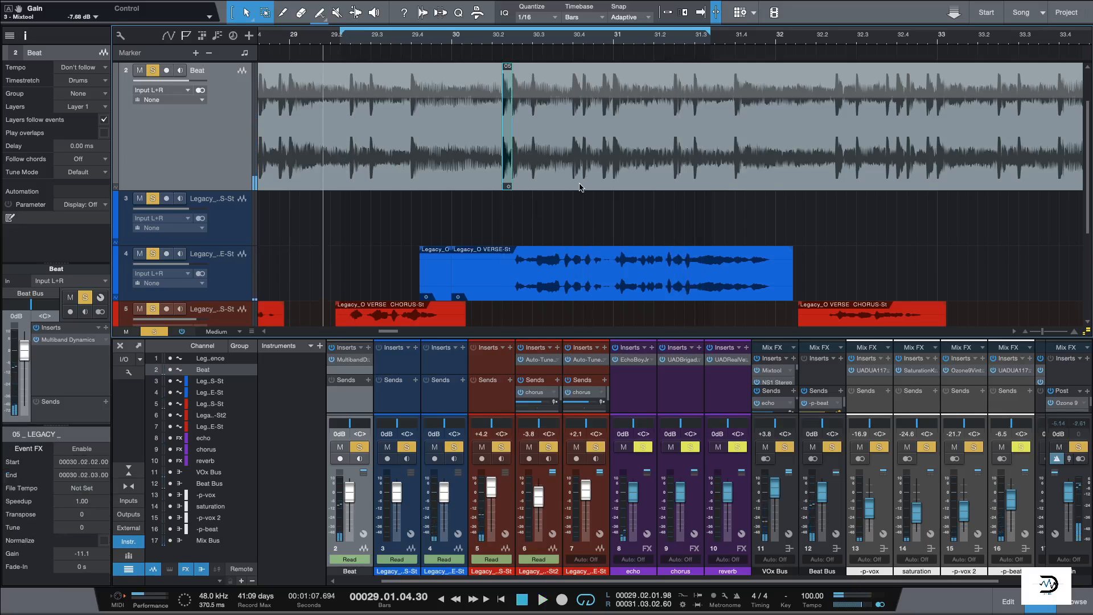
pyautogui.press('space')
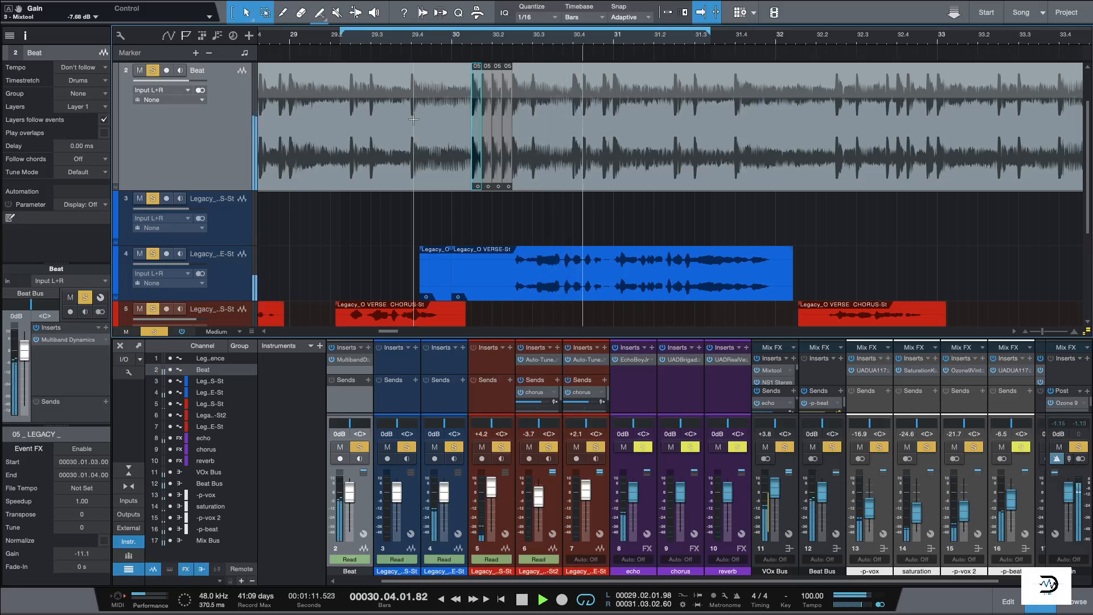
pyautogui.press('space')
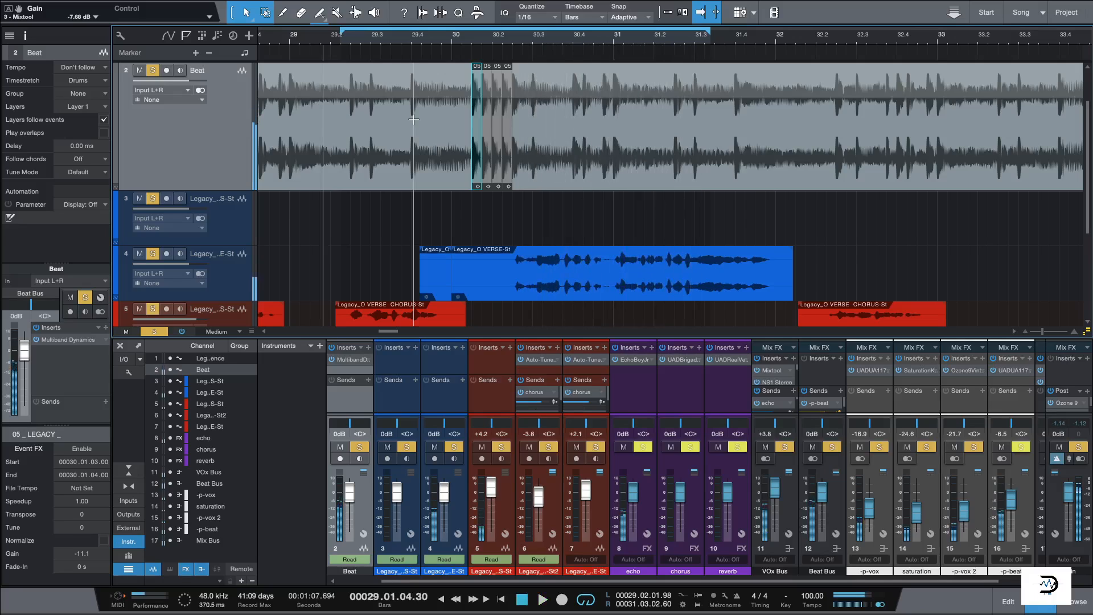
# - Select the Beat track's cut segment between bars 42 and 43 and place the playhead just before it
pyautogui.press('w')
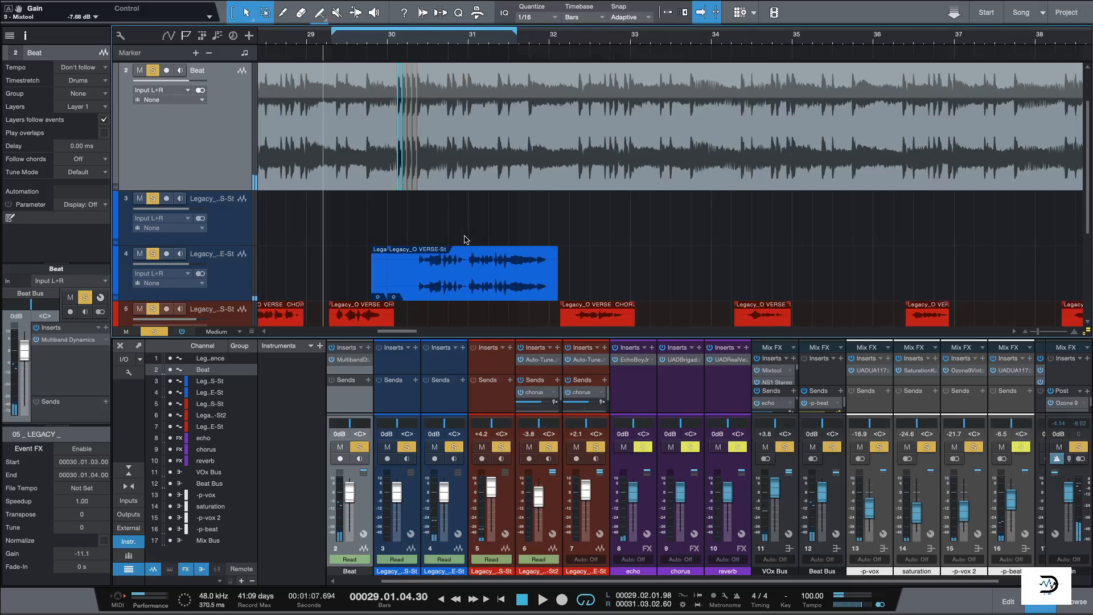
pyautogui.press('w')
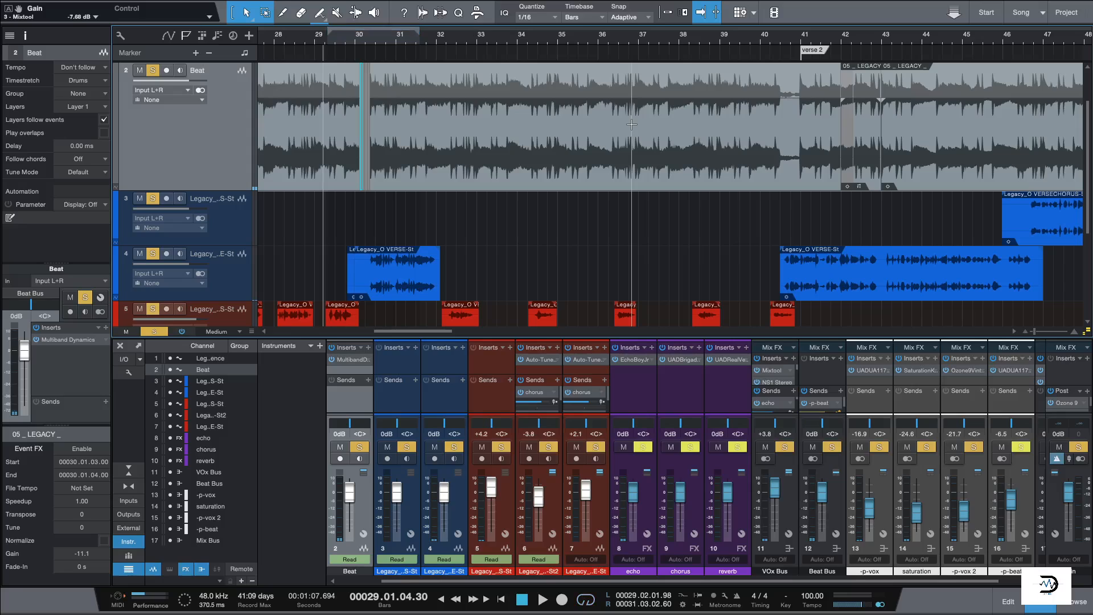
pyautogui.click(830, 43)
pyautogui.click(874, 160)
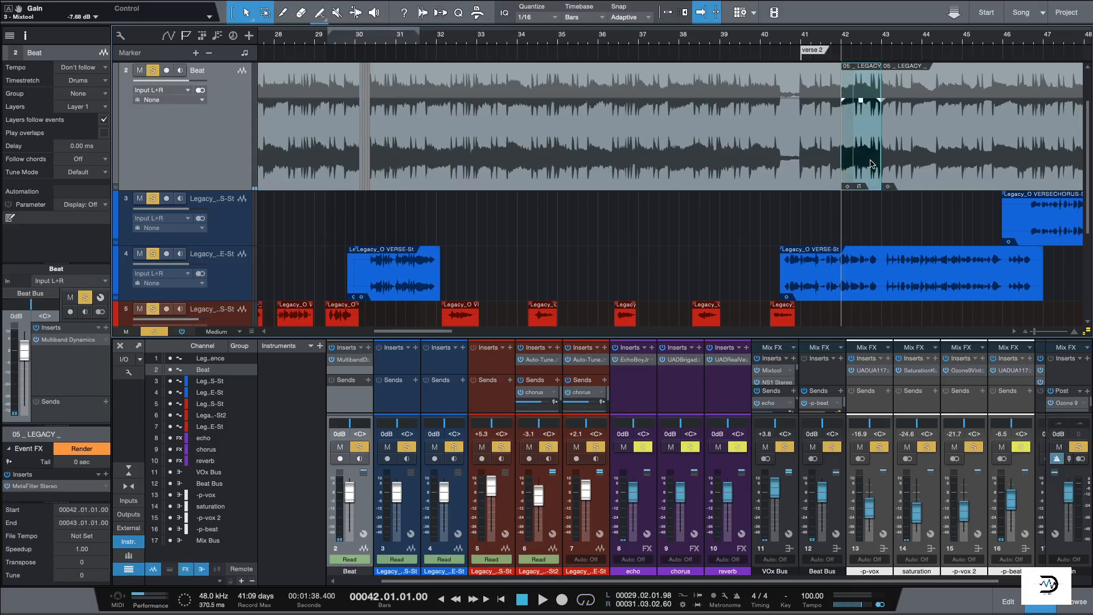
pyautogui.click(833, 38)
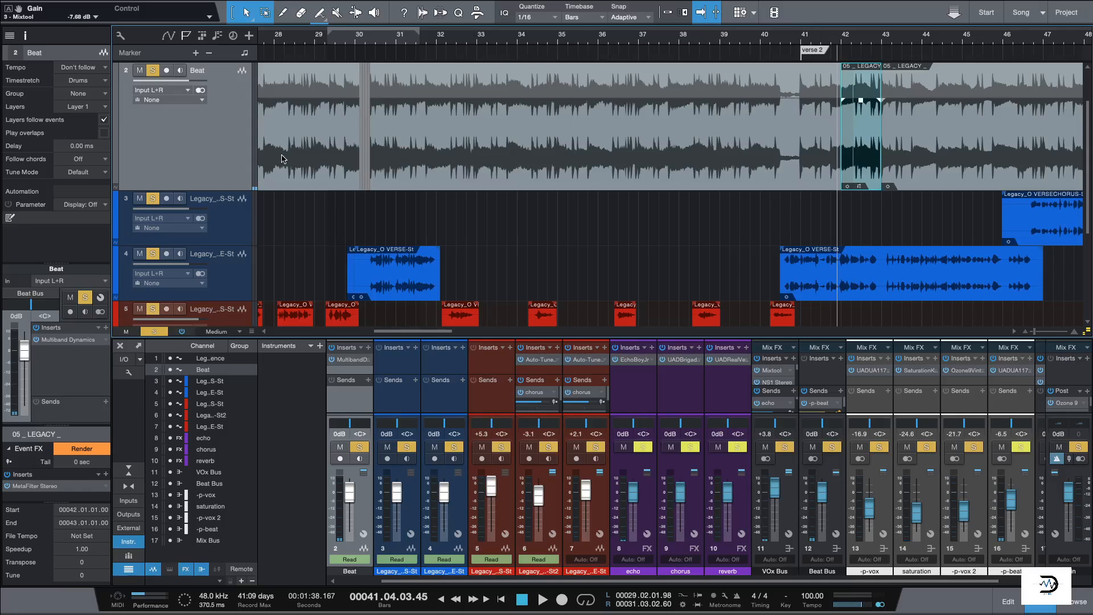
# - Clear all solos and move the playhead to the middle of bar 40, just before the vocal entry
pyautogui.hotkey('shift', 's')
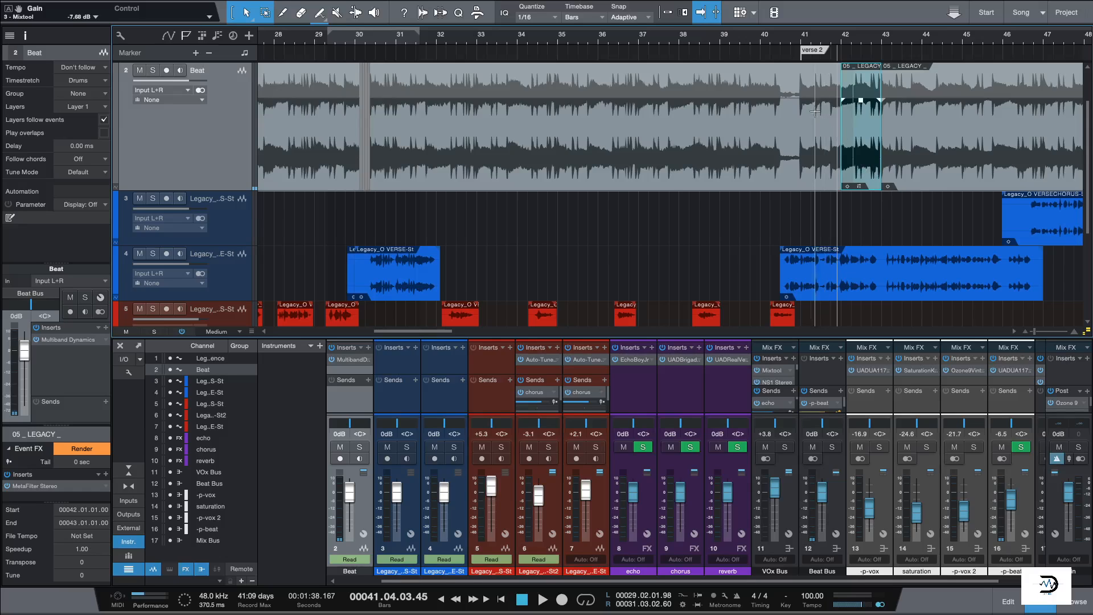
pyautogui.click(793, 33)
pyautogui.click(778, 40)
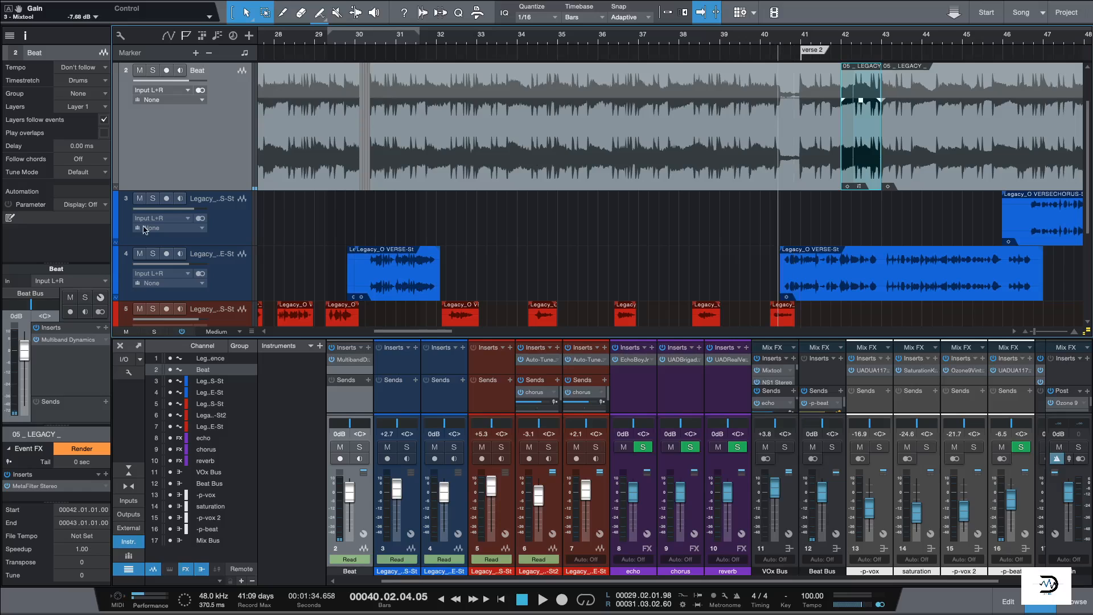
# - Try soloing track 3 while playing from the middle of bar 40, and turn its solo off
pyautogui.click(152, 198)
pyautogui.press('space')
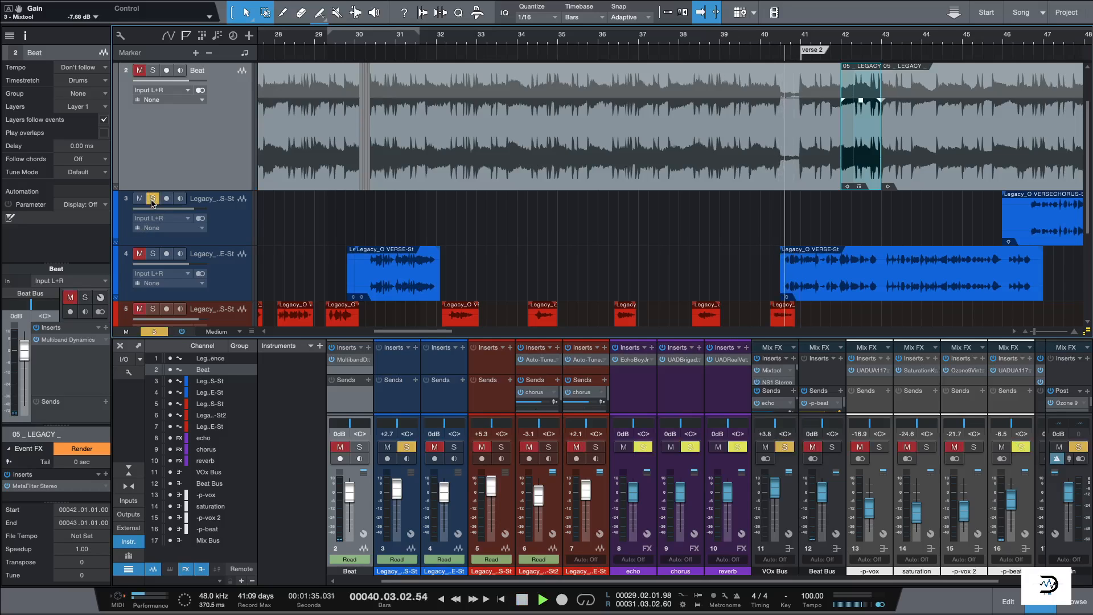
pyautogui.press('space')
pyautogui.click(152, 198)
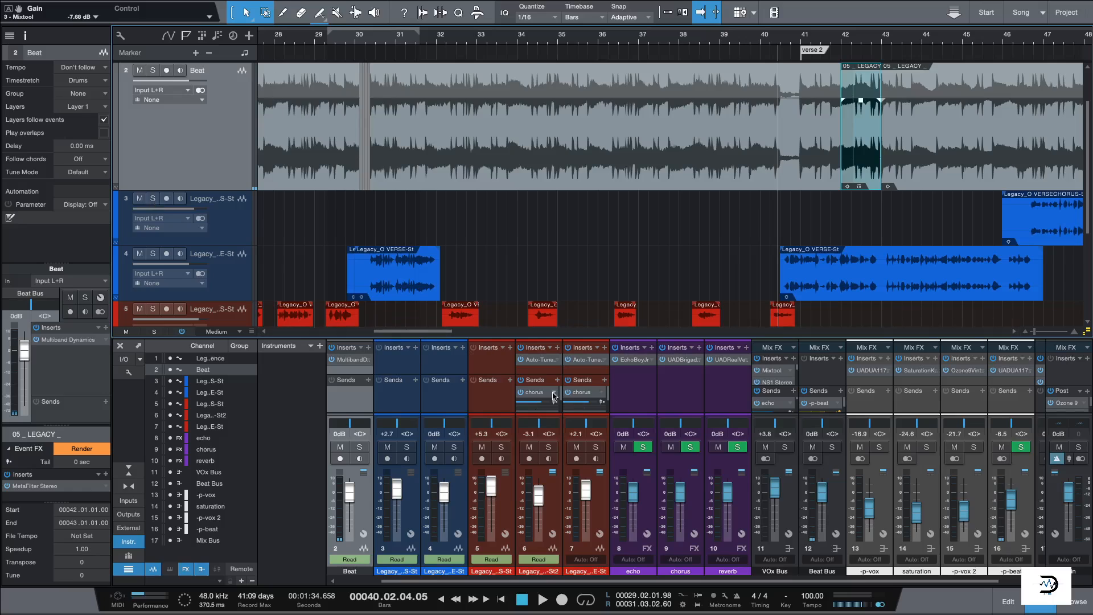
# - Solo the VOx Bus and listen to the vocals alone from the middle of bar 40
pyautogui.click(785, 447)
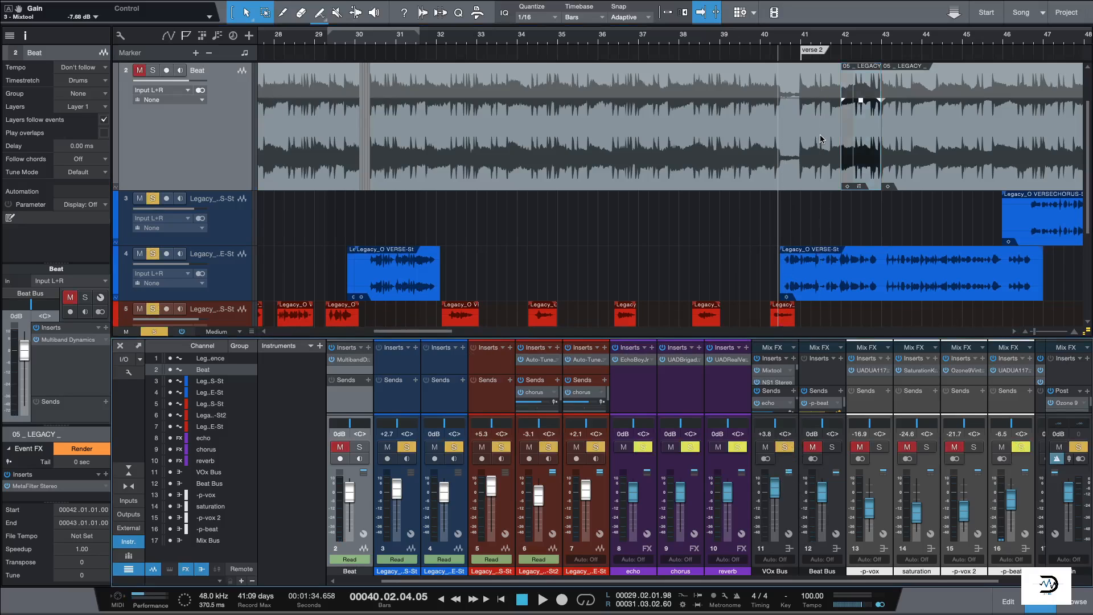
pyautogui.press('space')
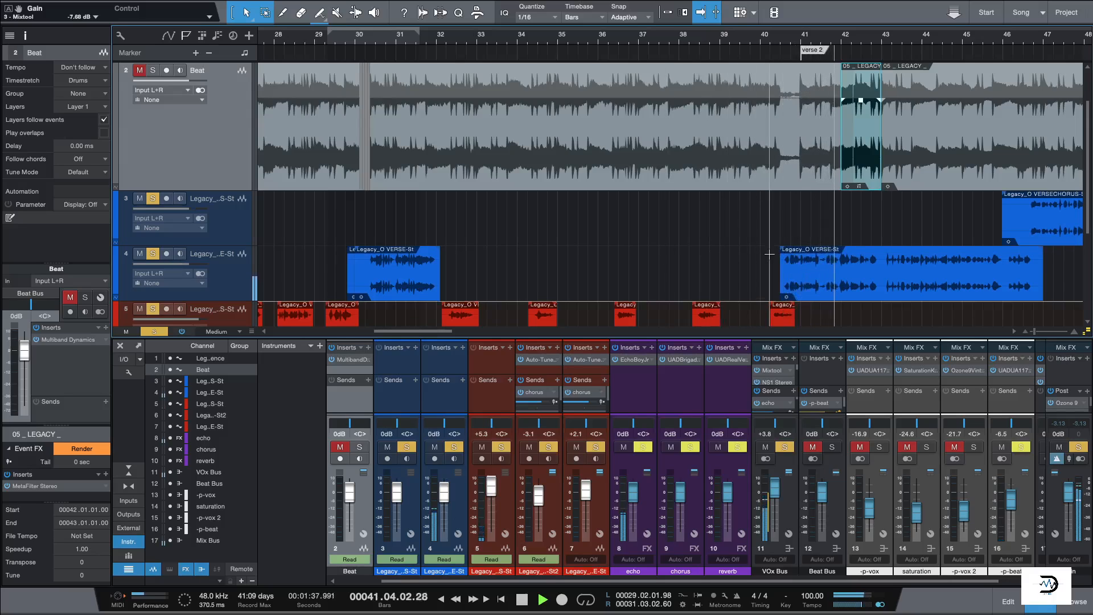
pyautogui.press('space')
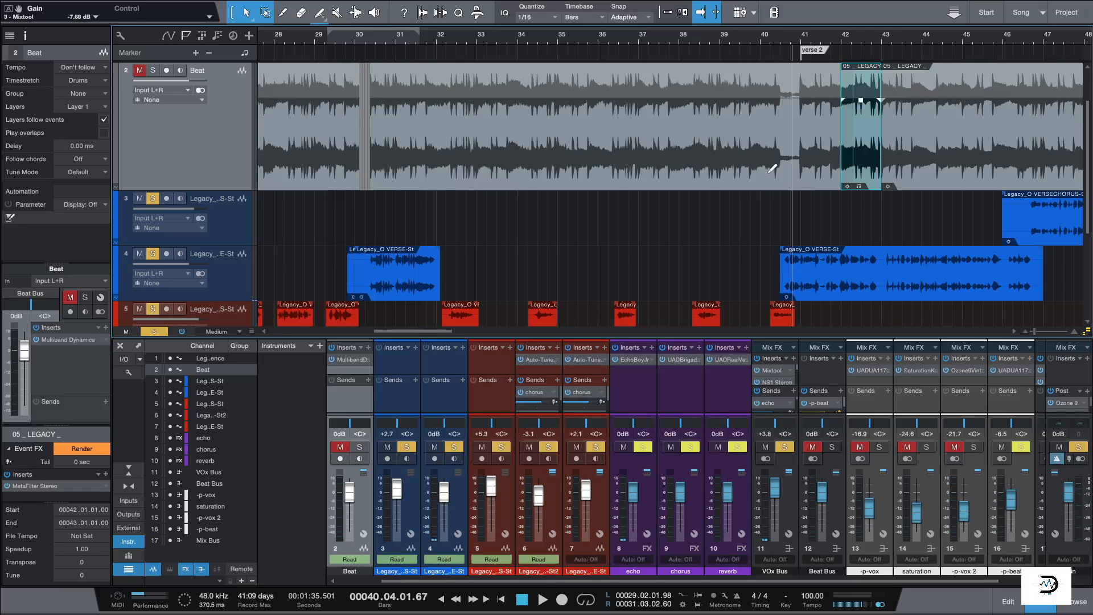
# - Clear all mutes and solos and play the full mix from late in bar 40 towards the segment at bar 42
pyautogui.hotkey('shift', 'm')
pyautogui.hotkey('shift', 's')
pyautogui.press('space')
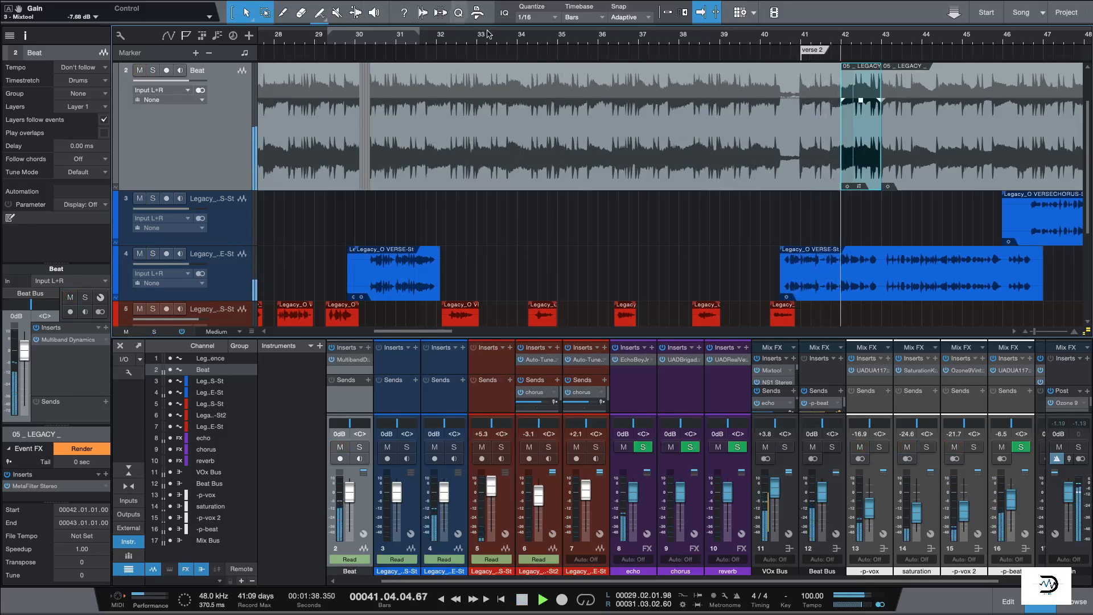
pyautogui.press('e')
pyautogui.press('space')
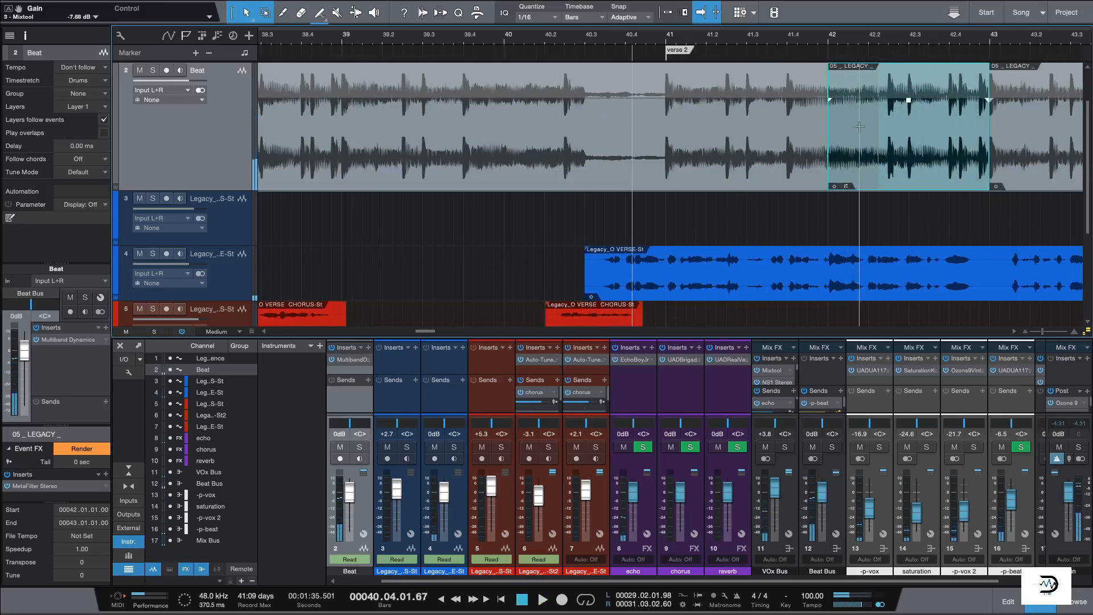
# - Open the MetaFilter event effect on the Beat segment between bars 42 and 43
pyautogui.rightClick(840, 119)
pyautogui.moveTo(848, 153)
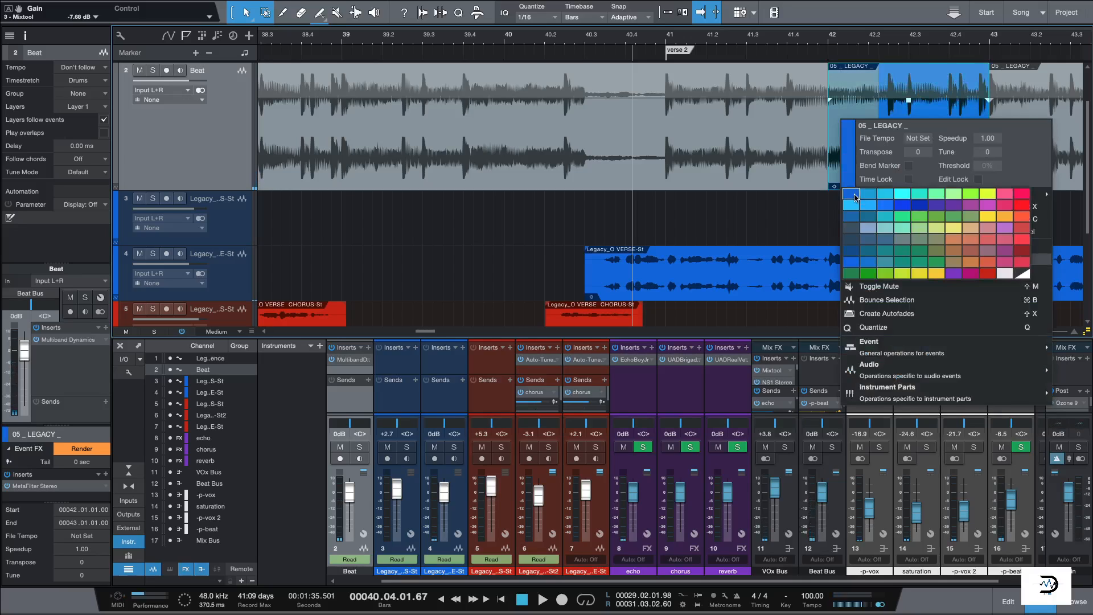
pyautogui.click(834, 184)
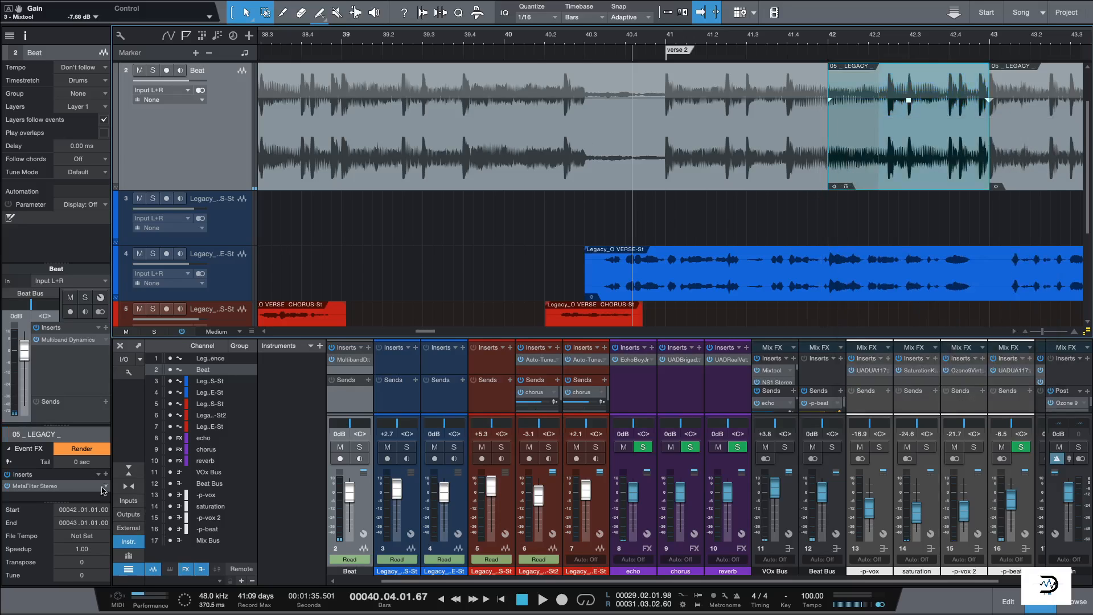
pyautogui.click(76, 486)
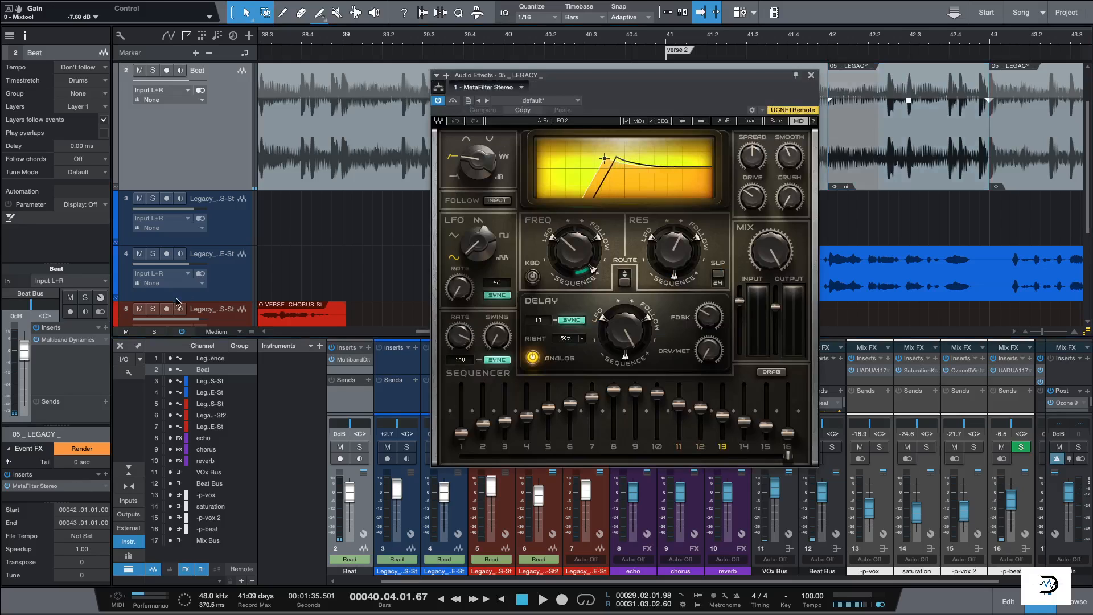
# - Move the MetaFilter window aside, play the filtered Beat segment from late in bar 40, and close the effect window
pyautogui.moveTo(510, 104); pyautogui.dragTo(485, 123)
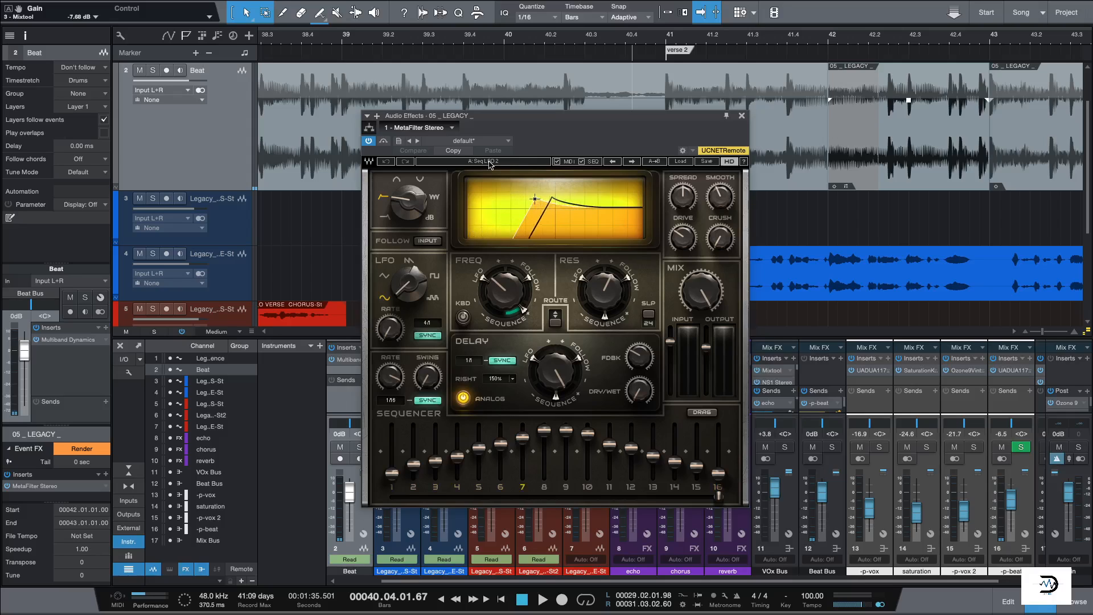
pyautogui.press('space')
pyautogui.click(741, 115)
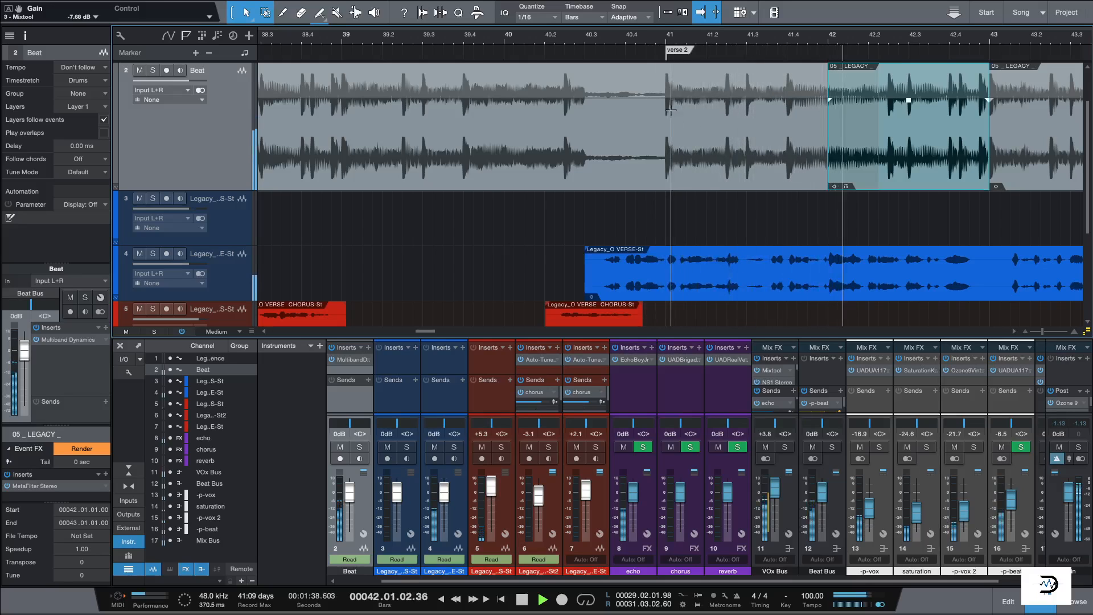
pyautogui.press('space')
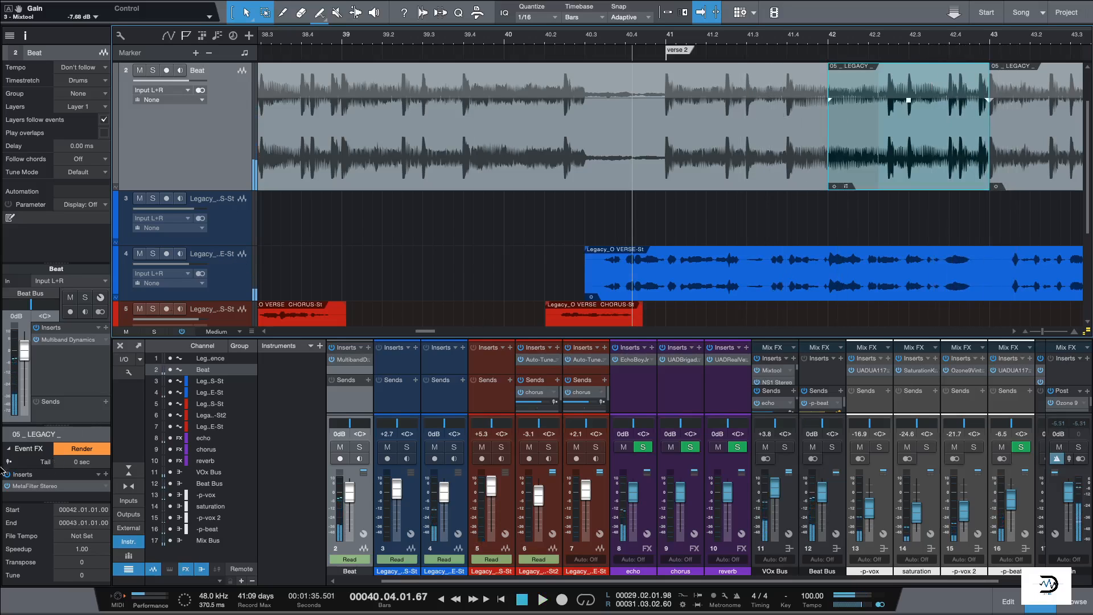
# - Compare the Beat segment at bar 42 with MetaFilter bypassed and reactivated, playing from late in bar 40 each time
pyautogui.press('space')
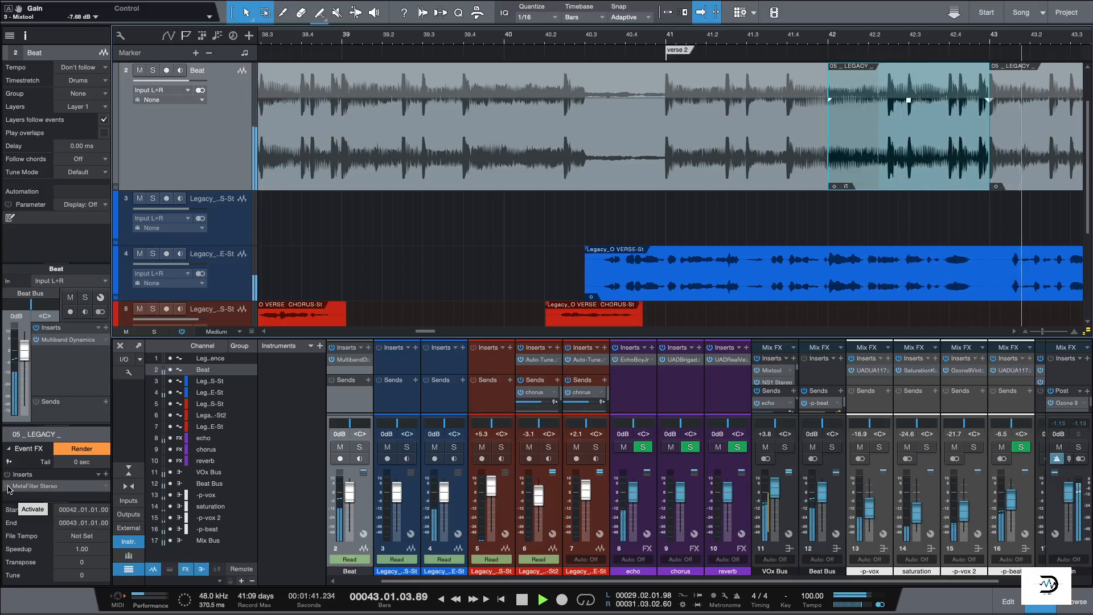
pyautogui.press('space')
pyautogui.press('space')
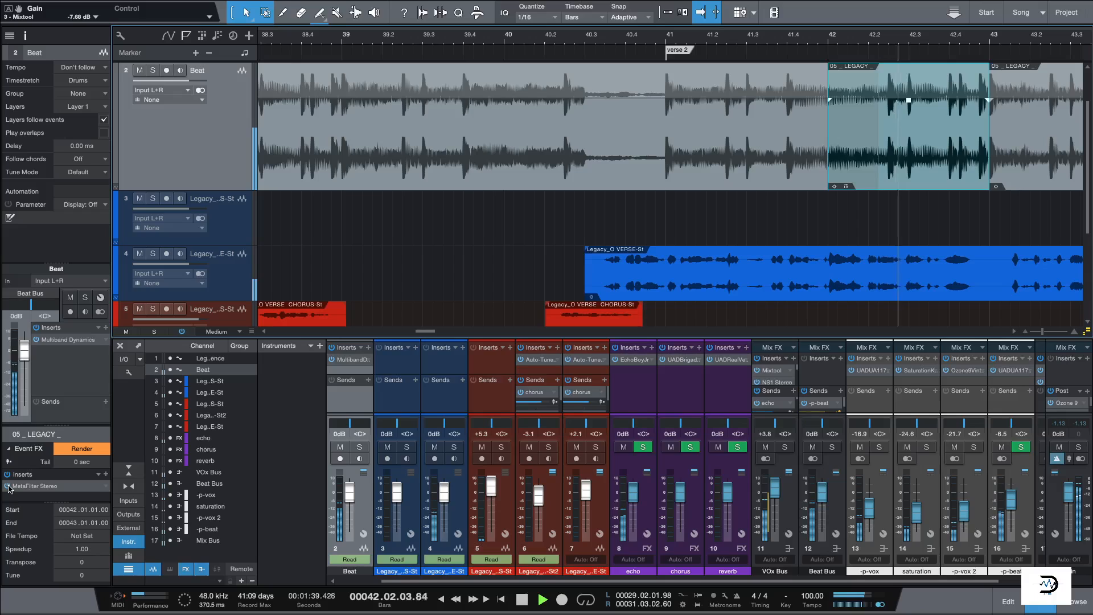
pyautogui.press('space')
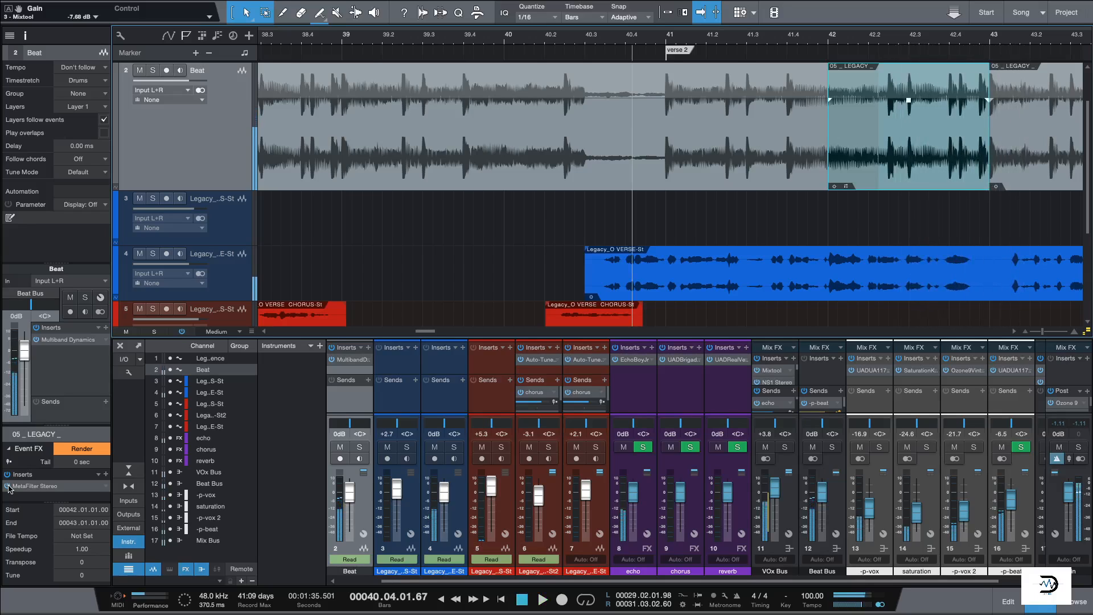
# - Move the playback position to early bar 62 and select the short Beat segment starting at 63.03
pyautogui.hotkey('ctrl', 'Right')
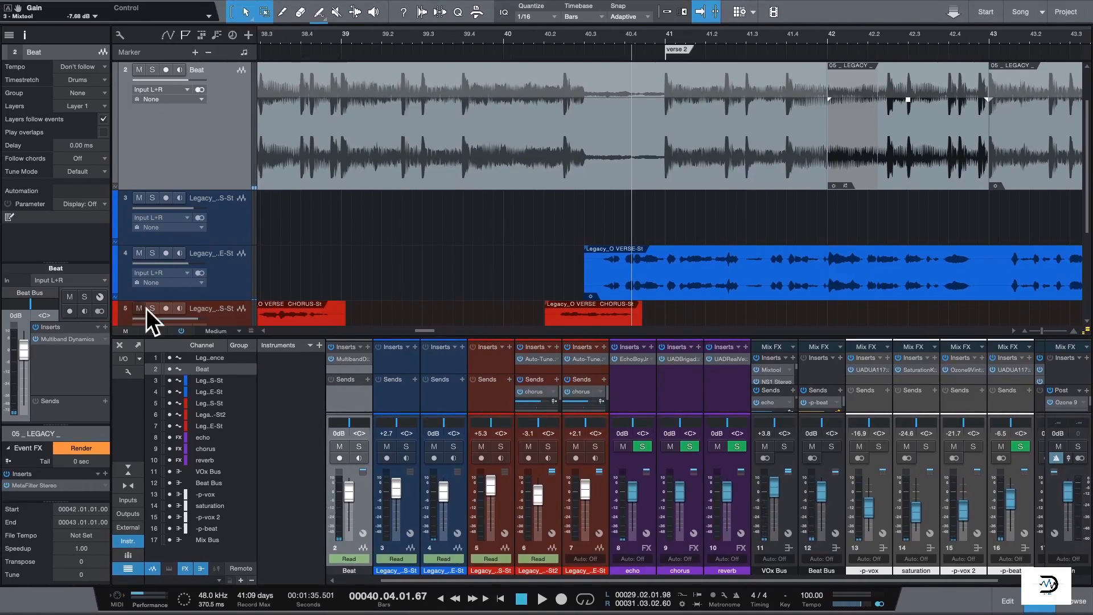
pyautogui.moveTo(1041, 333); pyautogui.dragTo(1030, 334)
pyautogui.click(543, 40)
pyautogui.click(570, 39)
pyautogui.press('e')
pyautogui.press('e')
pyautogui.press('e')
pyautogui.press('e')
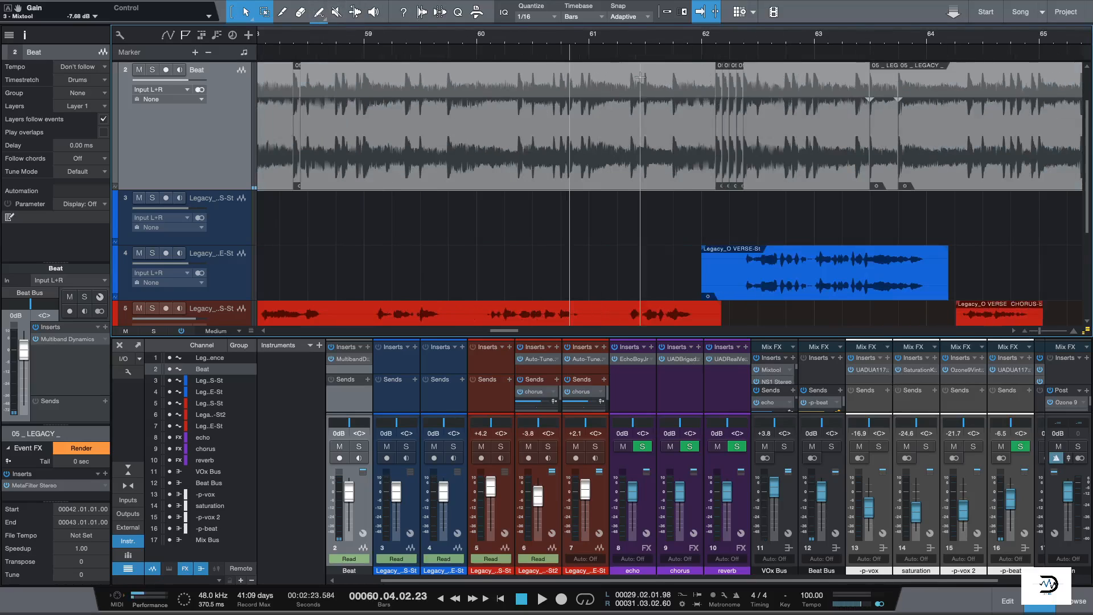
pyautogui.click(710, 39)
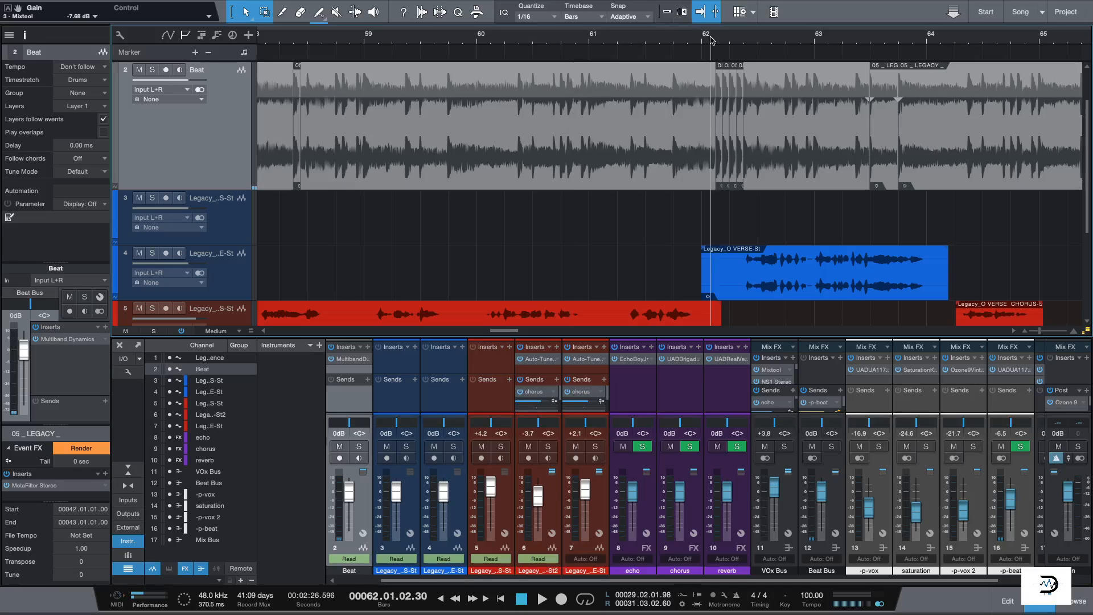
pyautogui.click(890, 172)
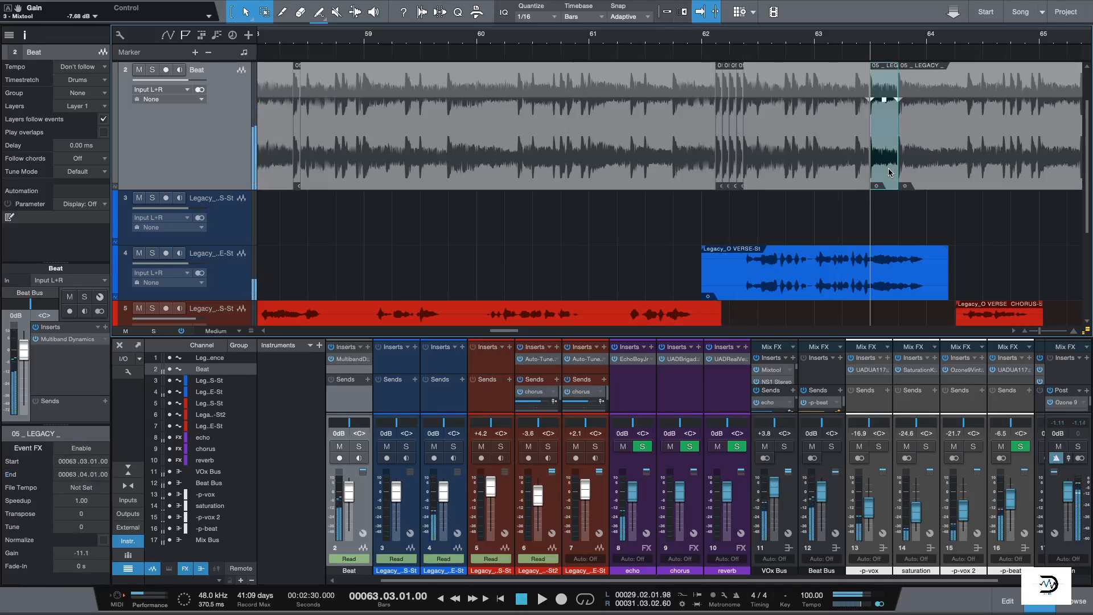
# - Show the whole song in the arrangement, return the playback position to bar 1, and select the Beat track
pyautogui.moveTo(514, 330); pyautogui.dragTo(674, 333)
pyautogui.press('w')
pyautogui.press('w')
pyautogui.press('w')
pyautogui.press('w')
pyautogui.press('w')
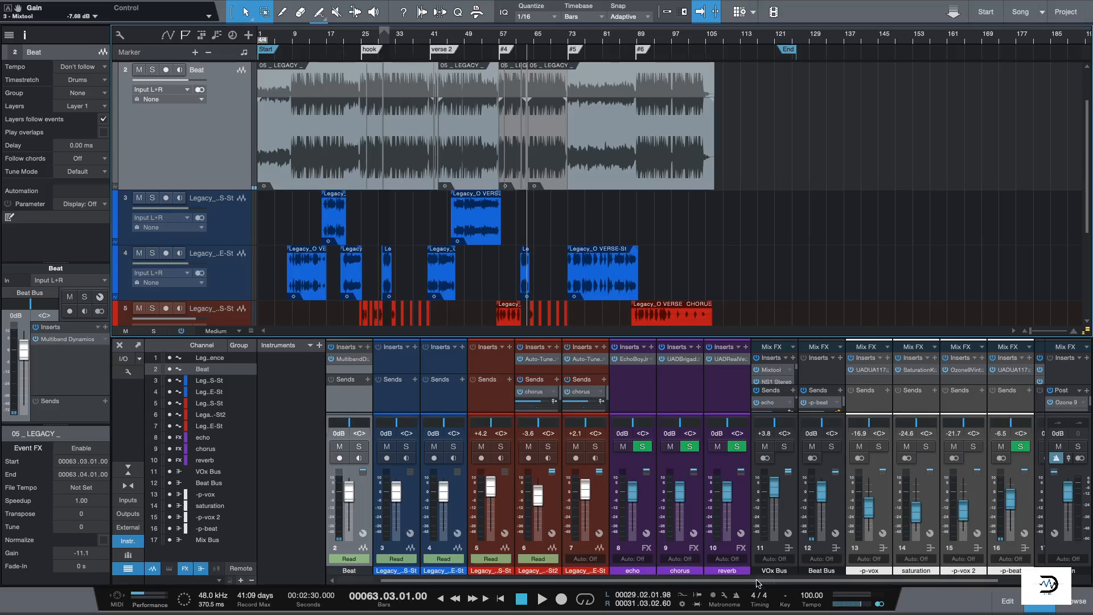
pyautogui.click(442, 598)
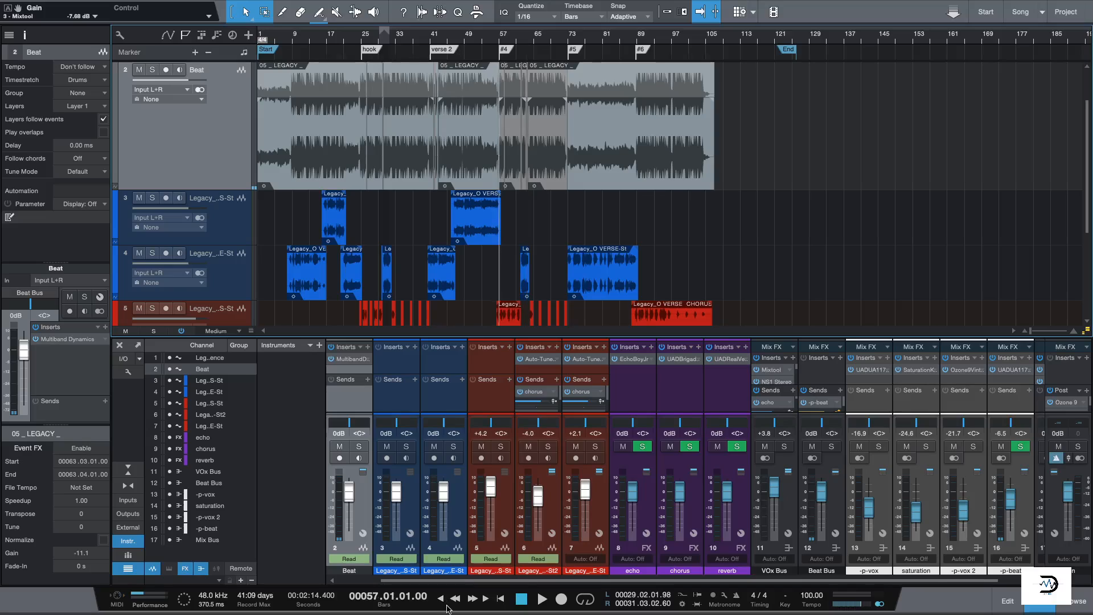
pyautogui.click(446, 599)
pyautogui.click(445, 599)
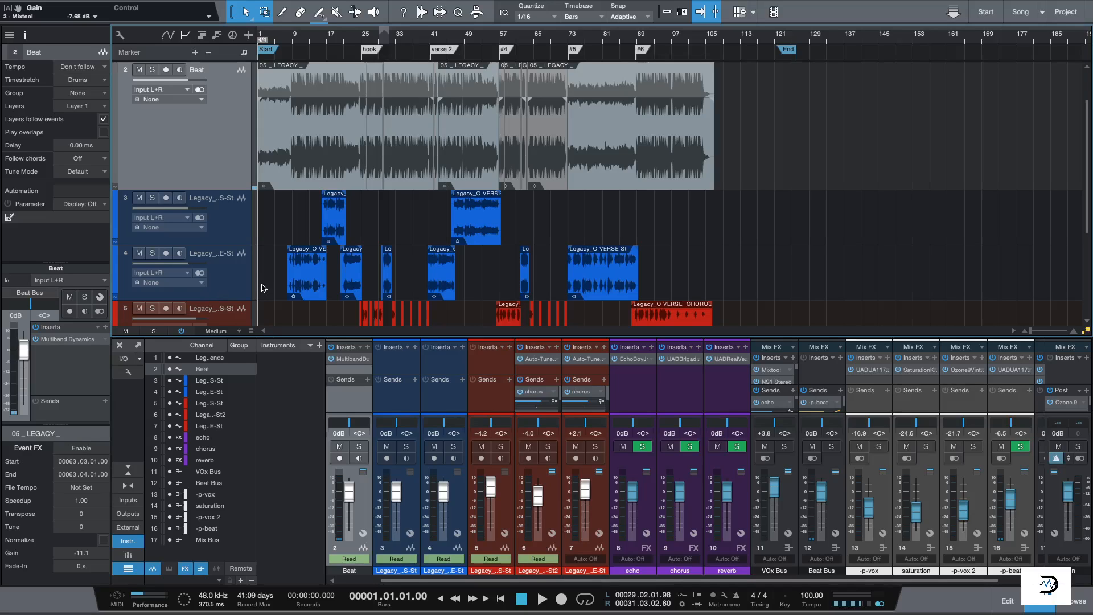
pyautogui.click(254, 262)
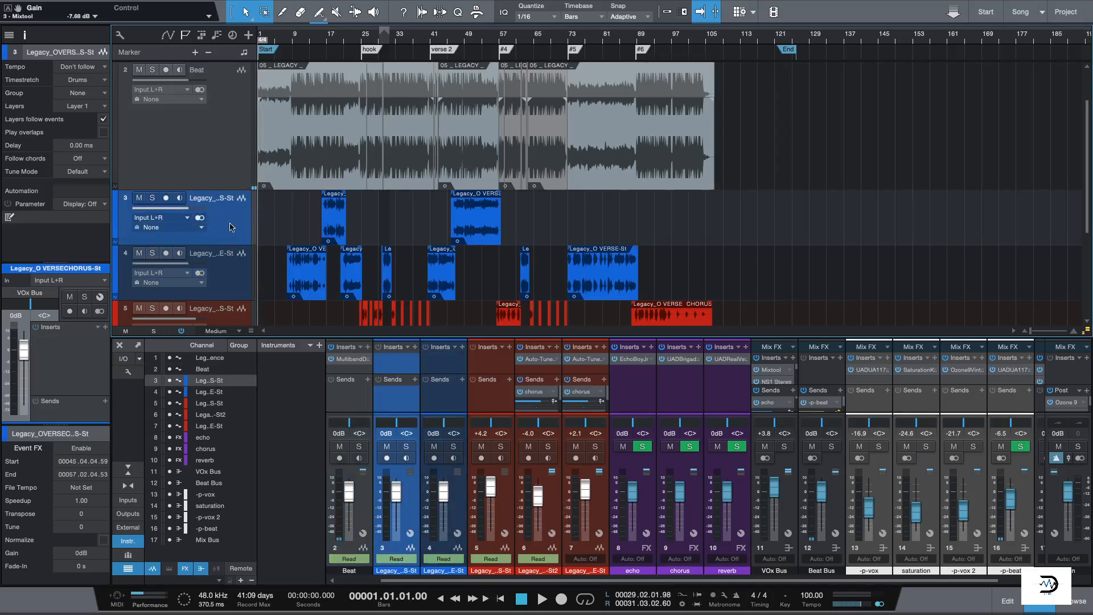
pyautogui.click(207, 167)
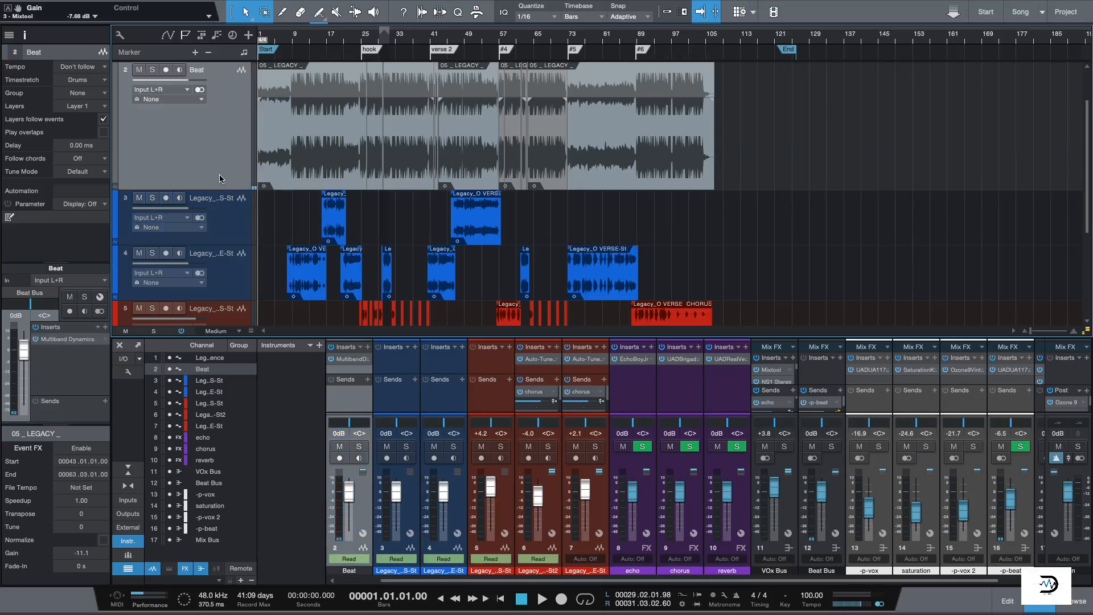